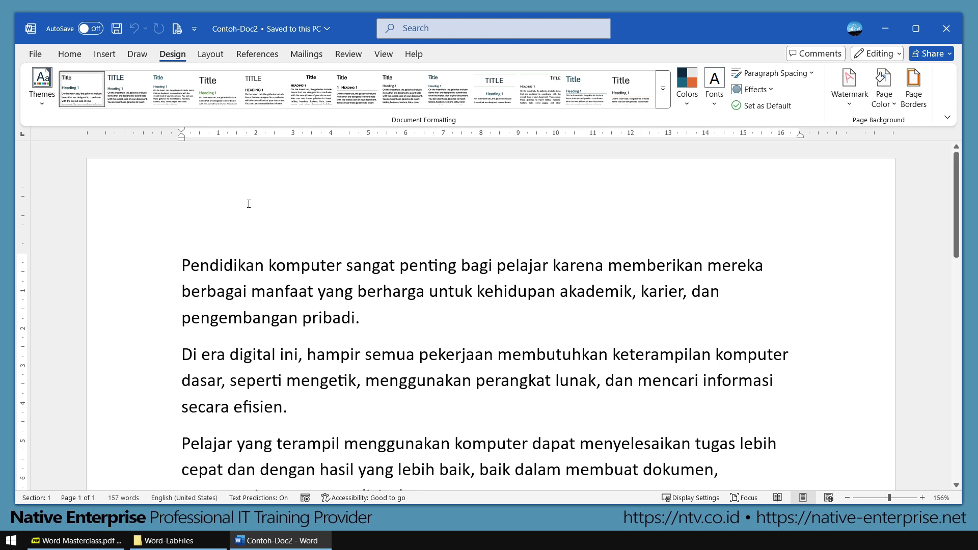
- Set the document's paper size to A4, 21 cm x 29.7 cm
{"action": "left_click", "coordinate": [78, 56]}
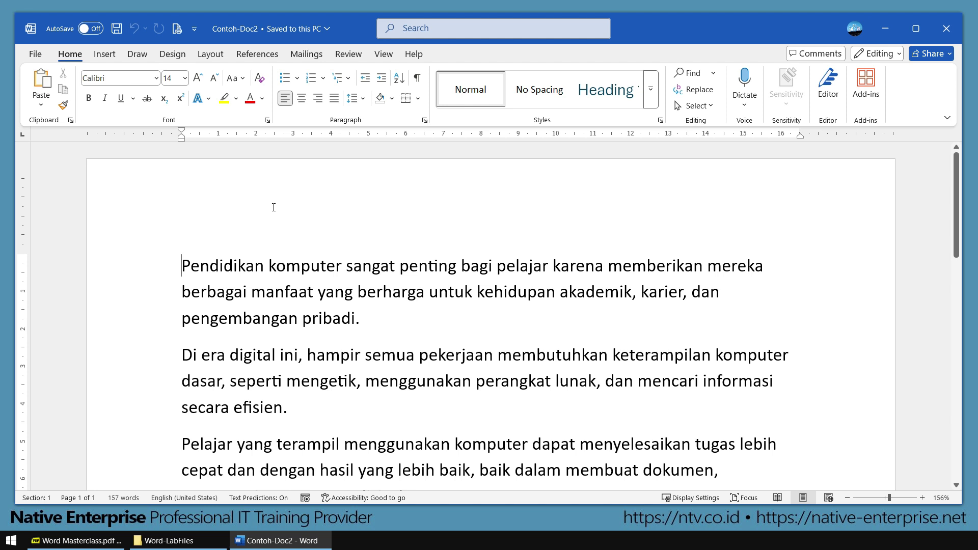
{"action": "left_click", "coordinate": [210, 54]}
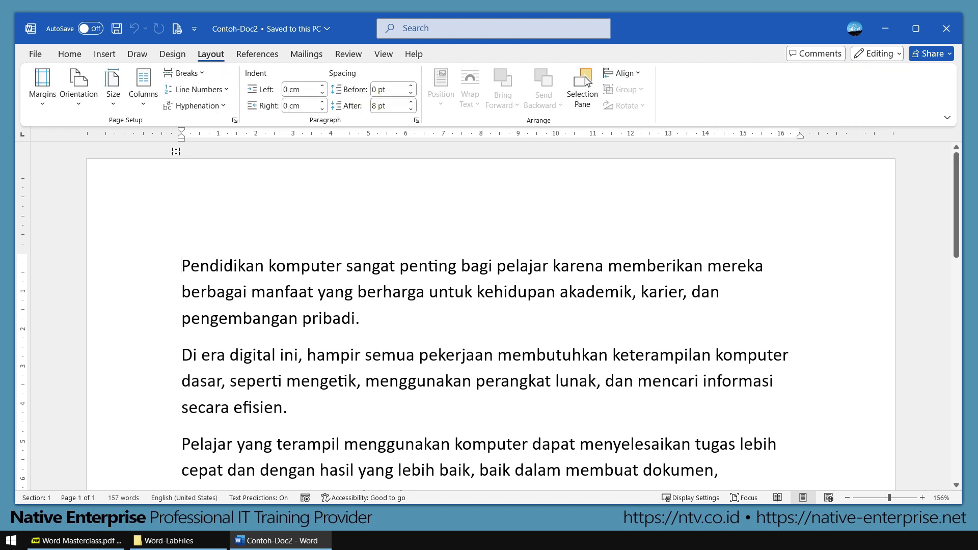
{"action": "left_click", "coordinate": [116, 102]}
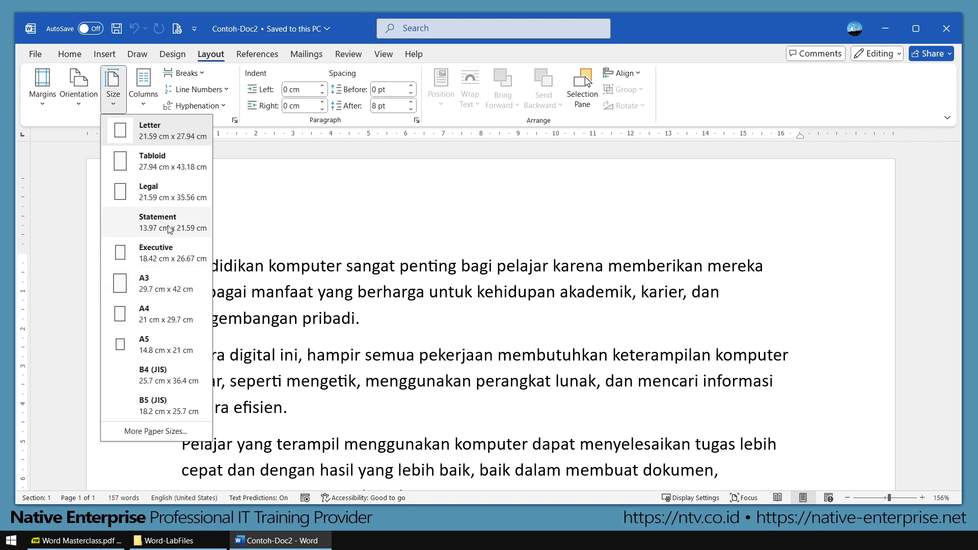
{"action": "left_click", "coordinate": [167, 315]}
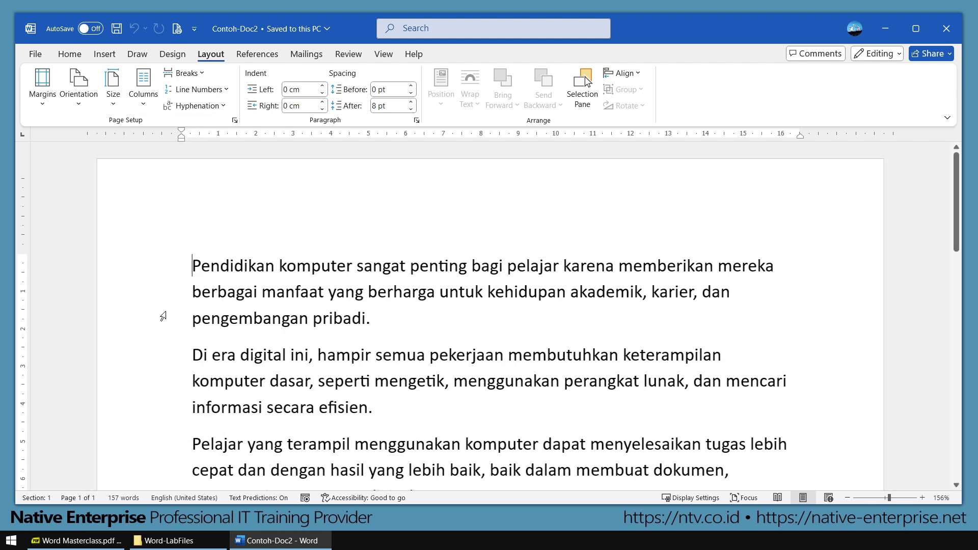
- Review the available page orientations and preset margins without choosing any
{"action": "left_click", "coordinate": [79, 104]}
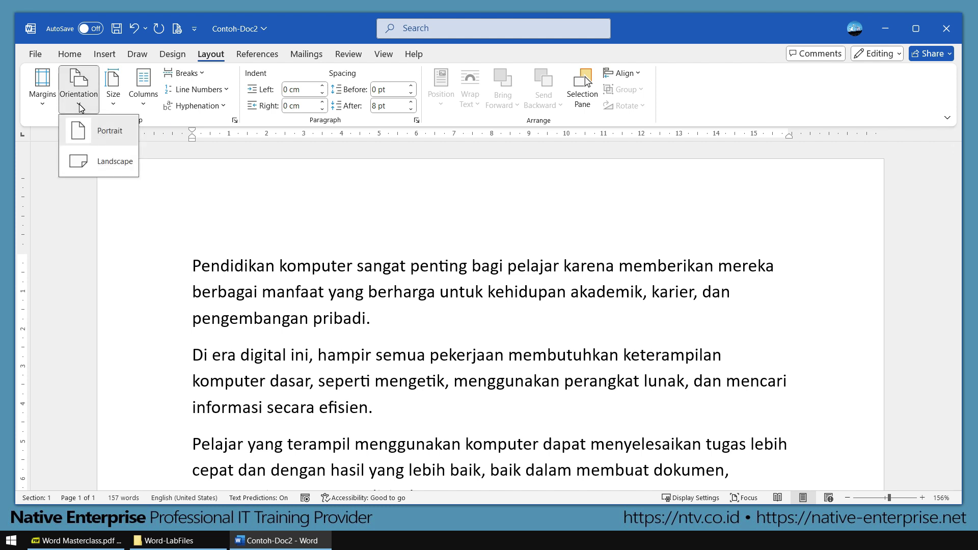
{"action": "left_click", "coordinate": [231, 276]}
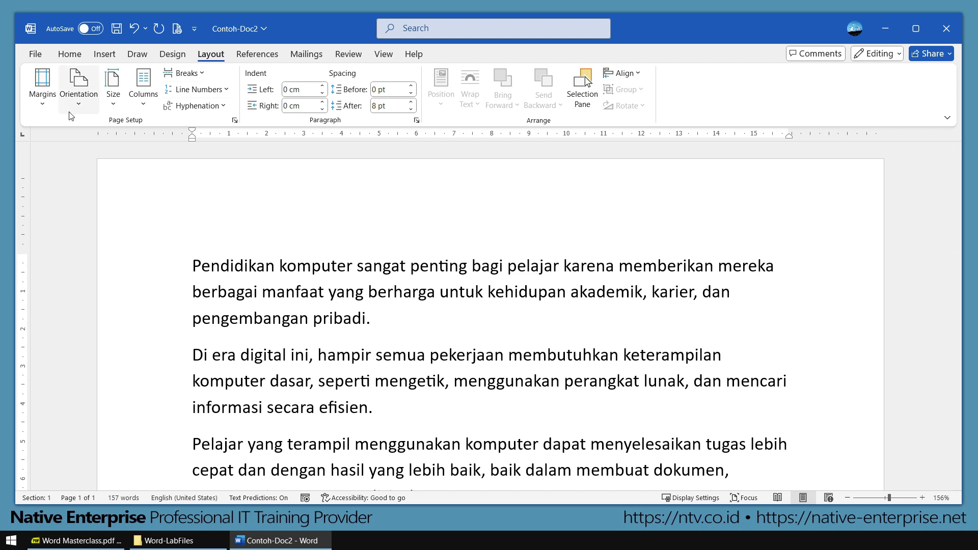
{"action": "left_click", "coordinate": [46, 110]}
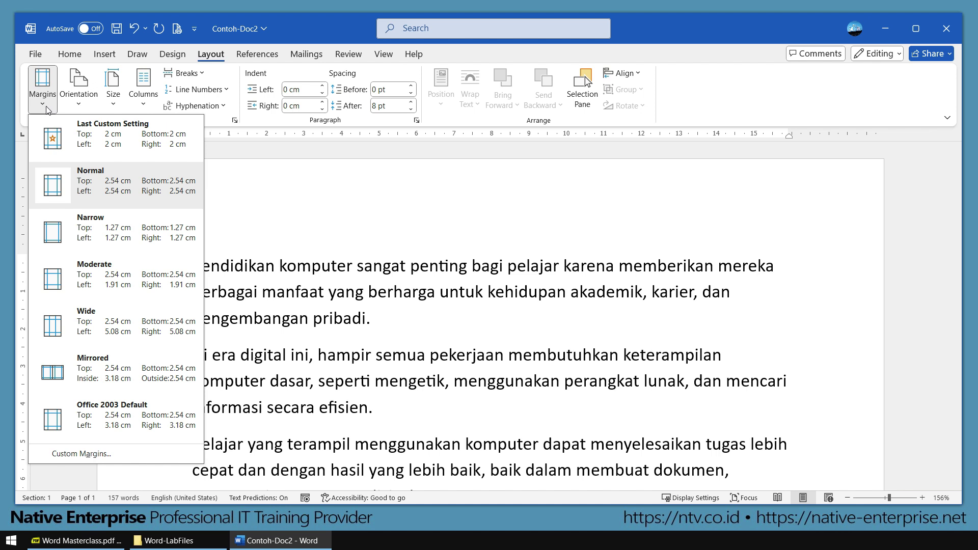
{"action": "left_click", "coordinate": [384, 265]}
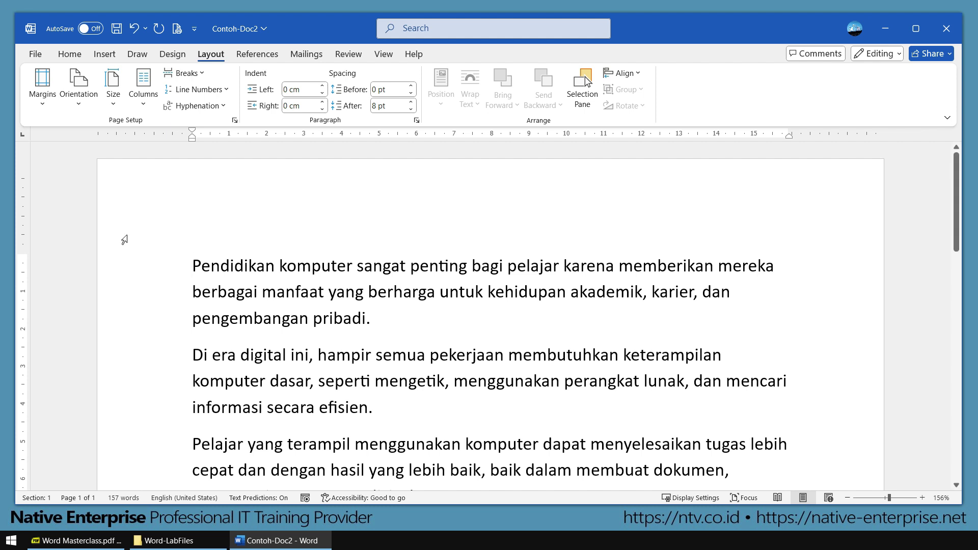
- Examine the left, right, top and bottom margin areas on the rulers through to the end of the page
{"action": "left_click_drag", "start_coordinate": [89, 117], "coordinate": [193, 150]}
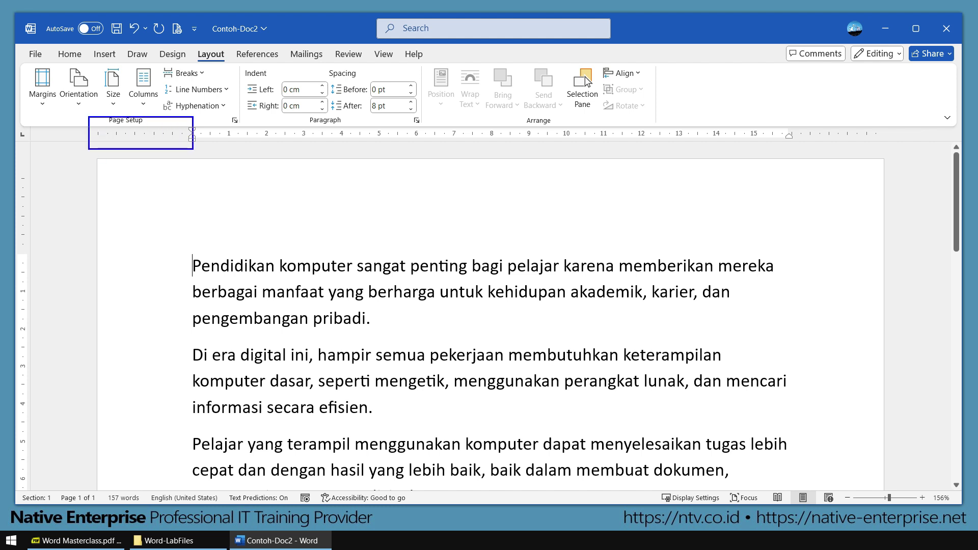
{"action": "left_click_drag", "start_coordinate": [785, 122], "coordinate": [888, 154]}
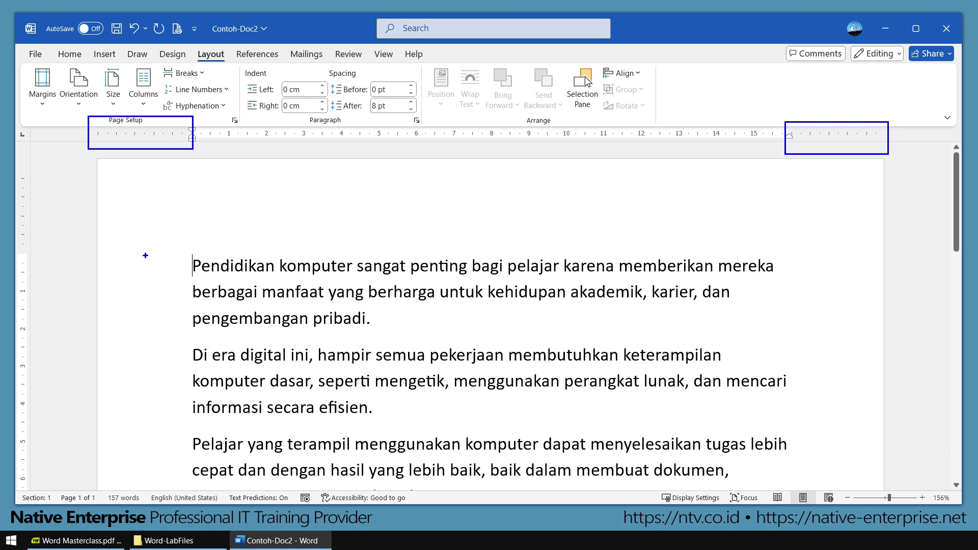
{"action": "left_click_drag", "start_coordinate": [15, 175], "coordinate": [38, 258]}
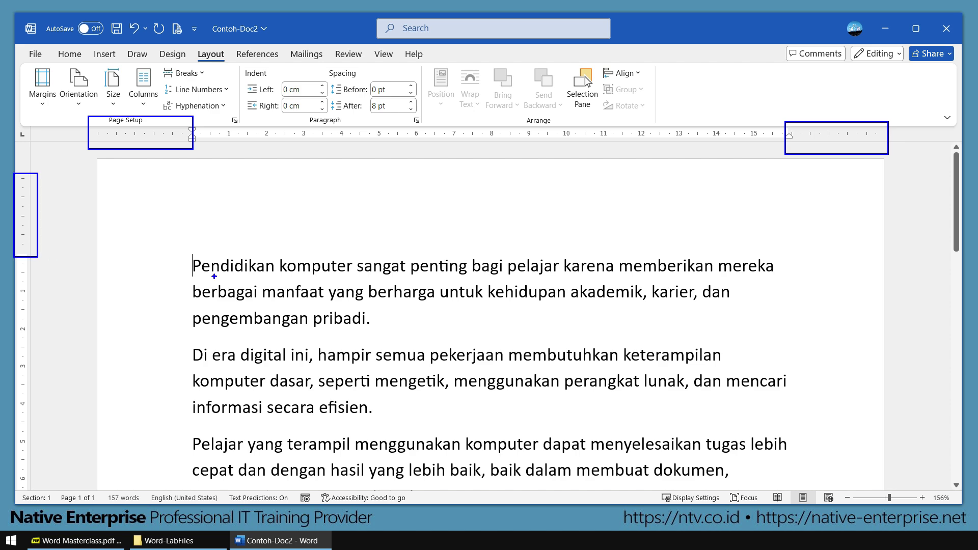
{"action": "key", "text": "Escape"}
{"action": "scroll", "coordinate": [326, 280], "scroll_direction": "down", "scroll_amount": 15}
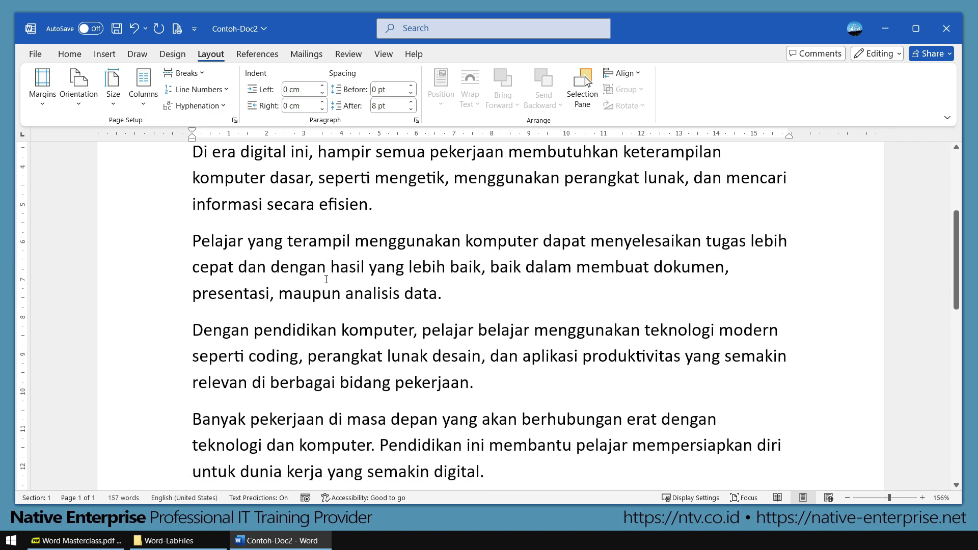
{"action": "scroll", "coordinate": [326, 279], "scroll_direction": "down", "scroll_amount": 1}
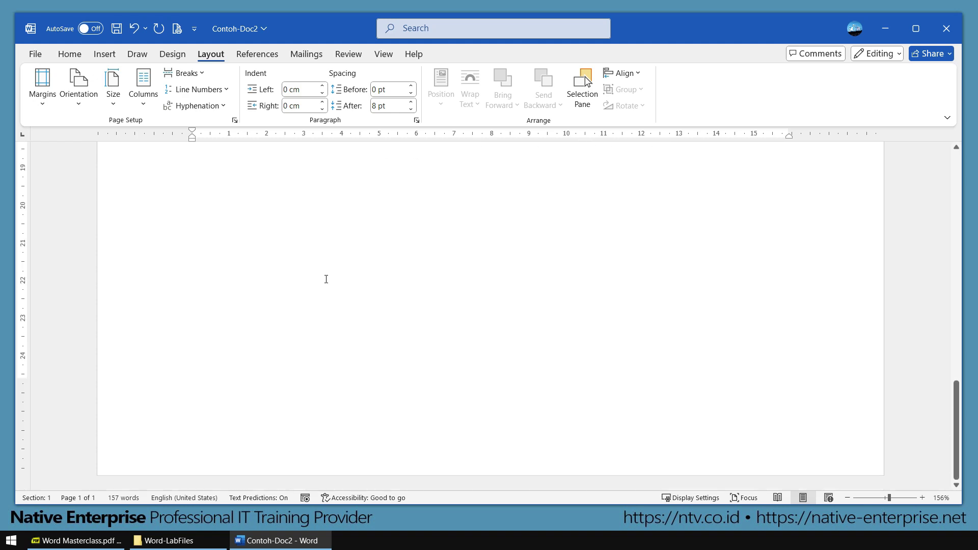
{"action": "scroll", "coordinate": [326, 279], "scroll_direction": "up", "scroll_amount": 5}
{"action": "scroll", "coordinate": [326, 279], "scroll_direction": "up", "scroll_amount": 5}
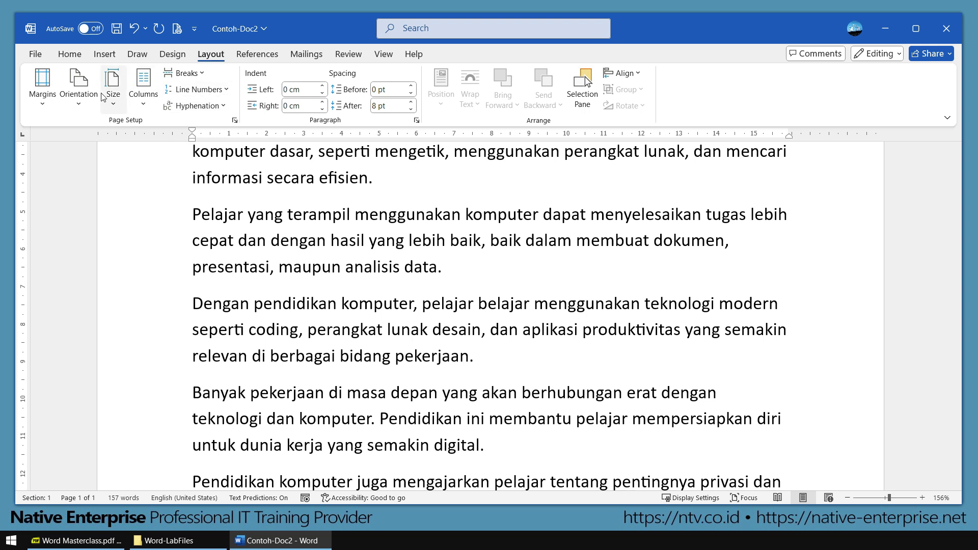
{"action": "left_click", "coordinate": [44, 105]}
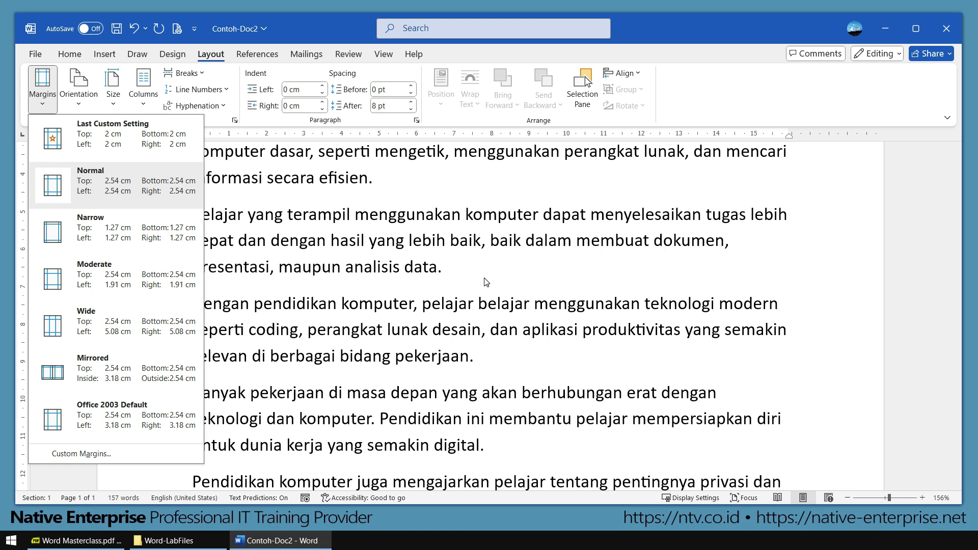
{"action": "mouse_move", "coordinate": [38, 440]}
{"action": "left_mouse_down"}
{"action": "mouse_move", "coordinate": [145, 474]}
{"action": "mouse_move", "coordinate": [191, 379]}
{"action": "left_mouse_up"}
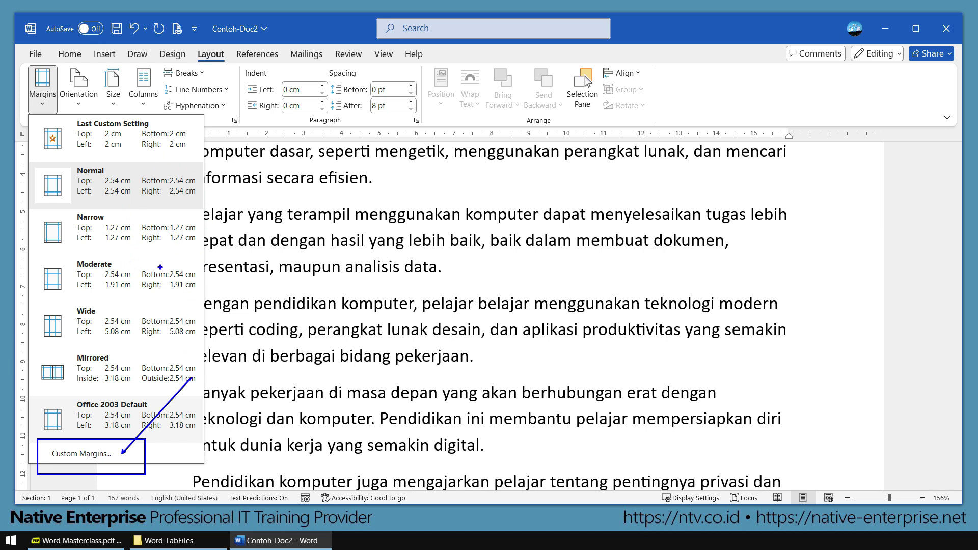
{"action": "key", "text": "Escape"}
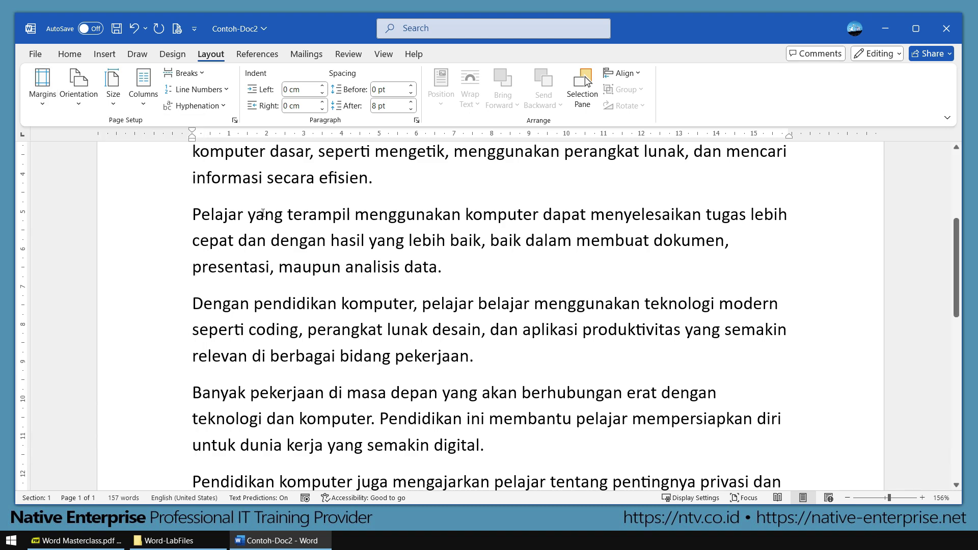
- Set custom top, left, bottom and right page margins of 3 cm each for the whole document
{"action": "left_click", "coordinate": [43, 106]}
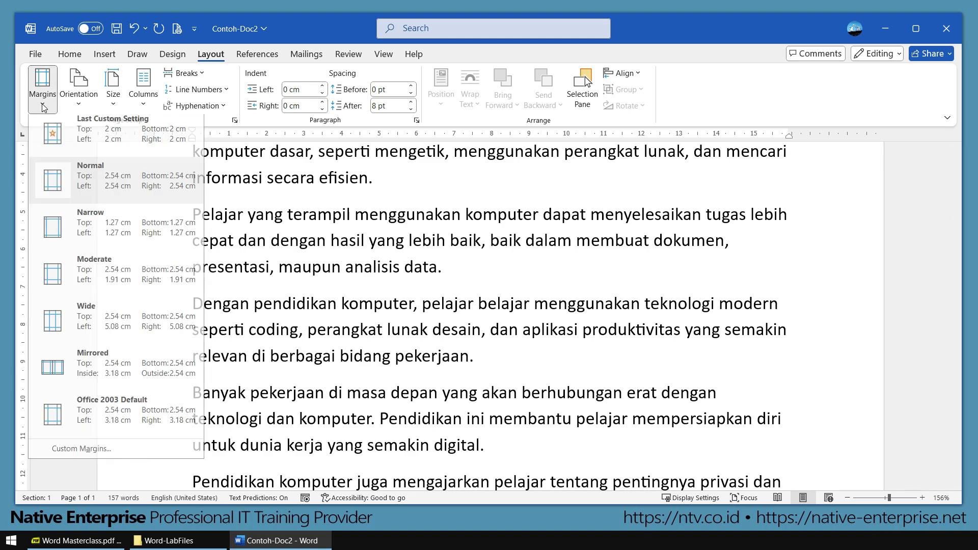
{"action": "left_click", "coordinate": [107, 457]}
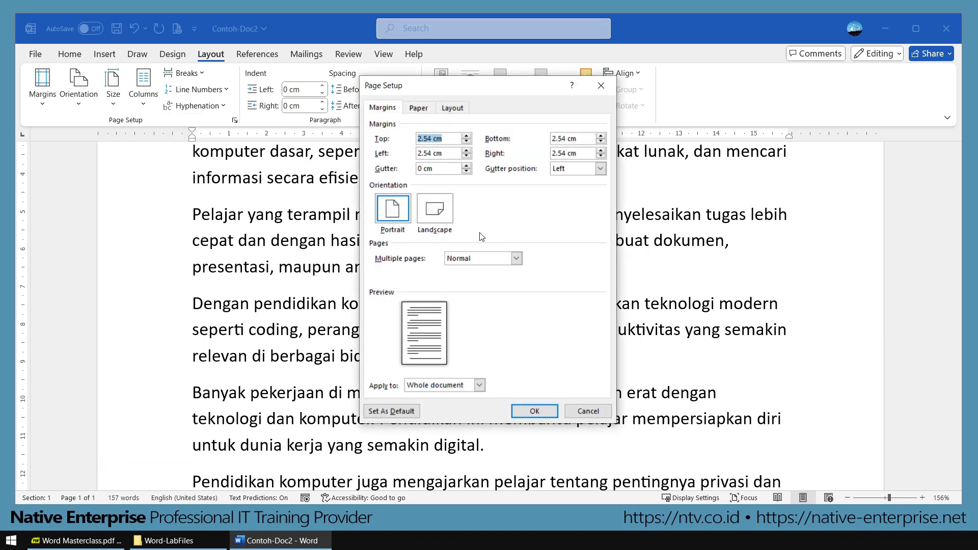
{"action": "left_click_drag", "start_coordinate": [363, 119], "coordinate": [616, 183]}
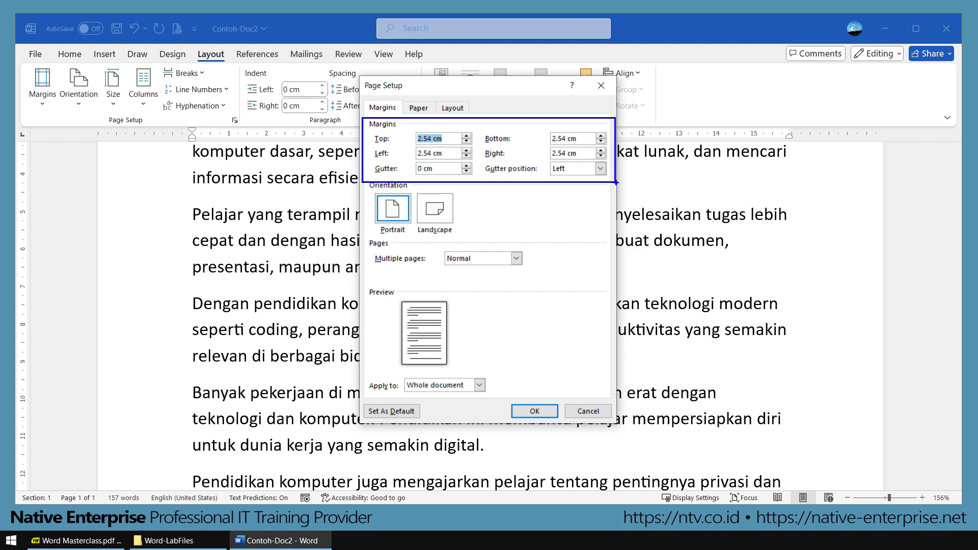
{"action": "key", "text": "Escape"}
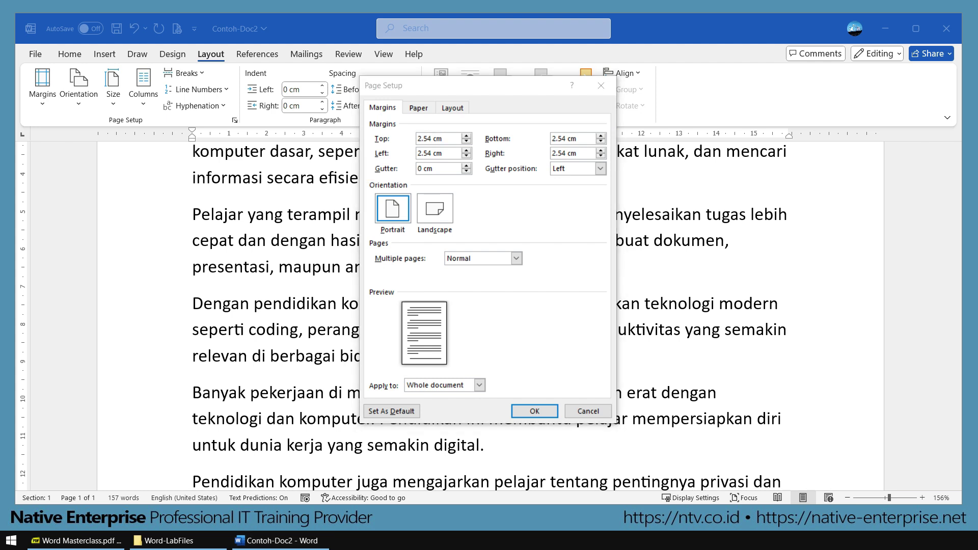
{"action": "left_click", "coordinate": [402, 141]}
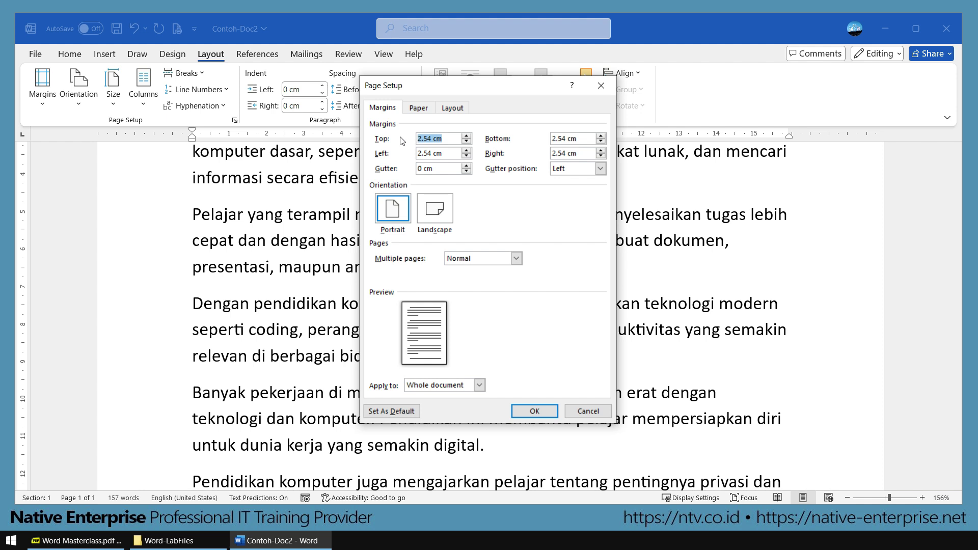
{"action": "type", "text": "3"}
{"action": "key", "text": "Tab"}
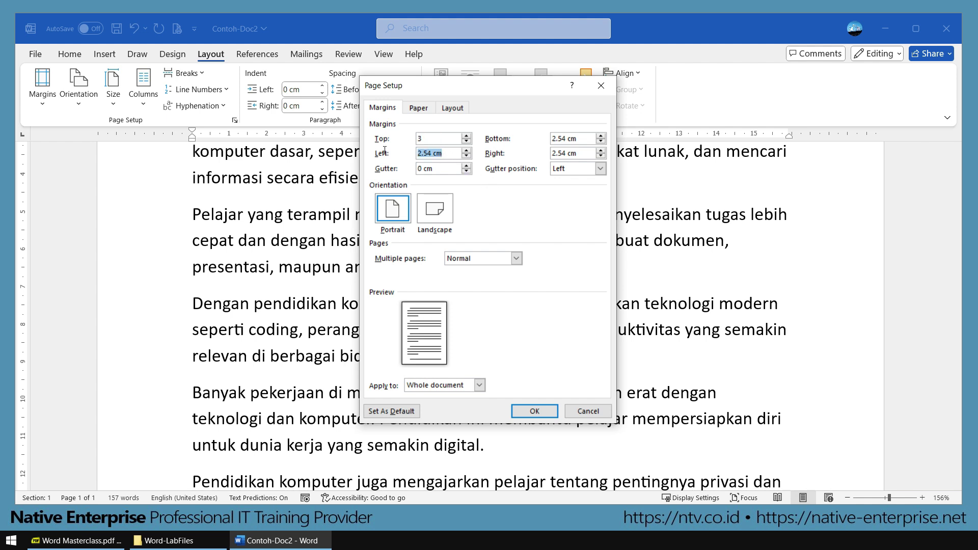
{"action": "type", "text": "3"}
{"action": "left_click_drag", "start_coordinate": [582, 137], "coordinate": [513, 144]}
{"action": "type", "text": "3"}
{"action": "left_click_drag", "start_coordinate": [586, 153], "coordinate": [521, 156]}
{"action": "type", "text": "3"}
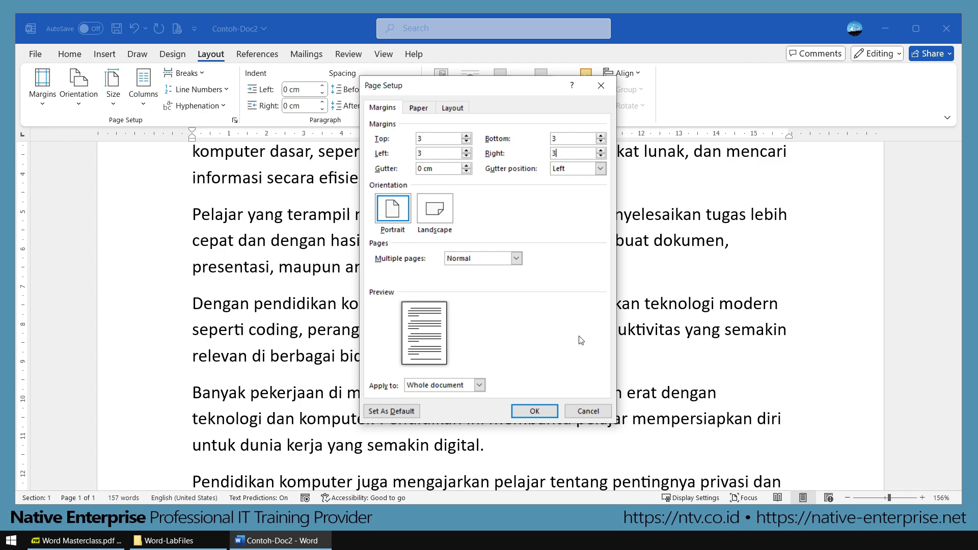
{"action": "left_click", "coordinate": [535, 412]}
- Examine the top, left and right margins around the text at the start of the page
{"action": "scroll", "coordinate": [339, 302], "scroll_direction": "up", "scroll_amount": 3}
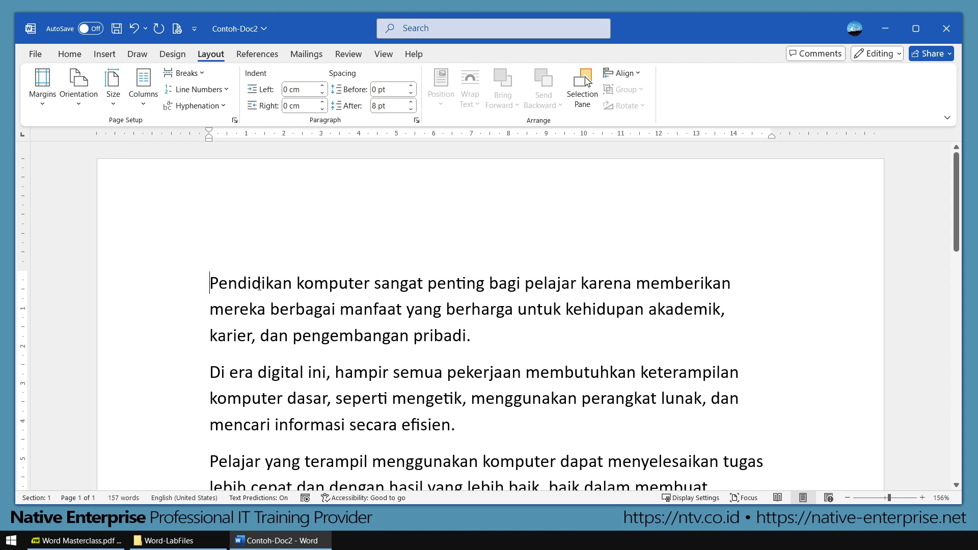
{"action": "left_click_drag", "start_coordinate": [350, 164], "coordinate": [346, 269]}
{"action": "left_click_drag", "start_coordinate": [102, 358], "coordinate": [217, 358]}
{"action": "left_click_drag", "start_coordinate": [739, 332], "coordinate": [889, 332]}
{"action": "key", "text": "Escape"}
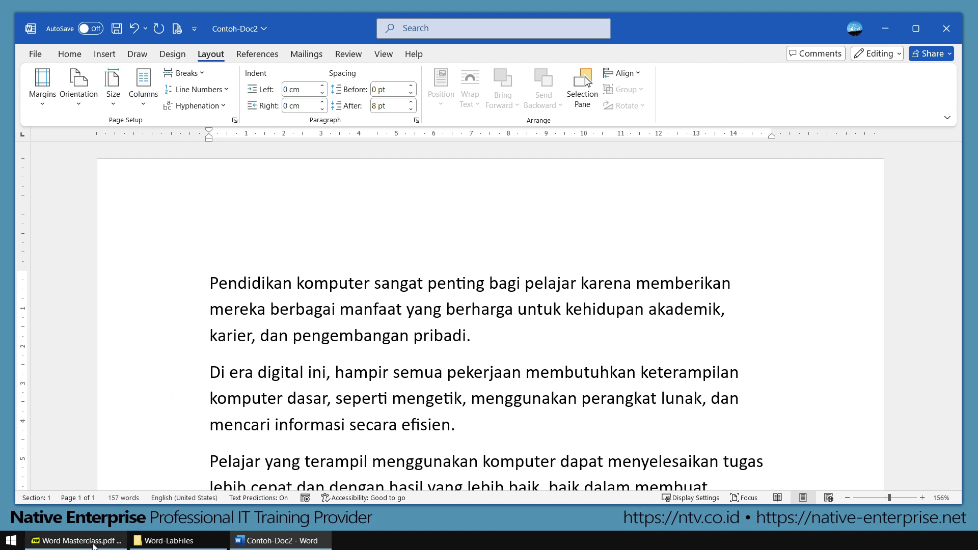
{"action": "mouse_move", "coordinate": [95, 545]}
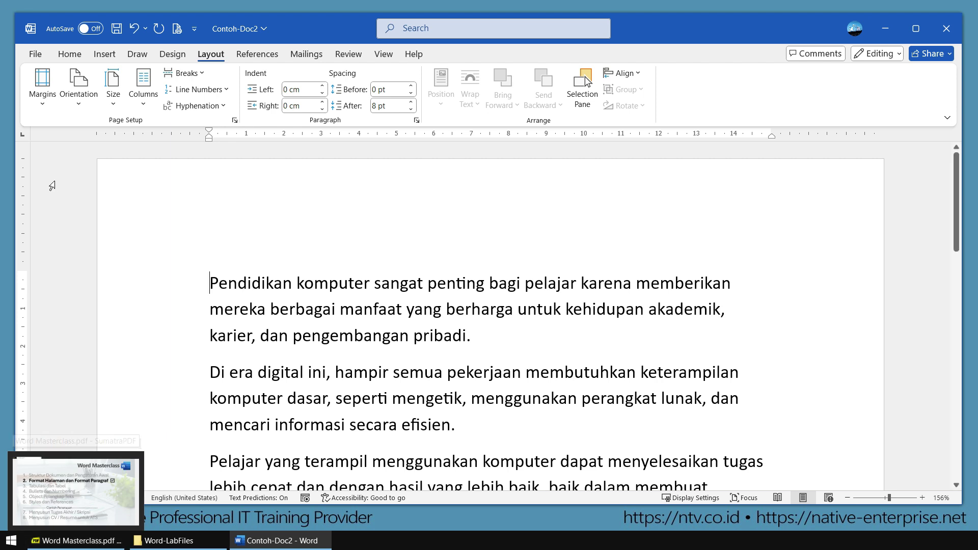
- Open the custom margins settings and examine the gutter size and gutter position options
{"action": "left_click", "coordinate": [44, 108]}
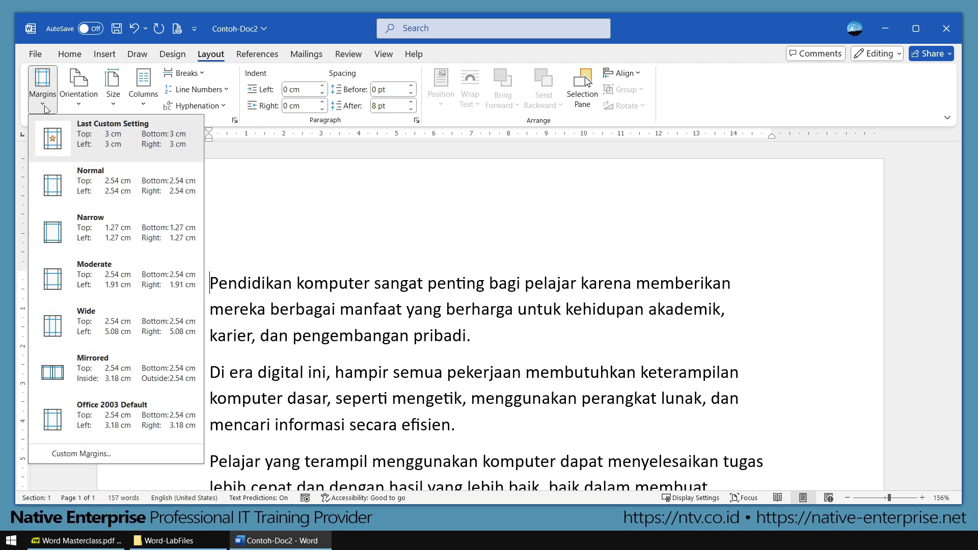
{"action": "left_click", "coordinate": [113, 454]}
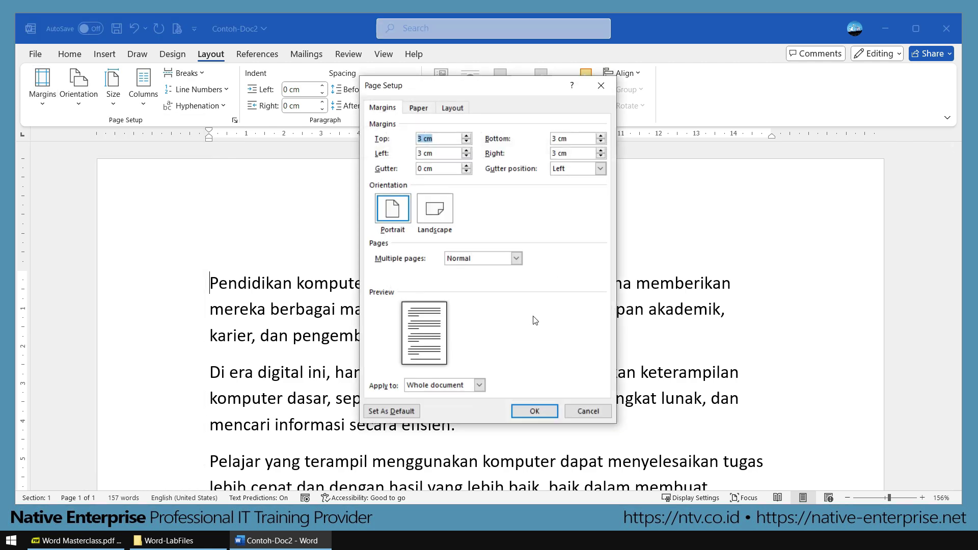
{"action": "key", "text": "ctrl+2"}
{"action": "mouse_move", "coordinate": [371, 155]}
{"action": "left_mouse_down"}
{"action": "mouse_move", "coordinate": [488, 181]}
{"action": "mouse_move", "coordinate": [612, 184]}
{"action": "left_mouse_up"}
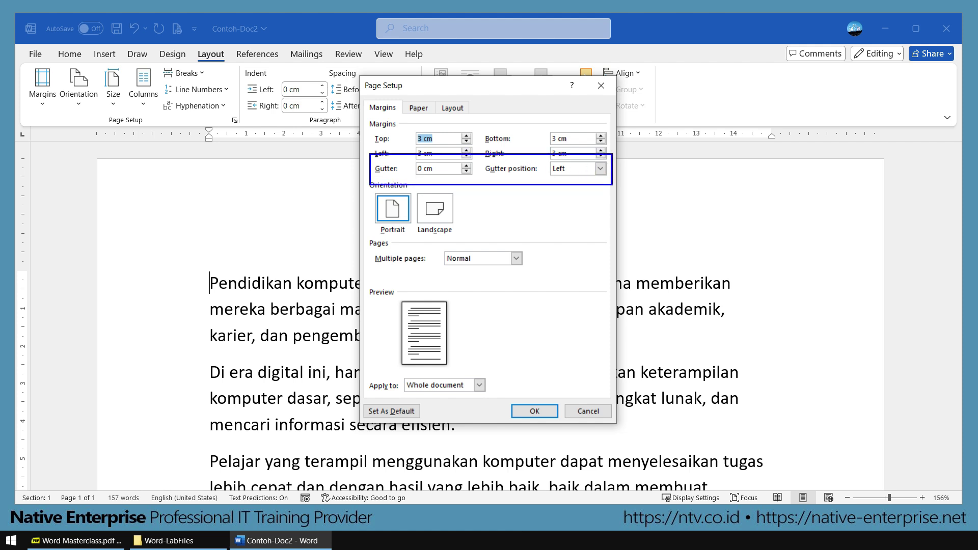
{"action": "key", "text": "Escape"}
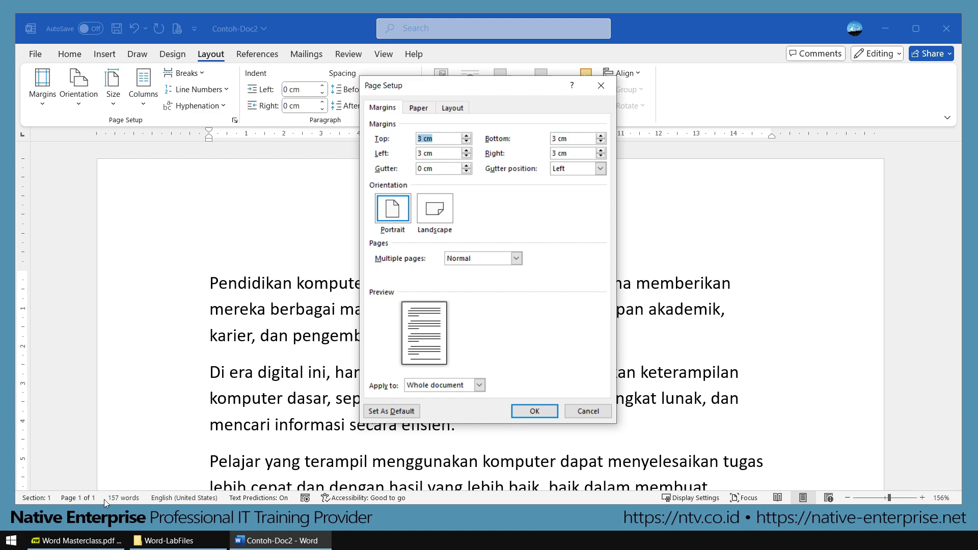
- Switch to Word Masterclass.pdf and examine the "Pengaturan Gutter" page's diagram of the gutter and left margin
{"action": "left_click", "coordinate": [74, 541]}
{"action": "key", "text": "Right"}
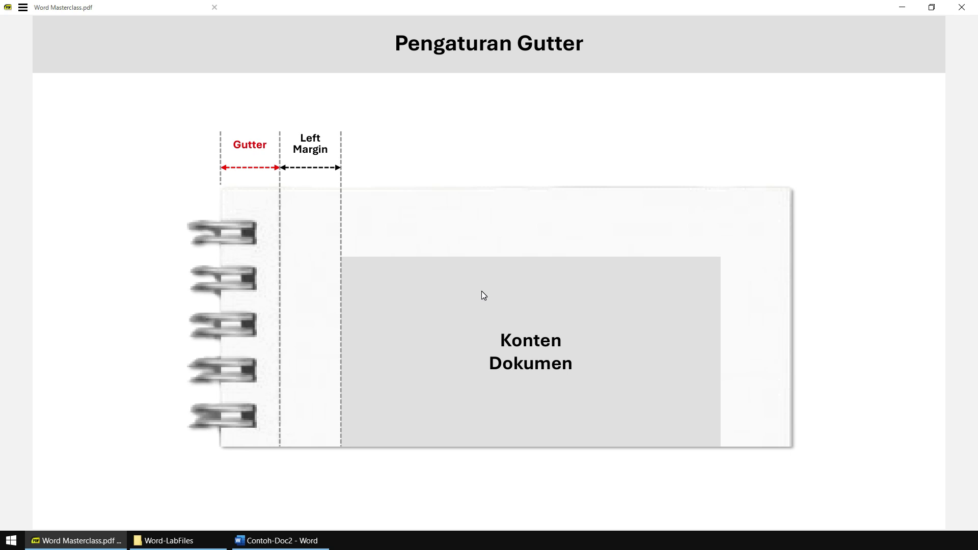
{"action": "key", "text": "ctrl+2"}
{"action": "left_click_drag", "start_coordinate": [210, 134], "coordinate": [276, 188]}
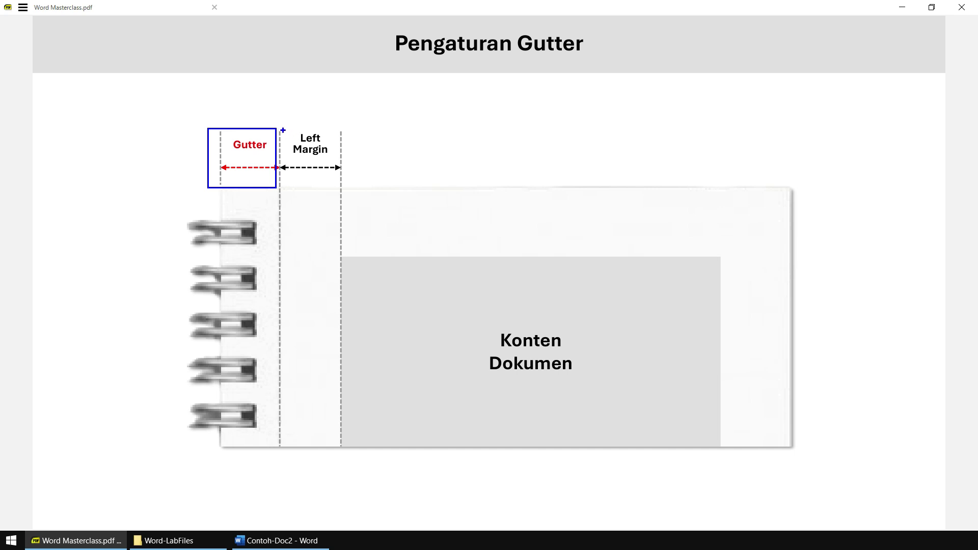
{"action": "left_click_drag", "start_coordinate": [334, 309], "coordinate": [237, 309]}
{"action": "key", "text": "Escape"}
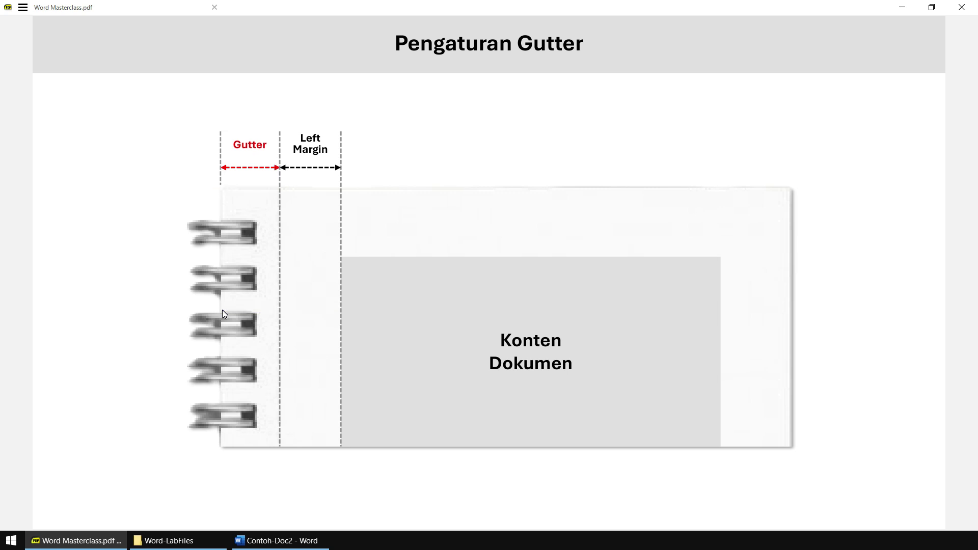
{"action": "key", "text": "ctrl+2"}
{"action": "mouse_move", "coordinate": [295, 103]}
{"action": "left_mouse_down"}
{"action": "mouse_move", "coordinate": [302, 122]}
{"action": "mouse_move", "coordinate": [326, 115]}
{"action": "left_mouse_up"}
{"action": "left_click_drag", "start_coordinate": [217, 110], "coordinate": [235, 133]}
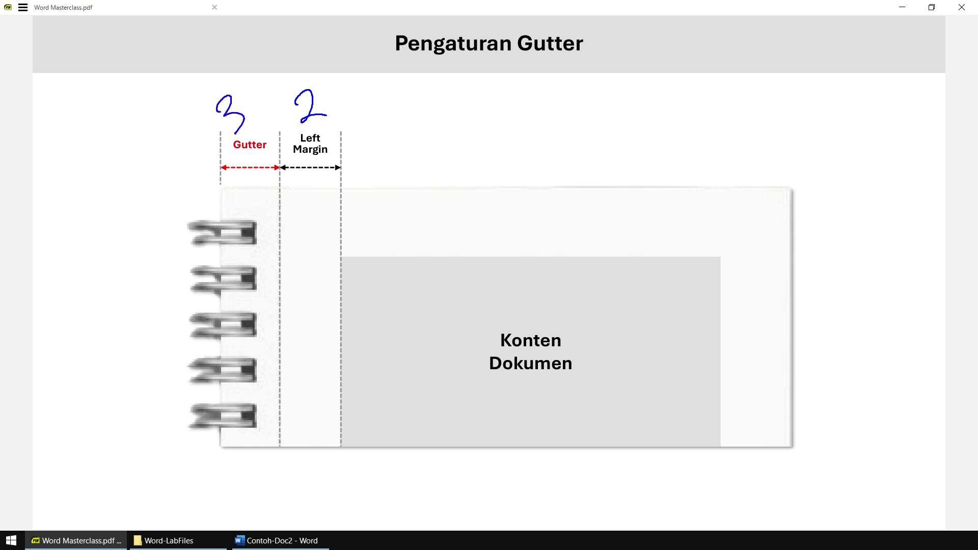
- Examine in the gutter diagram how the gutter and left margin combine into the distance before the document content
{"action": "mouse_move", "coordinate": [223, 302]}
{"action": "left_mouse_down"}
{"action": "mouse_move", "coordinate": [346, 300]}
{"action": "mouse_move", "coordinate": [332, 320]}
{"action": "left_mouse_up"}
{"action": "mouse_move", "coordinate": [289, 216]}
{"action": "left_mouse_down"}
{"action": "mouse_move", "coordinate": [297, 258]}
{"action": "mouse_move", "coordinate": [313, 210]}
{"action": "left_mouse_up"}
{"action": "mouse_move", "coordinate": [355, 215]}
{"action": "left_mouse_down"}
{"action": "mouse_move", "coordinate": [343, 218]}
{"action": "mouse_move", "coordinate": [359, 234]}
{"action": "left_mouse_up"}
{"action": "mouse_move", "coordinate": [363, 232]}
{"action": "left_mouse_down"}
{"action": "mouse_move", "coordinate": [372, 218]}
{"action": "mouse_move", "coordinate": [406, 228]}
{"action": "left_mouse_up"}
{"action": "mouse_move", "coordinate": [240, 88]}
{"action": "left_mouse_down"}
{"action": "mouse_move", "coordinate": [231, 84]}
{"action": "mouse_move", "coordinate": [283, 152]}
{"action": "mouse_move", "coordinate": [226, 86]}
{"action": "left_mouse_up"}
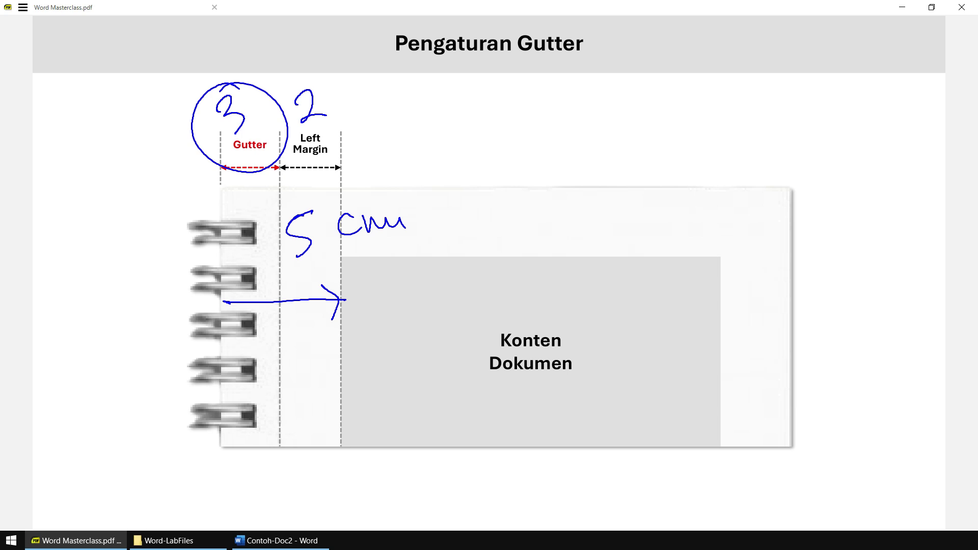
{"action": "key", "text": "Escape"}
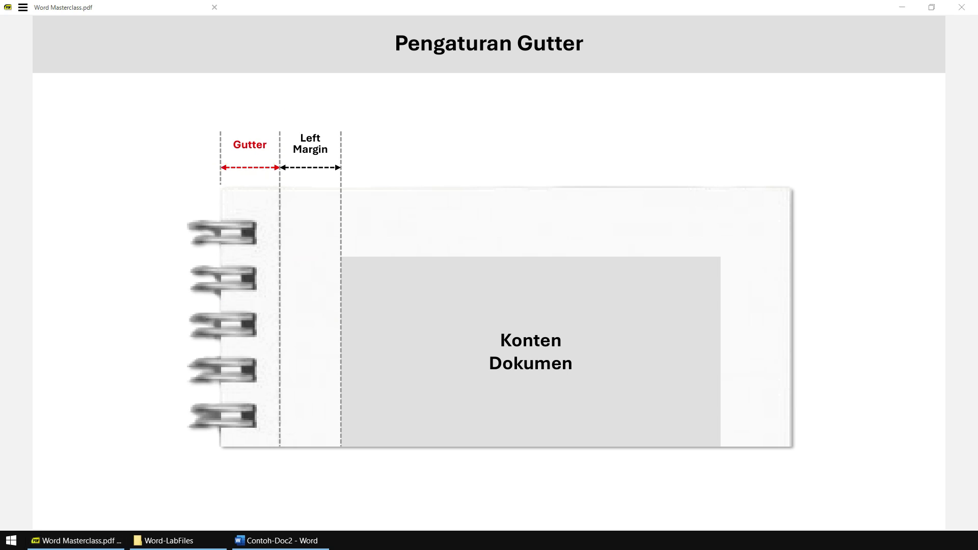
- Return to Contoh-Doc2 and apply a 3 cm gutter to the whole document, keeping the left margin at 3 cm
{"action": "left_click", "coordinate": [901, 7]}
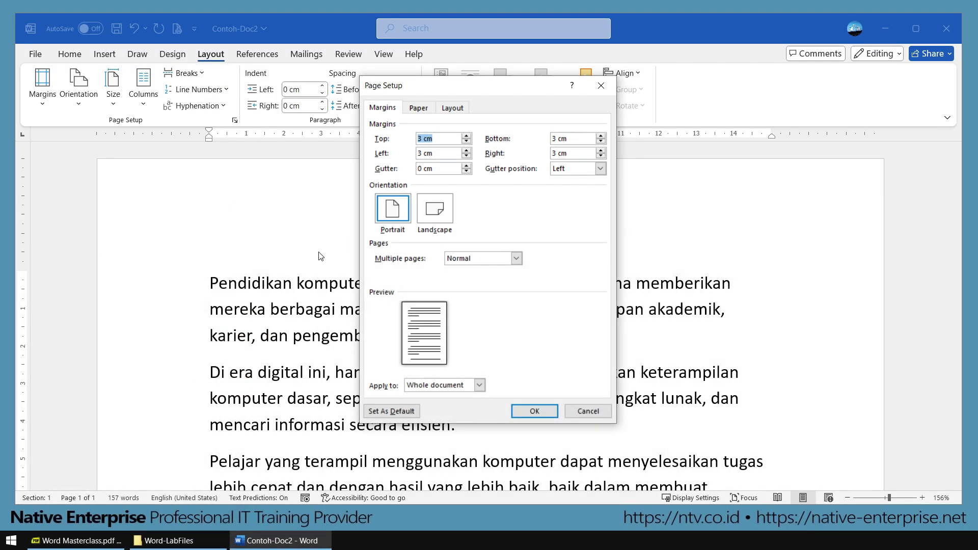
{"action": "left_click", "coordinate": [442, 155]}
{"action": "left_click_drag", "start_coordinate": [442, 154], "coordinate": [419, 153]}
{"action": "left_click", "coordinate": [445, 170]}
{"action": "left_click_drag", "start_coordinate": [446, 171], "coordinate": [397, 173]}
{"action": "type", "text": "3"}
{"action": "left_click", "coordinate": [535, 411]}
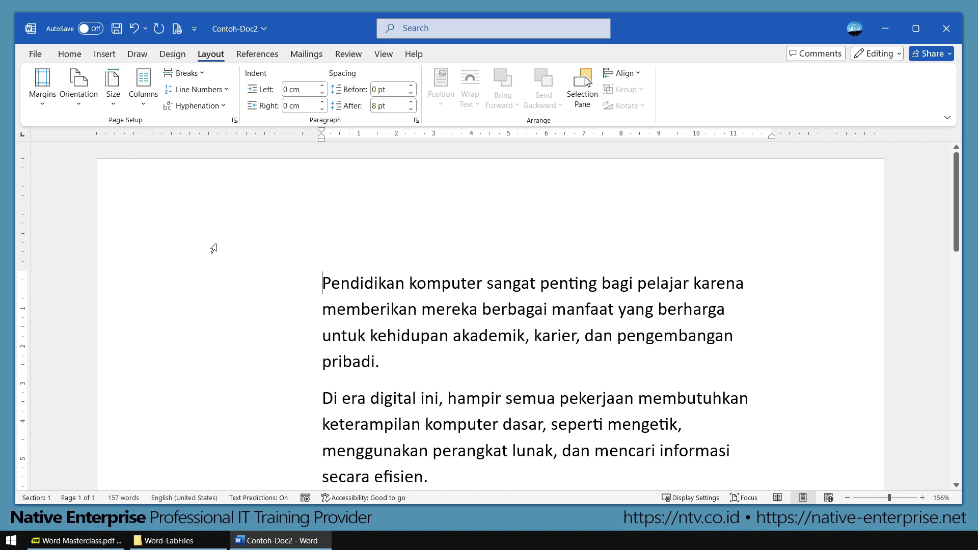
- Examine the blank area beside the text that the left margin and gutter take up together
{"action": "left_click_drag", "start_coordinate": [96, 148], "coordinate": [324, 465]}
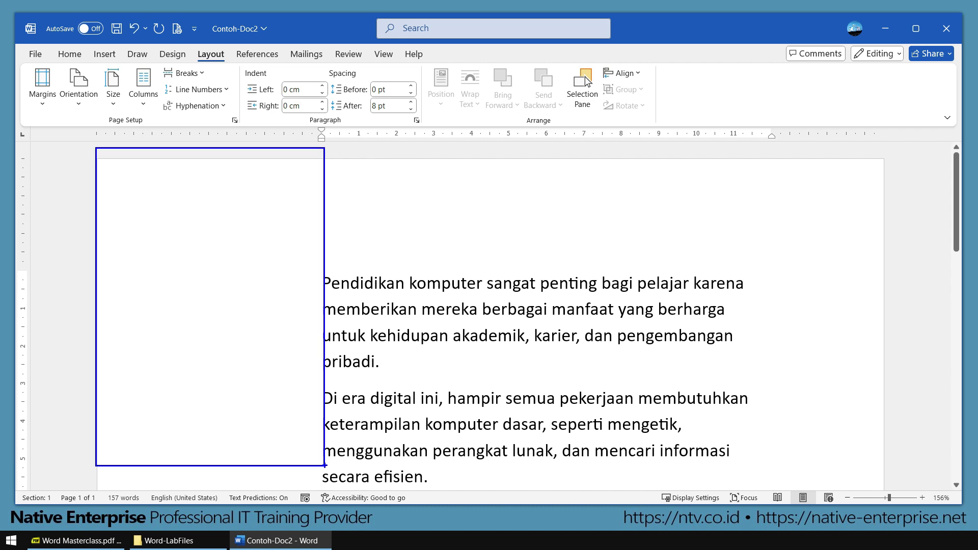
{"action": "mouse_move", "coordinate": [169, 178]}
{"action": "left_mouse_down"}
{"action": "mouse_move", "coordinate": [182, 209]}
{"action": "mouse_move", "coordinate": [158, 222]}
{"action": "left_mouse_up"}
{"action": "mouse_move", "coordinate": [115, 330]}
{"action": "left_mouse_down"}
{"action": "mouse_move", "coordinate": [136, 326]}
{"action": "mouse_move", "coordinate": [153, 361]}
{"action": "left_mouse_up"}
{"action": "left_click_drag", "start_coordinate": [189, 242], "coordinate": [190, 266]}
{"action": "left_click_drag", "start_coordinate": [201, 314], "coordinate": [209, 387]}
{"action": "left_click_drag", "start_coordinate": [212, 417], "coordinate": [211, 444]}
{"action": "left_click_drag", "start_coordinate": [210, 475], "coordinate": [208, 478]}
{"action": "left_click_drag", "start_coordinate": [237, 339], "coordinate": [263, 383]}
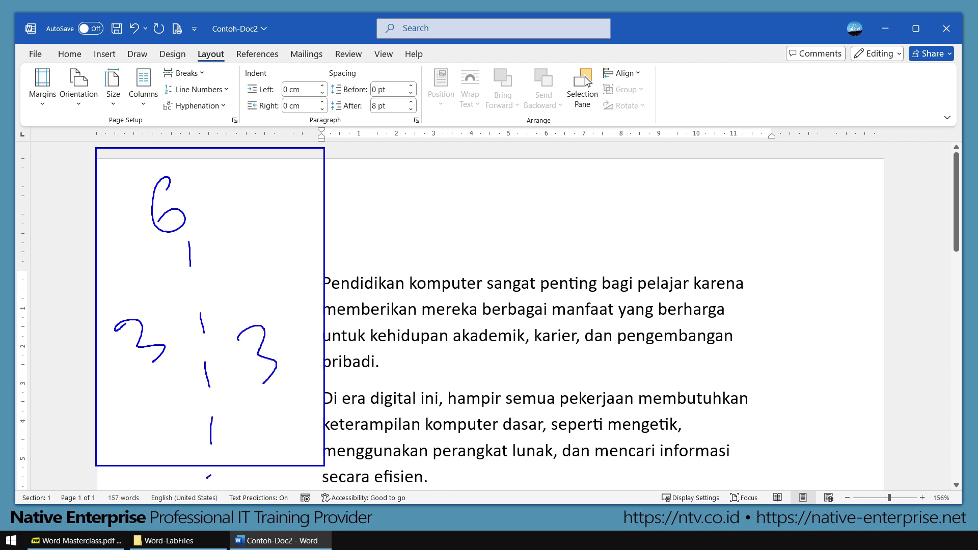
{"action": "key", "text": "Escape"}
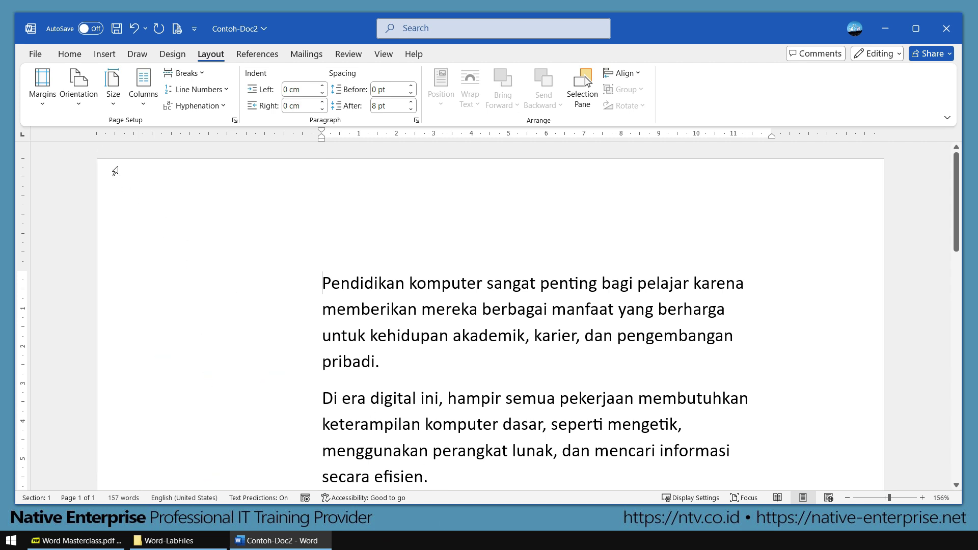
- Reopen the custom margins settings and set the gutter to 0
{"action": "left_click", "coordinate": [43, 110]}
{"action": "left_click", "coordinate": [84, 455]}
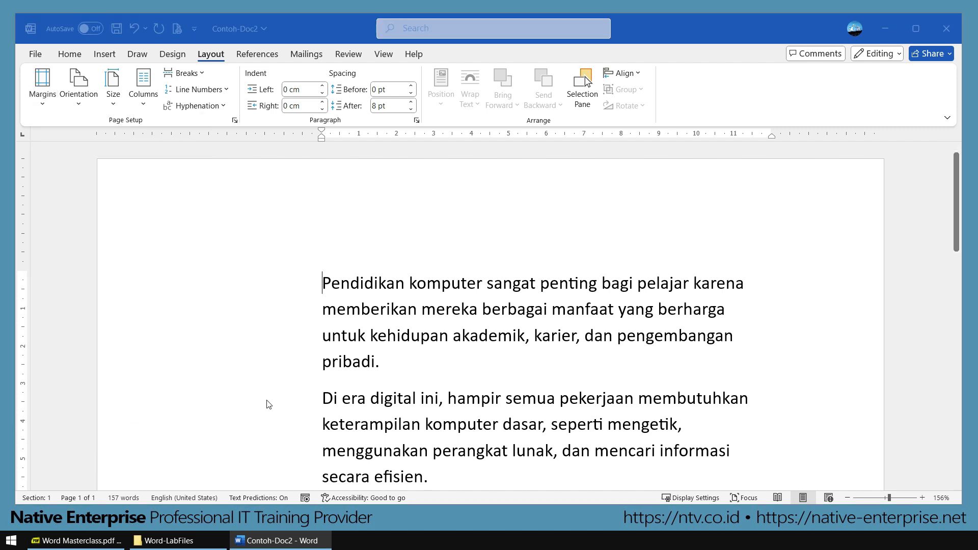
{"action": "left_click", "coordinate": [385, 170]}
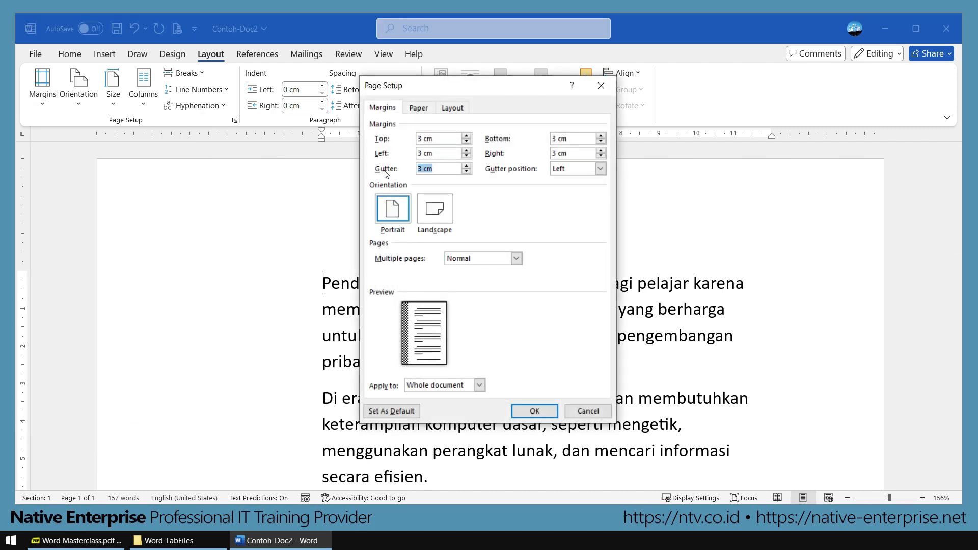
{"action": "type", "text": "0"}
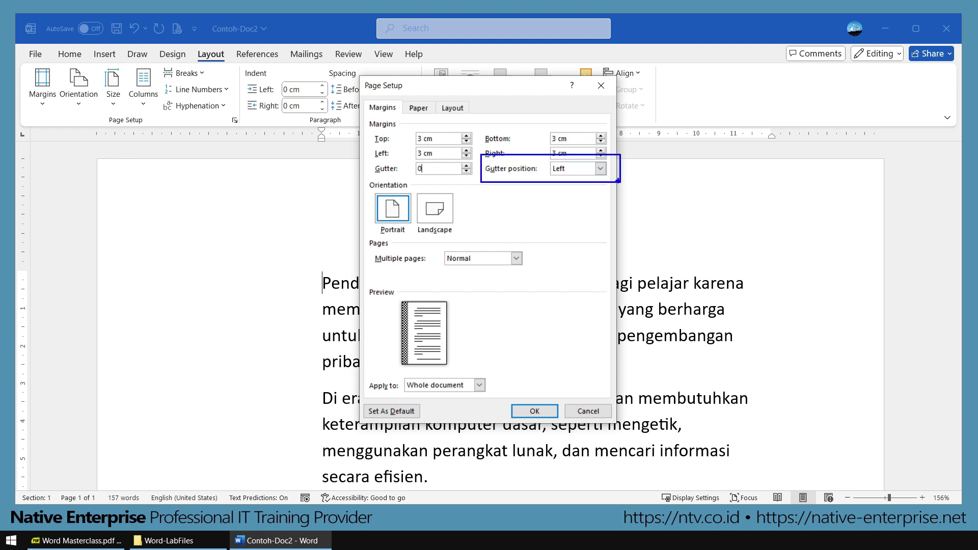
- Try the Top gutter position, set it back to Left, and apply the page setup to the whole document
{"action": "left_click", "coordinate": [599, 168]}
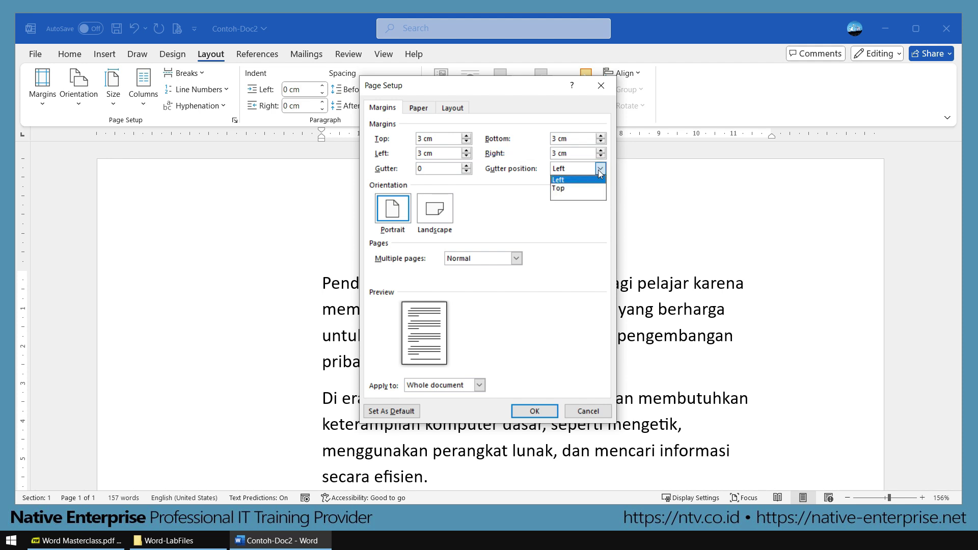
{"action": "left_click", "coordinate": [578, 189]}
{"action": "left_click", "coordinate": [567, 172]}
{"action": "left_click", "coordinate": [566, 180]}
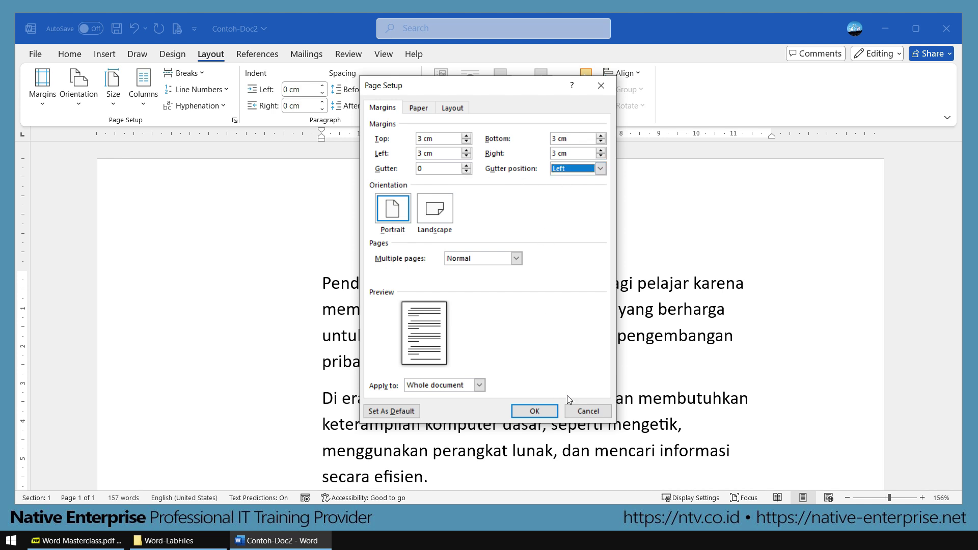
{"action": "left_click", "coordinate": [542, 410]}
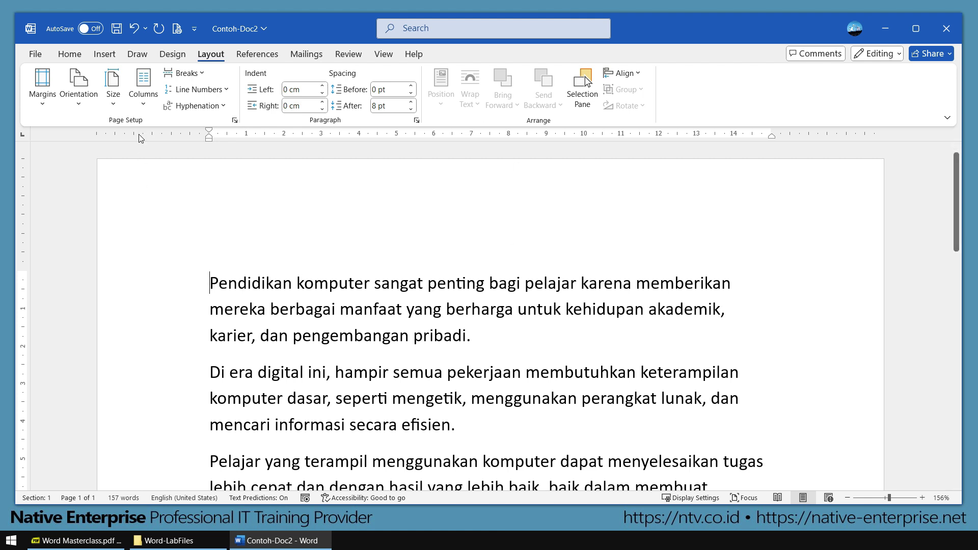
{"action": "left_click", "coordinate": [115, 104]}
{"action": "left_click", "coordinate": [82, 106]}
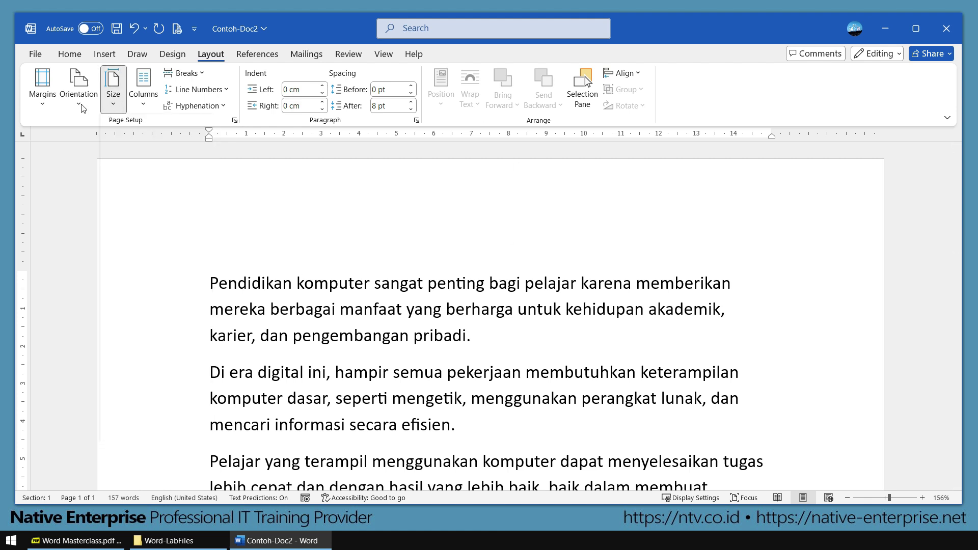
{"action": "left_click", "coordinate": [43, 104]}
{"action": "left_click", "coordinate": [417, 294]}
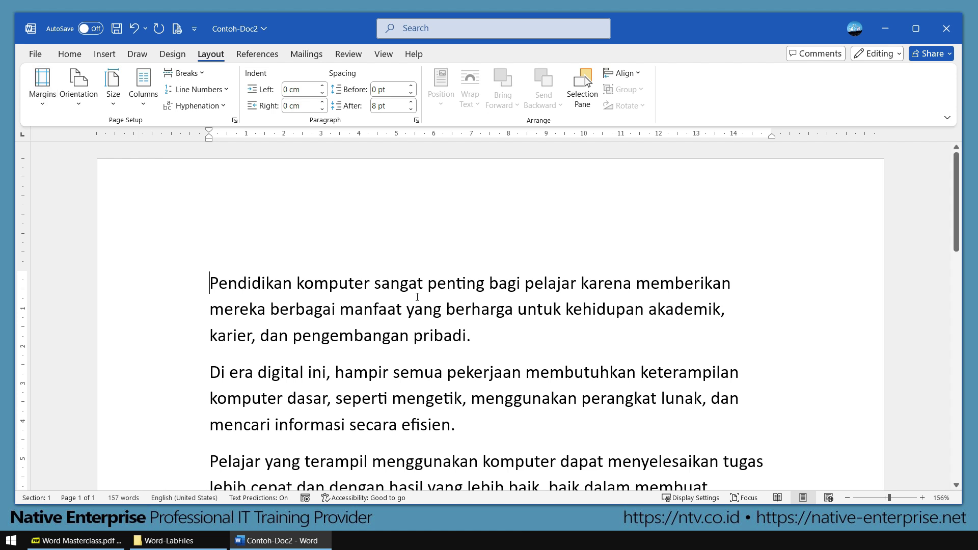
{"action": "scroll", "coordinate": [418, 294], "scroll_direction": "down", "scroll_amount": 3}
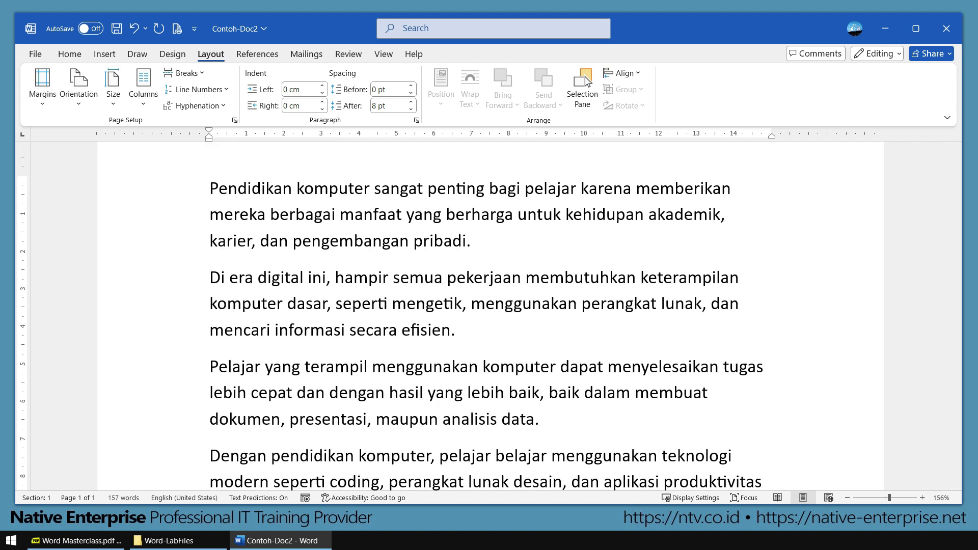
{"action": "scroll", "coordinate": [487, 336], "scroll_direction": "up", "scroll_amount": 3}
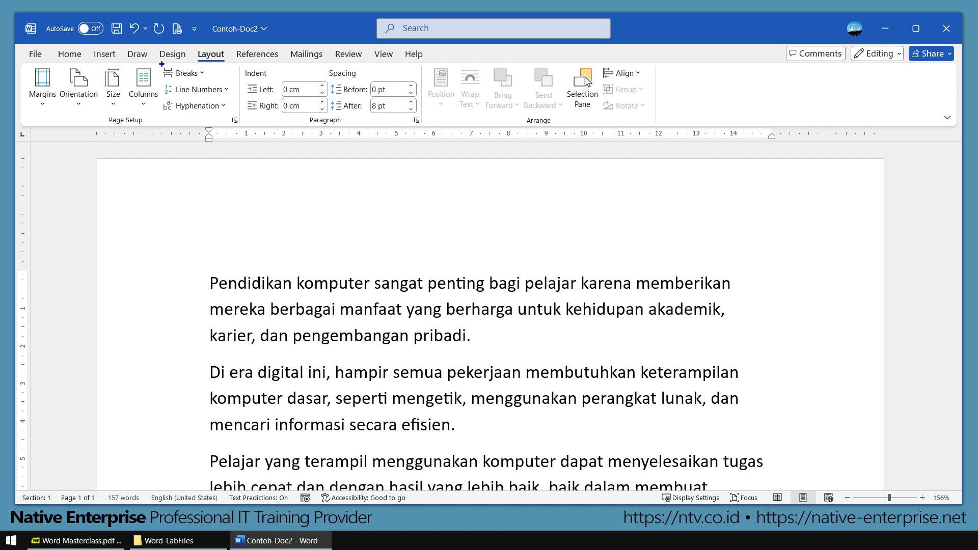
- Examine the available page breaks and section breaks, particularly the Page and Next Page options
{"action": "mouse_move", "coordinate": [153, 55]}
{"action": "left_mouse_down"}
{"action": "mouse_move", "coordinate": [232, 85]}
{"action": "mouse_move", "coordinate": [301, 195]}
{"action": "left_mouse_up"}
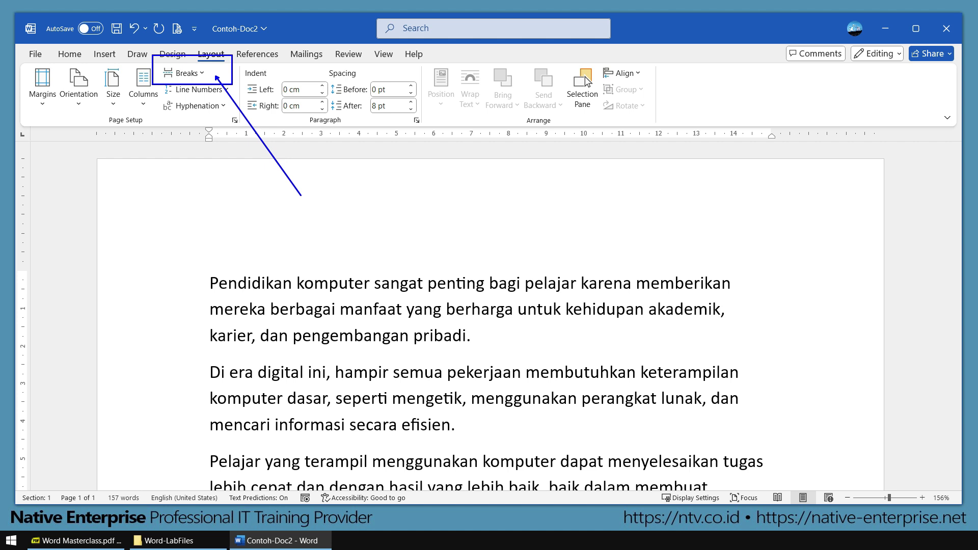
{"action": "key", "text": "Escape"}
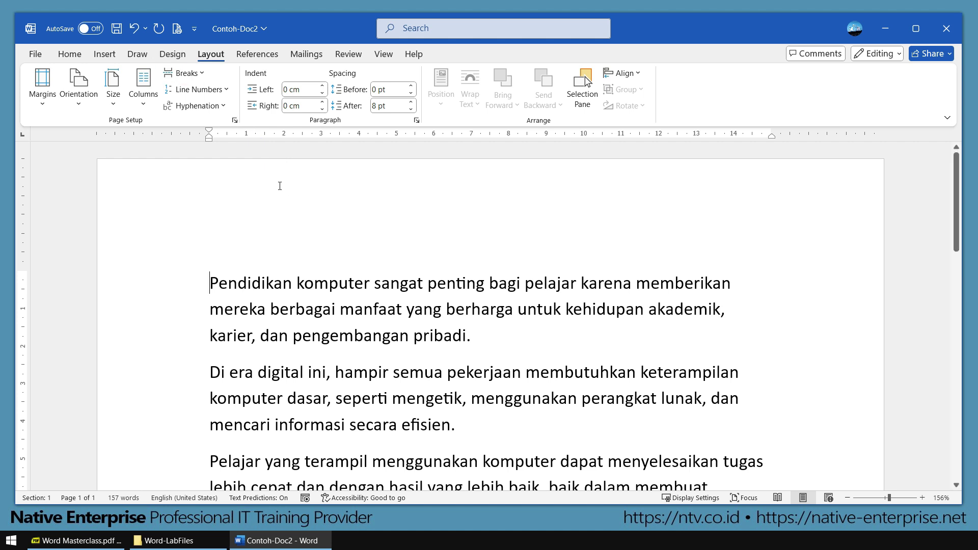
{"action": "left_click", "coordinate": [203, 76]}
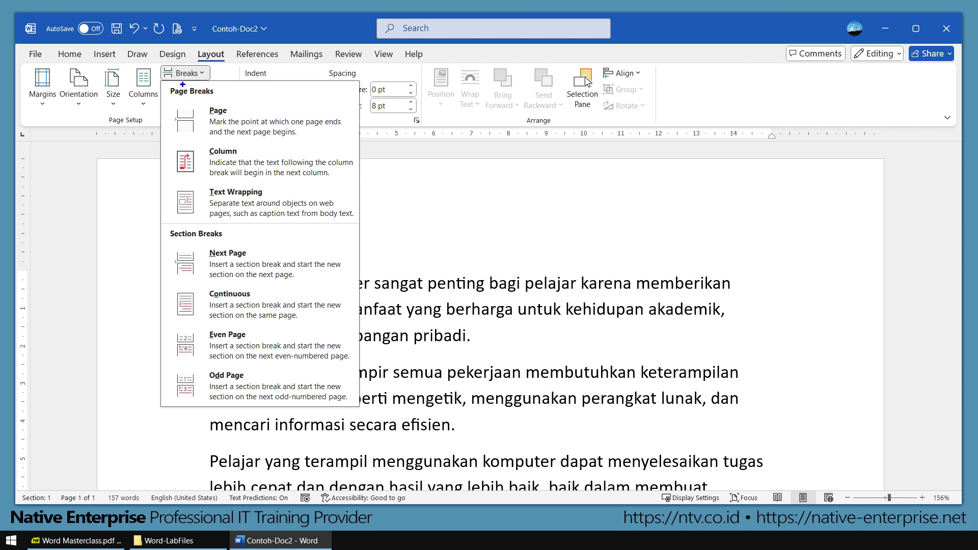
{"action": "left_click_drag", "start_coordinate": [162, 81], "coordinate": [234, 102]}
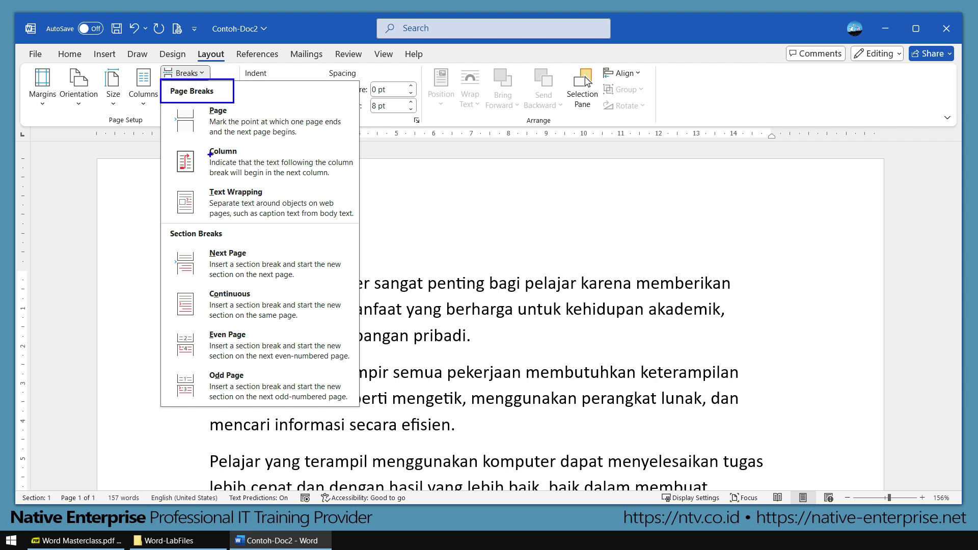
{"action": "left_click_drag", "start_coordinate": [159, 216], "coordinate": [246, 244]}
{"action": "key", "text": "e"}
{"action": "mouse_move", "coordinate": [159, 80]}
{"action": "left_mouse_down"}
{"action": "mouse_move", "coordinate": [256, 121]}
{"action": "mouse_move", "coordinate": [371, 145]}
{"action": "left_mouse_up"}
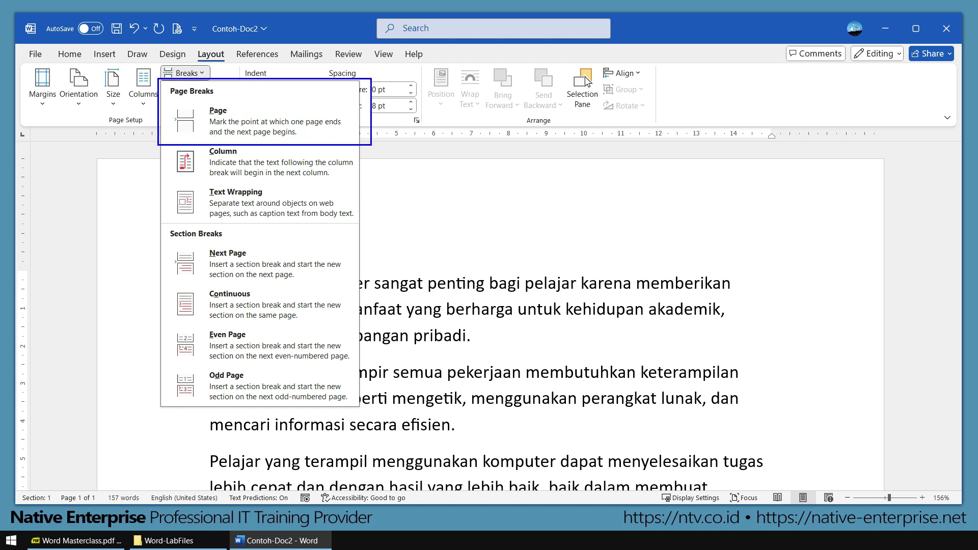
{"action": "mouse_move", "coordinate": [153, 220]}
{"action": "left_mouse_down"}
{"action": "mouse_move", "coordinate": [319, 259]}
{"action": "mouse_move", "coordinate": [380, 290]}
{"action": "left_mouse_up"}
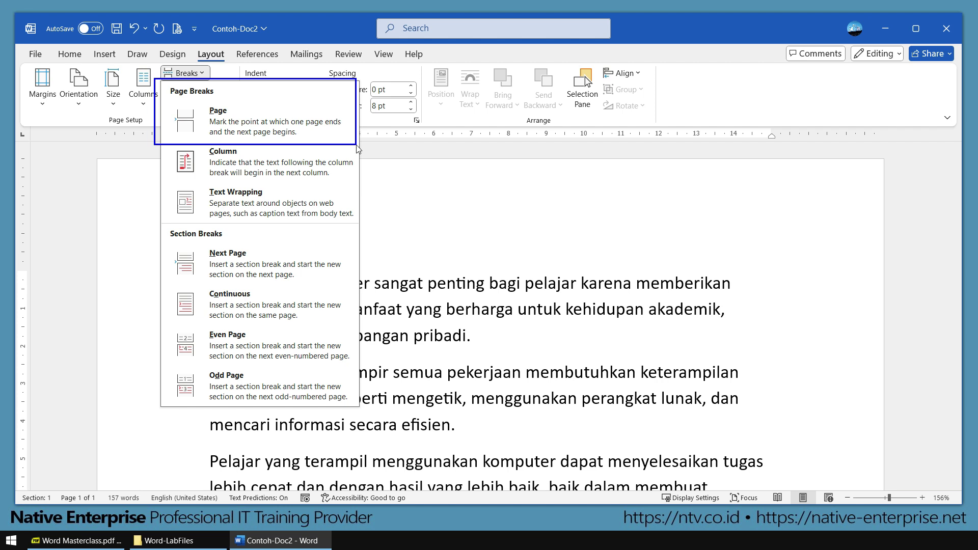
{"action": "key", "text": "Escape"}
- Locate the third paragraph, beginning "Pelajar yang terampil", and show the document in Multiple Pages view
{"action": "scroll", "coordinate": [382, 348], "scroll_direction": "down", "scroll_amount": 6}
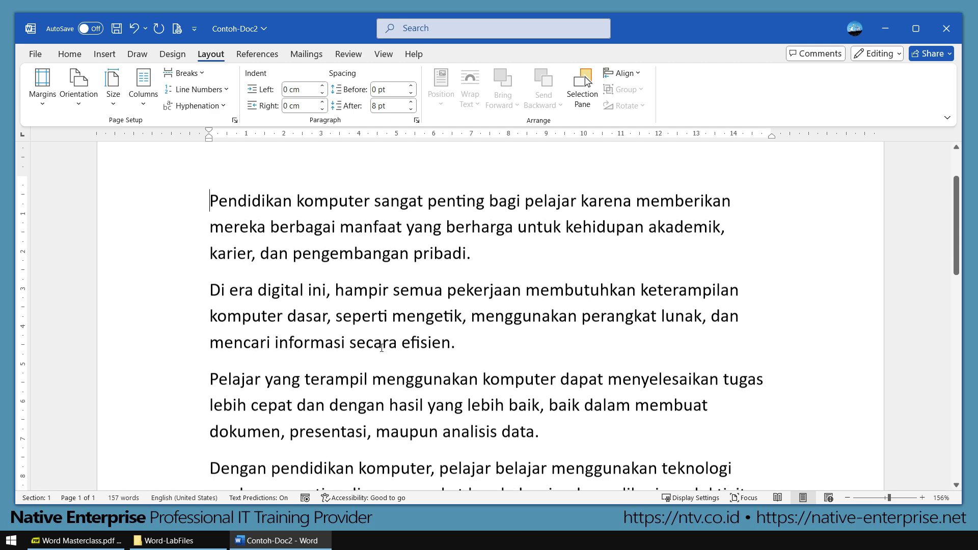
{"action": "scroll", "coordinate": [382, 348], "scroll_direction": "up", "scroll_amount": 3}
{"action": "scroll", "coordinate": [382, 348], "scroll_direction": "up", "scroll_amount": 4}
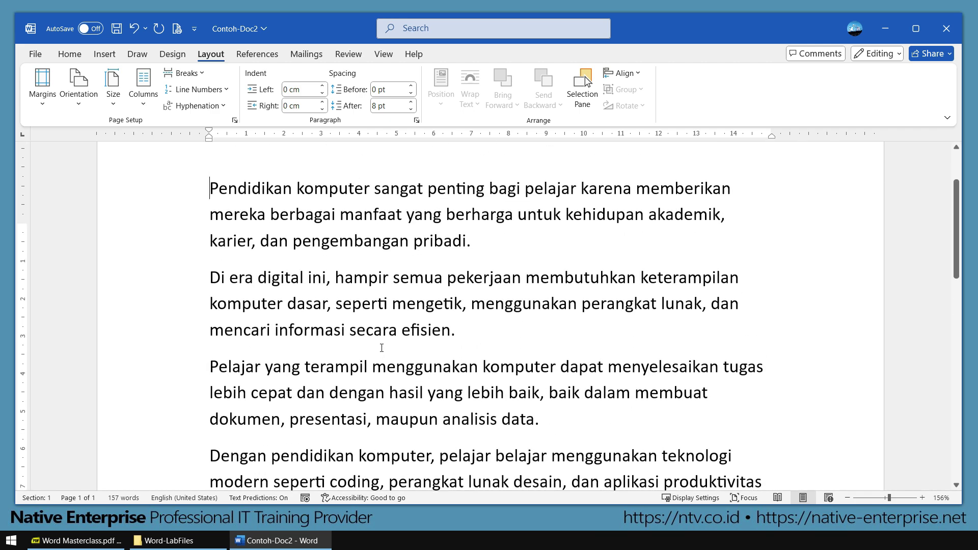
{"action": "scroll", "coordinate": [382, 348], "scroll_direction": "down", "scroll_amount": 1}
{"action": "left_click_drag", "start_coordinate": [213, 366], "coordinate": [544, 423]}
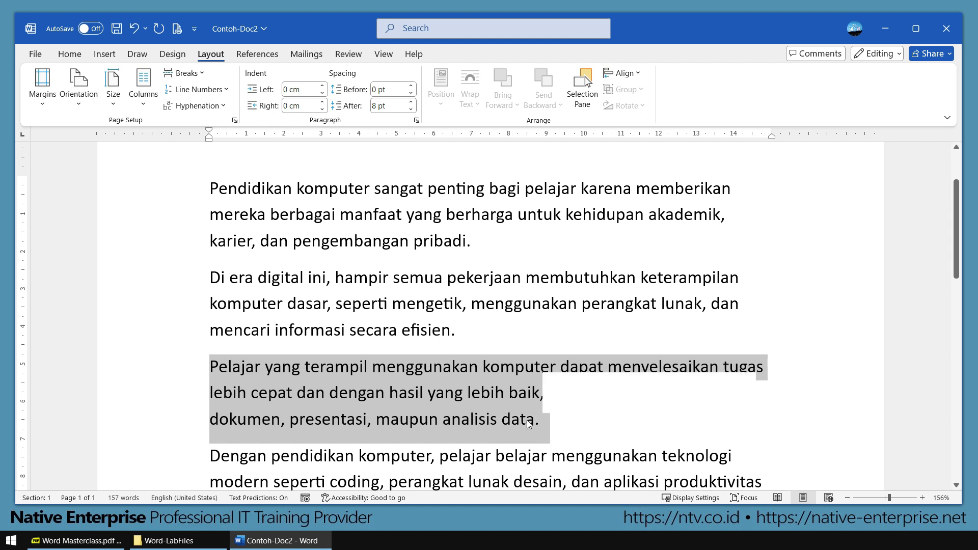
{"action": "left_click", "coordinate": [446, 396]}
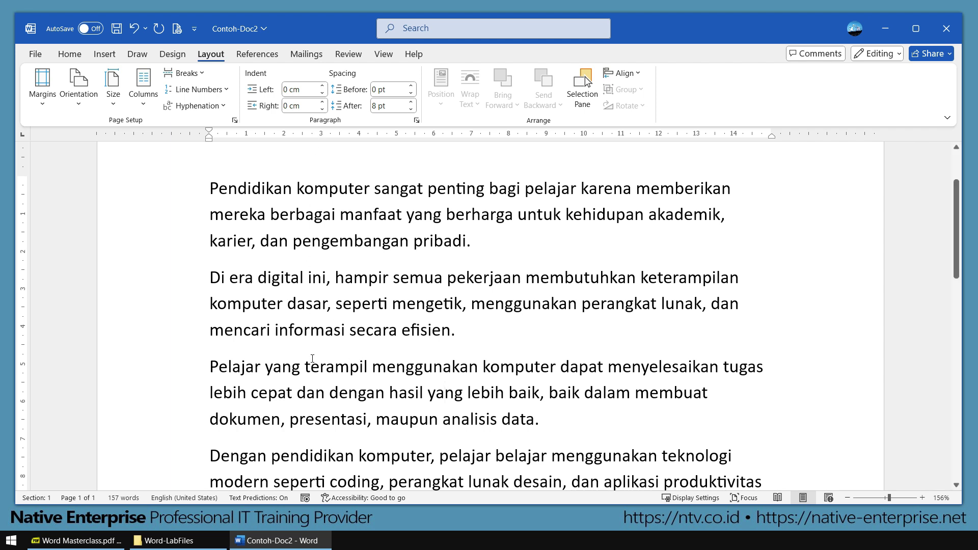
{"action": "left_click", "coordinate": [375, 54]}
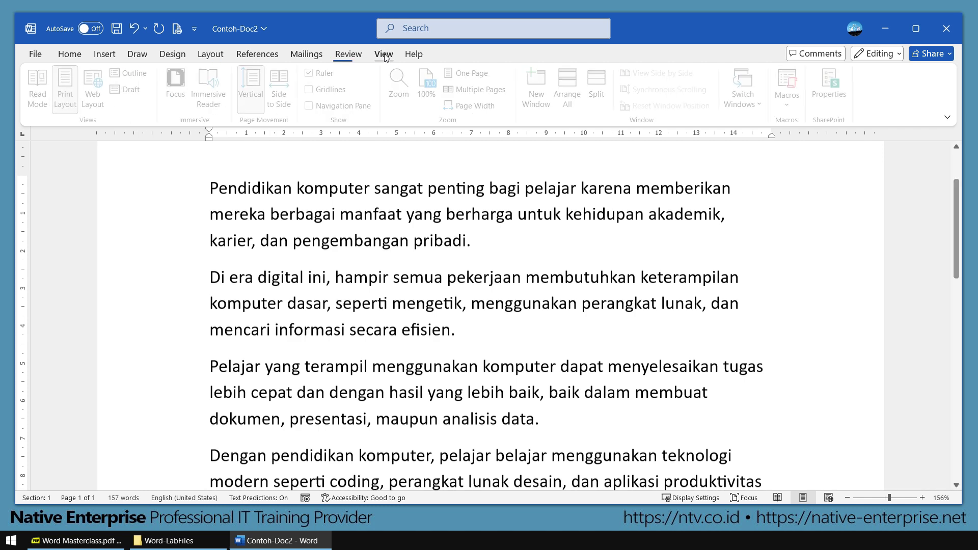
{"action": "left_click", "coordinate": [481, 90]}
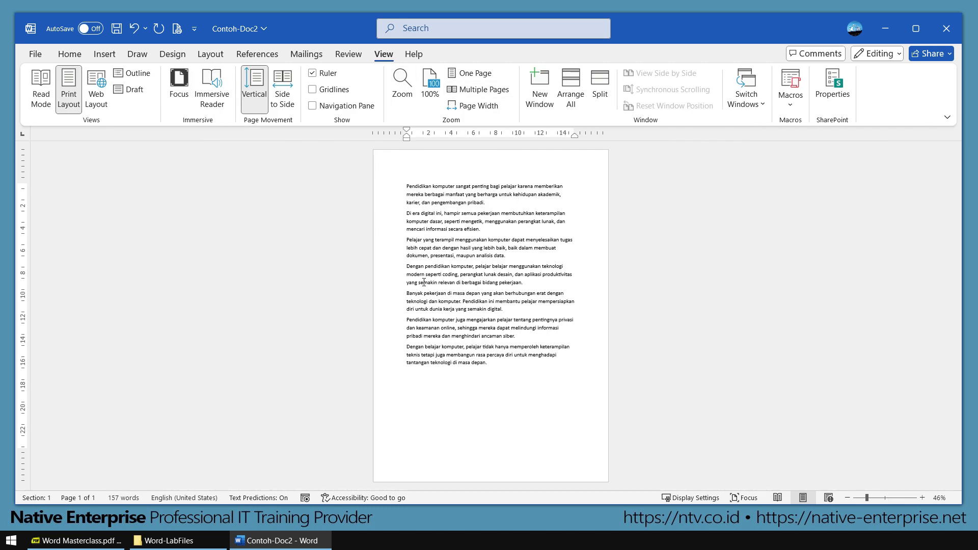
- Try pushing the paragraph beginning "Pelajar yang terampil" down the page with empty lines before it, and undo them
{"action": "scroll", "coordinate": [410, 251], "scroll_direction": "up", "scroll_amount": 11, "text": "ctrl"}
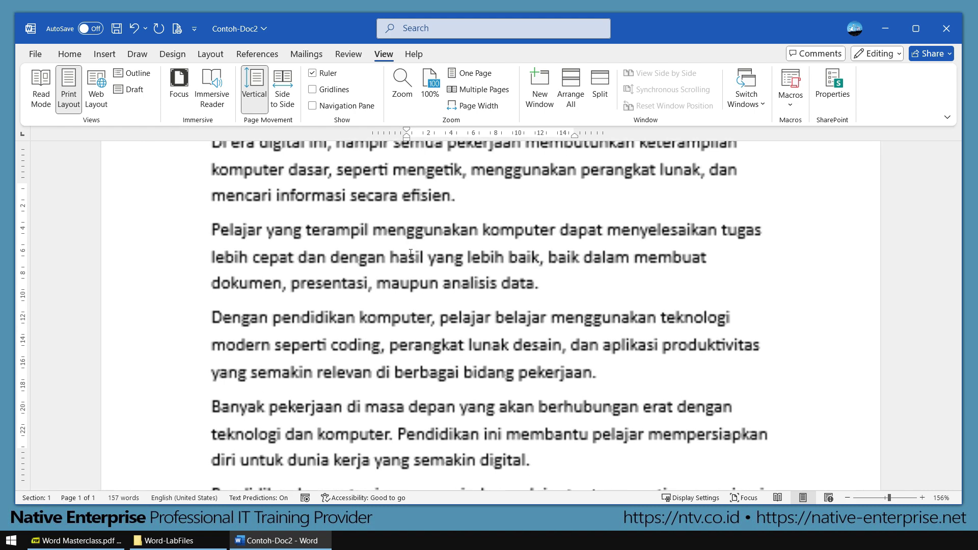
{"action": "left_click", "coordinate": [206, 229]}
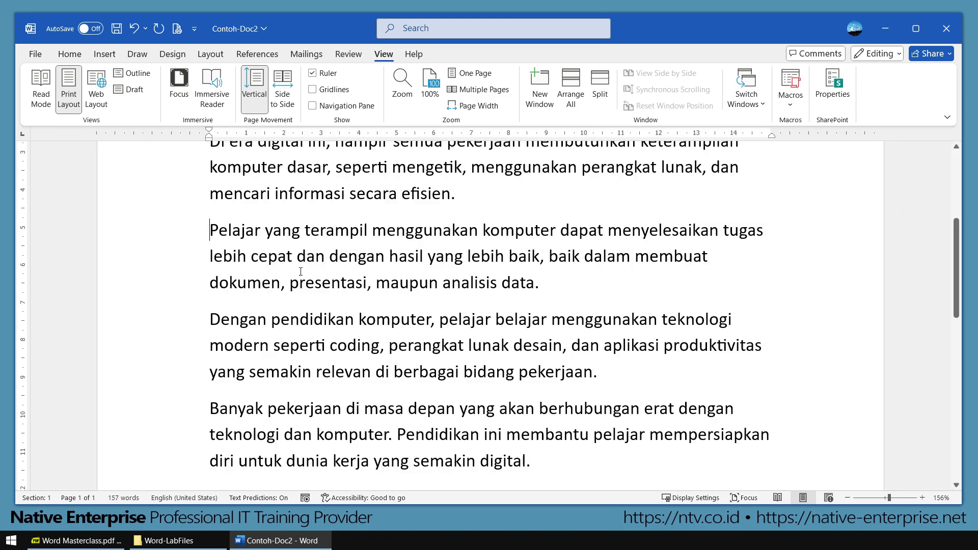
{"action": "scroll", "coordinate": [357, 289], "scroll_direction": "down", "scroll_amount": 11, "text": "ctrl"}
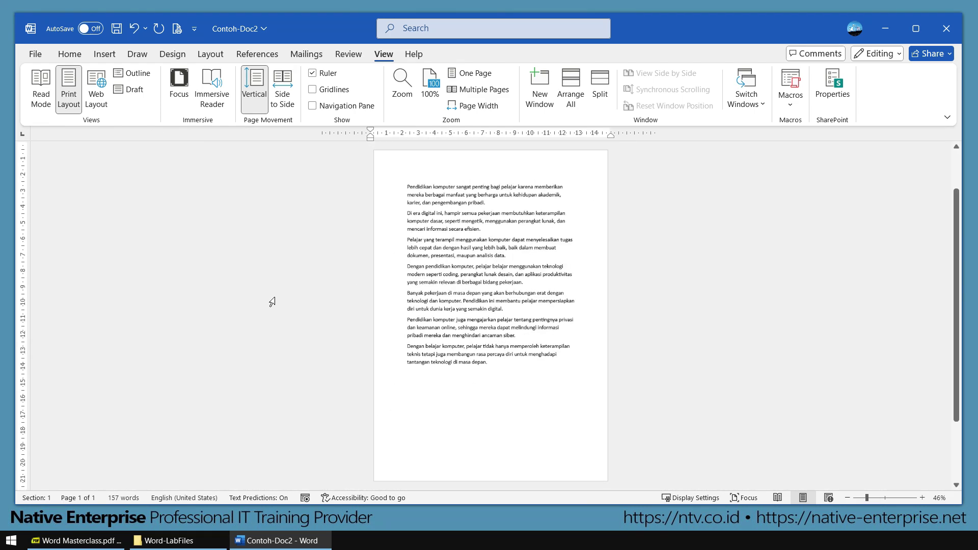
{"action": "key", "text": "Return"}
{"action": "key", "text": "Return"}
{"action": "key", "text": "Return"}
{"action": "key", "text": "Return"}
{"action": "key", "text": "Return"}
{"action": "key", "text": "Return"}
{"action": "key", "text": "Return"}
{"action": "key", "text": "Return"}
{"action": "key", "text": "Return"}
{"action": "key", "text": "Return"}
{"action": "key", "text": "Return"}
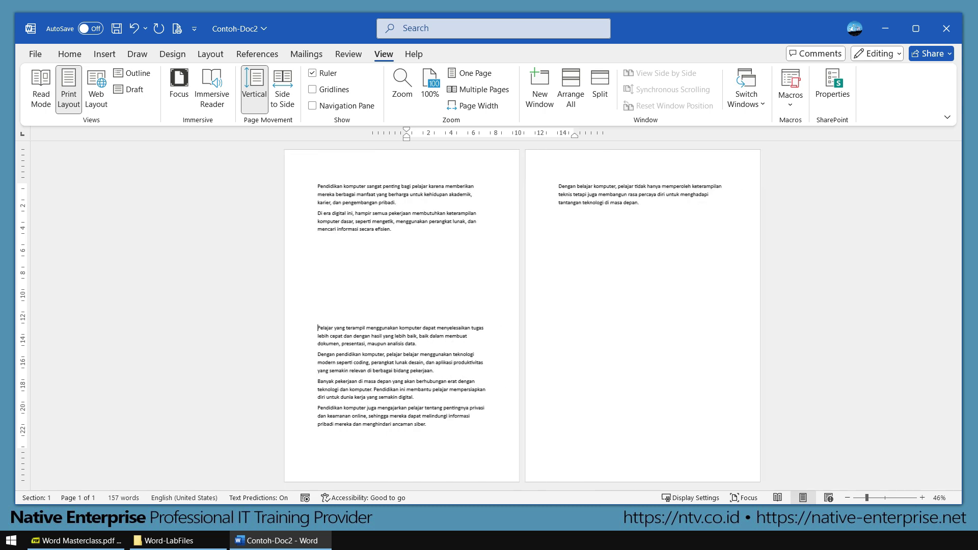
{"action": "key", "text": "Return"}
{"action": "key", "text": "Return"}
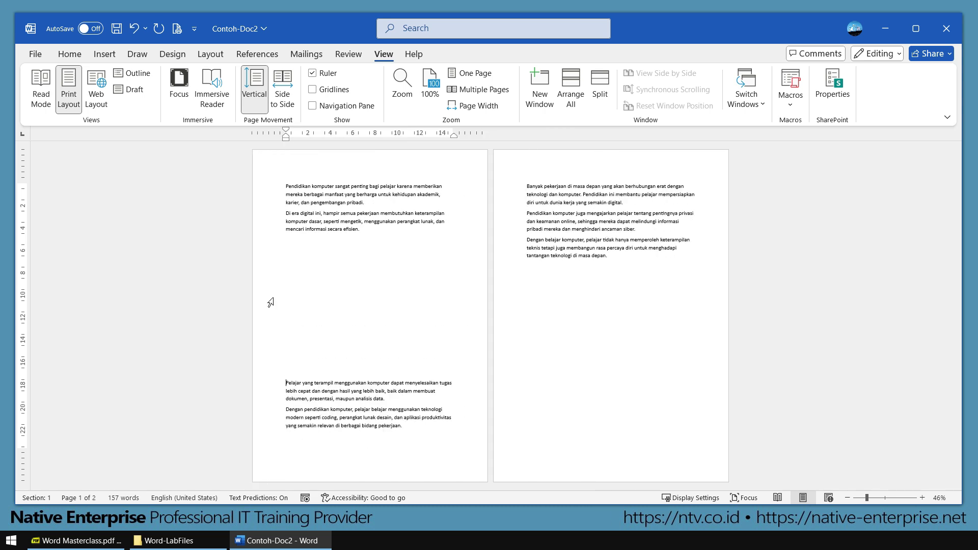
{"action": "key", "text": "ctrl+z"}
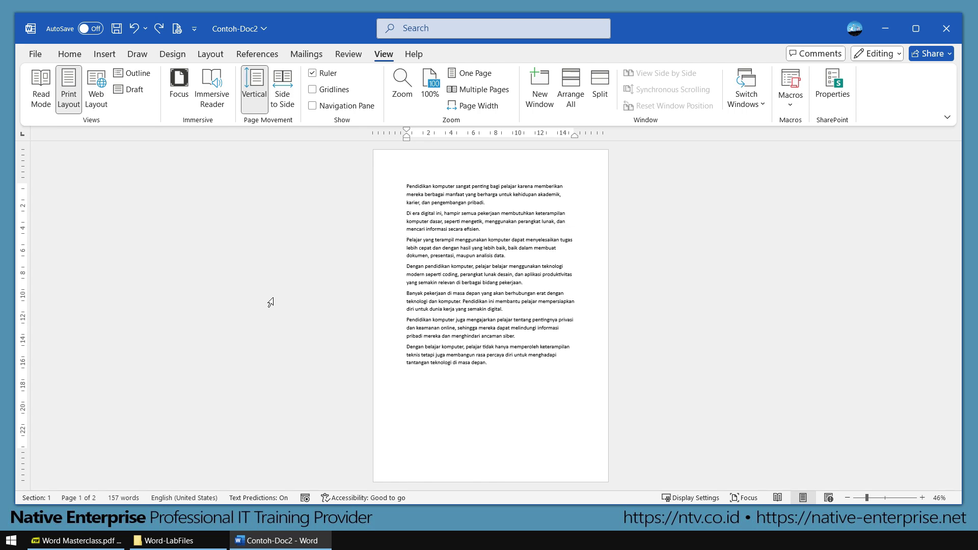
- Try a Page break before the paragraph beginning "Pelajar yang terampil", view both pages together, and undo the break
{"action": "scroll", "coordinate": [369, 275], "scroll_direction": "up", "scroll_amount": 5}
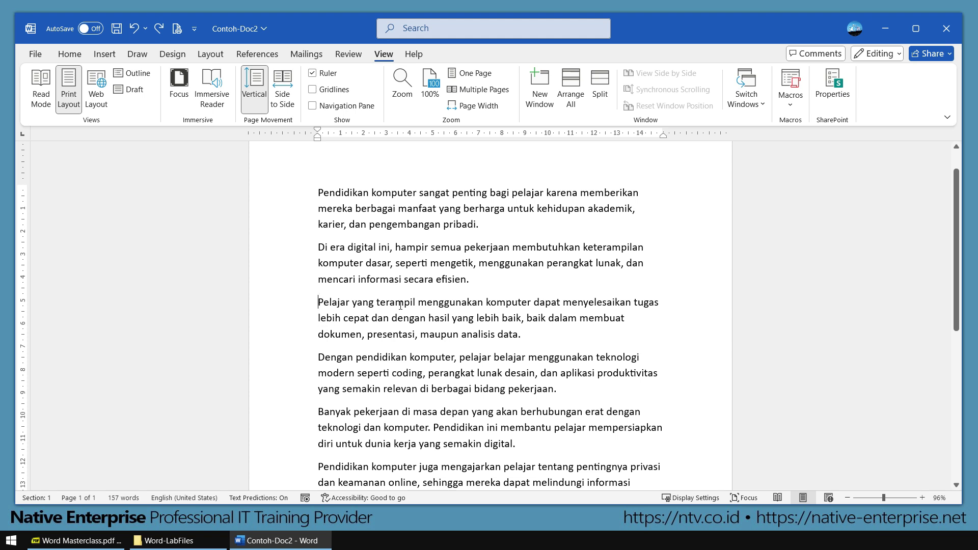
{"action": "left_click", "coordinate": [218, 54]}
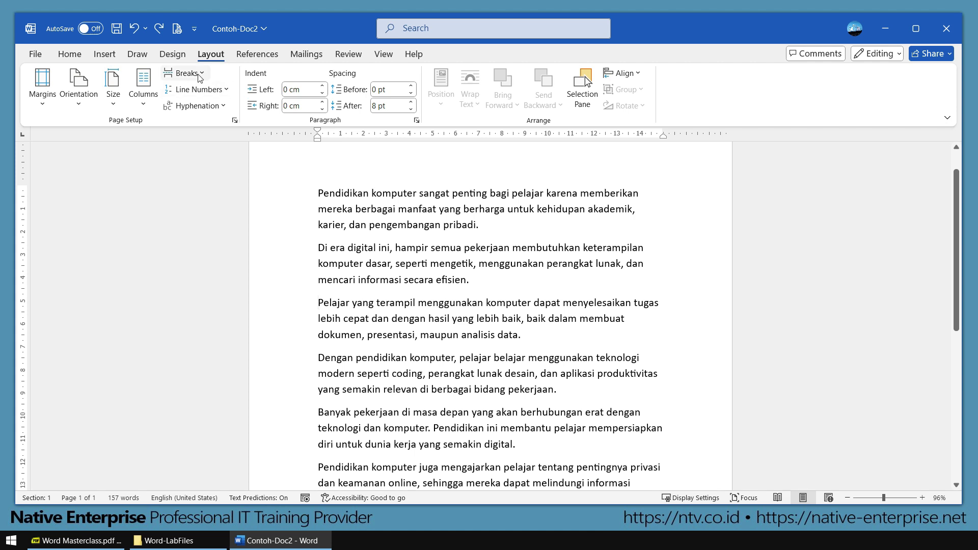
{"action": "left_click", "coordinate": [198, 77]}
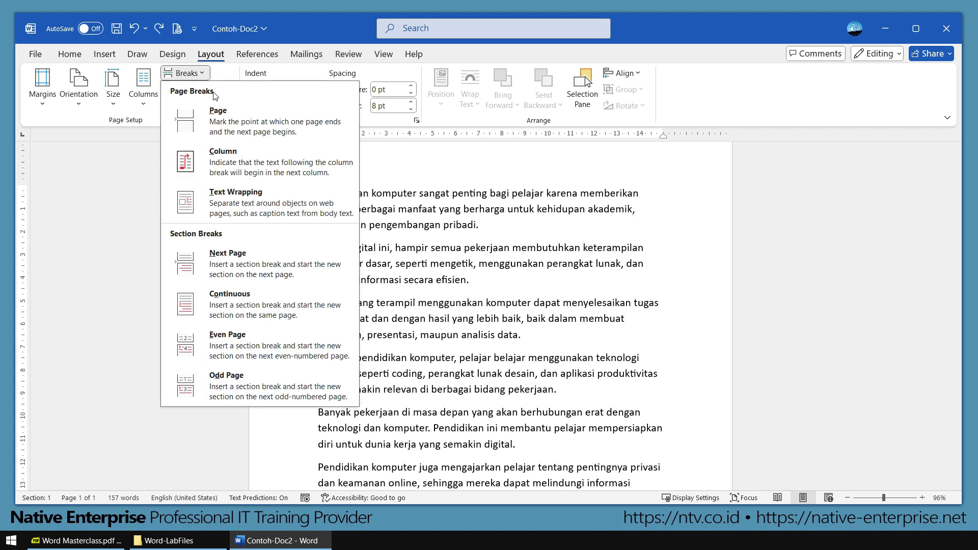
{"action": "left_click", "coordinate": [242, 126]}
{"action": "scroll", "coordinate": [267, 317], "scroll_direction": "down", "scroll_amount": 5, "text": "ctrl"}
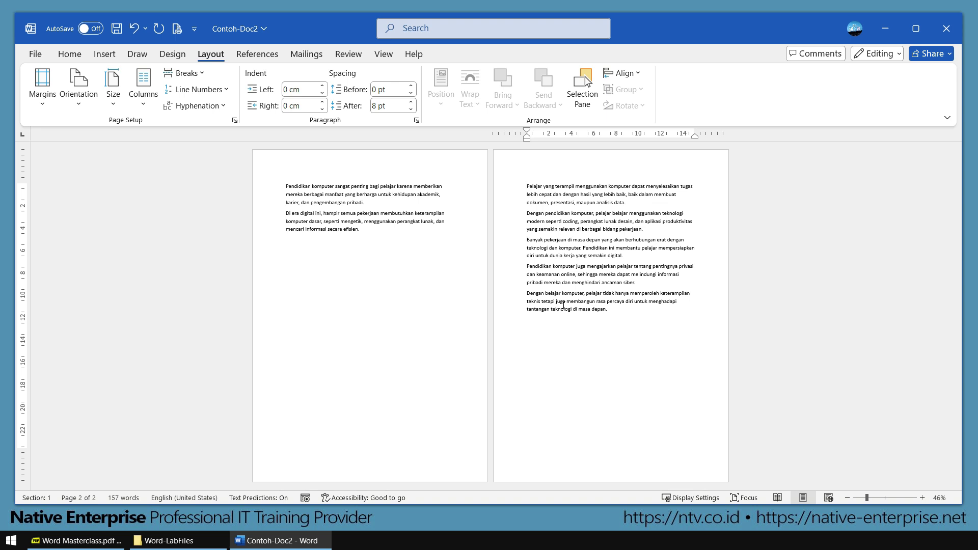
{"action": "key", "text": "ctrl+z"}
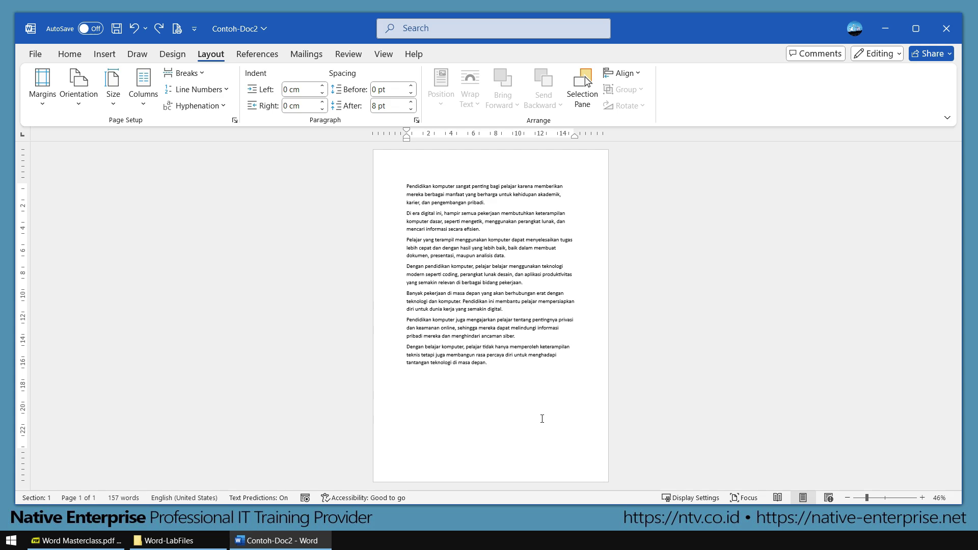
- Insert a page break before the paragraph beginning "Pelajar yang terampil" and view the two pages side by side
{"action": "scroll", "coordinate": [445, 305], "scroll_direction": "up", "scroll_amount": 5, "text": "ctrl"}
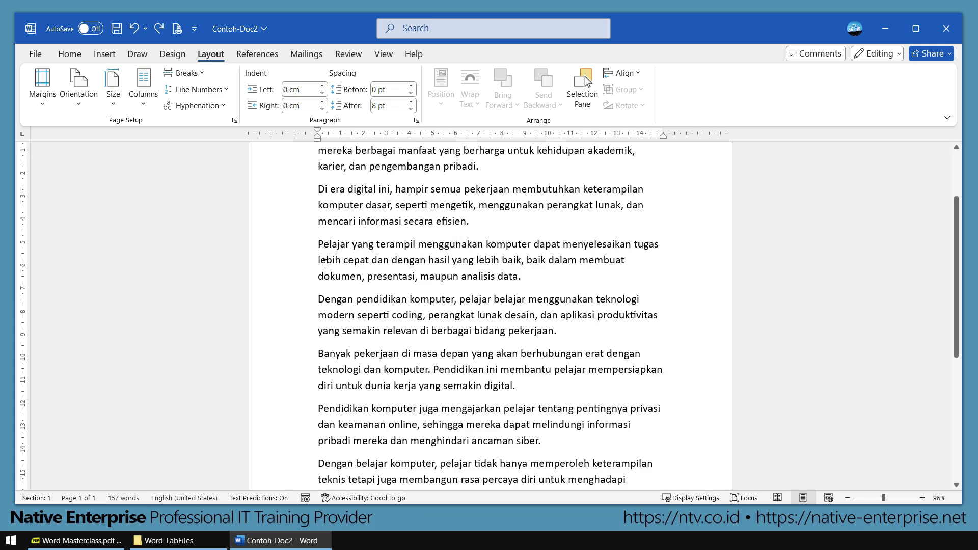
{"action": "left_click", "coordinate": [317, 244]}
{"action": "key", "text": "ctrl+Return"}
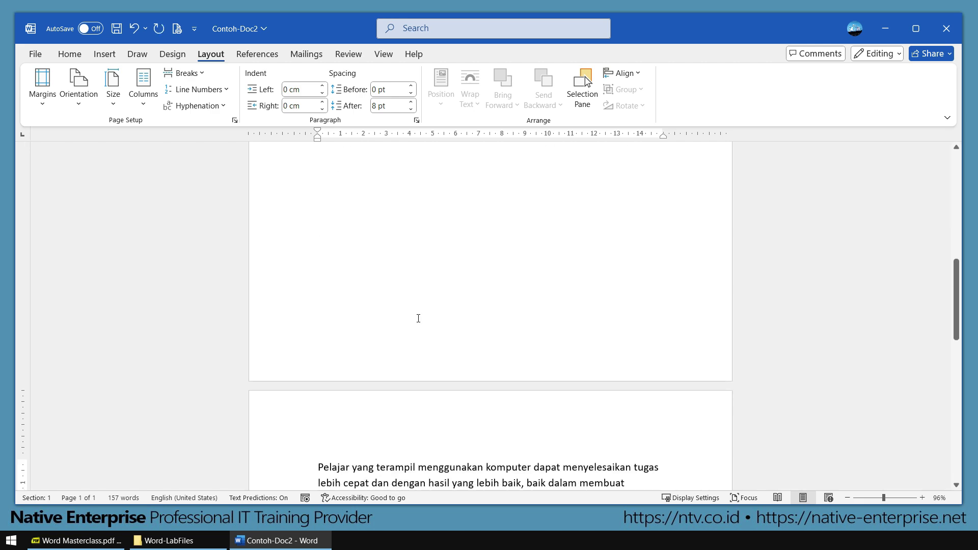
{"action": "scroll", "coordinate": [423, 318], "scroll_direction": "down", "scroll_amount": 7, "text": "ctrl"}
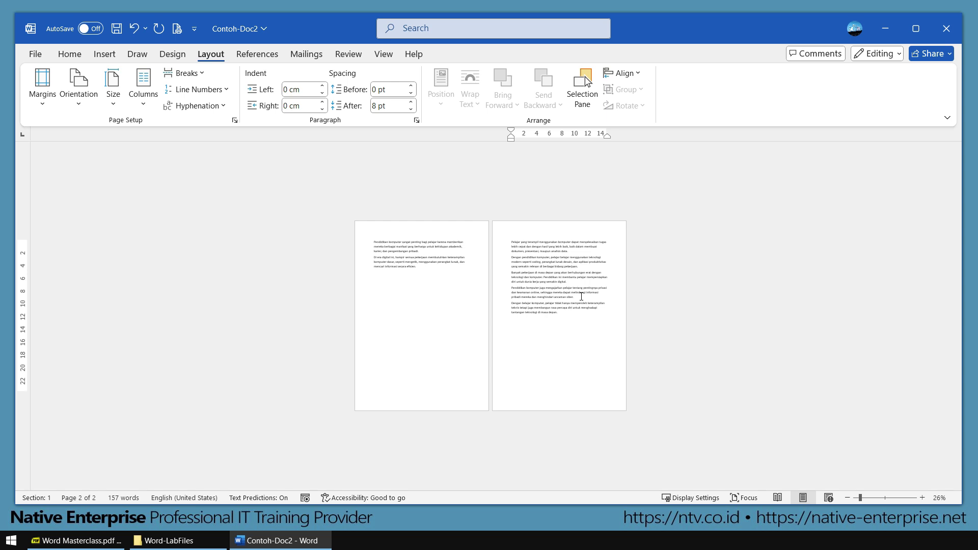
{"action": "key", "text": "ctrl+2"}
{"action": "left_click_drag", "start_coordinate": [499, 230], "coordinate": [681, 344], "text": "ctrl"}
{"action": "key", "text": "Escape"}
{"action": "scroll", "coordinate": [590, 296], "scroll_direction": "up", "scroll_amount": 6, "text": "ctrl"}
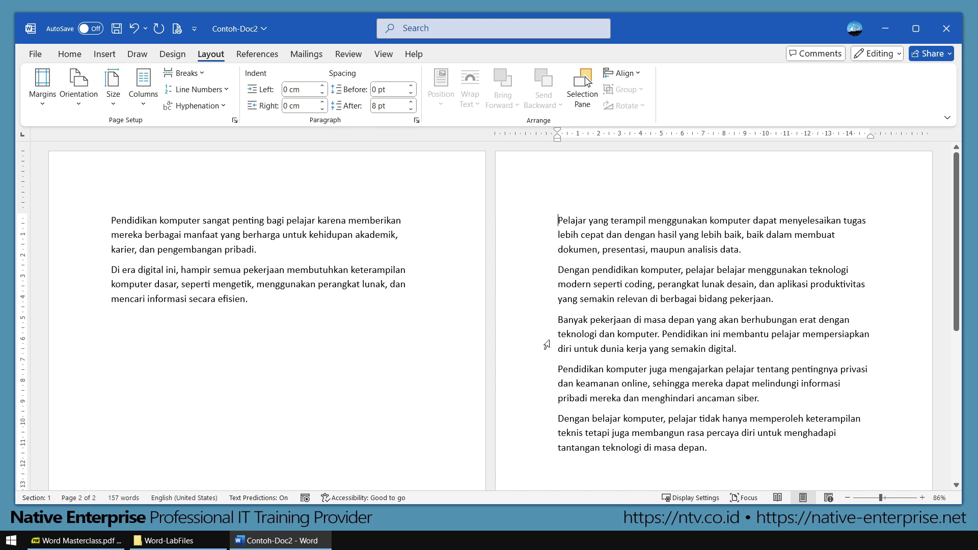
- Insert another page break before the paragraph beginning "Banyak pekerjaan" and view all the pages together
{"action": "left_click", "coordinate": [561, 320]}
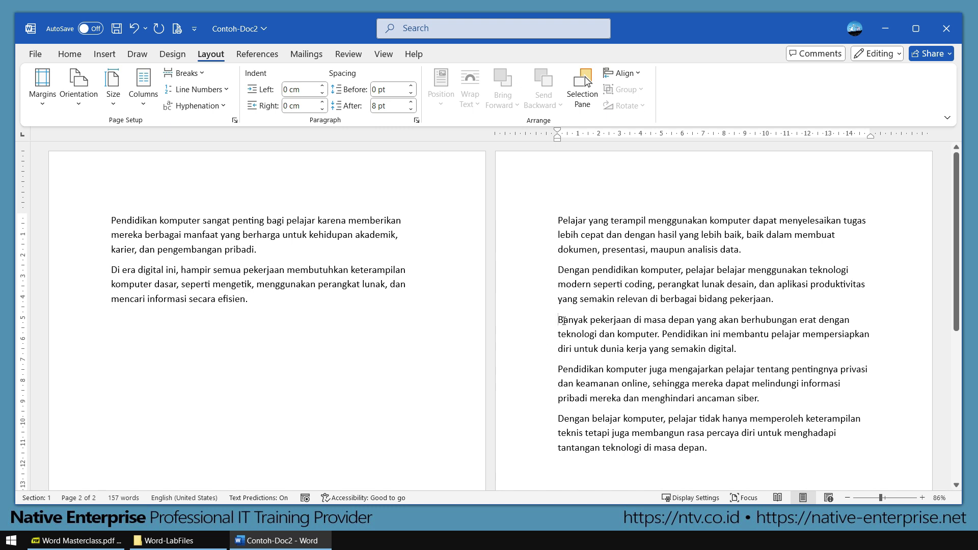
{"action": "left_click_drag", "start_coordinate": [561, 319], "coordinate": [694, 419]}
{"action": "left_click", "coordinate": [601, 348]}
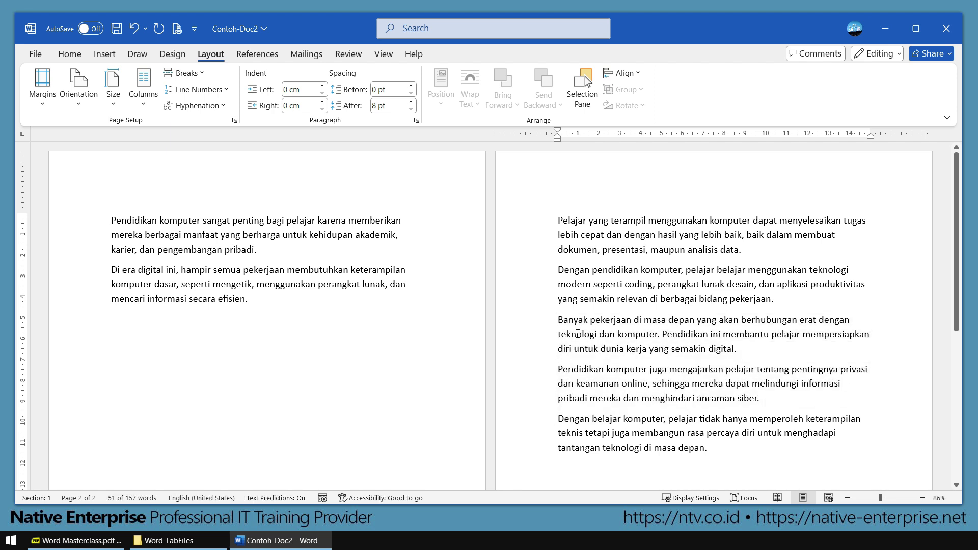
{"action": "left_click", "coordinate": [560, 320]}
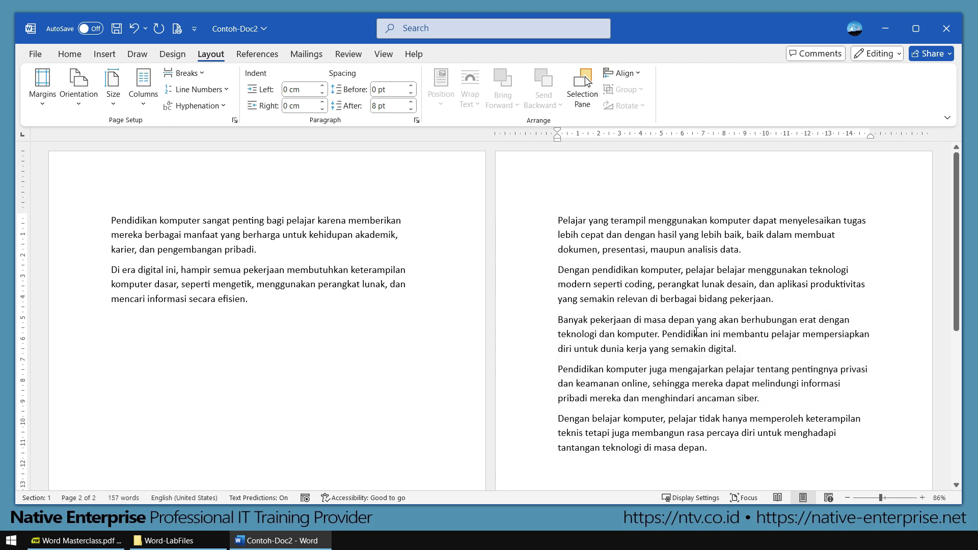
{"action": "key", "text": "ctrl+Return"}
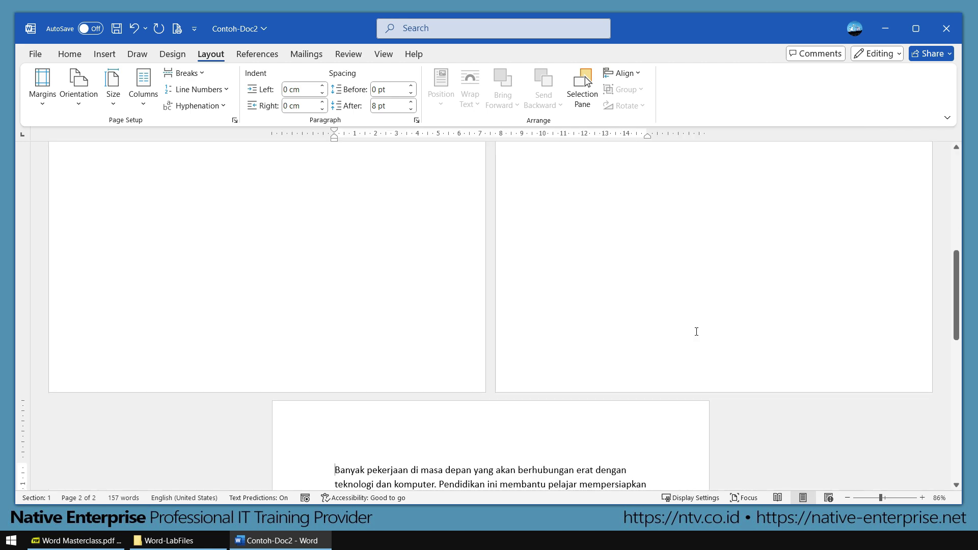
{"action": "scroll", "coordinate": [719, 332], "scroll_direction": "down", "scroll_amount": 5, "text": "ctrl"}
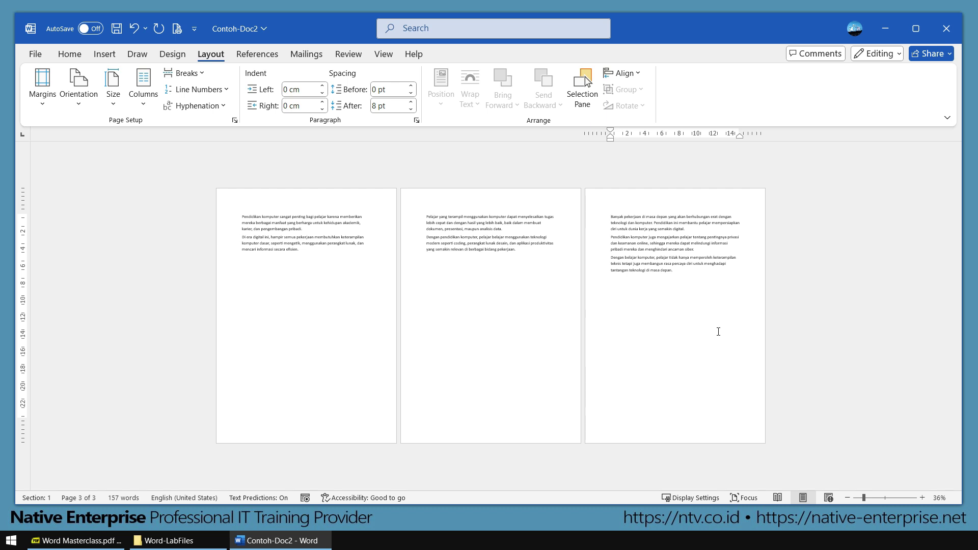
- Review the available break types and undo the page breaks before "Banyak pekerjaan" and "Pelajar yang terampil"
{"action": "left_click", "coordinate": [185, 73]}
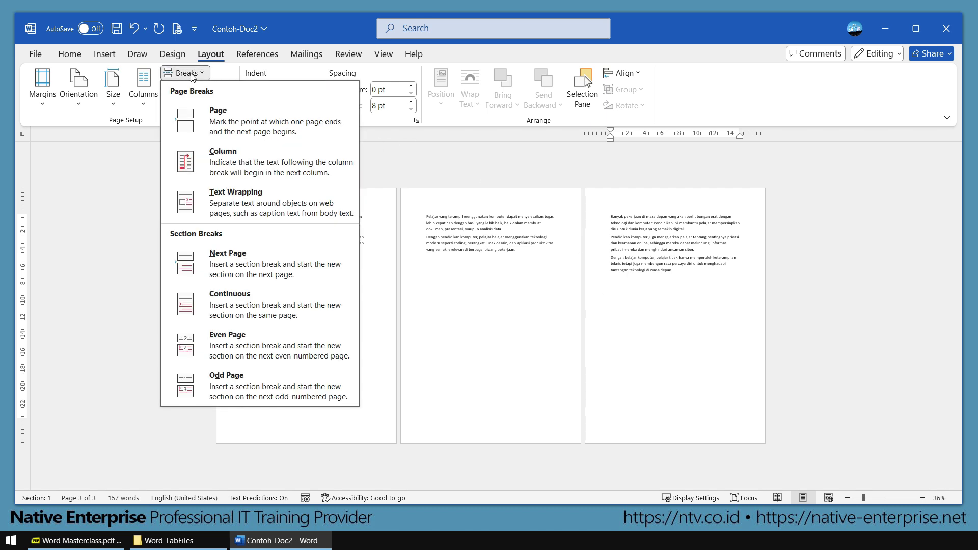
{"action": "left_click", "coordinate": [481, 300]}
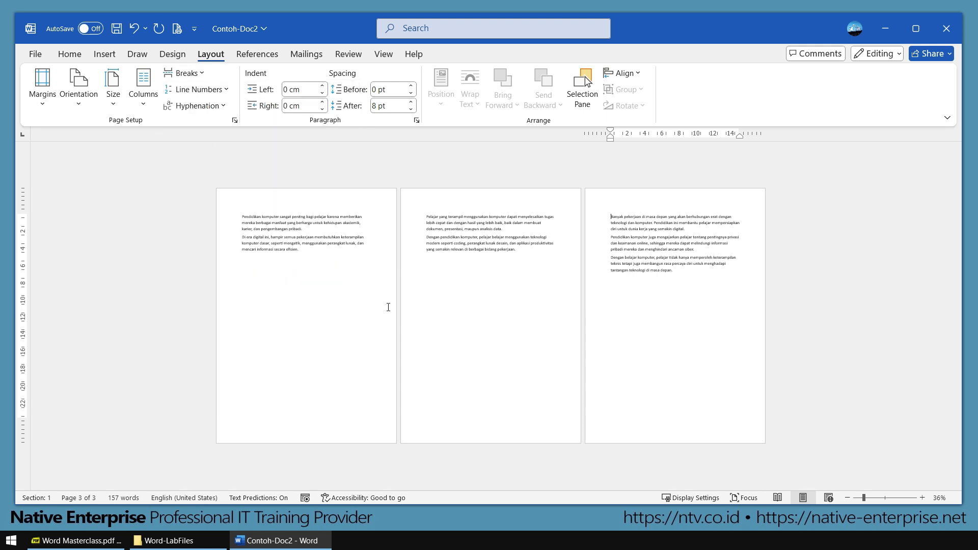
{"action": "key", "text": "ctrl+z"}
{"action": "key", "text": "ctrl+z"}
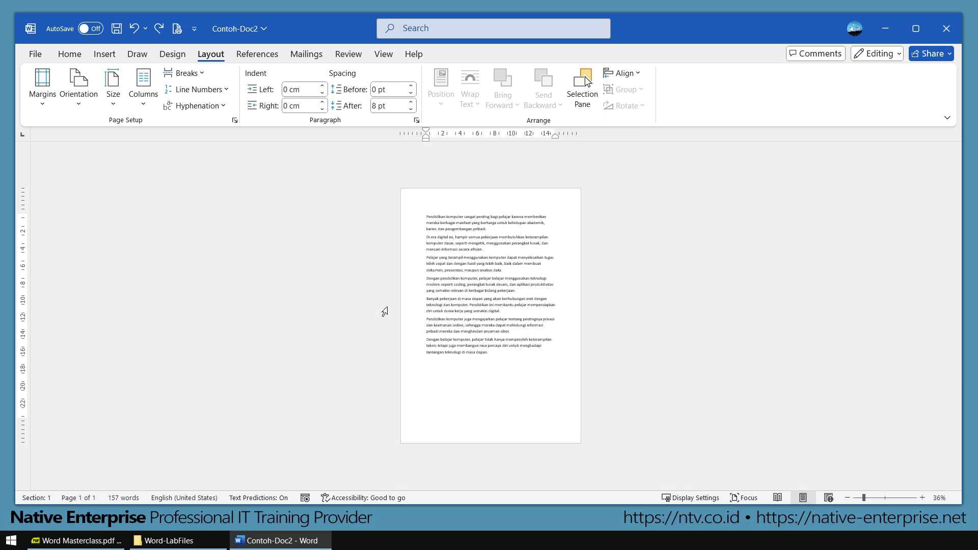
- Insert a Next Page section break before the paragraph beginning "Pelajar yang terampil" and view both pages together
{"action": "left_click", "coordinate": [202, 80]}
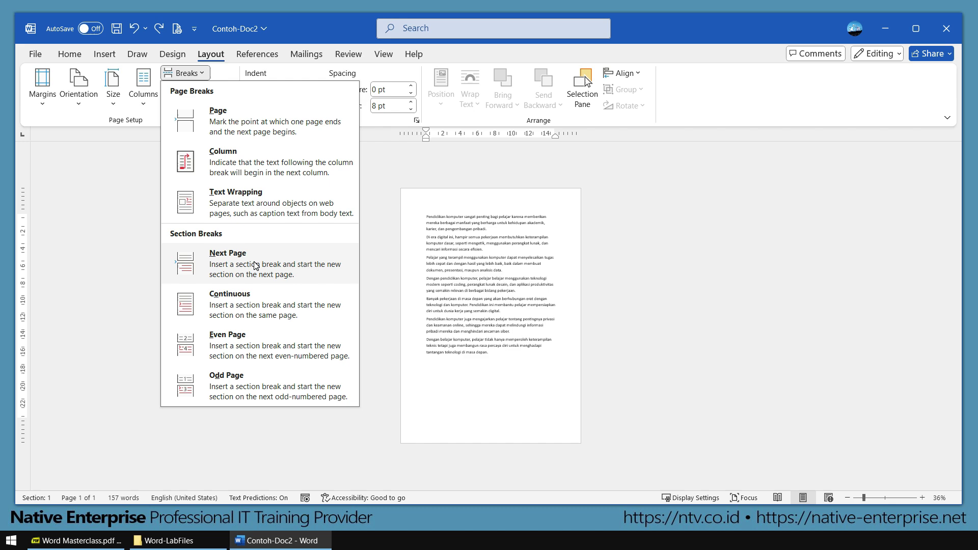
{"action": "left_click", "coordinate": [659, 293]}
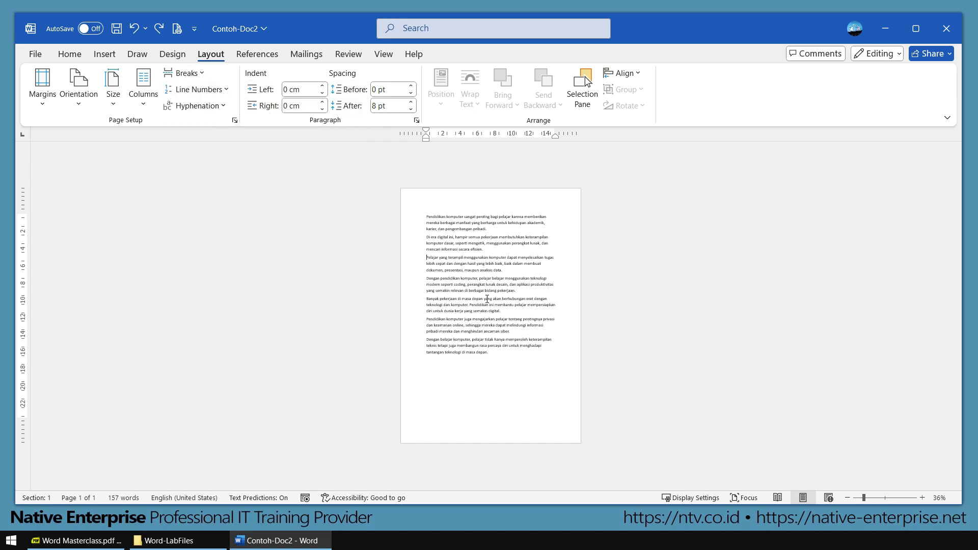
{"action": "scroll", "coordinate": [487, 300], "scroll_direction": "up", "scroll_amount": 5, "text": "ctrl"}
{"action": "scroll", "coordinate": [487, 299], "scroll_direction": "up", "scroll_amount": 2, "text": "ctrl"}
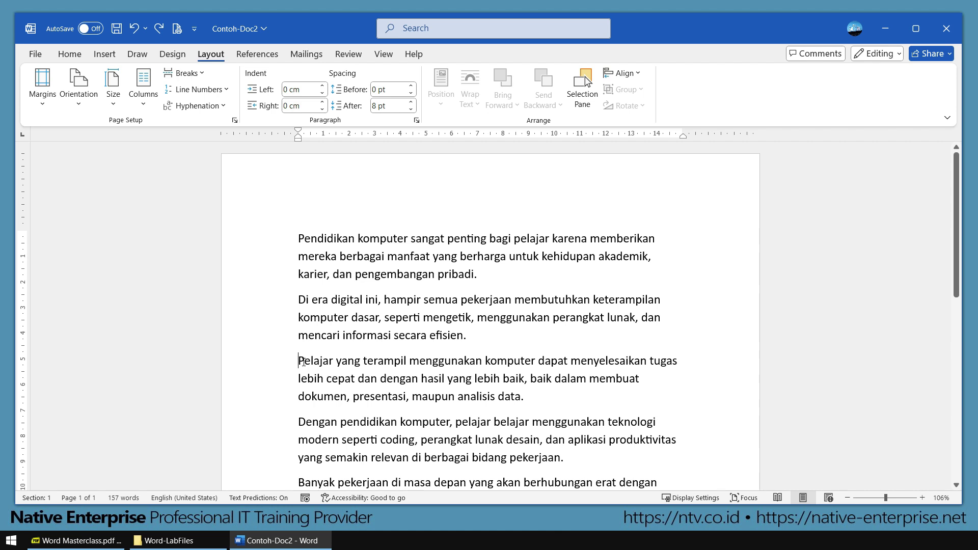
{"action": "left_click", "coordinate": [189, 74]}
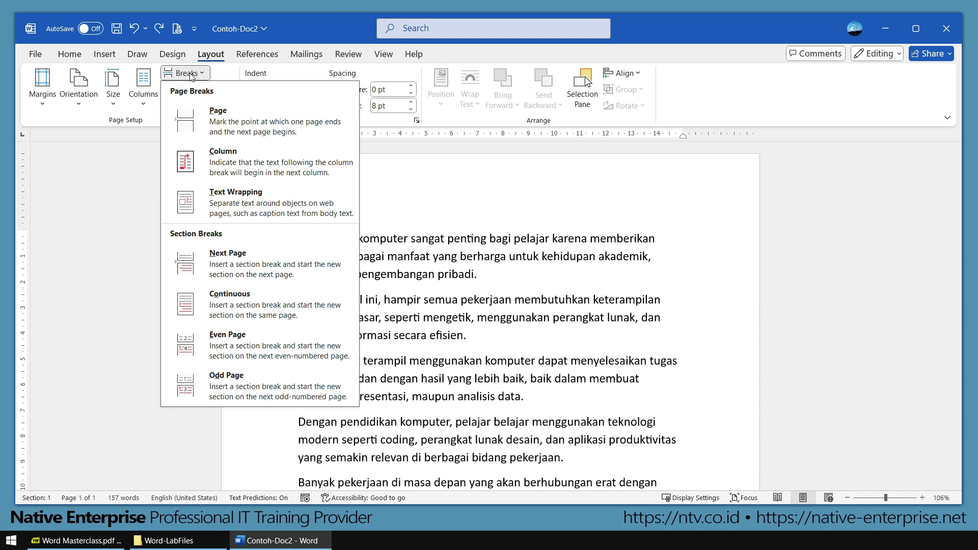
{"action": "left_click", "coordinate": [257, 266]}
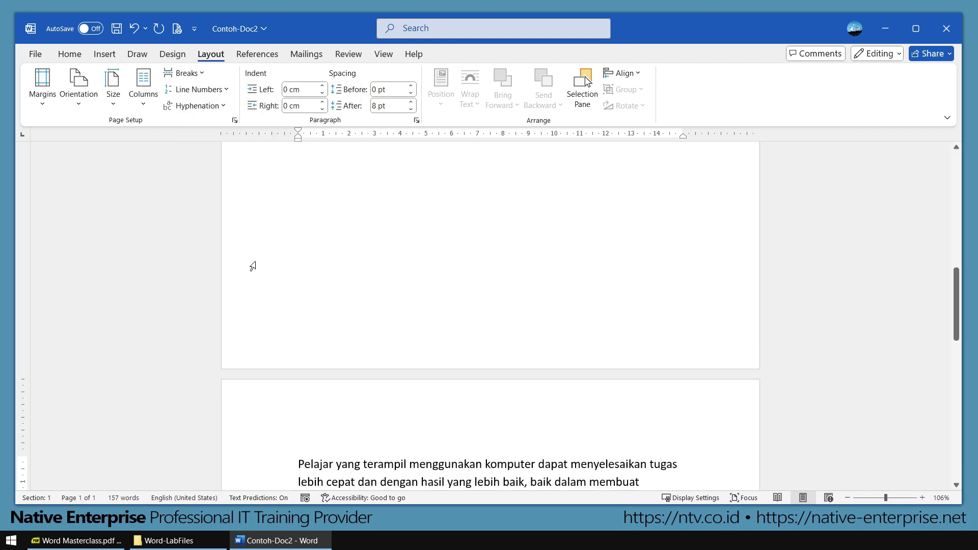
{"action": "scroll", "coordinate": [253, 264], "scroll_direction": "down", "scroll_amount": 6, "text": "ctrl"}
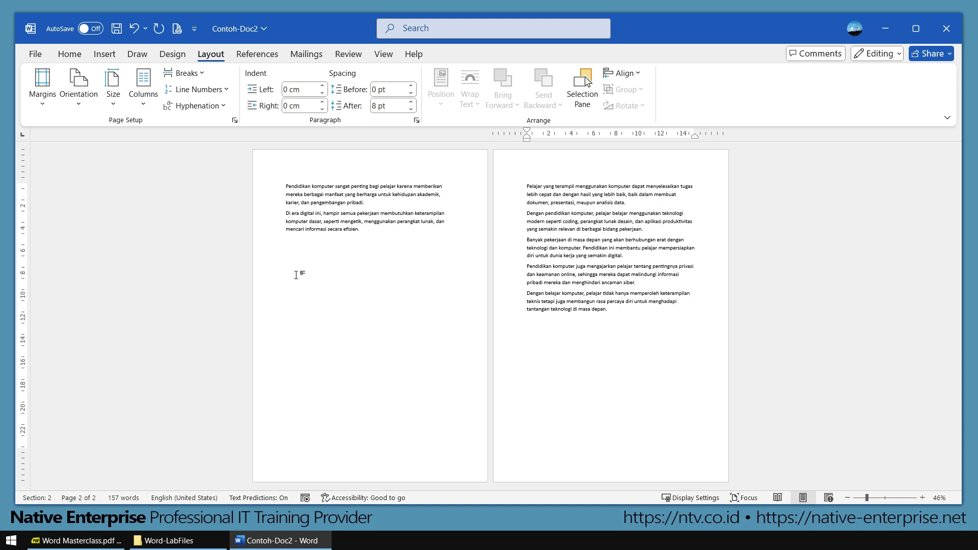
- Compare the Page break with the Next Page section break, and remove the section break before "Pelajar yang terampil"
{"action": "left_click", "coordinate": [184, 72]}
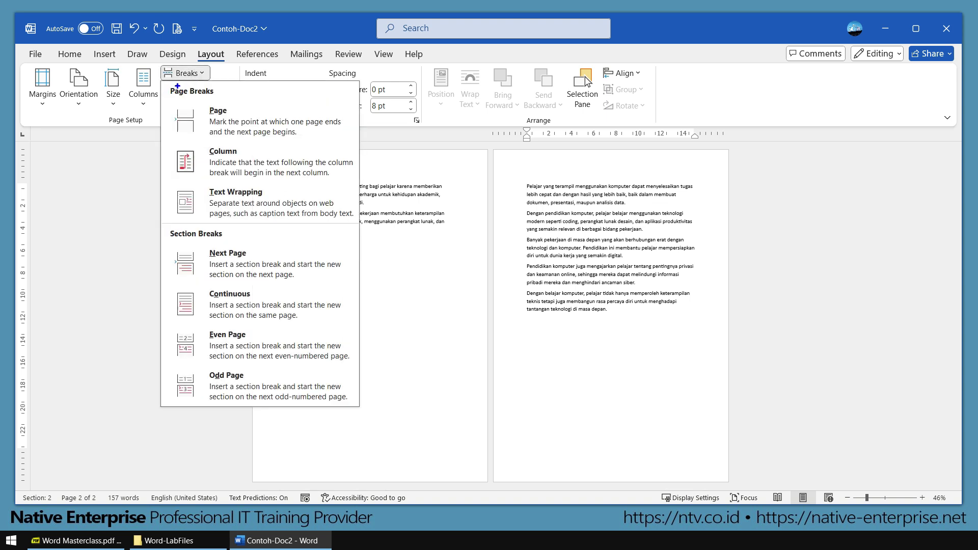
{"action": "left_click_drag", "start_coordinate": [160, 78], "coordinate": [356, 145]}
{"action": "left_click_drag", "start_coordinate": [152, 223], "coordinate": [368, 290]}
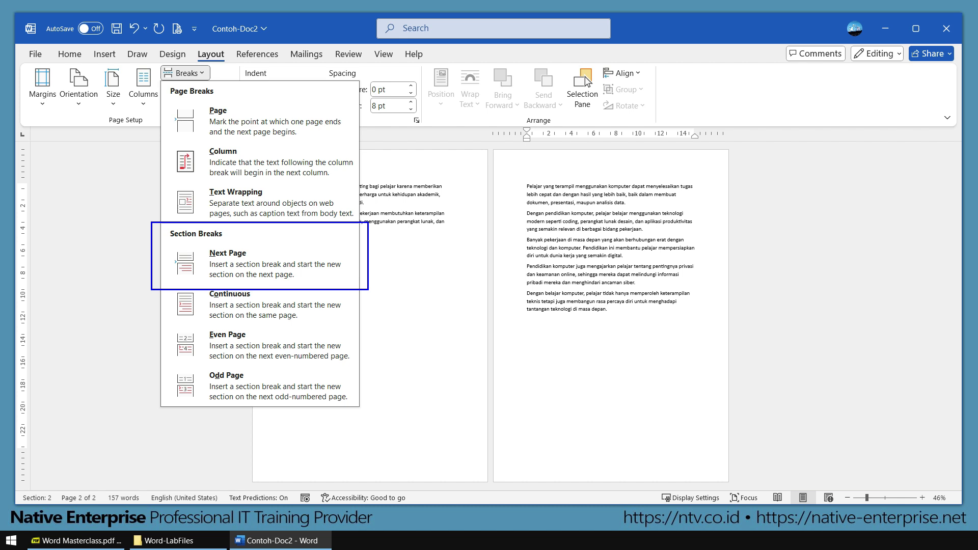
{"action": "key", "text": "Escape"}
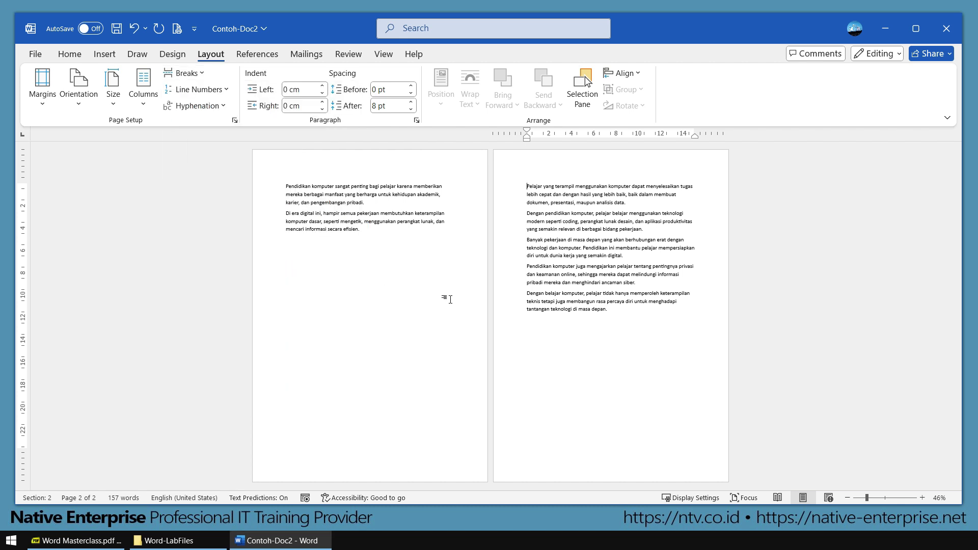
{"action": "left_click", "coordinate": [425, 281]}
{"action": "key", "text": "Delete"}
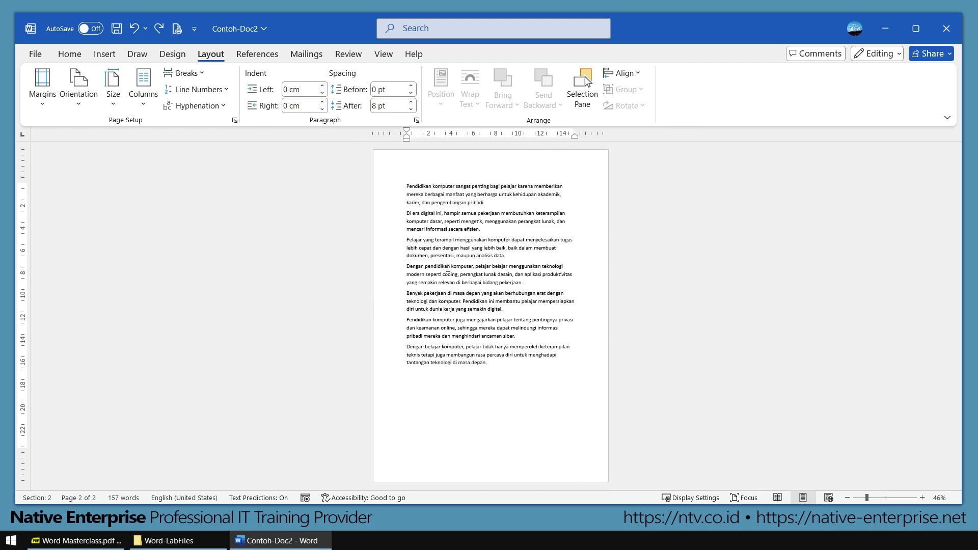
- Start a new section on the next page at the paragraph beginning "Pelajar yang terampil" using a Next Page break
{"action": "scroll", "coordinate": [323, 248], "scroll_direction": "up", "scroll_amount": 6}
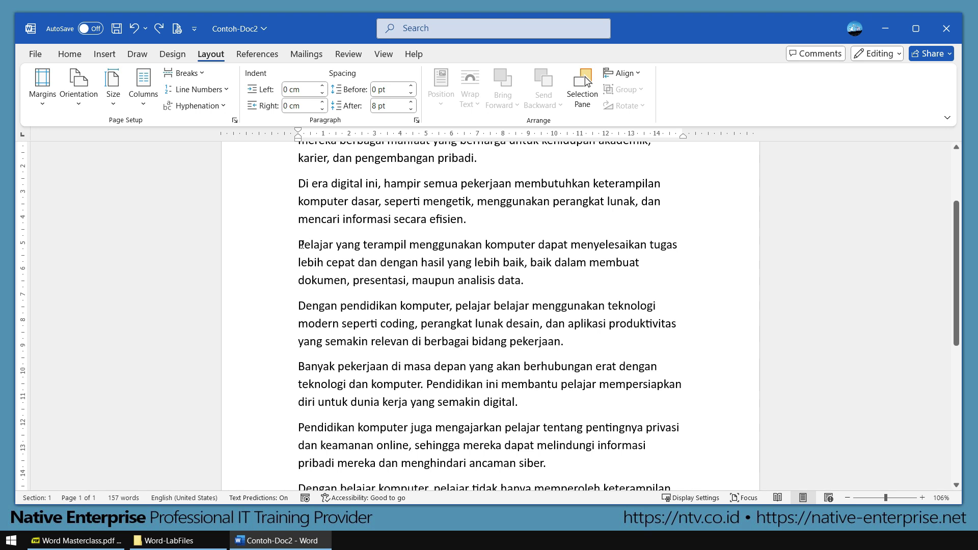
{"action": "left_click", "coordinate": [199, 75]}
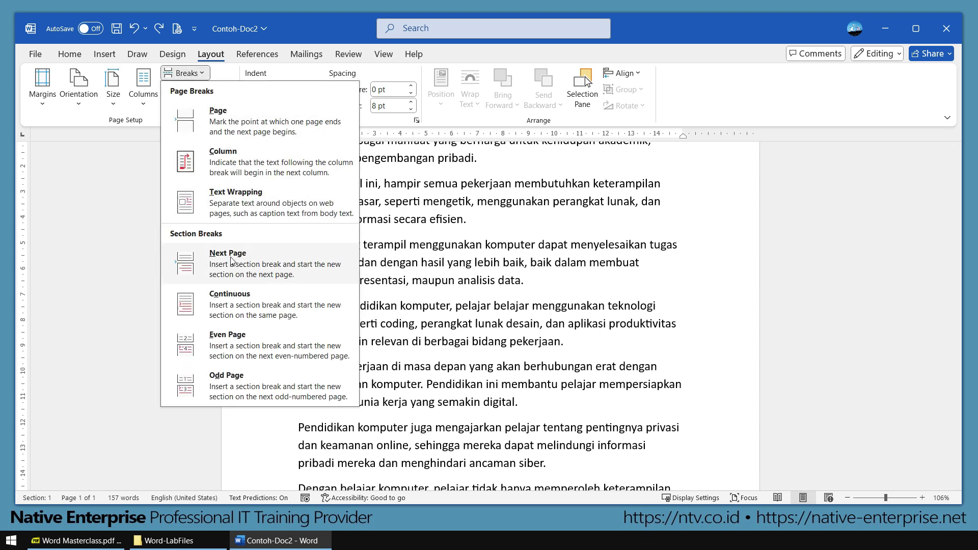
{"action": "left_click", "coordinate": [281, 265]}
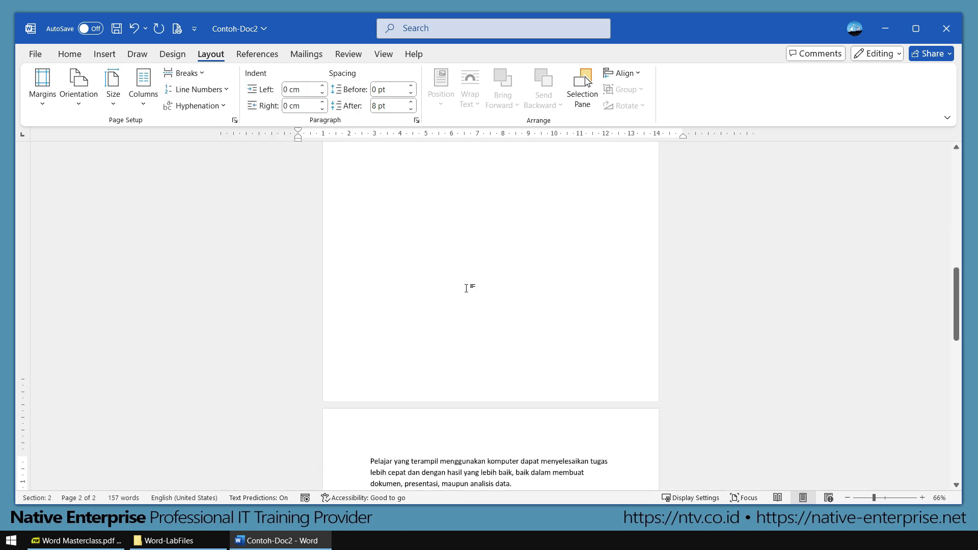
{"action": "scroll", "coordinate": [466, 289], "scroll_direction": "down", "scroll_amount": 4}
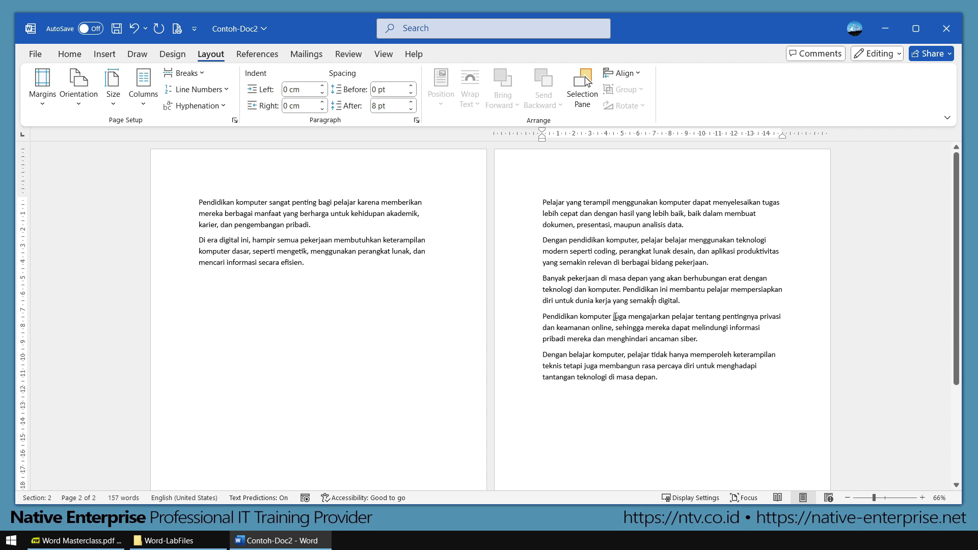
- Try Landscape orientation on the second section, compare it with the first page, and undo the orientation change
{"action": "left_click", "coordinate": [599, 263]}
{"action": "left_click", "coordinate": [695, 300]}
{"action": "left_click", "coordinate": [81, 103]}
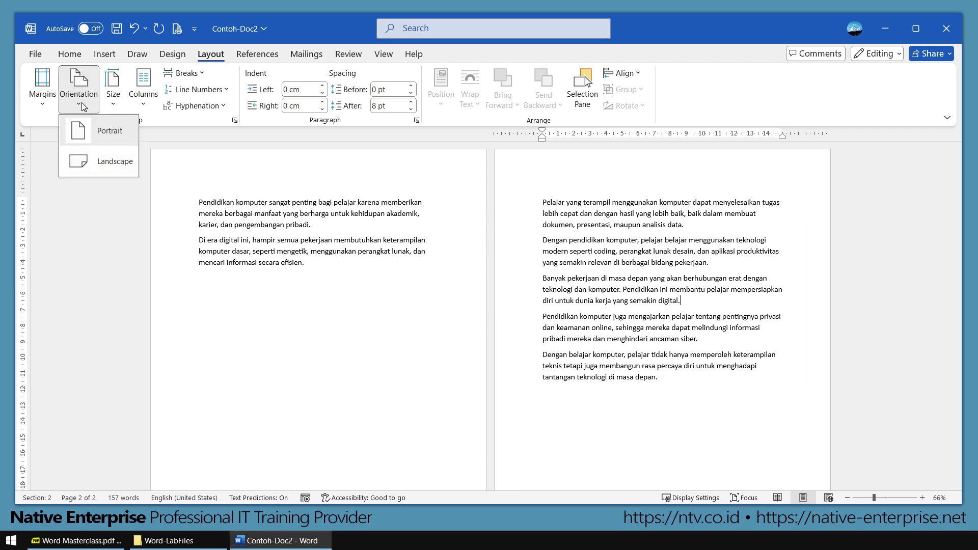
{"action": "left_click", "coordinate": [96, 167]}
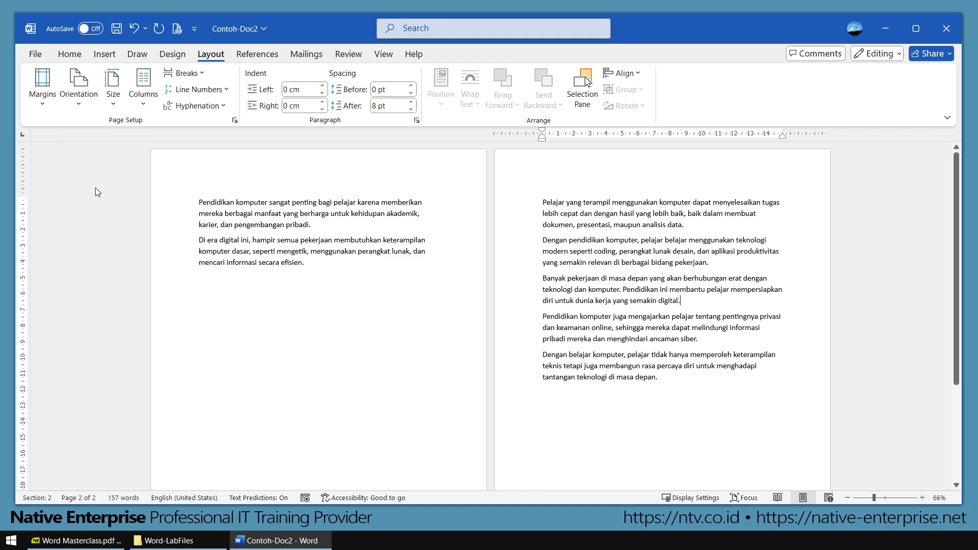
{"action": "scroll", "coordinate": [108, 330], "scroll_direction": "down", "scroll_amount": 3, "text": "ctrl"}
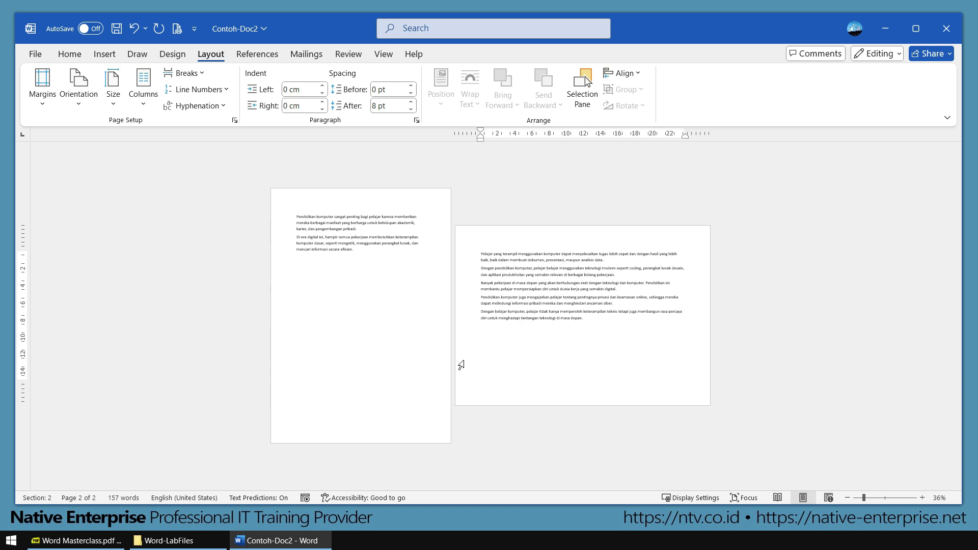
{"action": "key", "text": "ctrl+z"}
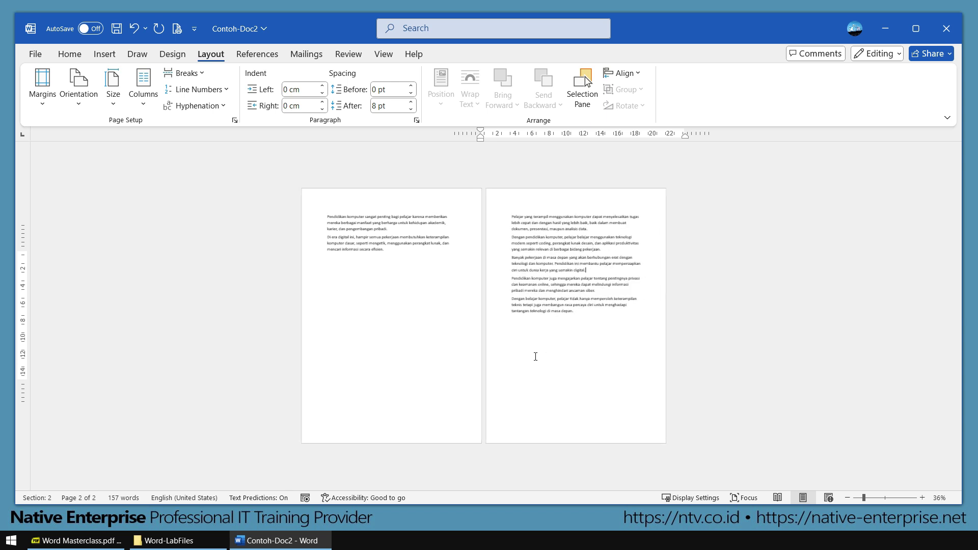
- Undo the Next Page section break before the paragraph beginning "Pelajar yang terampil"
{"action": "key", "text": "ctrl+z"}
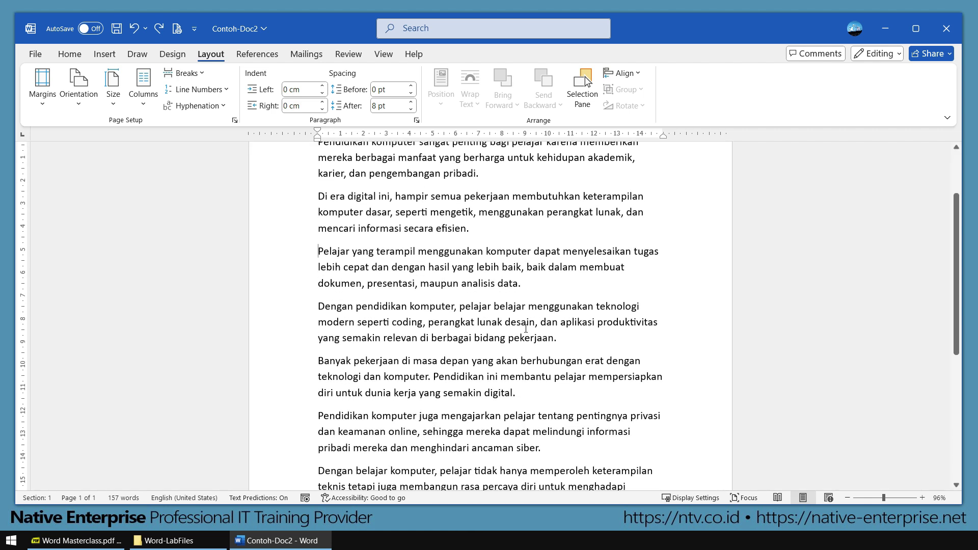
{"action": "scroll", "coordinate": [526, 328], "scroll_direction": "up", "scroll_amount": 2}
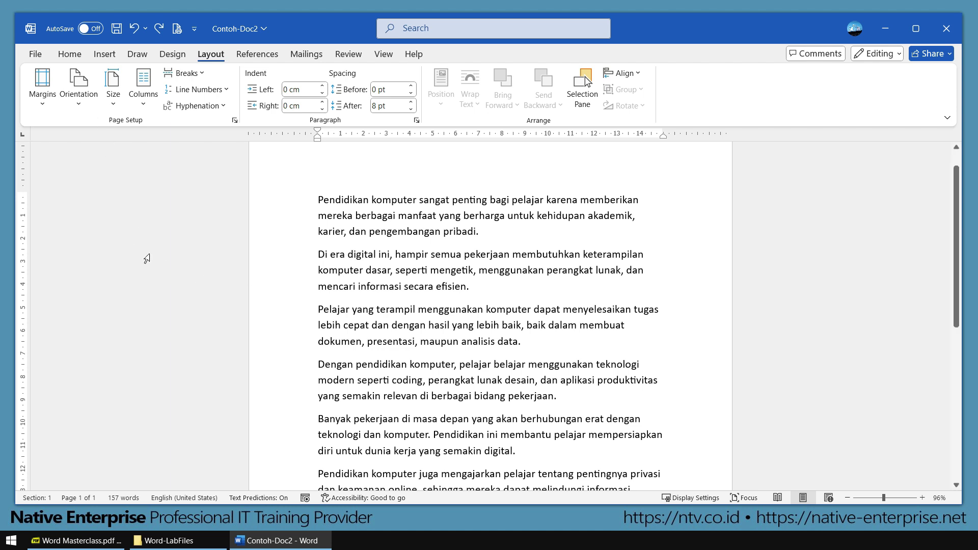
{"action": "left_click", "coordinate": [71, 55]}
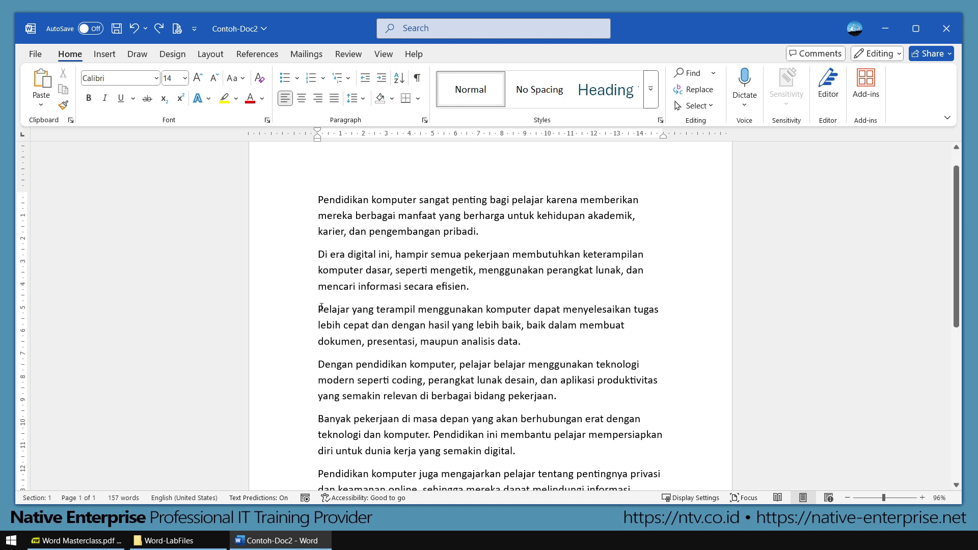
- Insert an ordinary Page break before the paragraph beginning "Pelajar yang terampil" and view both pages
{"action": "left_click", "coordinate": [221, 61]}
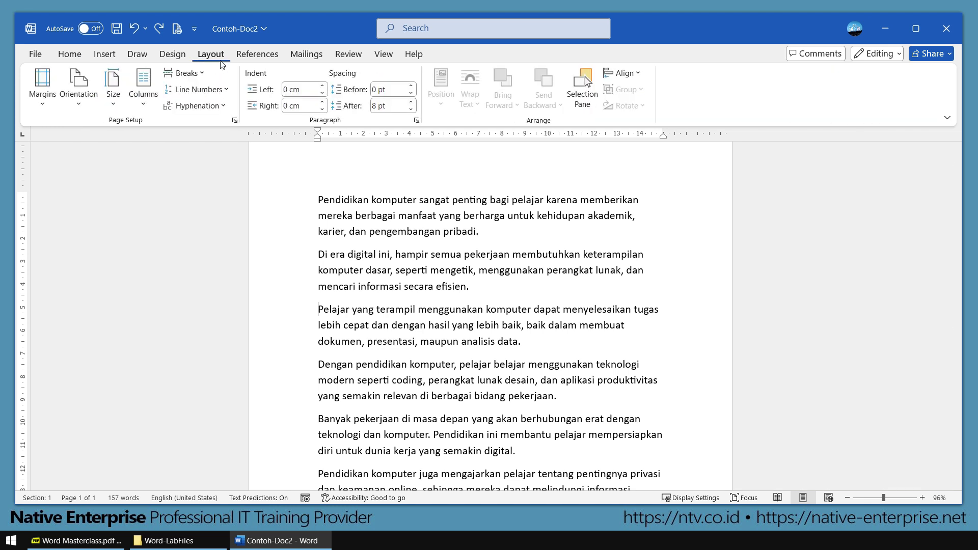
{"action": "left_click", "coordinate": [204, 75]}
{"action": "left_click", "coordinate": [212, 118]}
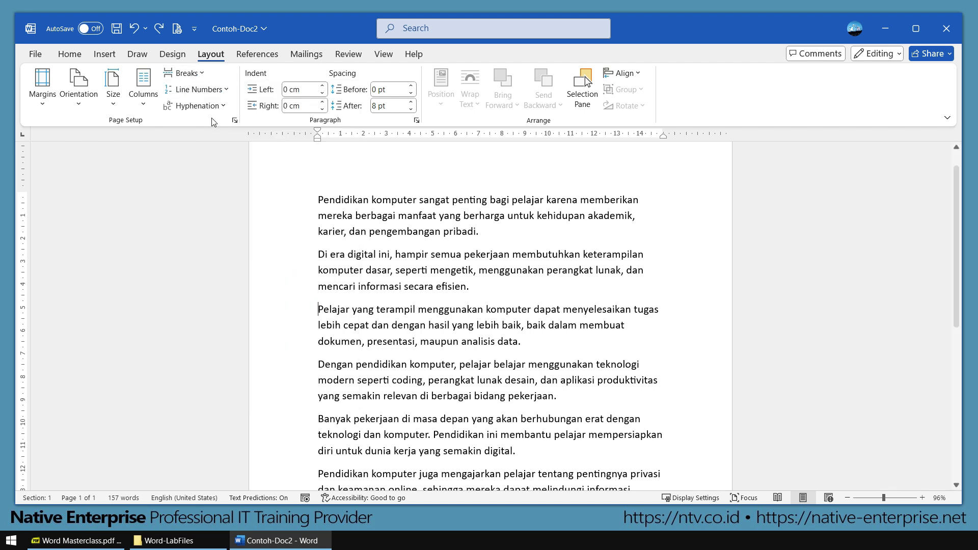
{"action": "scroll", "coordinate": [520, 367], "scroll_direction": "down", "scroll_amount": 2}
{"action": "scroll", "coordinate": [519, 368], "scroll_direction": "up", "scroll_amount": 10}
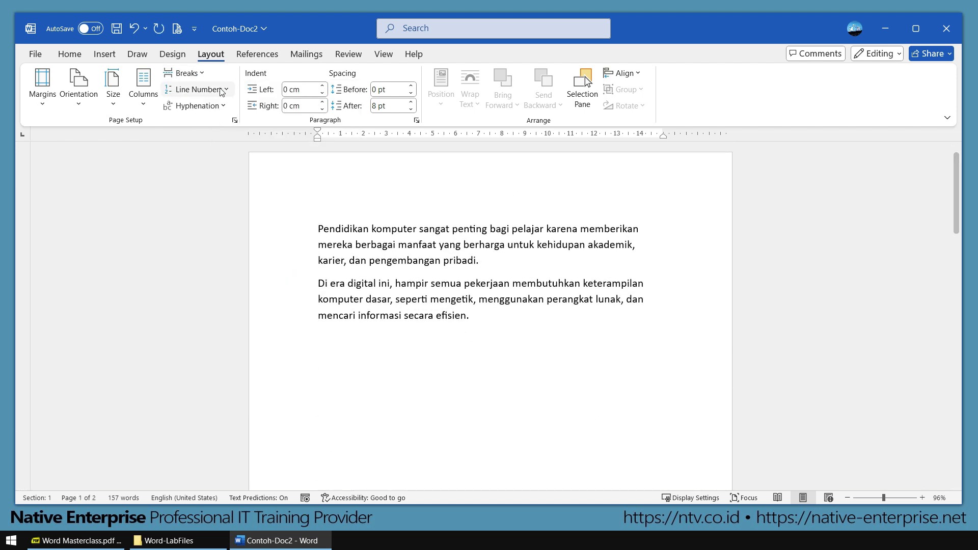
- Show the formatting marks to examine the Page break on the first page, and undo that break
{"action": "left_click", "coordinate": [69, 54]}
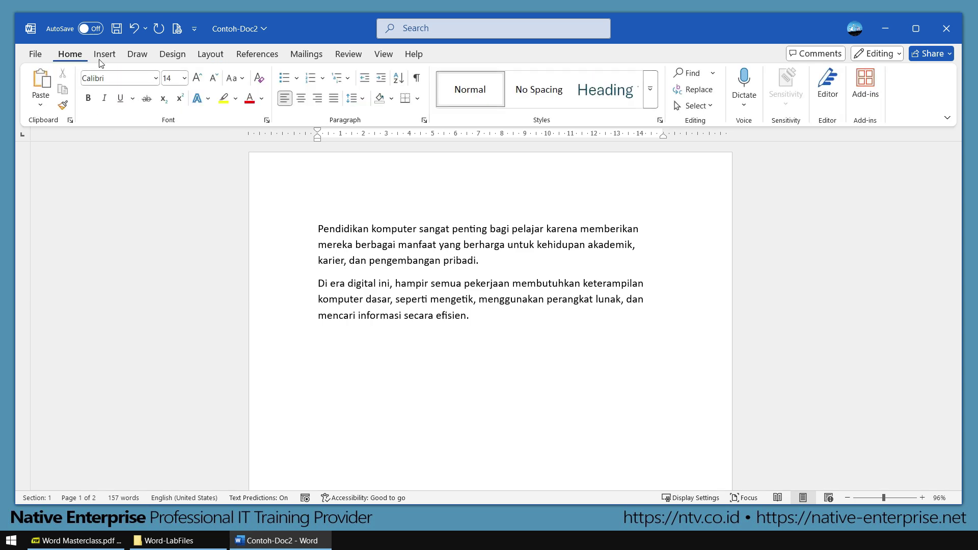
{"action": "left_click", "coordinate": [419, 79]}
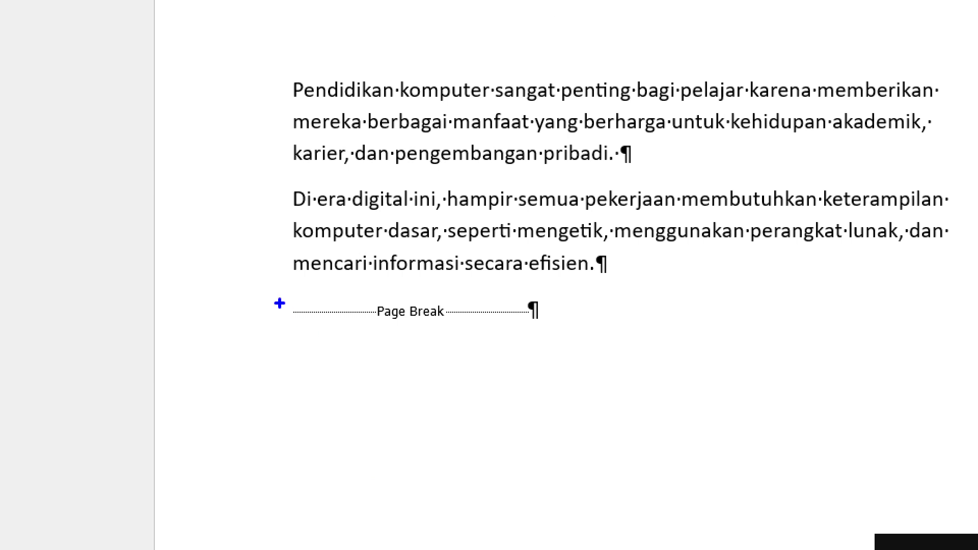
{"action": "left_click_drag", "start_coordinate": [253, 270], "coordinate": [594, 348]}
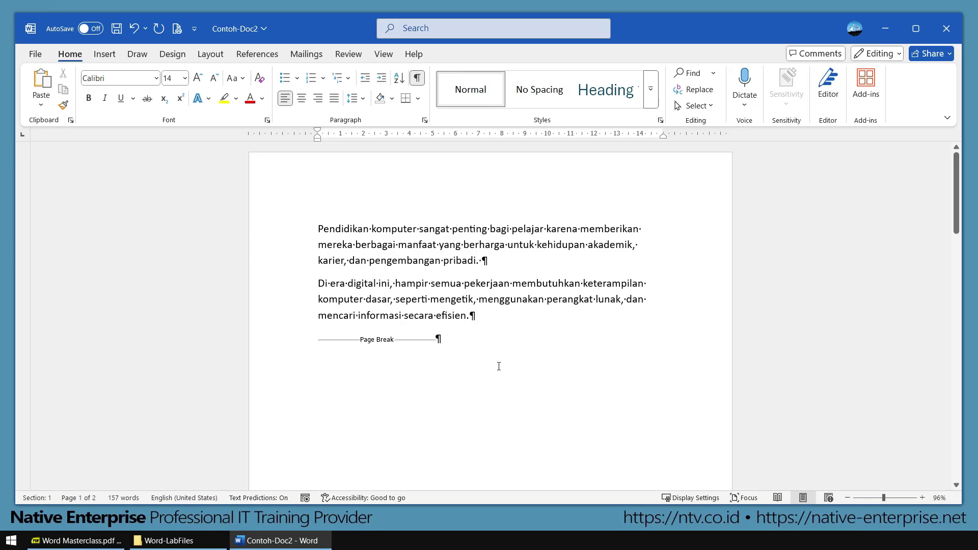
{"action": "key", "text": "ctrl+z"}
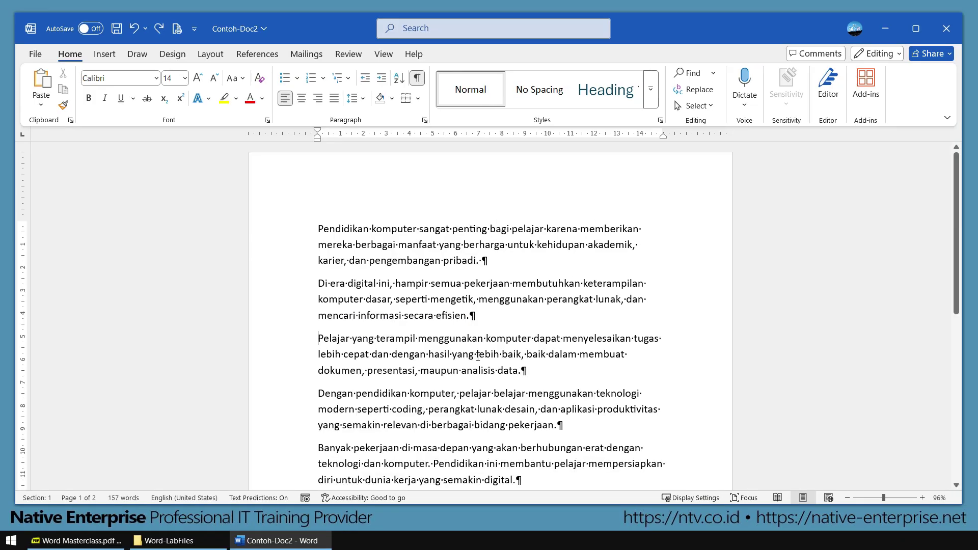
- Insert a Next Page section break before "Pelajar yang terampil" and examine its formatting mark on the first page
{"action": "left_click", "coordinate": [210, 54]}
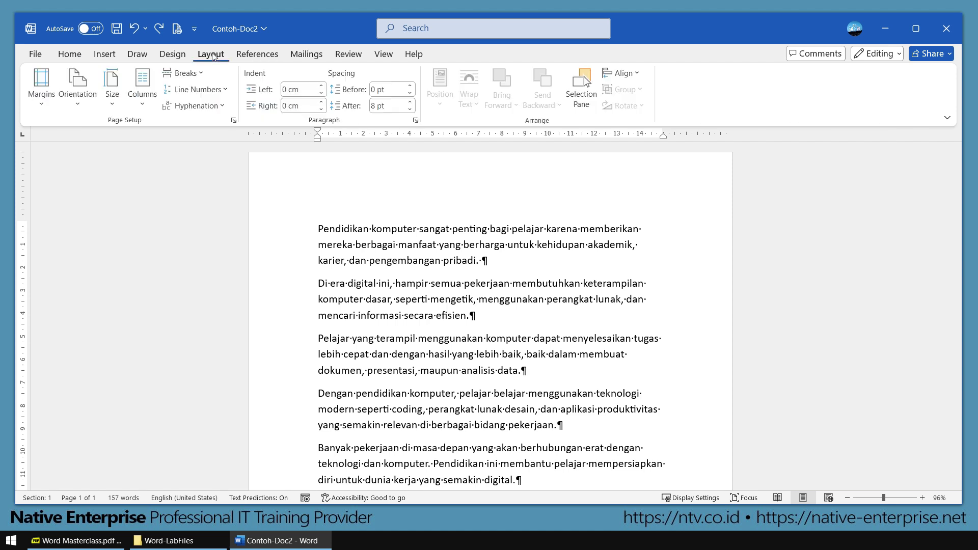
{"action": "left_click", "coordinate": [186, 73]}
{"action": "left_click", "coordinate": [231, 254]}
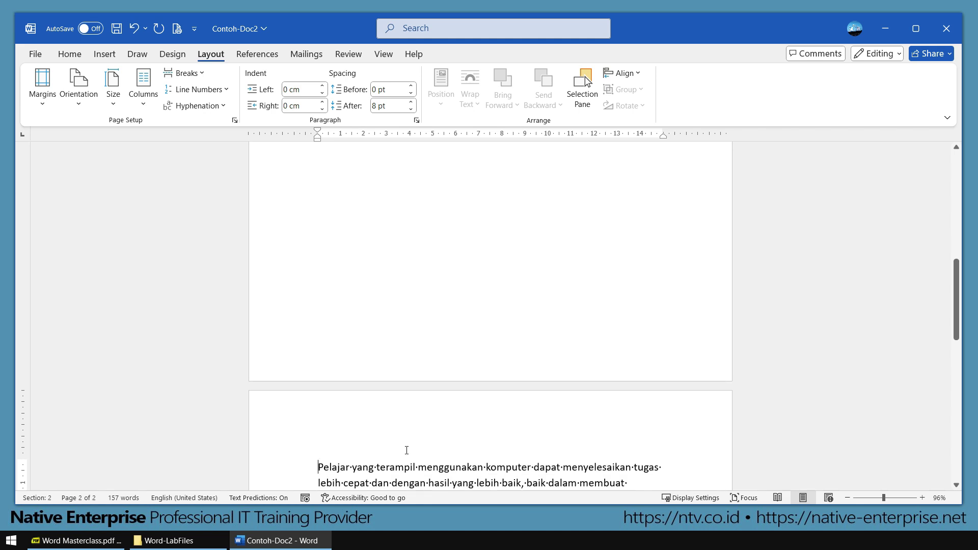
{"action": "scroll", "coordinate": [407, 451], "scroll_direction": "down", "scroll_amount": 3}
{"action": "scroll", "coordinate": [393, 374], "scroll_direction": "up", "scroll_amount": 8}
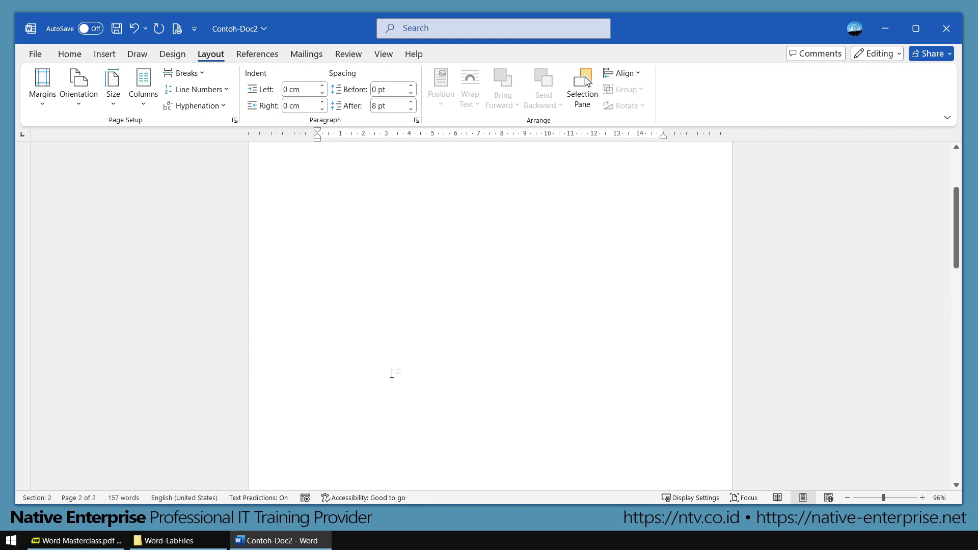
{"action": "scroll", "coordinate": [392, 373], "scroll_direction": "up", "scroll_amount": 5}
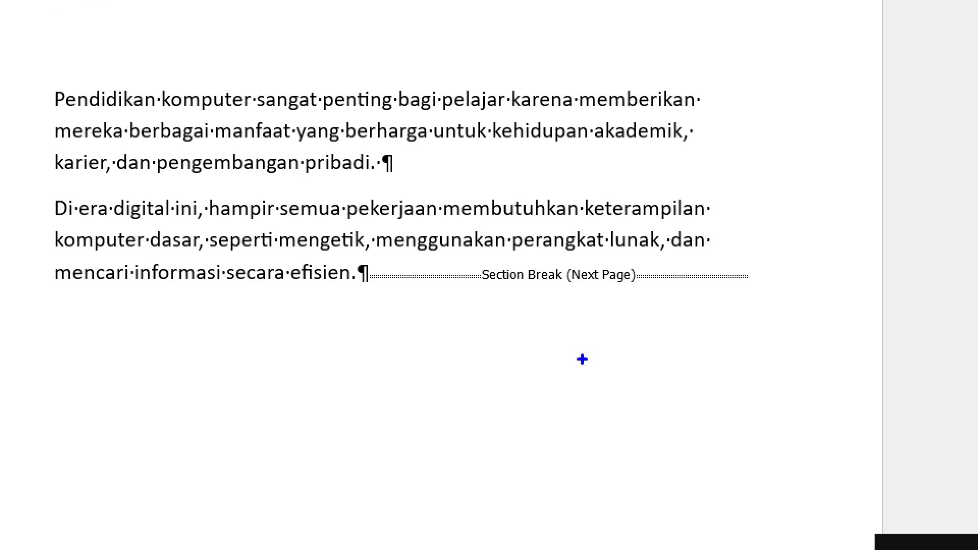
{"action": "mouse_move", "coordinate": [337, 246]}
{"action": "left_mouse_down"}
{"action": "mouse_move", "coordinate": [636, 295]}
{"action": "mouse_move", "coordinate": [784, 306]}
{"action": "left_mouse_up"}
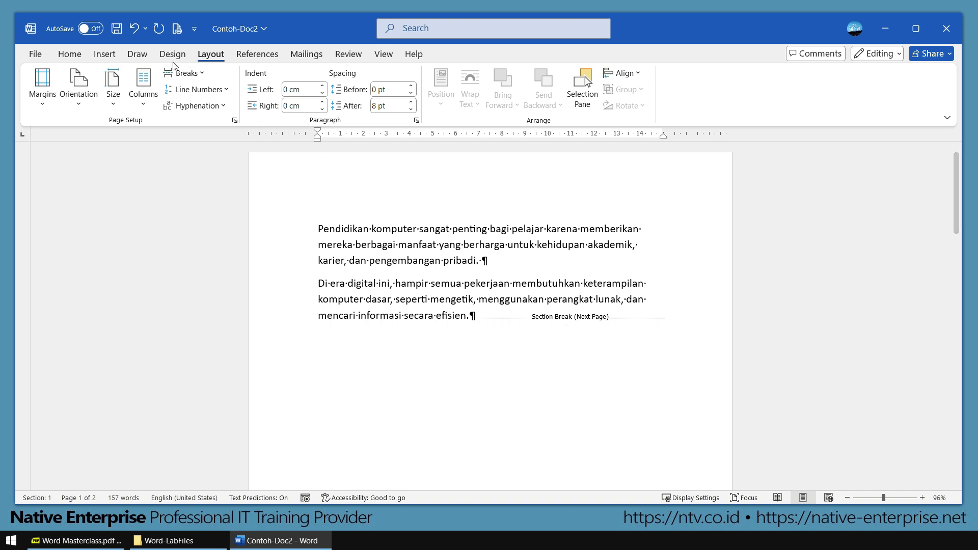
- Hide the formatting marks and undo the section break before "Pelajar yang terampil"
{"action": "left_click", "coordinate": [69, 54]}
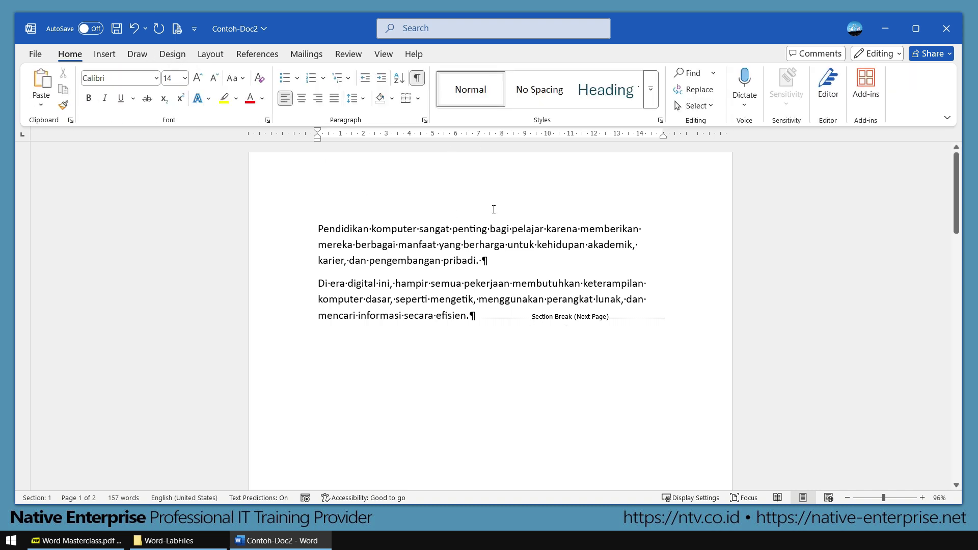
{"action": "left_click", "coordinate": [417, 78]}
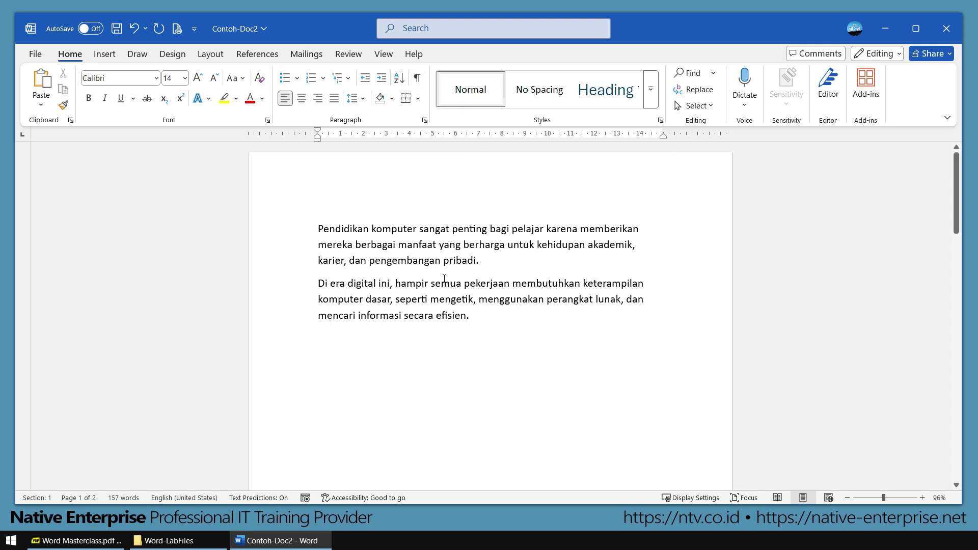
{"action": "left_click", "coordinate": [400, 355]}
{"action": "key", "text": "ctrl+z"}
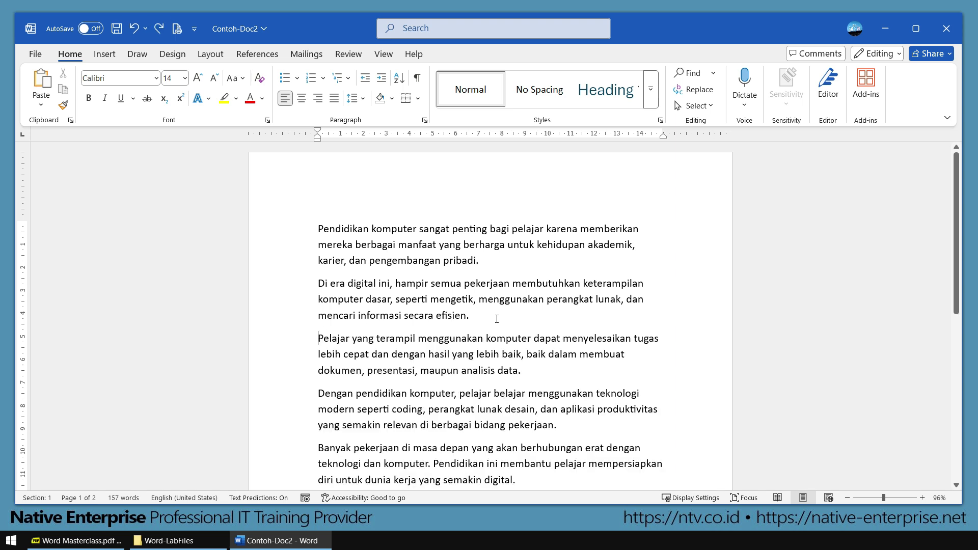
- Start the paragraph beginning "Pelajar yang terampil" in a new section with a Next Page section break
{"action": "scroll", "coordinate": [496, 319], "scroll_direction": "down", "scroll_amount": 3}
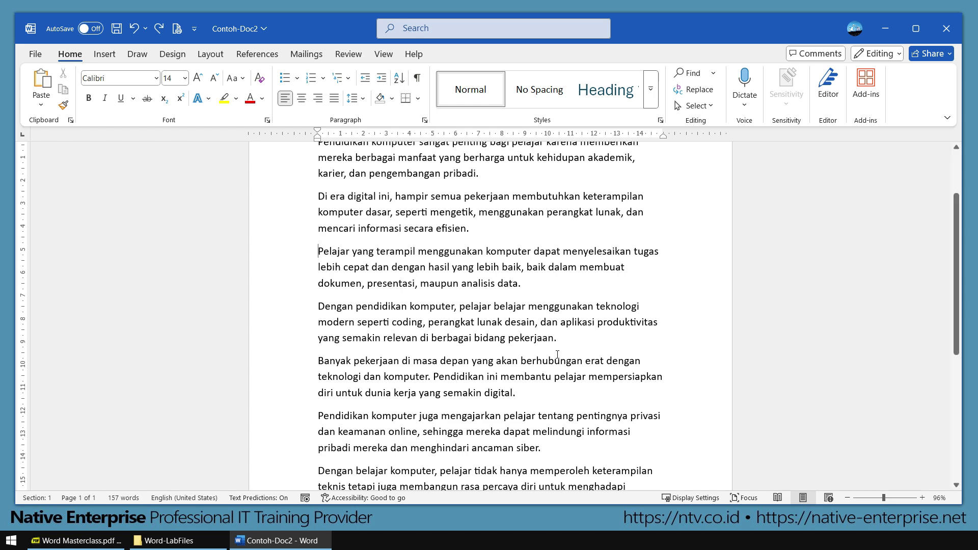
{"action": "scroll", "coordinate": [523, 352], "scroll_direction": "down", "scroll_amount": 1}
{"action": "scroll", "coordinate": [523, 353], "scroll_direction": "up", "scroll_amount": 1}
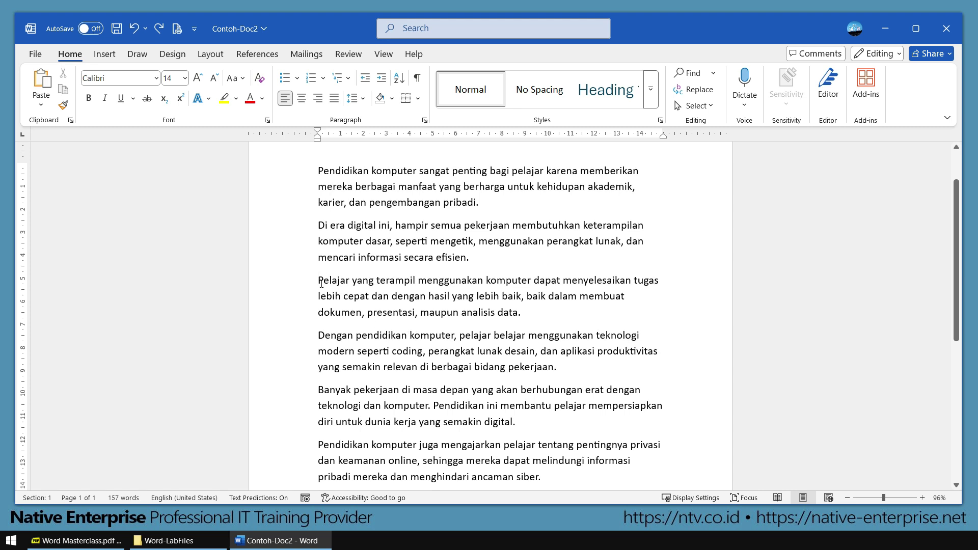
{"action": "left_click", "coordinate": [210, 54]}
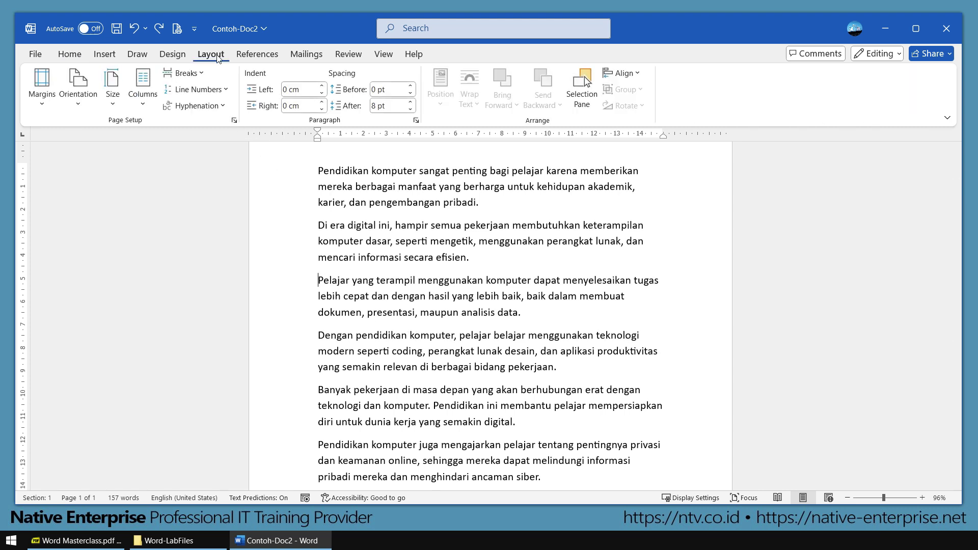
{"action": "left_click", "coordinate": [202, 73]}
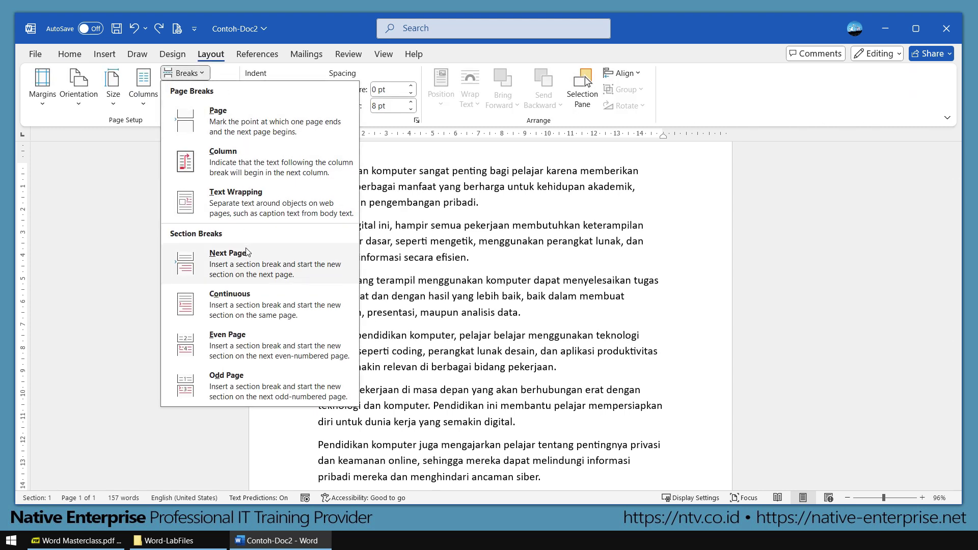
{"action": "left_click", "coordinate": [220, 261]}
{"action": "scroll", "coordinate": [469, 334], "scroll_direction": "down", "scroll_amount": 4}
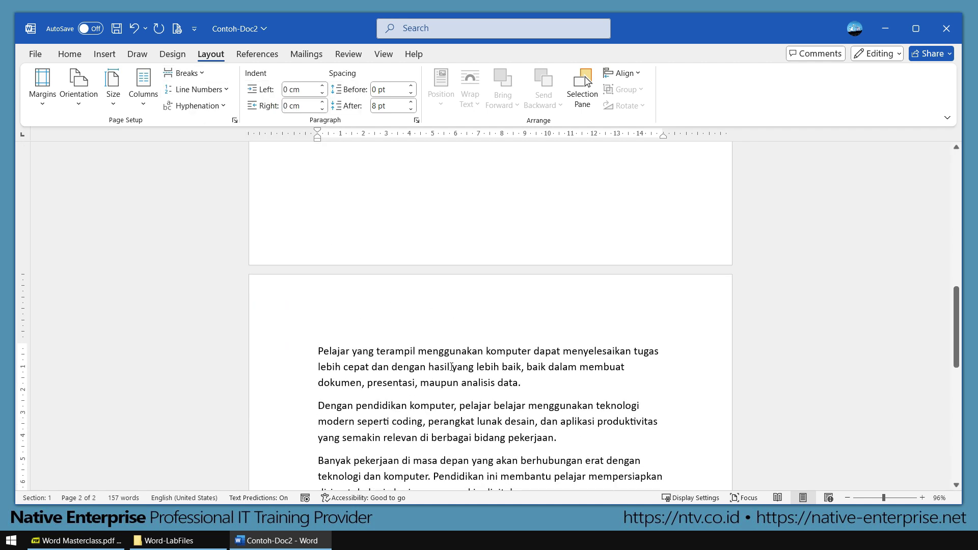
- Show the formatting marks to check which break ends the first page, and hide them again
{"action": "scroll", "coordinate": [452, 365], "scroll_direction": "up", "scroll_amount": 7}
{"action": "left_click", "coordinate": [69, 54]}
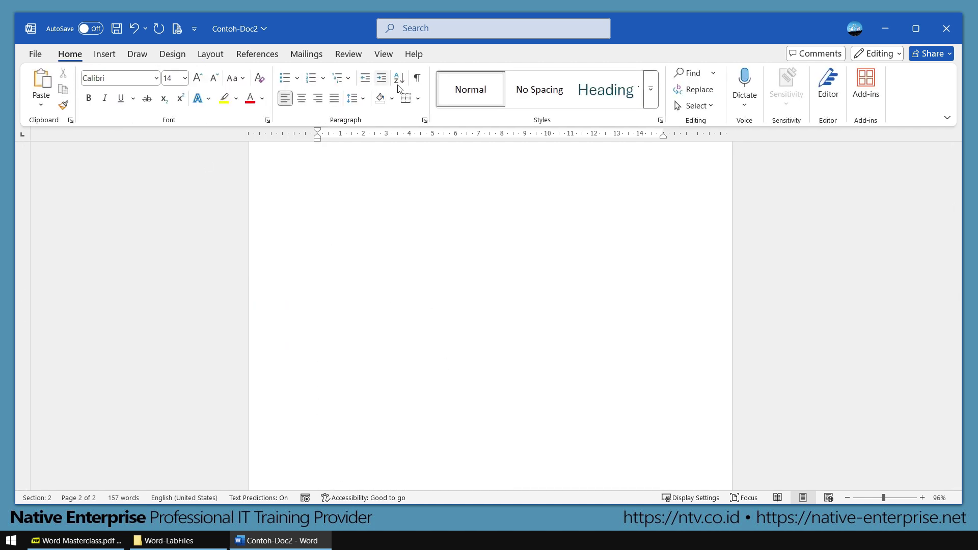
{"action": "left_click", "coordinate": [417, 78]}
{"action": "scroll", "coordinate": [509, 275], "scroll_direction": "up", "scroll_amount": 2}
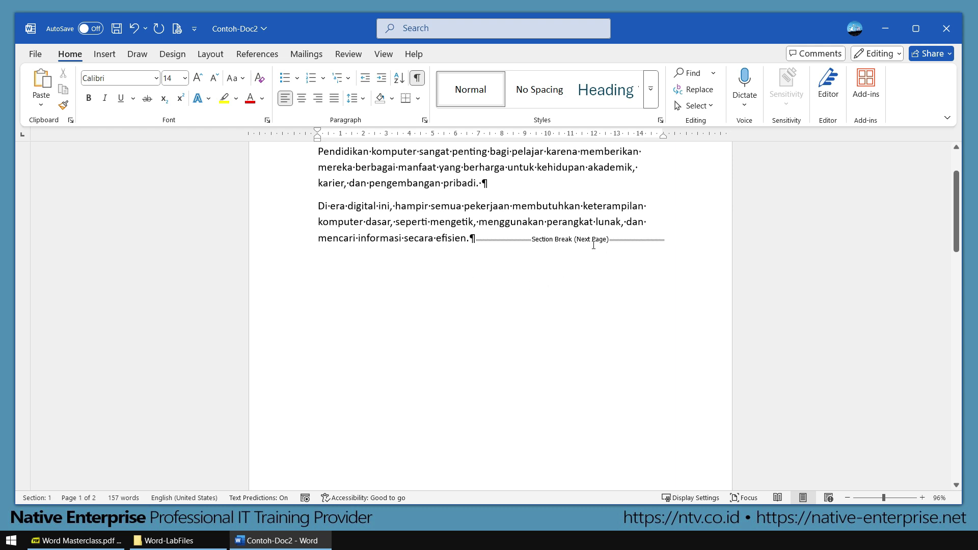
{"action": "left_click", "coordinate": [421, 80]}
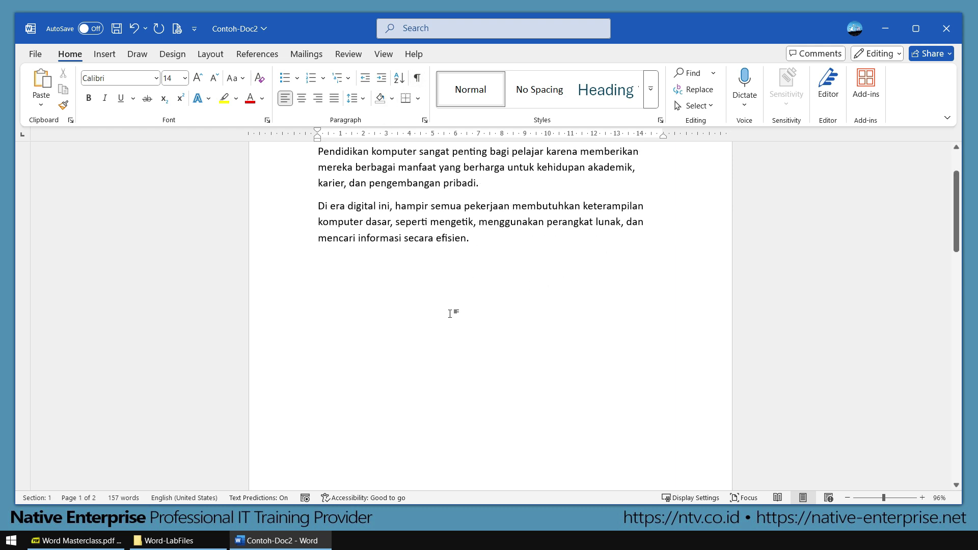
- Enlarge the view of the first page, place the cursor in its text, and check its section number
{"action": "scroll", "coordinate": [452, 311], "scroll_direction": "down", "scroll_amount": 5}
{"action": "scroll", "coordinate": [451, 315], "scroll_direction": "down", "scroll_amount": 8}
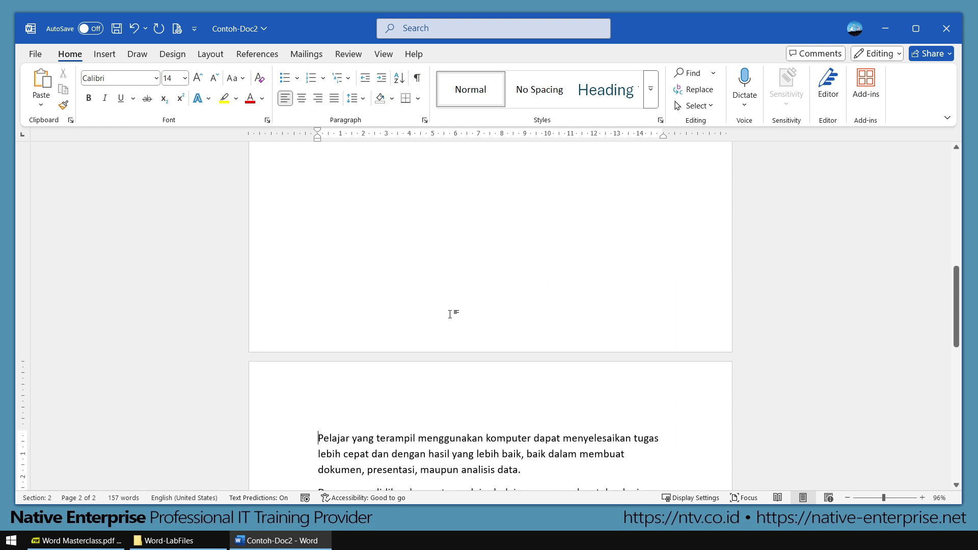
{"action": "scroll", "coordinate": [451, 315], "scroll_direction": "up", "scroll_amount": 2}
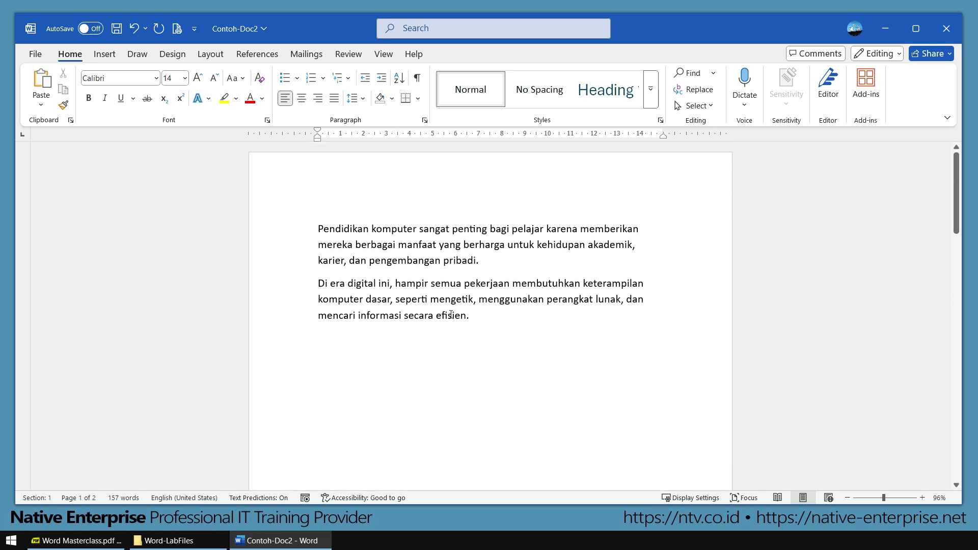
{"action": "scroll", "coordinate": [451, 315], "scroll_direction": "up", "scroll_amount": 4, "text": "ctrl"}
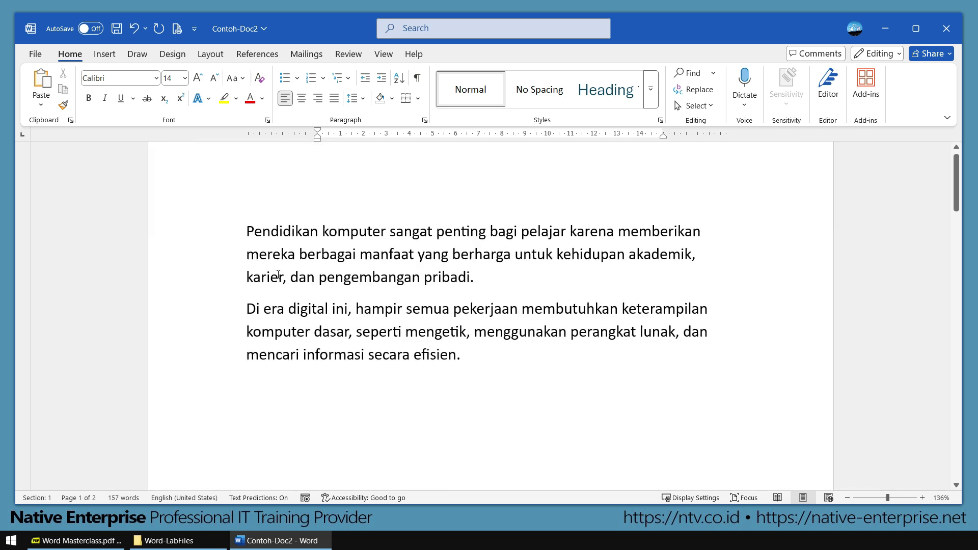
{"action": "left_click", "coordinate": [491, 276]}
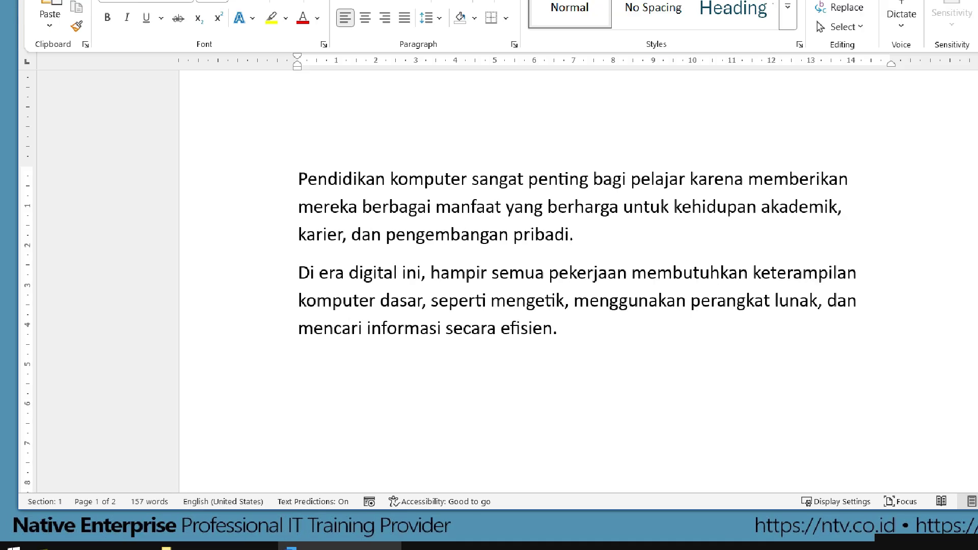
{"action": "left_click", "coordinate": [44, 507]}
{"action": "left_click_drag", "start_coordinate": [10, 482], "coordinate": [85, 516]}
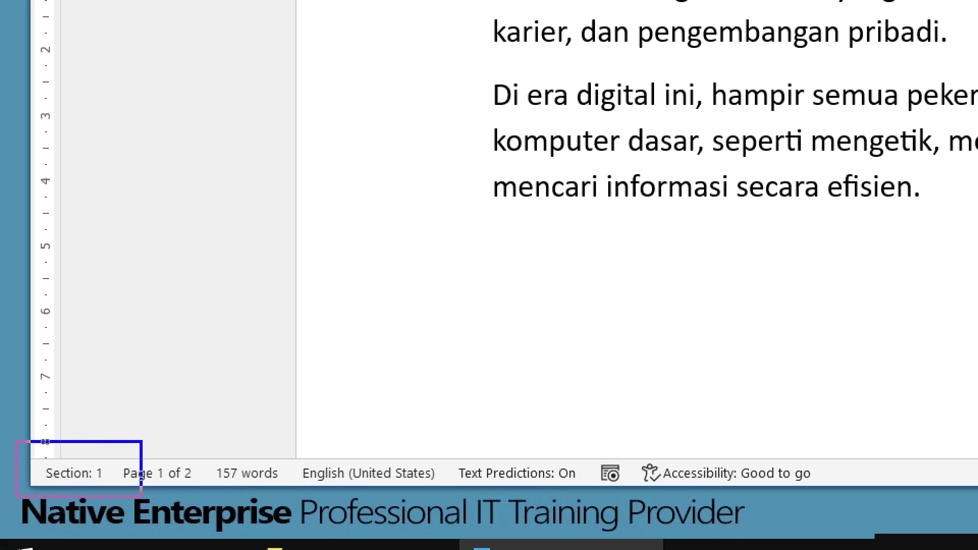
{"action": "left_click_drag", "start_coordinate": [104, 451], "coordinate": [250, 334]}
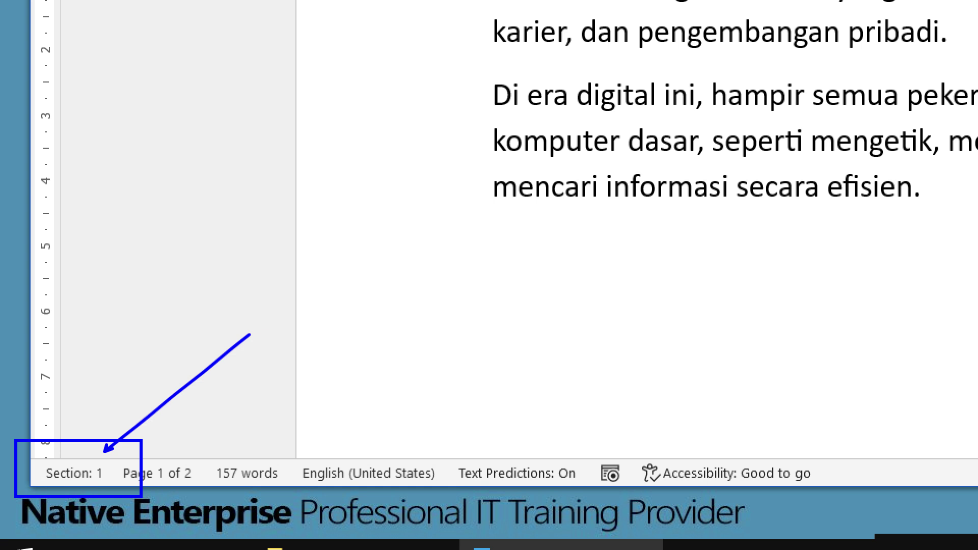
- Place the cursor in the second page's text and check which section it belongs to
{"action": "scroll", "coordinate": [579, 301], "scroll_direction": "down", "scroll_amount": 10}
{"action": "scroll", "coordinate": [583, 309], "scroll_direction": "down", "scroll_amount": 8}
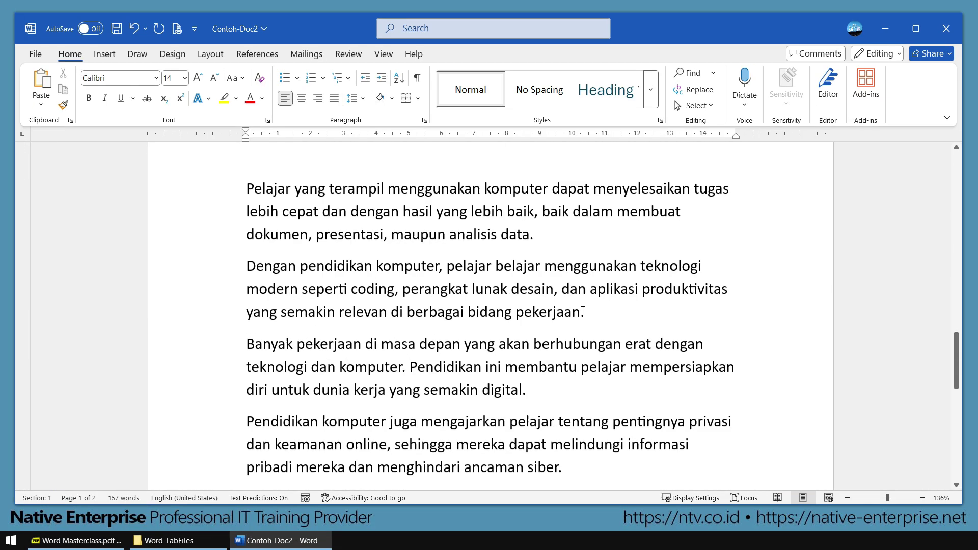
{"action": "left_click", "coordinate": [604, 269]}
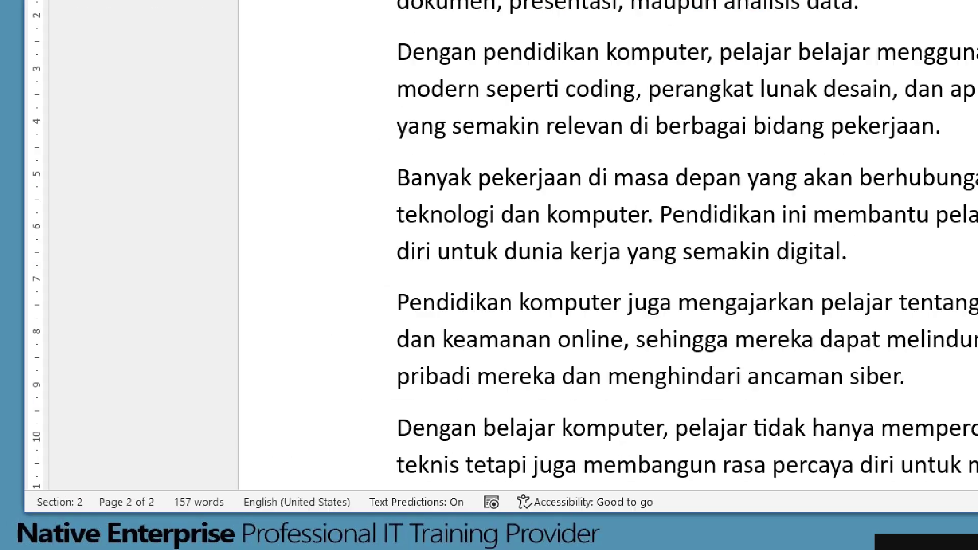
{"action": "left_click", "coordinate": [56, 496]}
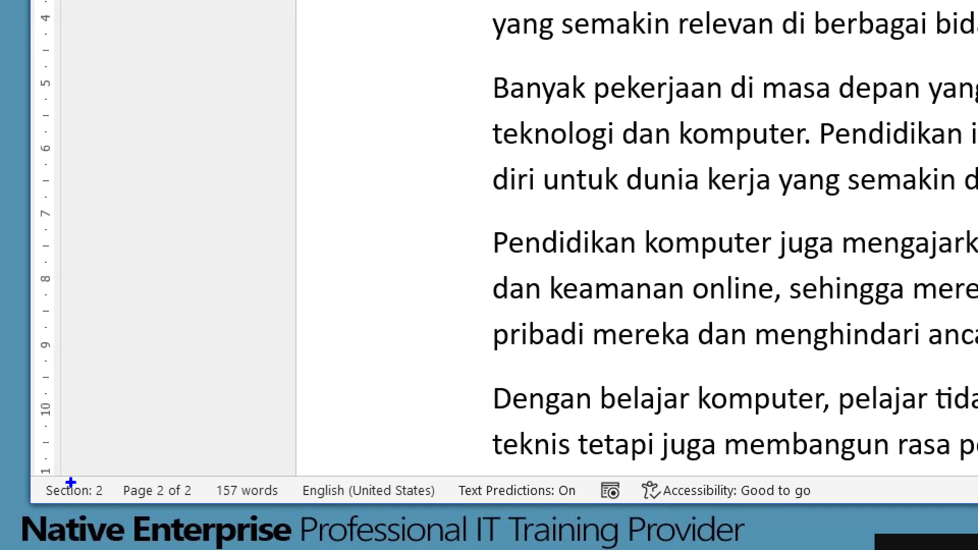
- Examine the section number shown for the second page and check that the Section option is enabled for the status bar
{"action": "left_click_drag", "start_coordinate": [14, 475], "coordinate": [109, 526]}
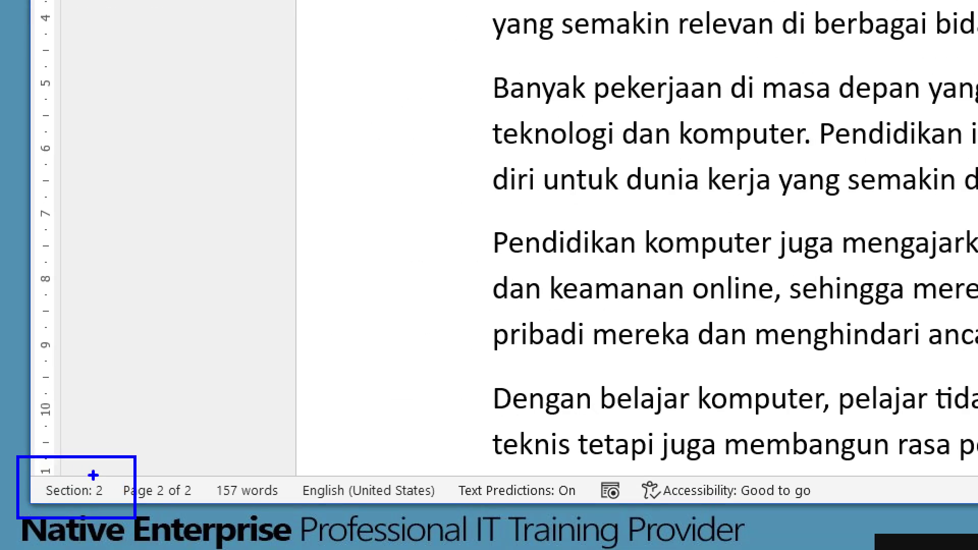
{"action": "left_click_drag", "start_coordinate": [93, 476], "coordinate": [207, 392]}
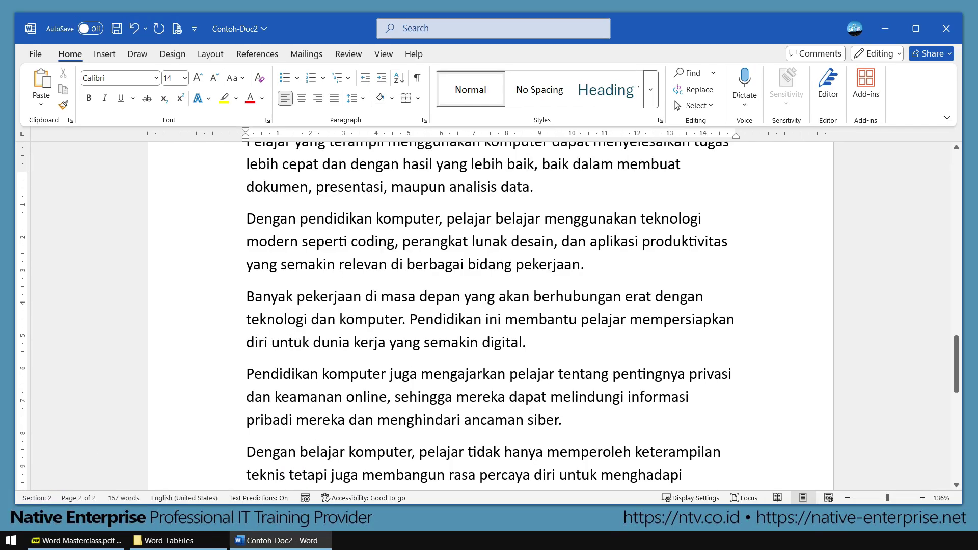
{"action": "scroll", "coordinate": [454, 378], "scroll_direction": "up", "scroll_amount": 1}
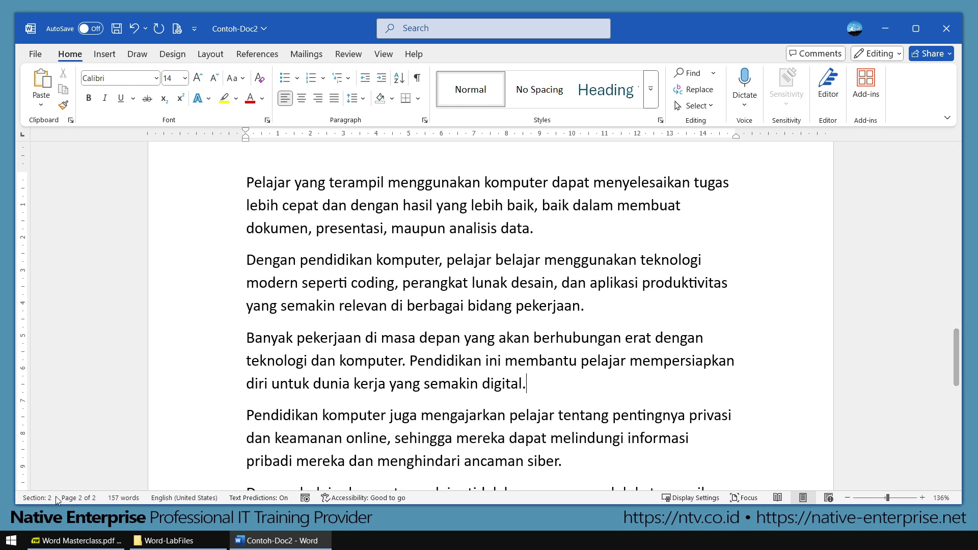
{"action": "right_click", "coordinate": [437, 498]}
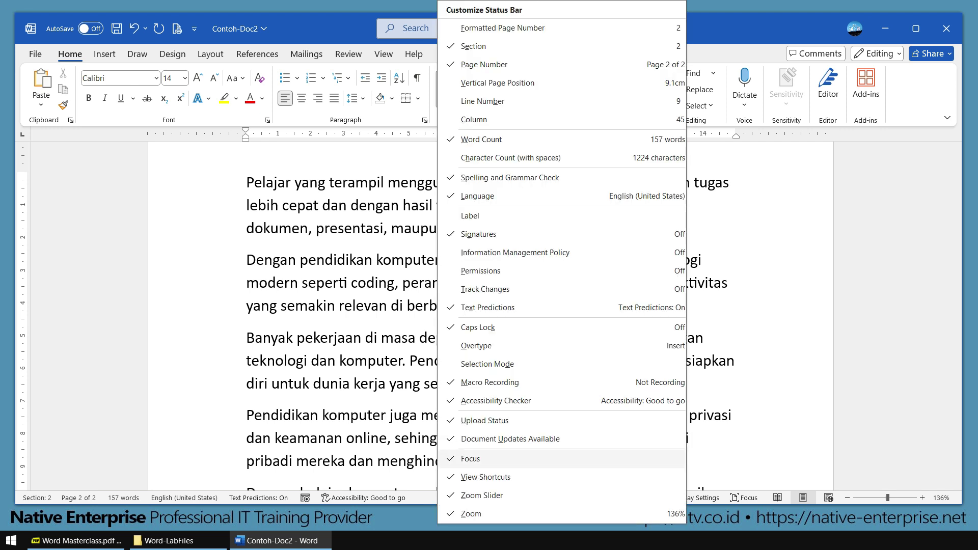
{"action": "mouse_move", "coordinate": [437, 32]}
{"action": "left_mouse_down"}
{"action": "mouse_move", "coordinate": [544, 57]}
{"action": "mouse_move", "coordinate": [561, 89]}
{"action": "left_mouse_up"}
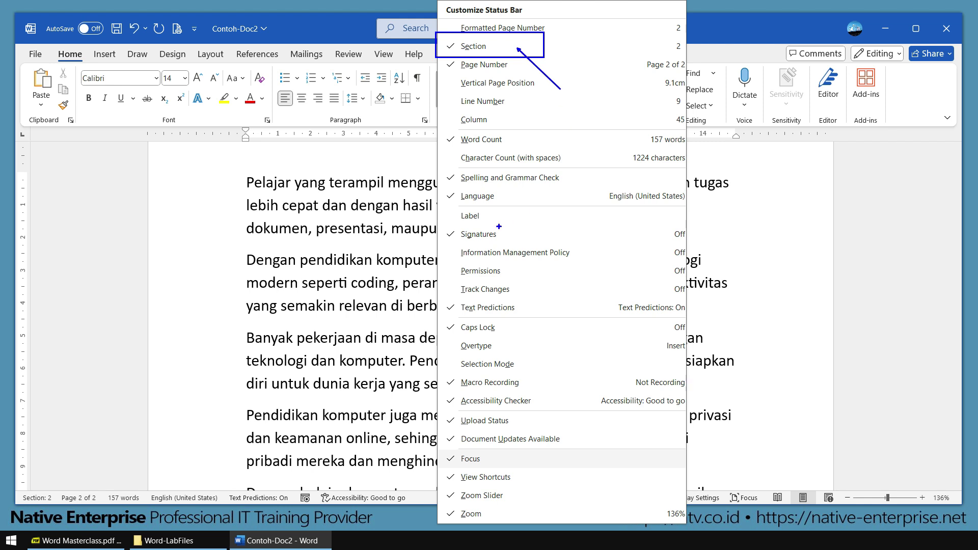
{"action": "mouse_move", "coordinate": [49, 491]}
{"action": "left_mouse_down"}
{"action": "mouse_move", "coordinate": [218, 336]}
{"action": "mouse_move", "coordinate": [397, 140]}
{"action": "mouse_move", "coordinate": [446, 50]}
{"action": "left_mouse_up"}
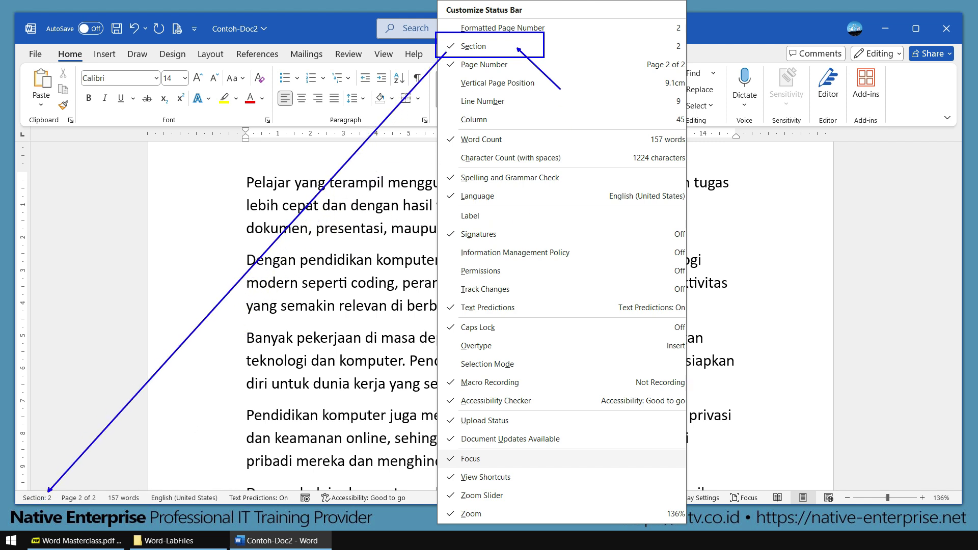
{"action": "key", "text": "Escape"}
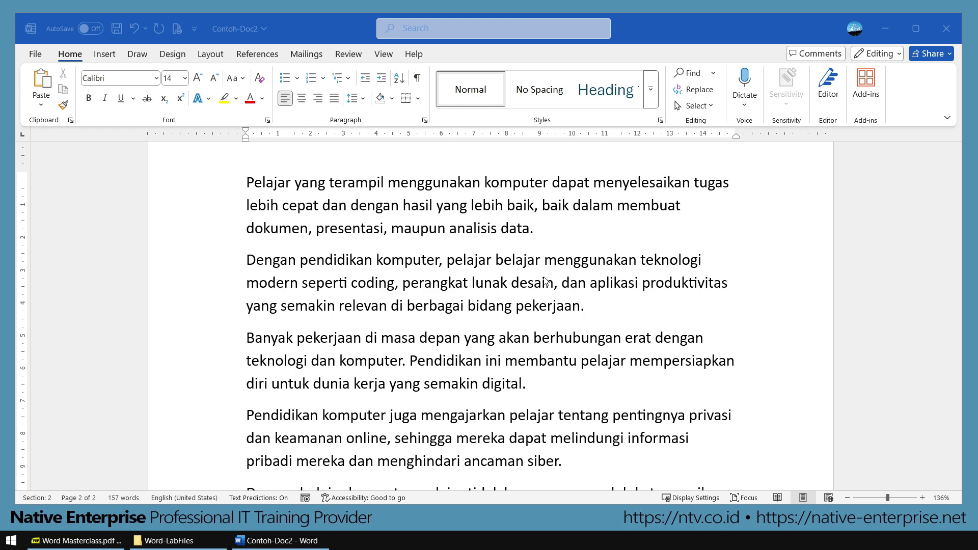
- Undo the Next Page section break before the paragraph beginning "Pelajar yang terampil"
{"action": "left_click", "coordinate": [530, 320]}
{"action": "scroll", "coordinate": [531, 320], "scroll_direction": "up", "scroll_amount": 3}
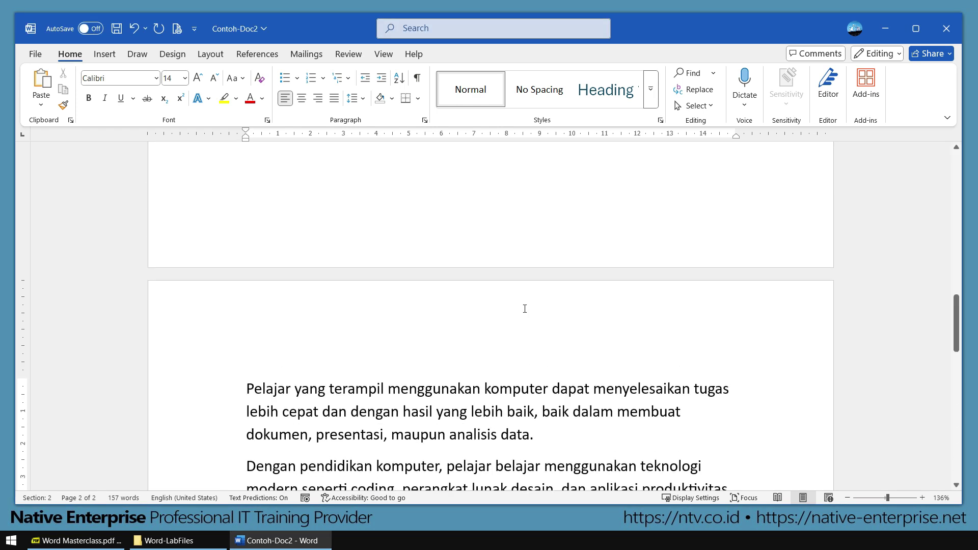
{"action": "scroll", "coordinate": [499, 264], "scroll_direction": "up", "scroll_amount": 6}
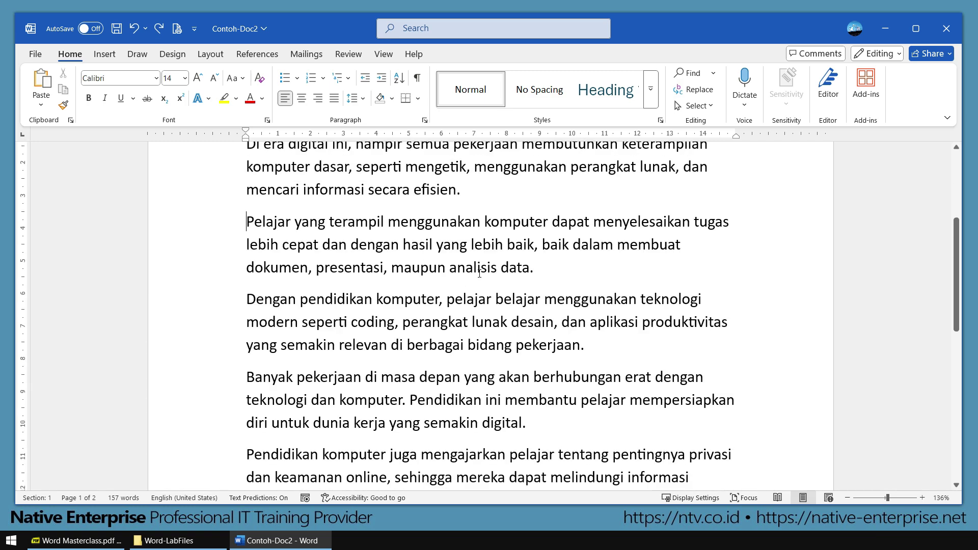
{"action": "scroll", "coordinate": [478, 275], "scroll_direction": "up", "scroll_amount": 3}
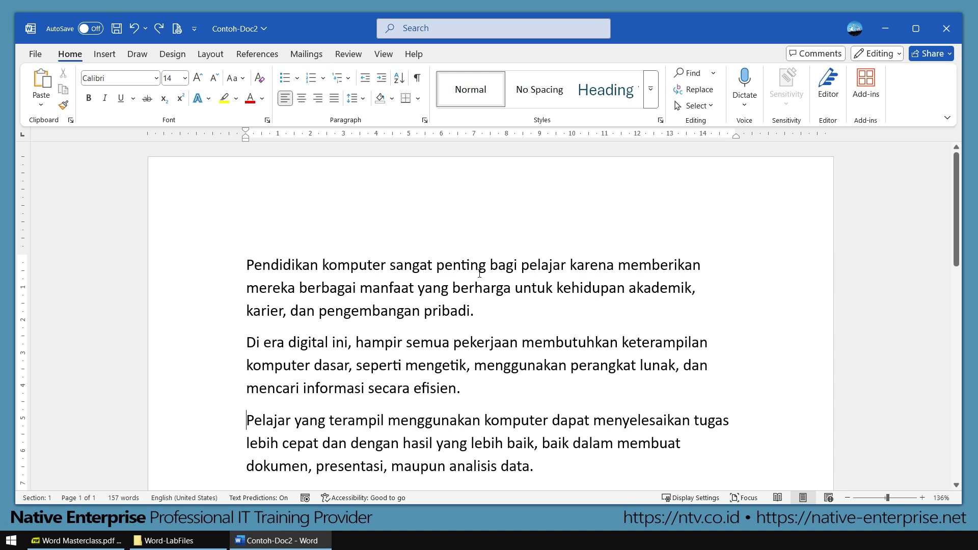
- Examine the empty header area above the page's text and the footer area at the end of the page
{"action": "left_click_drag", "start_coordinate": [136, 154], "coordinate": [810, 244]}
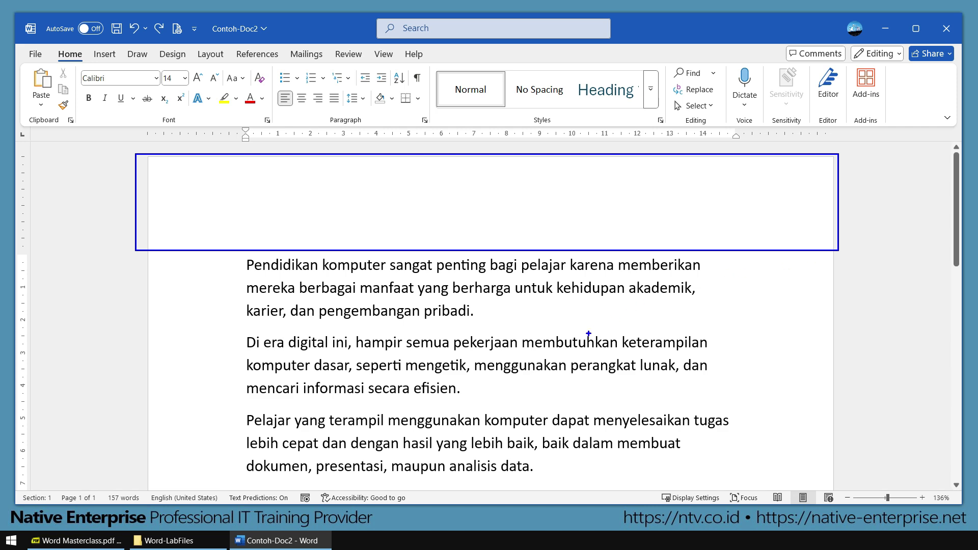
{"action": "scroll", "coordinate": [550, 322], "scroll_direction": "down", "scroll_amount": 12}
{"action": "scroll", "coordinate": [550, 322], "scroll_direction": "down", "scroll_amount": 3}
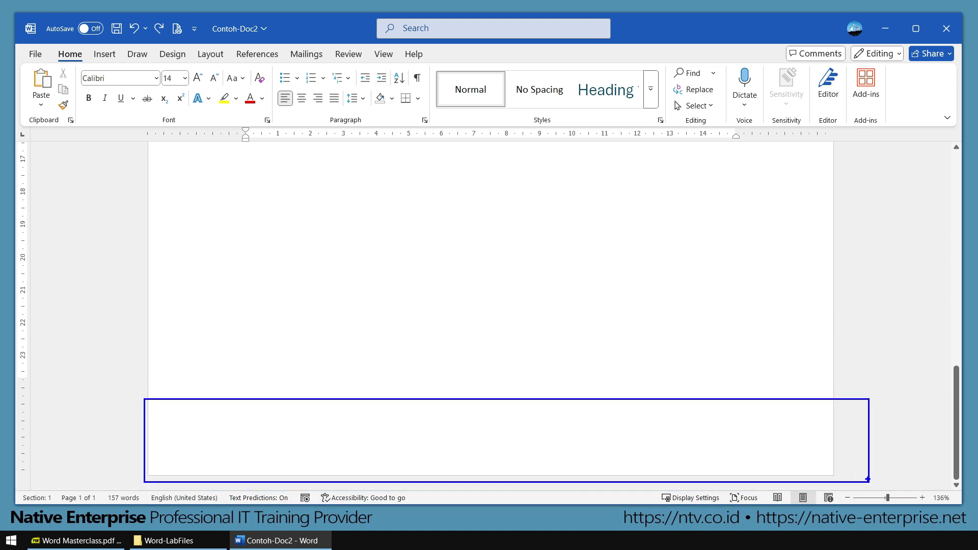
{"action": "scroll", "coordinate": [644, 301], "scroll_direction": "up", "scroll_amount": 10}
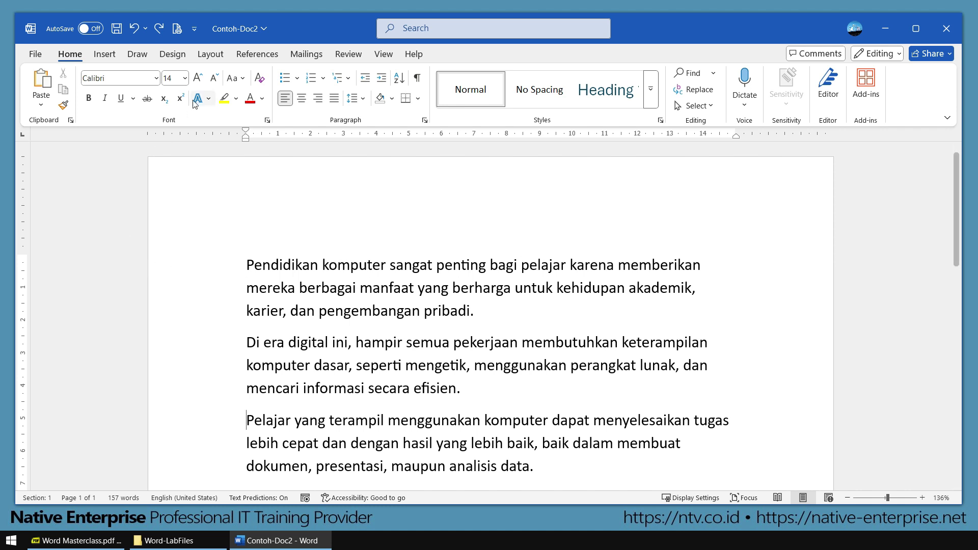
- Open the custom margin settings in Page Setup and review the page margins and gutter
{"action": "left_click", "coordinate": [208, 58]}
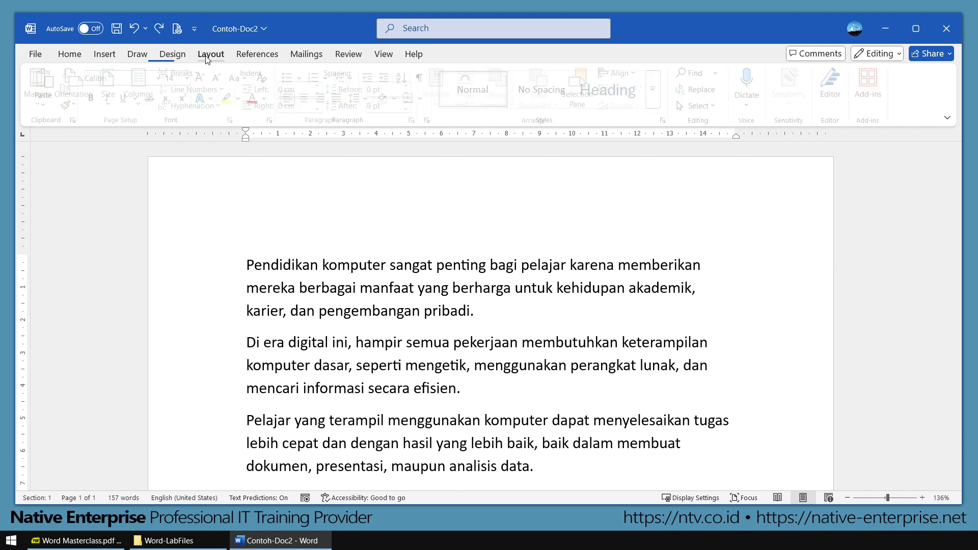
{"action": "left_click", "coordinate": [42, 99]}
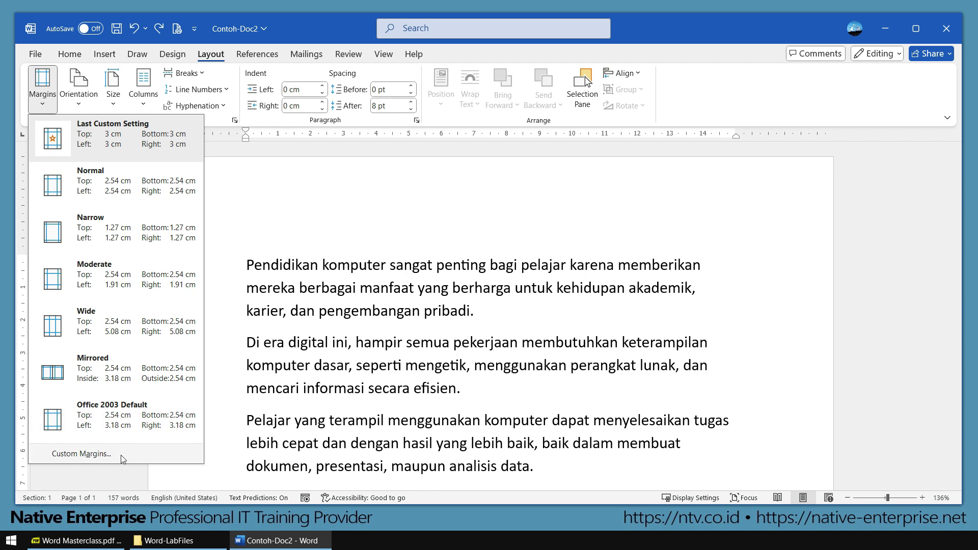
{"action": "left_click", "coordinate": [82, 454]}
{"action": "key", "text": "ctrl+2"}
{"action": "left_click_drag", "start_coordinate": [362, 121], "coordinate": [609, 193]}
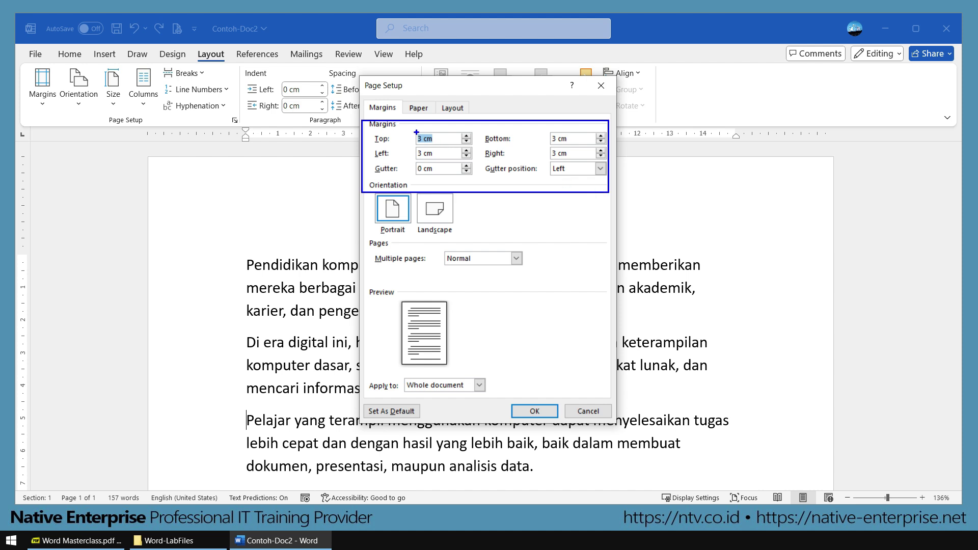
{"action": "key", "text": "e"}
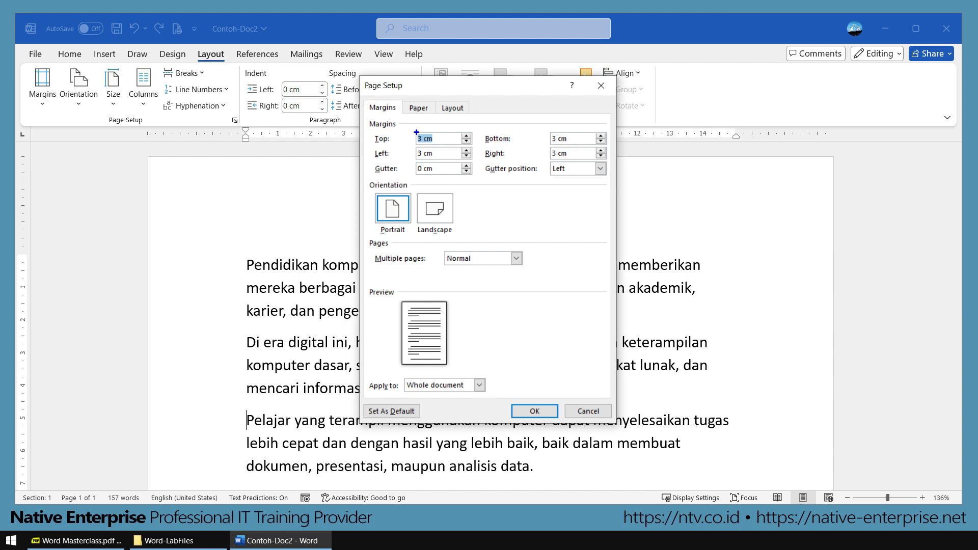
{"action": "key", "text": "Escape"}
- Review the header and footer distances from the page edge in Page Setup
{"action": "left_click", "coordinate": [460, 112]}
{"action": "key", "text": "ctrl+2"}
{"action": "left_click_drag", "start_coordinate": [362, 197], "coordinate": [541, 235]}
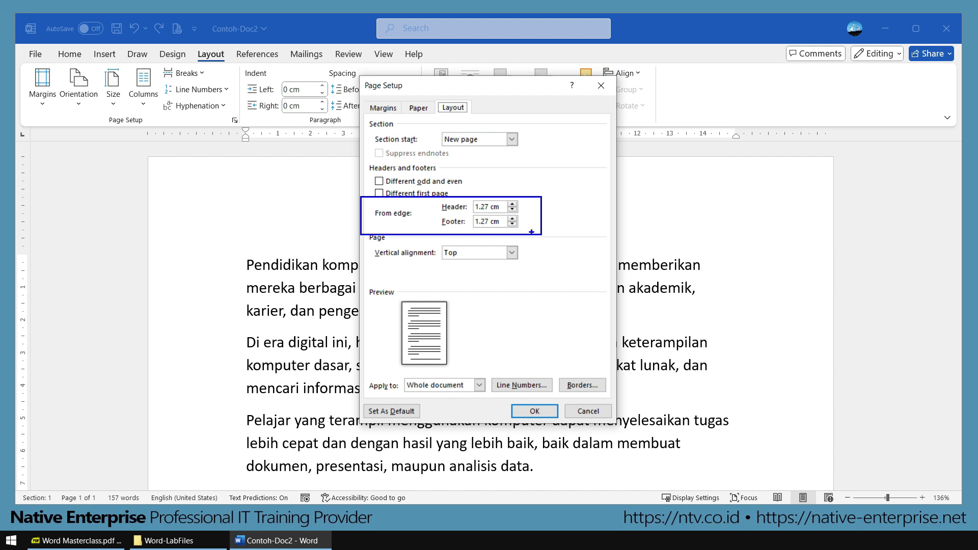
{"action": "key", "text": "Escape"}
- Switch to Word Masterclass.pdf and study the "Pengaturan Jarak Header dari Tepi Halaman" diagram relating header distance to the top margin
{"action": "left_click", "coordinate": [75, 546]}
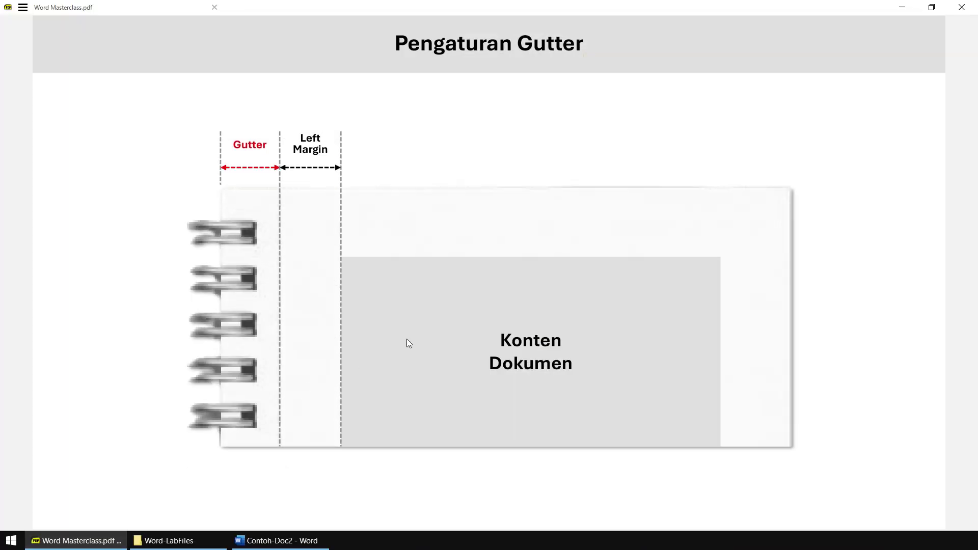
{"action": "key", "text": "Right"}
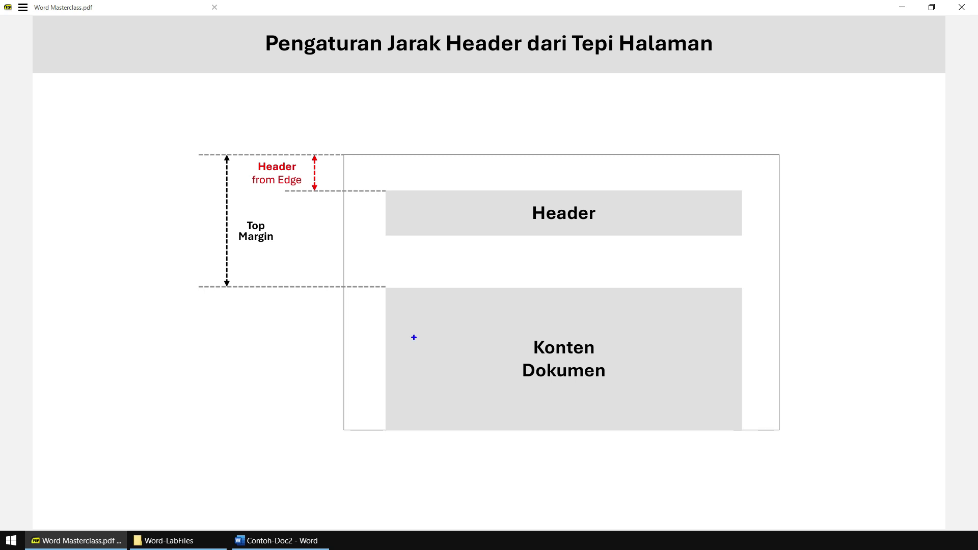
{"action": "left_click_drag", "start_coordinate": [108, 232], "coordinate": [138, 268]}
{"action": "mouse_move", "coordinate": [162, 215]}
{"action": "left_mouse_down"}
{"action": "mouse_move", "coordinate": [155, 234]}
{"action": "mouse_move", "coordinate": [198, 217]}
{"action": "left_mouse_up"}
{"action": "left_click_drag", "start_coordinate": [279, 166], "coordinate": [339, 112]}
{"action": "mouse_move", "coordinate": [422, 79]}
{"action": "left_mouse_down"}
{"action": "mouse_move", "coordinate": [395, 103]}
{"action": "mouse_move", "coordinate": [436, 122]}
{"action": "mouse_move", "coordinate": [474, 86]}
{"action": "mouse_move", "coordinate": [474, 129]}
{"action": "left_mouse_up"}
{"action": "mouse_move", "coordinate": [535, 107]}
{"action": "left_mouse_down"}
{"action": "mouse_move", "coordinate": [535, 125]}
{"action": "mouse_move", "coordinate": [563, 113]}
{"action": "mouse_move", "coordinate": [580, 124]}
{"action": "left_mouse_up"}
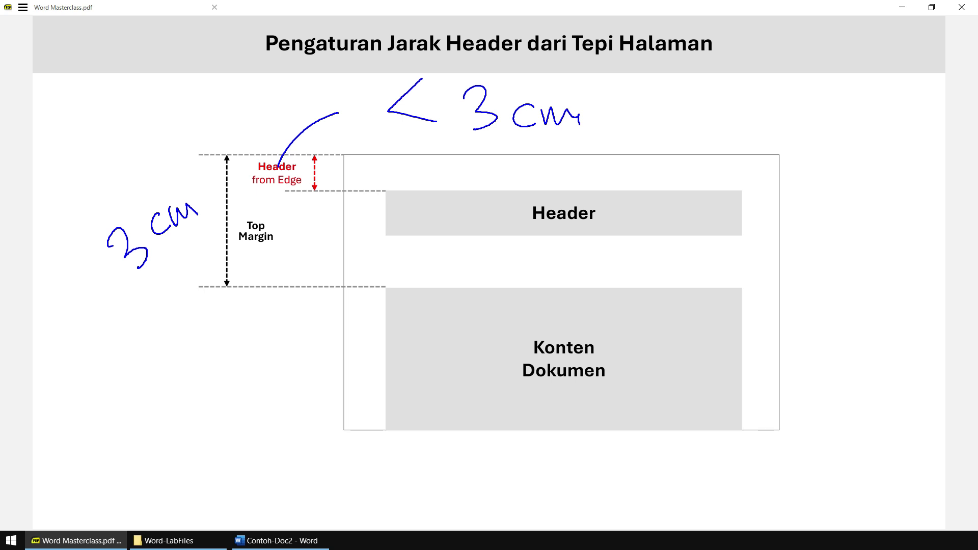
{"action": "left_click_drag", "start_coordinate": [617, 87], "coordinate": [620, 131]}
{"action": "left_click_drag", "start_coordinate": [672, 110], "coordinate": [689, 136]}
{"action": "left_click_drag", "start_coordinate": [759, 58], "coordinate": [722, 149]}
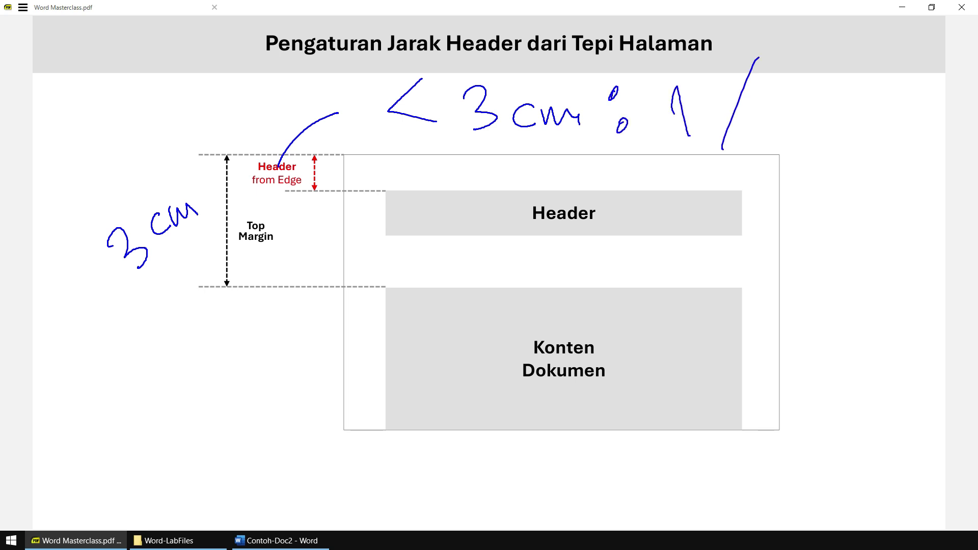
{"action": "mouse_move", "coordinate": [764, 109]}
{"action": "left_mouse_down"}
{"action": "mouse_move", "coordinate": [775, 133]}
{"action": "mouse_move", "coordinate": [796, 131]}
{"action": "left_mouse_up"}
{"action": "mouse_move", "coordinate": [807, 122]}
{"action": "left_mouse_down"}
{"action": "mouse_move", "coordinate": [811, 134]}
{"action": "mouse_move", "coordinate": [830, 135]}
{"action": "left_mouse_up"}
{"action": "left_click_drag", "start_coordinate": [823, 108], "coordinate": [852, 104]}
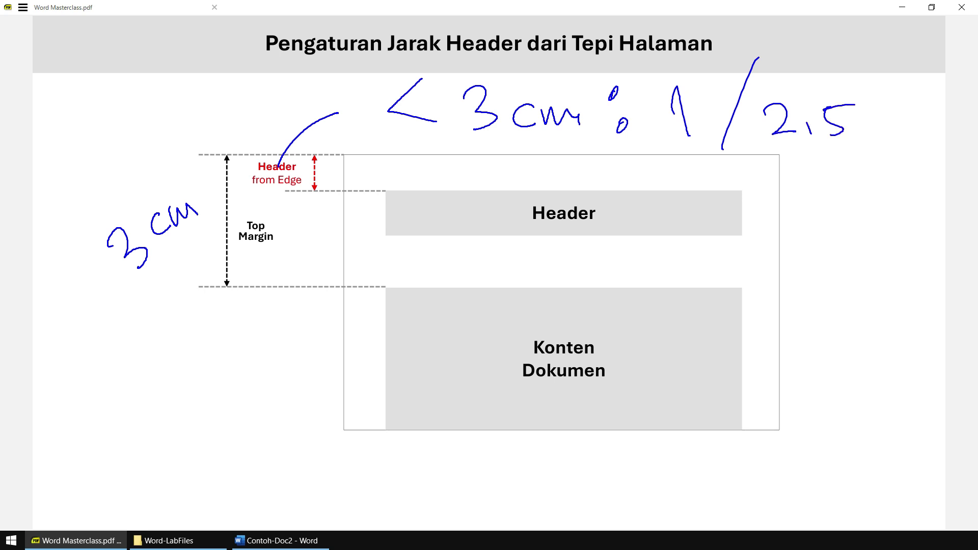
{"action": "mouse_move", "coordinate": [377, 151]}
{"action": "left_mouse_down"}
{"action": "mouse_move", "coordinate": [359, 67]}
{"action": "mouse_move", "coordinate": [525, 40]}
{"action": "mouse_move", "coordinate": [525, 164]}
{"action": "mouse_move", "coordinate": [381, 174]}
{"action": "left_mouse_up"}
{"action": "left_click", "coordinate": [400, 177]}
{"action": "left_click", "coordinate": [505, 158]}
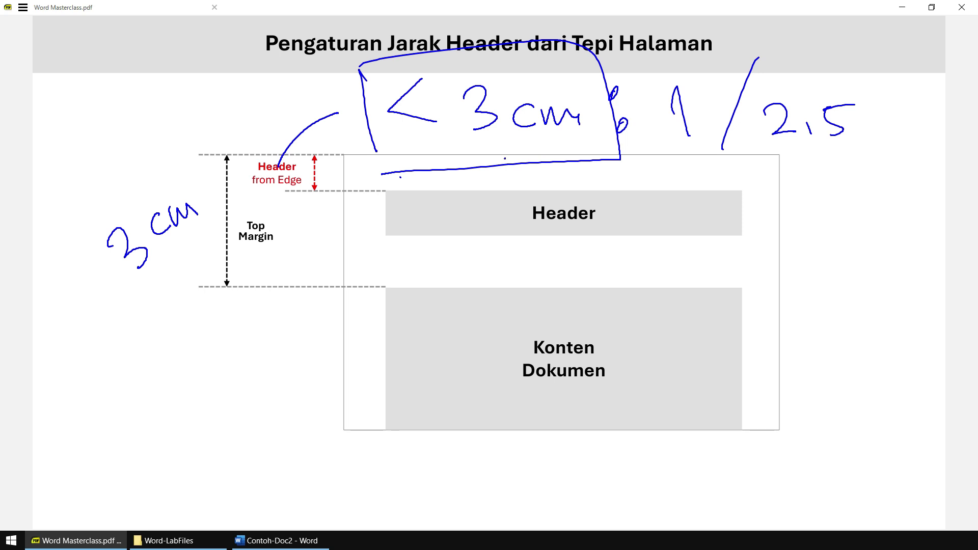
{"action": "mouse_move", "coordinate": [240, 150]}
{"action": "left_mouse_down"}
{"action": "mouse_move", "coordinate": [175, 281]}
{"action": "mouse_move", "coordinate": [233, 141]}
{"action": "left_mouse_up"}
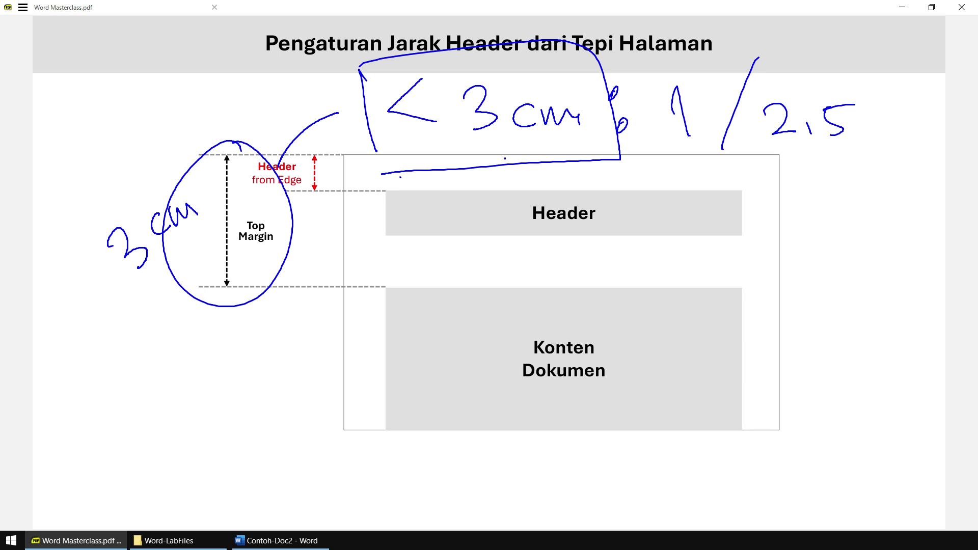
{"action": "key", "text": "Escape"}
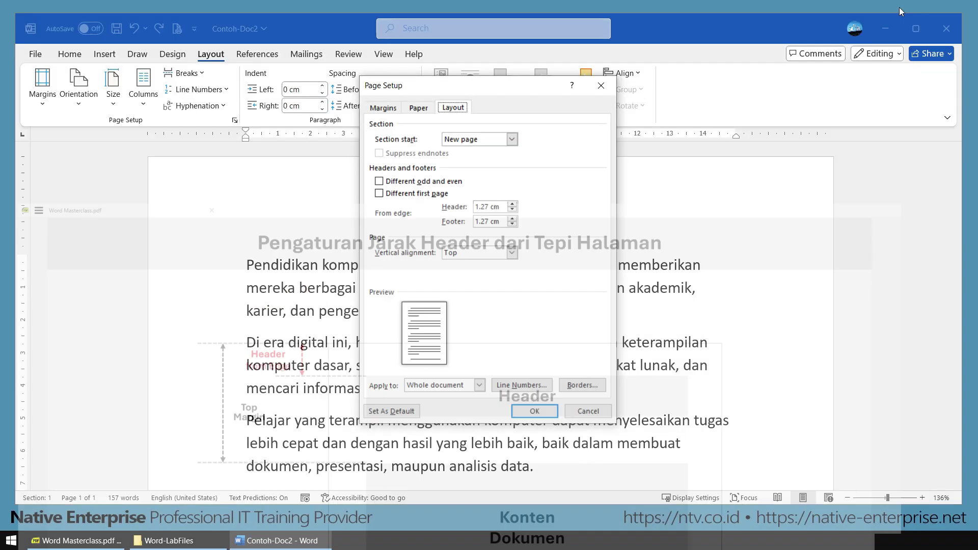
- Return to Contoh-Doc2's Page Setup dialog and check the top and bottom margins
{"action": "left_click", "coordinate": [901, 8]}
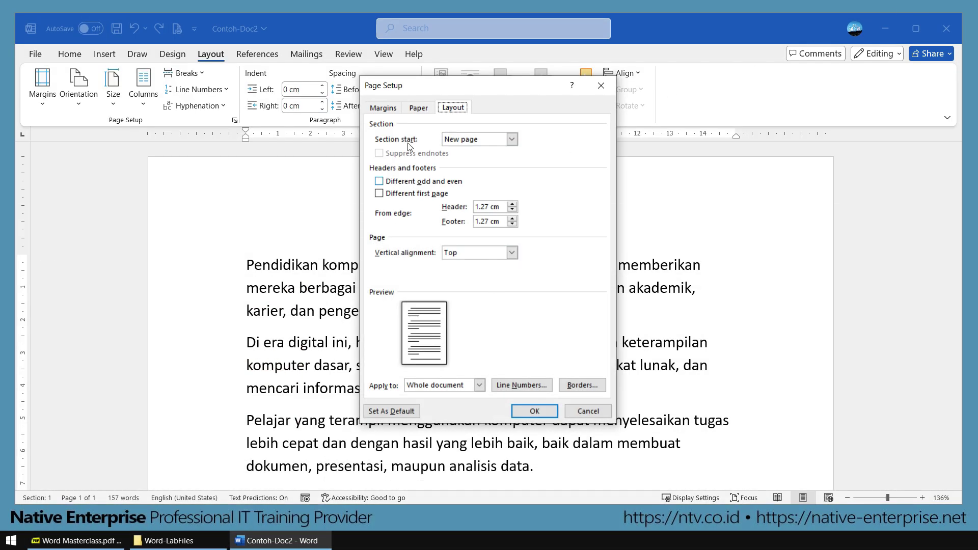
{"action": "left_click", "coordinate": [390, 108]}
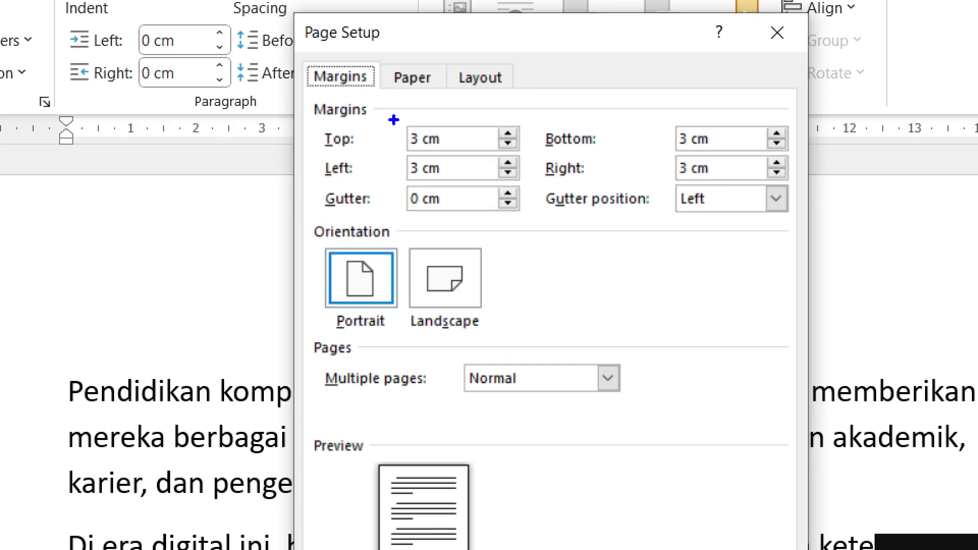
{"action": "left_click_drag", "start_coordinate": [380, 114], "coordinate": [530, 154]}
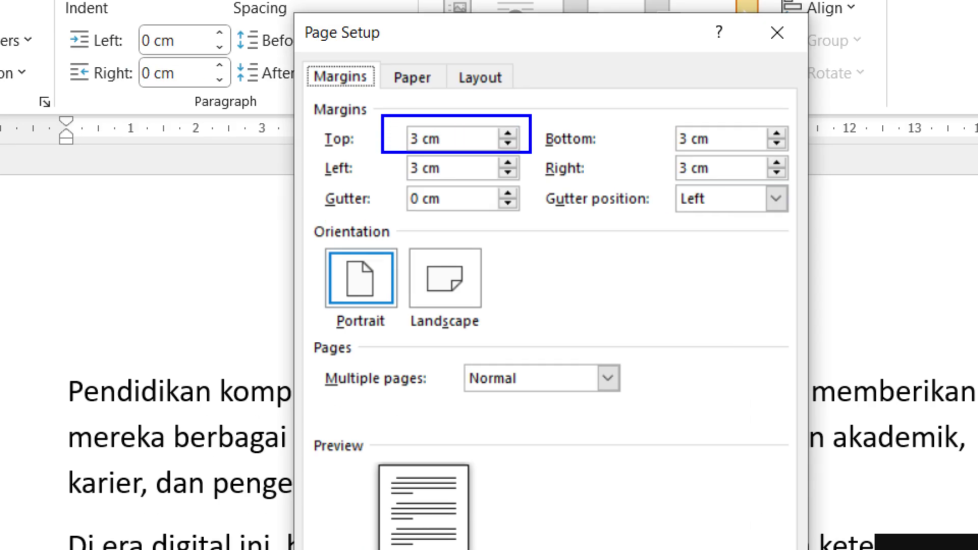
{"action": "left_click_drag", "start_coordinate": [658, 116], "coordinate": [738, 154]}
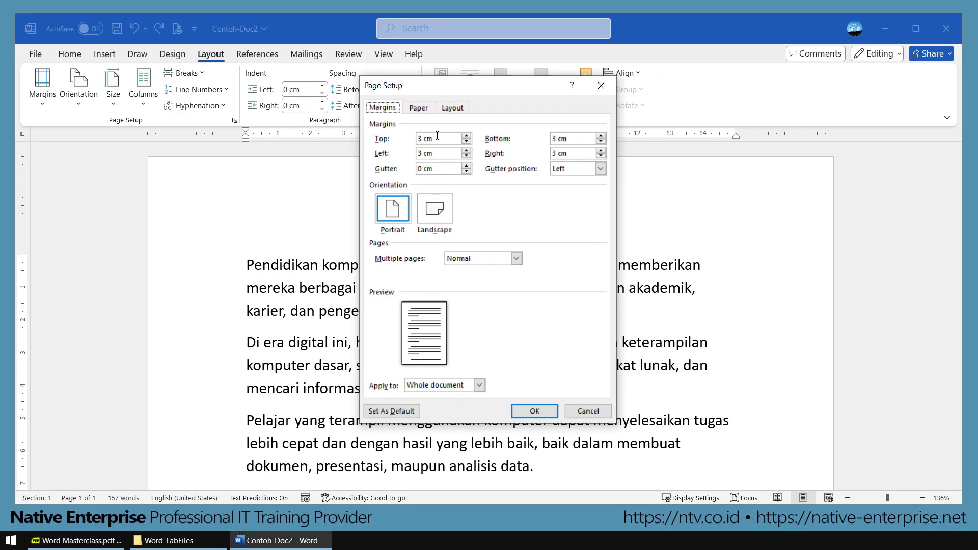
- Set both the header and the footer distance from the page edge to 1 cm
{"action": "left_click", "coordinate": [480, 77]}
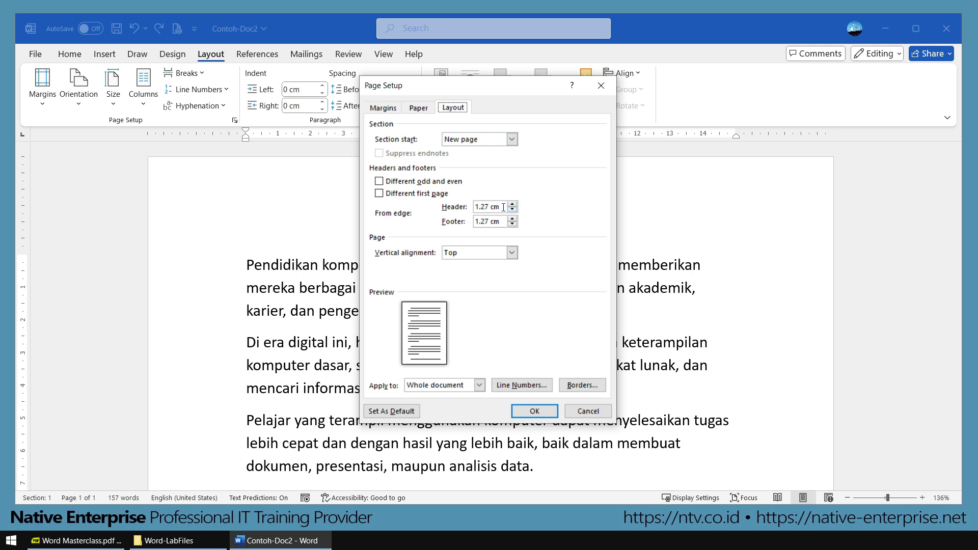
{"action": "left_click_drag", "start_coordinate": [503, 207], "coordinate": [472, 208]}
{"action": "type", "text": "1"}
{"action": "left_click_drag", "start_coordinate": [502, 223], "coordinate": [473, 222]}
{"action": "type", "text": "1"}
- Move the Page Setup dialog aside and examine where the header sits in the page's top margin
{"action": "left_click_drag", "start_coordinate": [520, 86], "coordinate": [715, 97]}
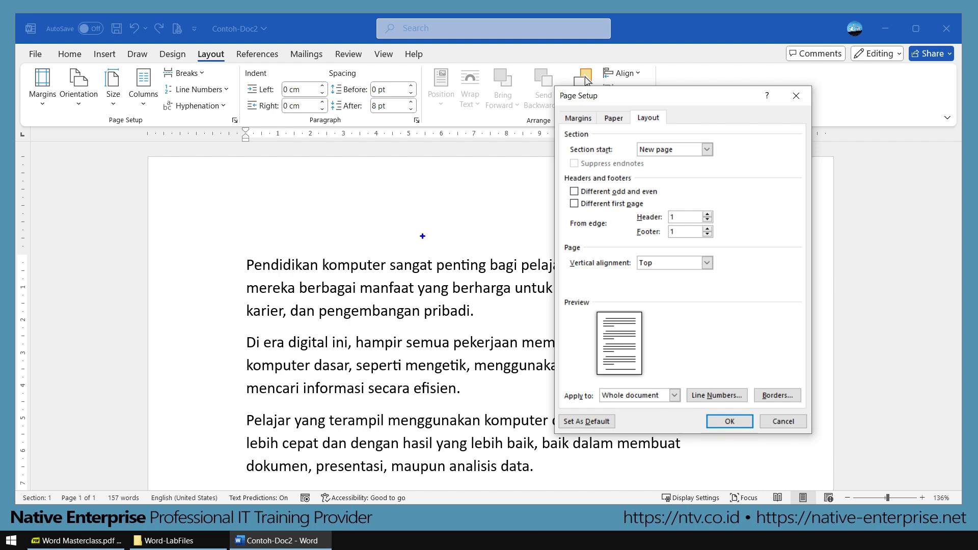
{"action": "left_click_drag", "start_coordinate": [246, 201], "coordinate": [449, 234]}
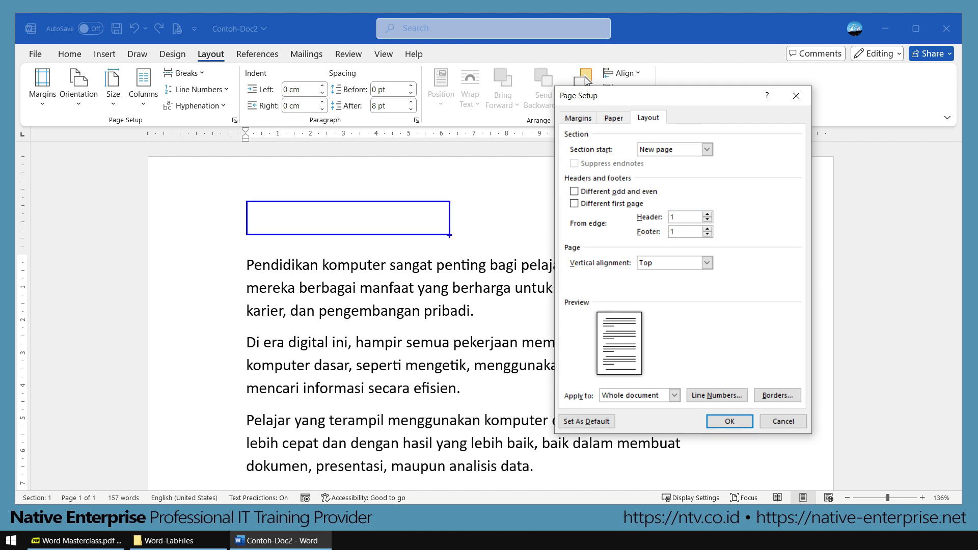
{"action": "mouse_move", "coordinate": [364, 206]}
{"action": "left_mouse_down"}
{"action": "mouse_move", "coordinate": [365, 155]}
{"action": "mouse_move", "coordinate": [377, 176]}
{"action": "mouse_move", "coordinate": [363, 205]}
{"action": "mouse_move", "coordinate": [366, 184]}
{"action": "left_mouse_up"}
{"action": "mouse_move", "coordinate": [399, 170]}
{"action": "left_mouse_down"}
{"action": "mouse_move", "coordinate": [406, 191]}
{"action": "mouse_move", "coordinate": [440, 188]}
{"action": "left_mouse_up"}
{"action": "mouse_move", "coordinate": [442, 189]}
{"action": "left_mouse_down"}
{"action": "mouse_move", "coordinate": [452, 176]}
{"action": "mouse_move", "coordinate": [472, 189]}
{"action": "left_mouse_up"}
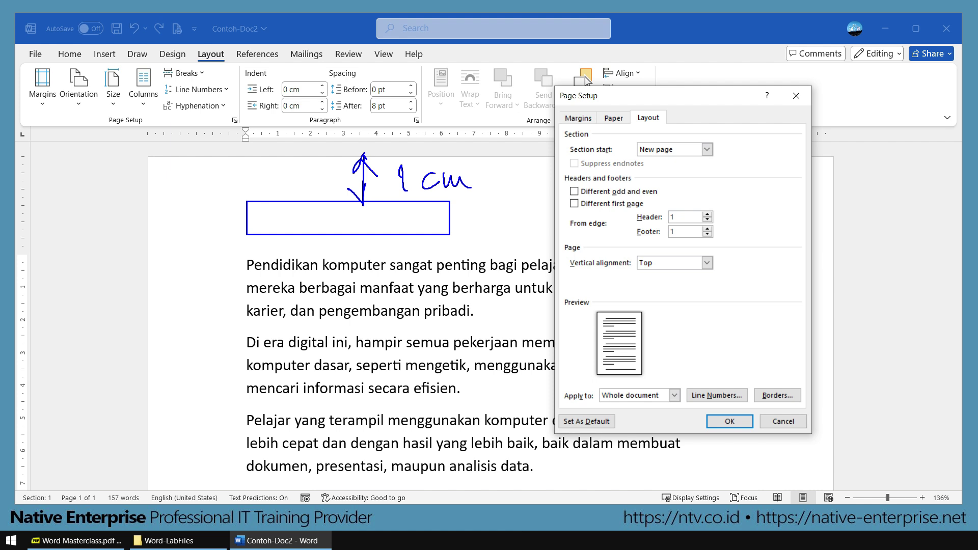
{"action": "key", "text": "Escape"}
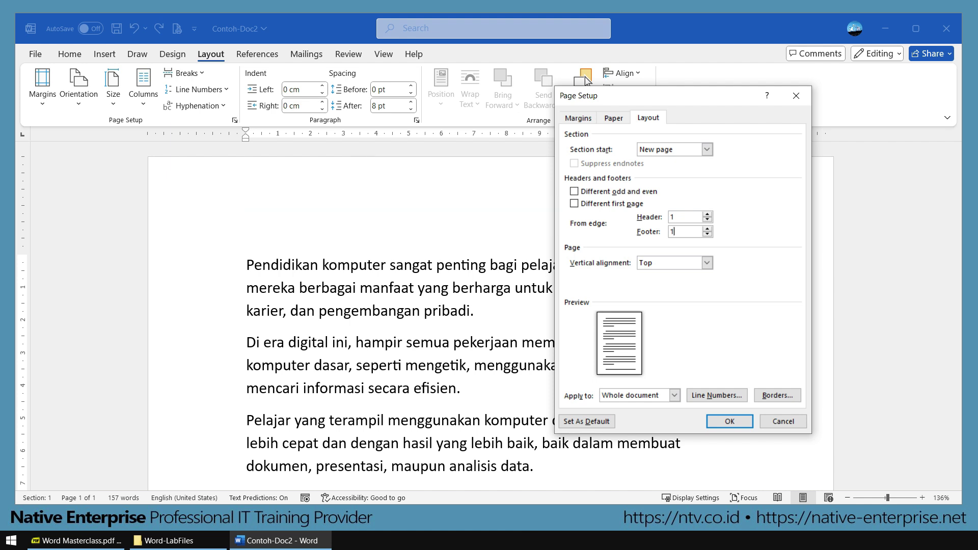
- Apply the page setup settings to the whole document
{"action": "left_click", "coordinate": [737, 421]}
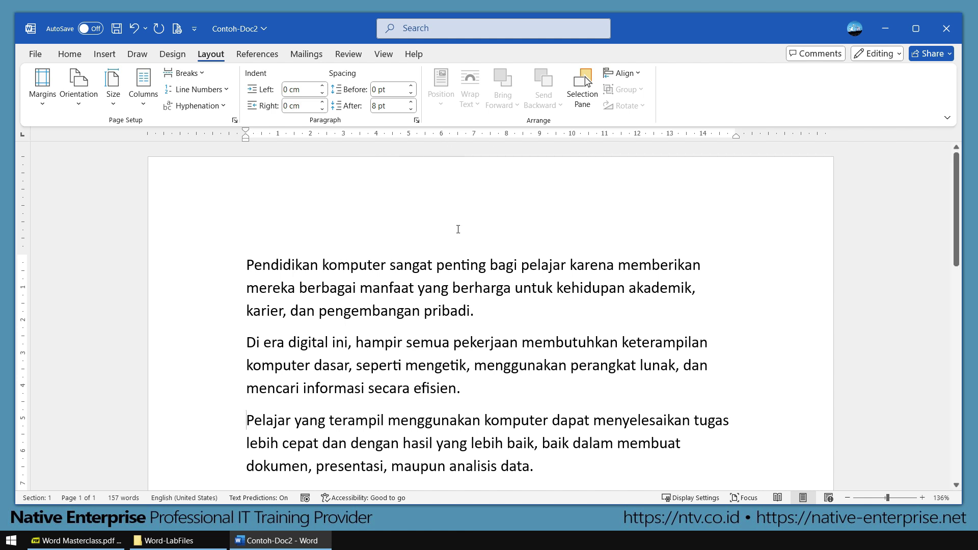
- Browse the built-in header and footer designs, closing the galleries without inserting any of them
{"action": "left_click", "coordinate": [112, 56]}
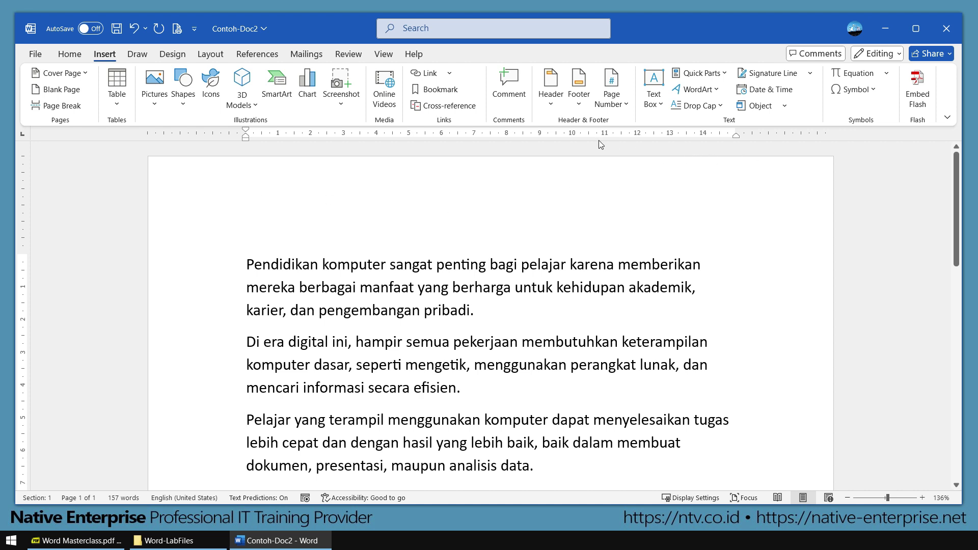
{"action": "left_click_drag", "start_coordinate": [530, 58], "coordinate": [597, 127]}
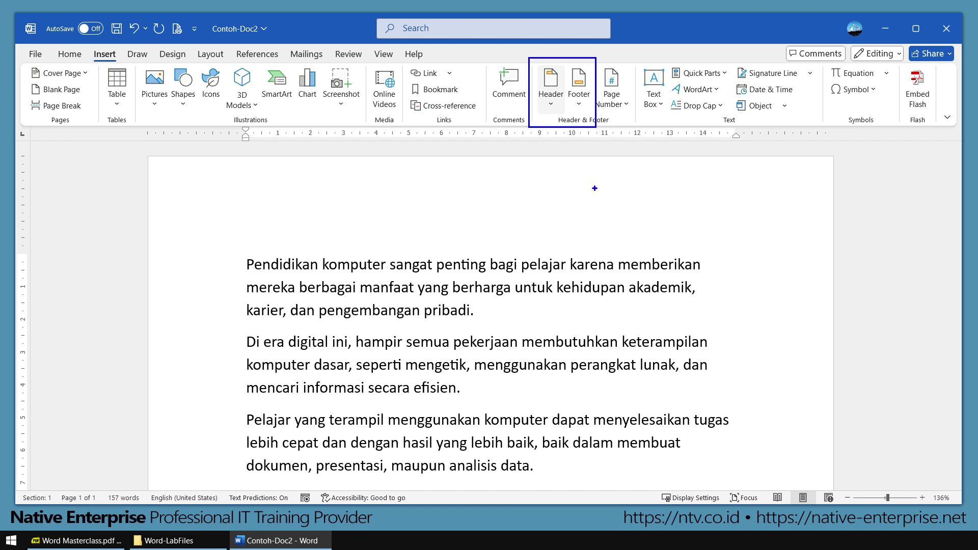
{"action": "left_click", "coordinate": [551, 103]}
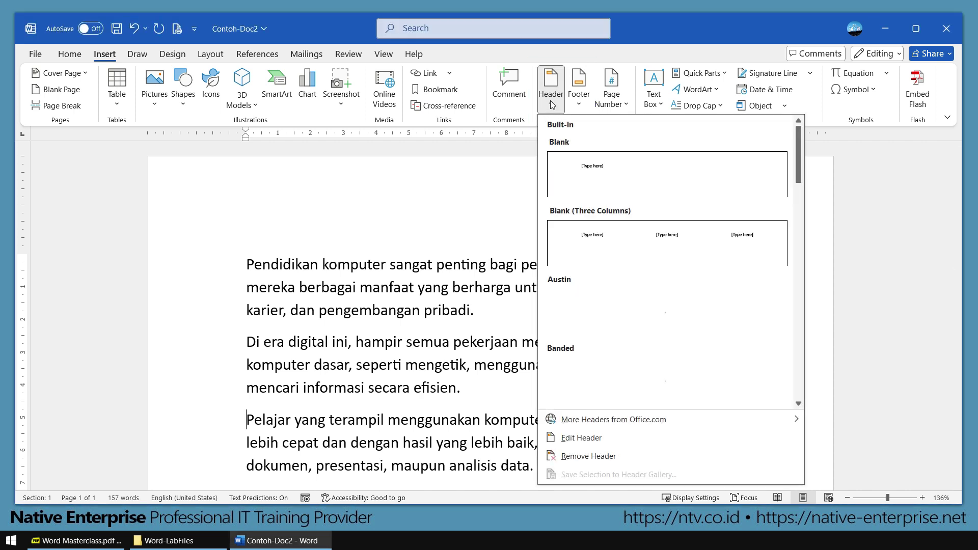
{"action": "scroll", "coordinate": [655, 316], "scroll_direction": "down", "scroll_amount": 10}
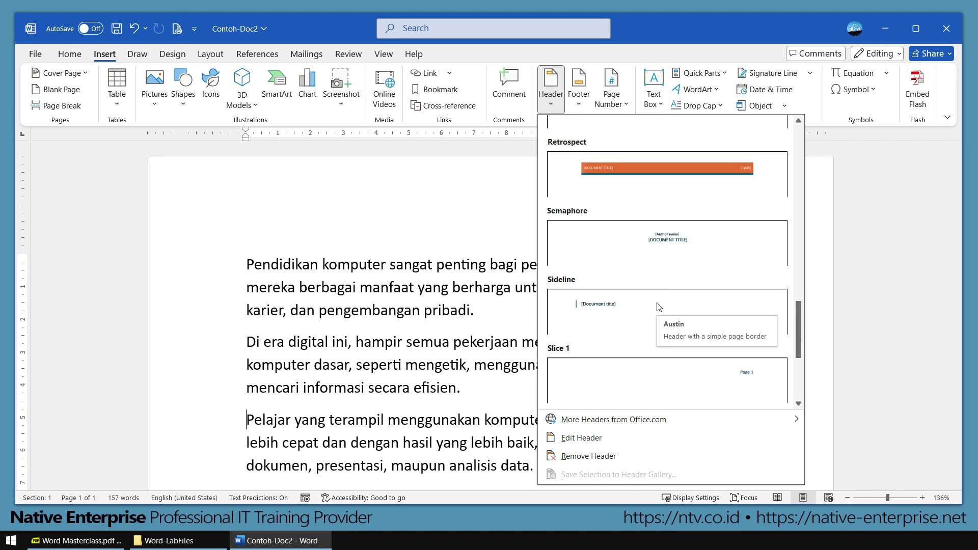
{"action": "scroll", "coordinate": [659, 307], "scroll_direction": "up", "scroll_amount": 10}
{"action": "left_click", "coordinate": [579, 106]}
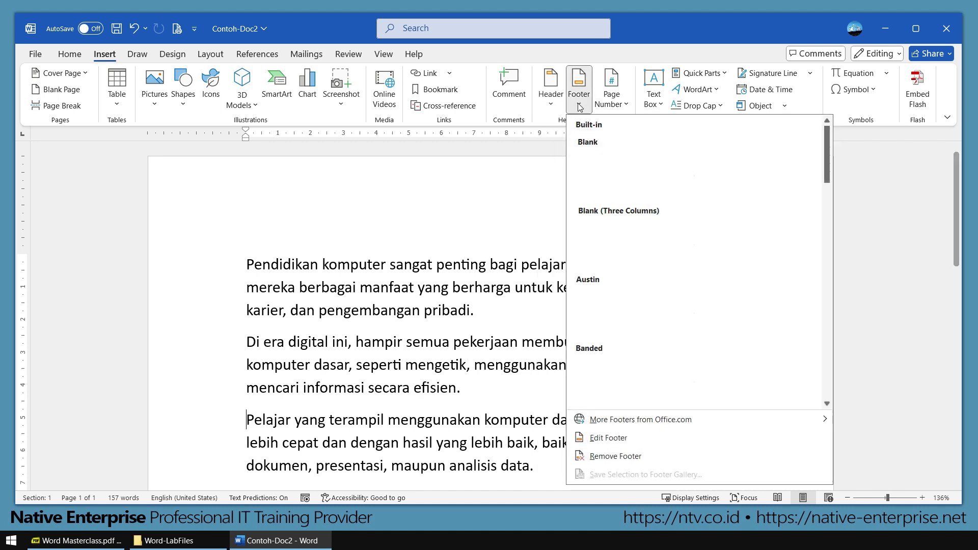
{"action": "scroll", "coordinate": [648, 306], "scroll_direction": "down", "scroll_amount": 10}
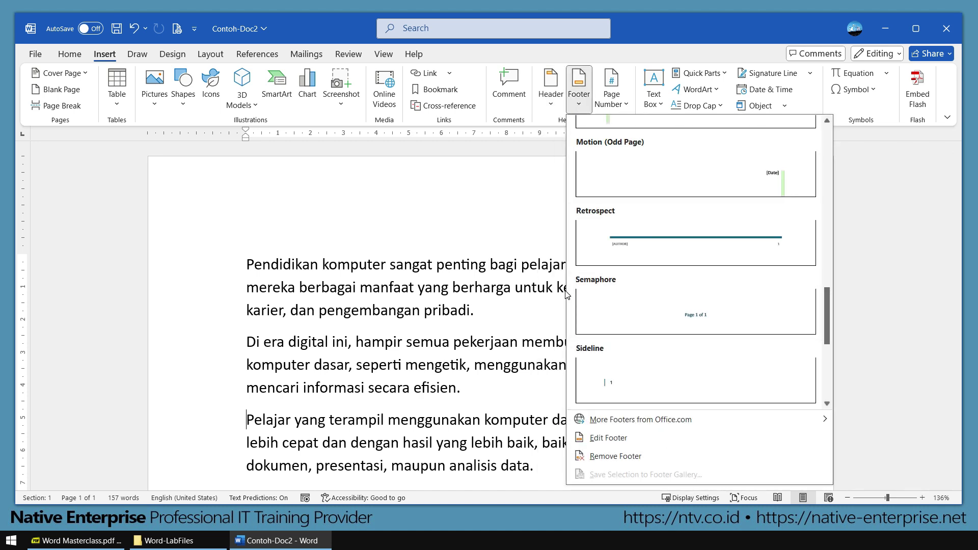
{"action": "left_click", "coordinate": [394, 300]}
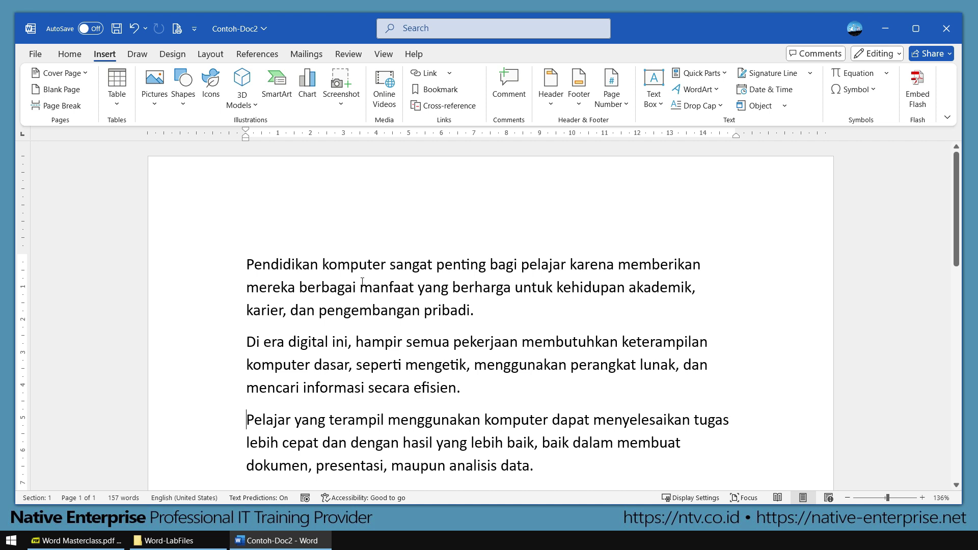
- Open the page header area directly on the page, enter "Laporan" and return to the body text
{"action": "left_click_drag", "start_coordinate": [168, 161], "coordinate": [809, 250]}
{"action": "left_click_drag", "start_coordinate": [630, 215], "coordinate": [760, 308]}
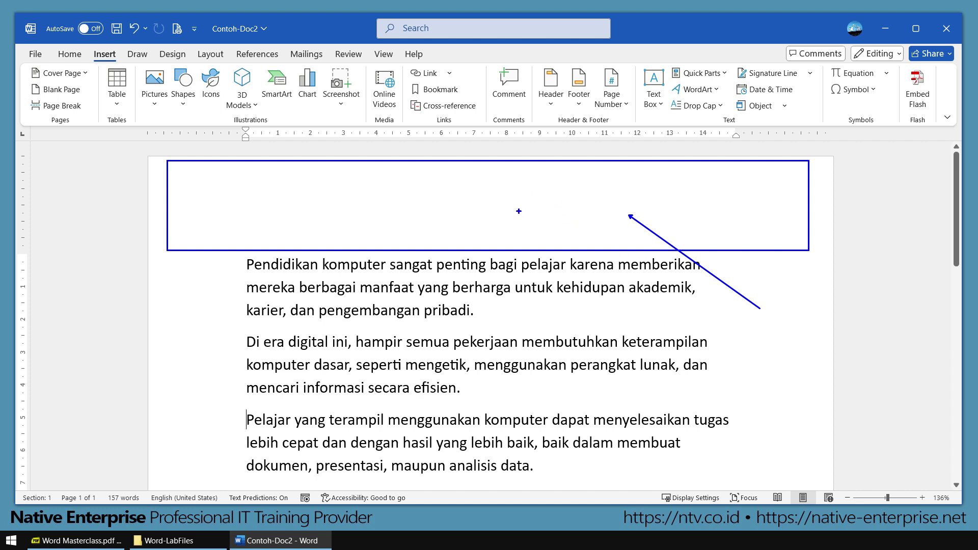
{"action": "key", "text": "Escape"}
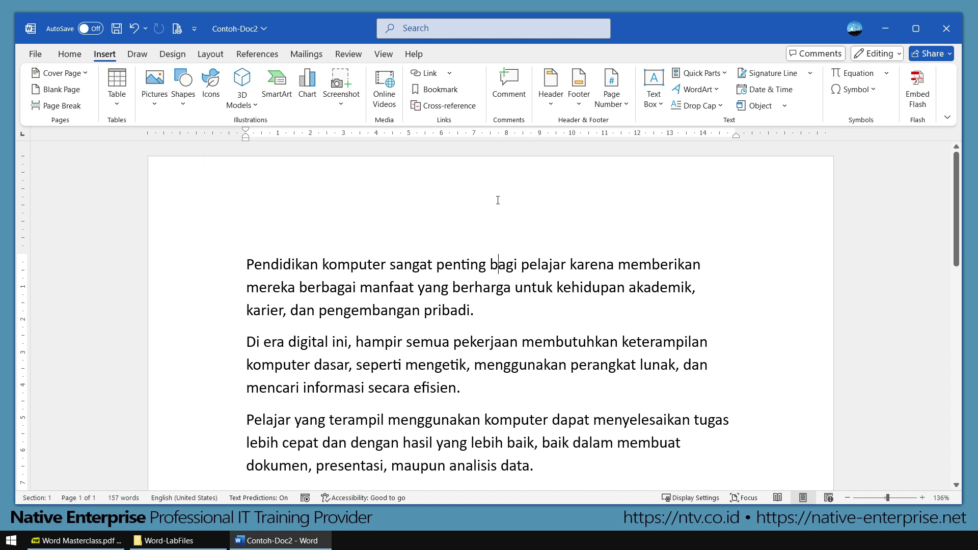
{"action": "double_click", "coordinate": [497, 200]}
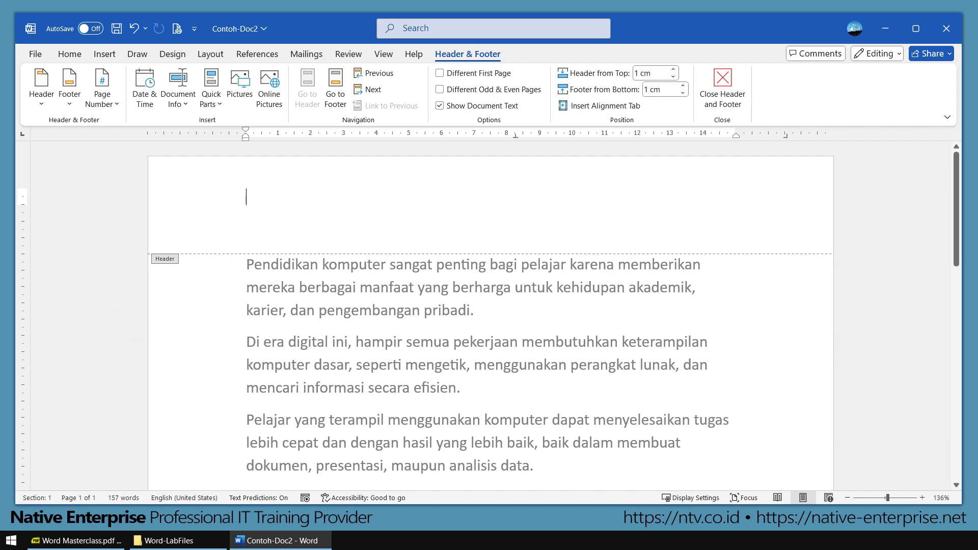
{"action": "key", "text": "ctrl+1"}
{"action": "left_click", "coordinate": [135, 281]}
{"action": "left_click_drag", "start_coordinate": [176, 196], "coordinate": [319, 259]}
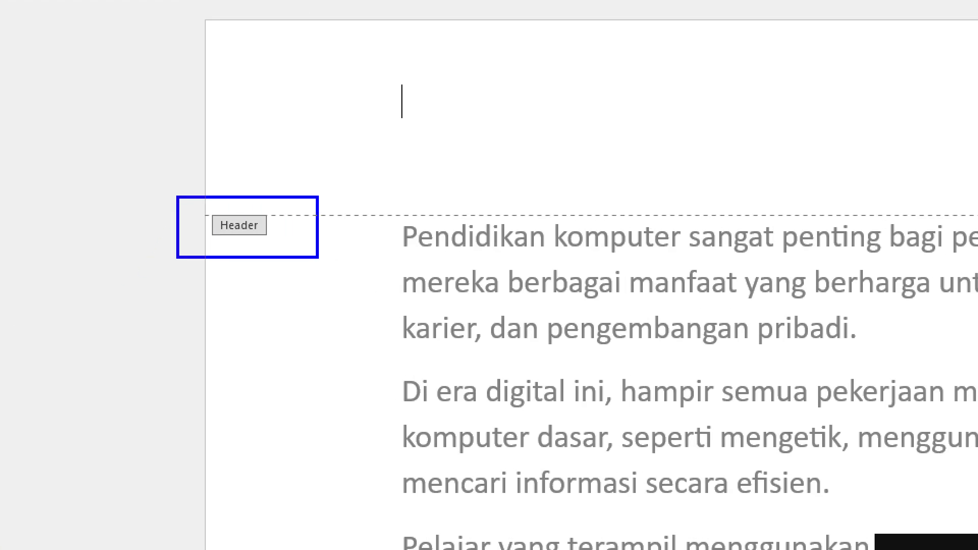
{"action": "key", "text": "Escape"}
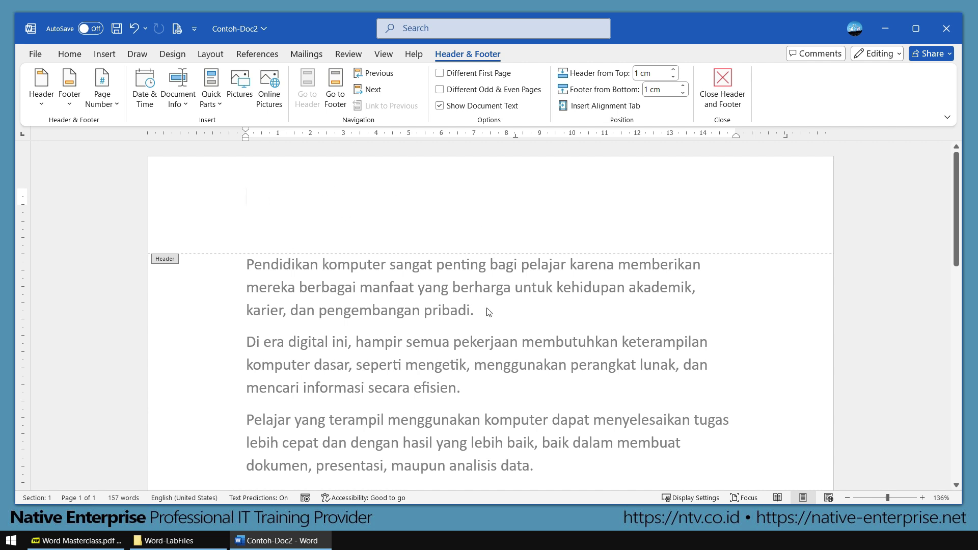
{"action": "type", "text": "Laporan"}
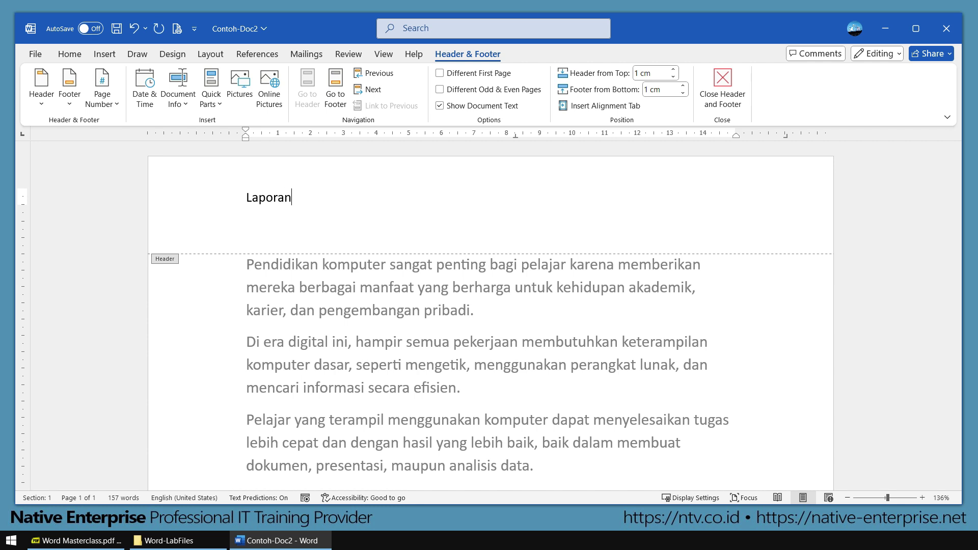
{"action": "double_click", "coordinate": [513, 366]}
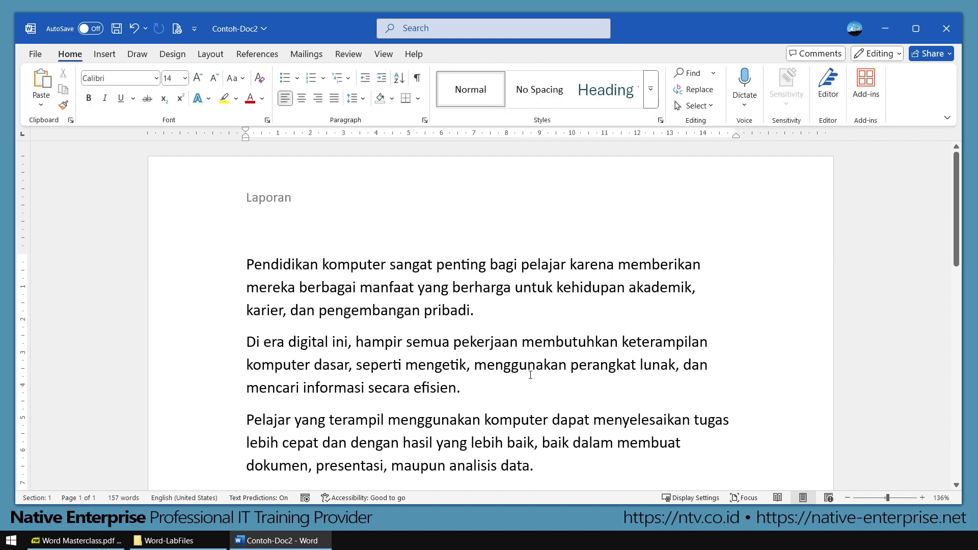
- Open the footer area at the bottom of the page, enter the sample text "jsakhflsdjfl" and return to the body text
{"action": "scroll", "coordinate": [525, 337], "scroll_direction": "down", "scroll_amount": 10}
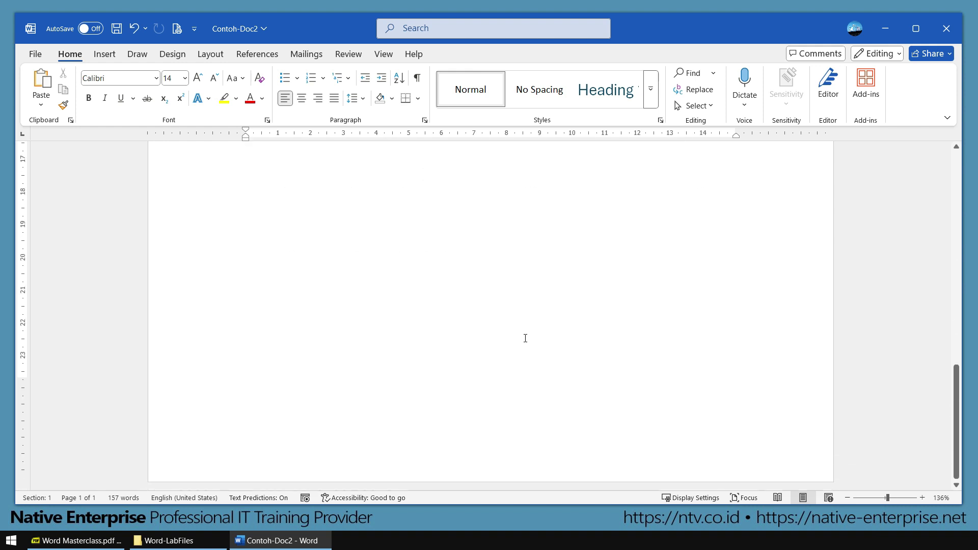
{"action": "left_click_drag", "start_coordinate": [140, 413], "coordinate": [840, 473]}
{"action": "key", "text": "Escape"}
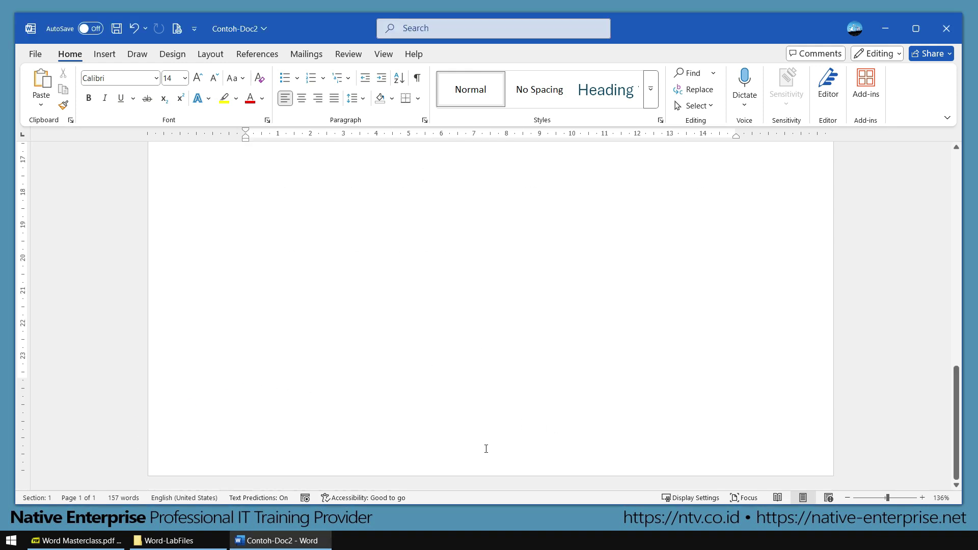
{"action": "double_click", "coordinate": [485, 456]}
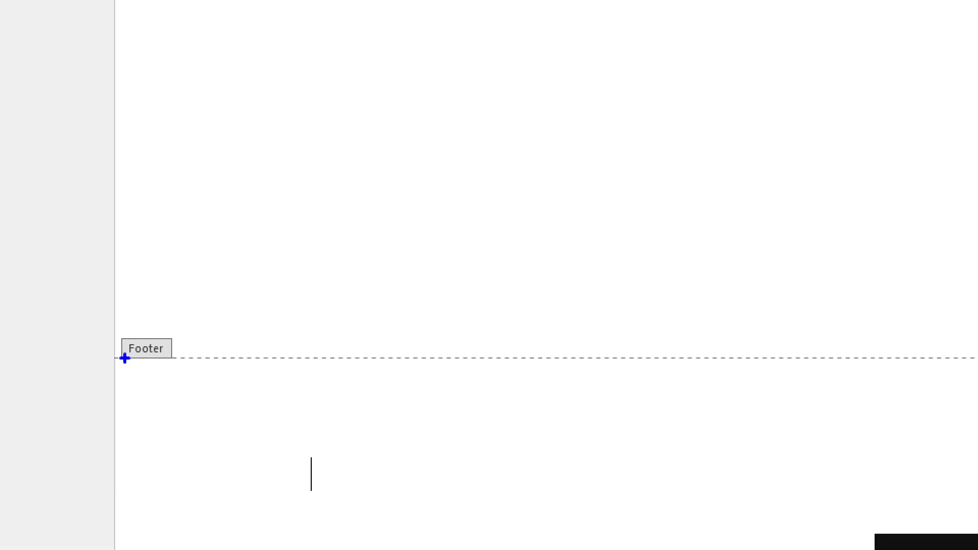
{"action": "left_click_drag", "start_coordinate": [133, 355], "coordinate": [198, 391]}
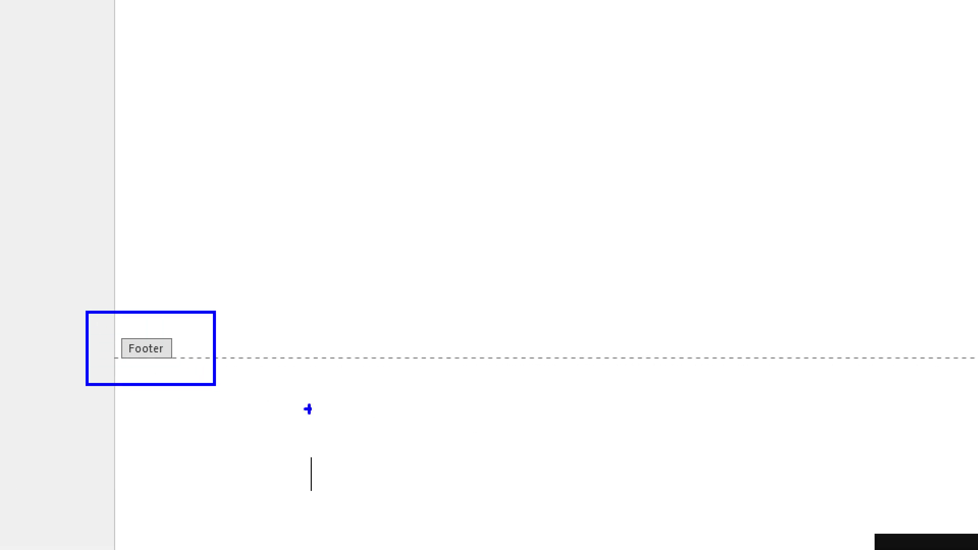
{"action": "key", "text": "Escape"}
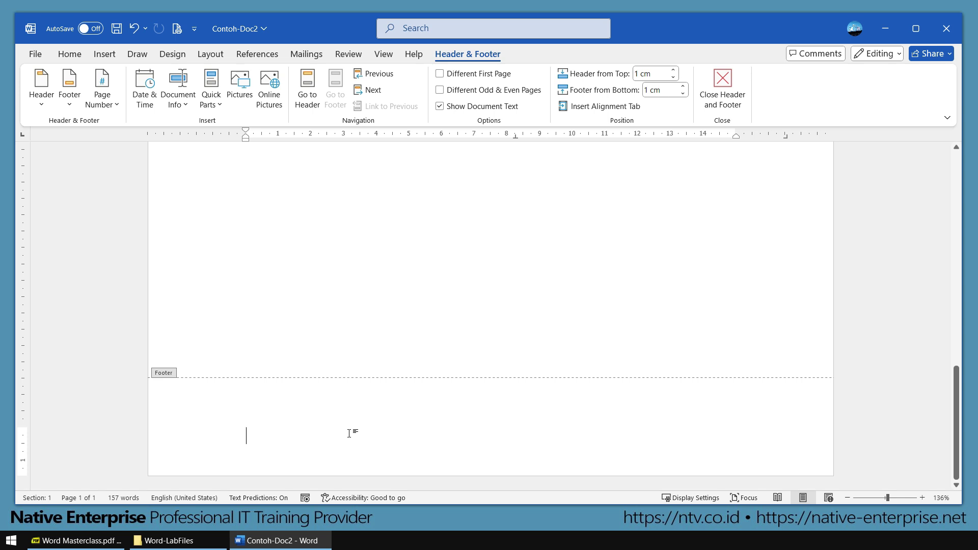
{"action": "type", "text": "jsakhflsdjfl"}
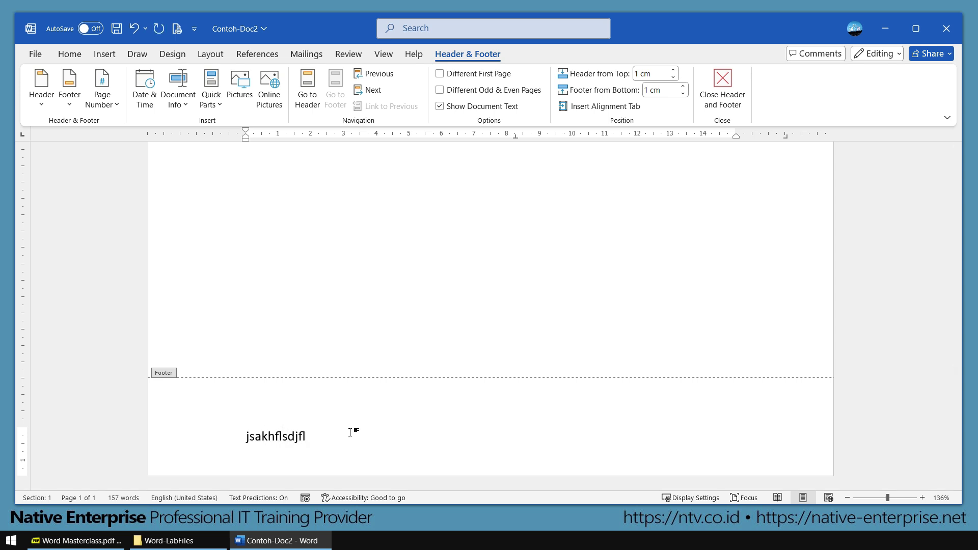
{"action": "double_click", "coordinate": [483, 193]}
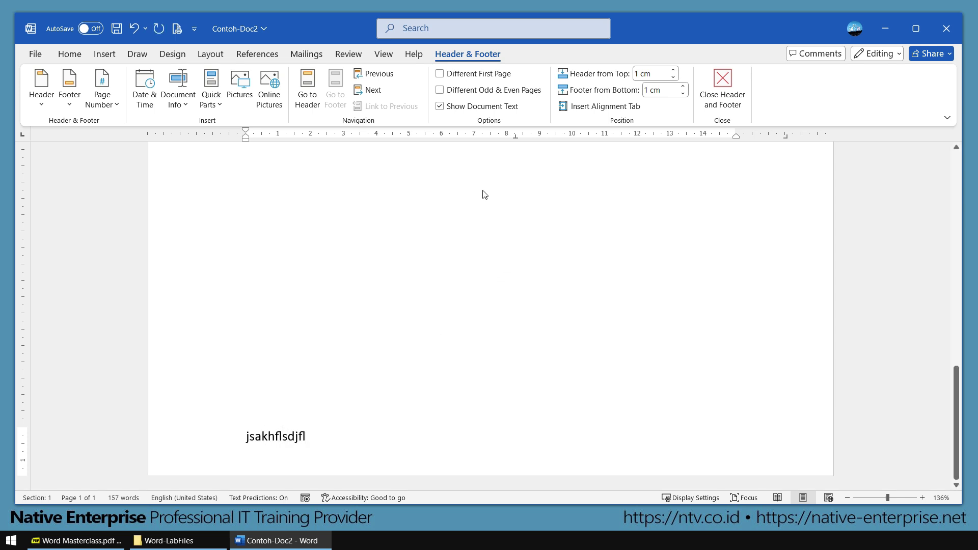
- Undo the trial footer and header text, and check that both areas are empty
{"action": "scroll", "coordinate": [473, 263], "scroll_direction": "up", "scroll_amount": 10}
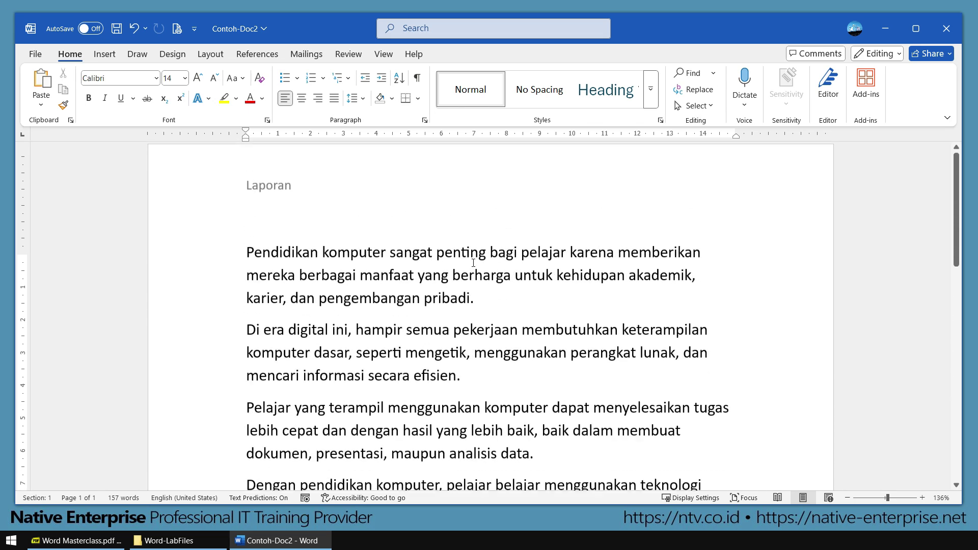
{"action": "key", "text": "ctrl+z"}
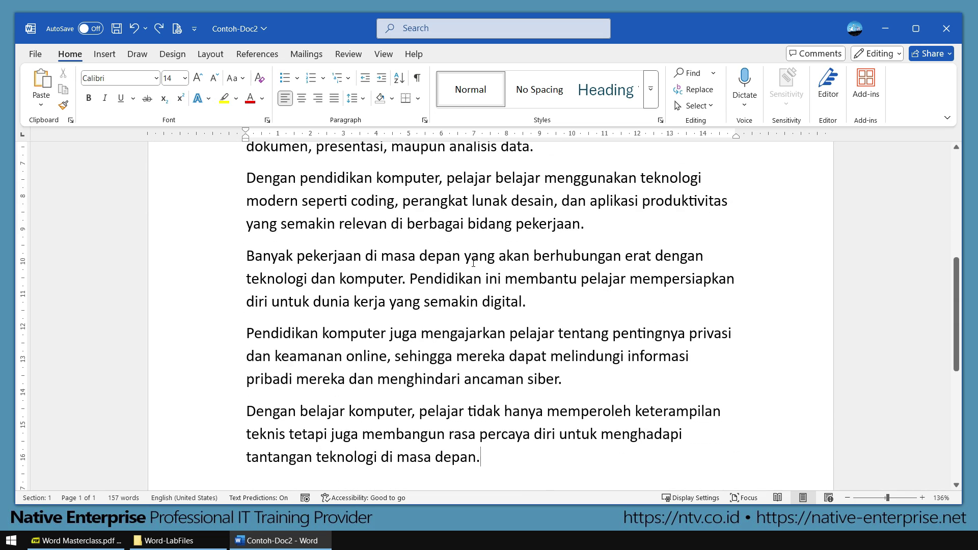
{"action": "key", "text": "ctrl+z"}
{"action": "scroll", "coordinate": [441, 308], "scroll_direction": "down", "scroll_amount": 10}
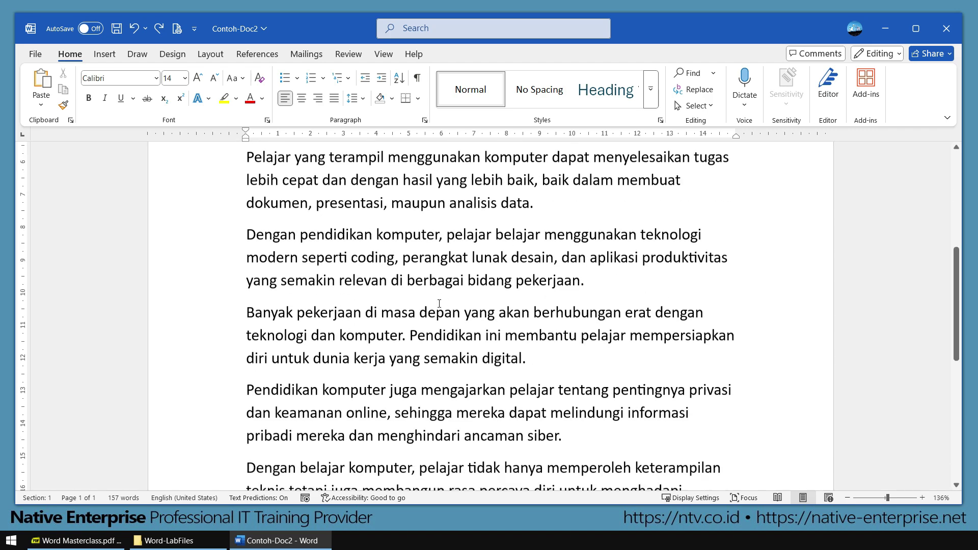
{"action": "scroll", "coordinate": [441, 304], "scroll_direction": "up", "scroll_amount": 4}
{"action": "scroll", "coordinate": [440, 304], "scroll_direction": "up", "scroll_amount": 5}
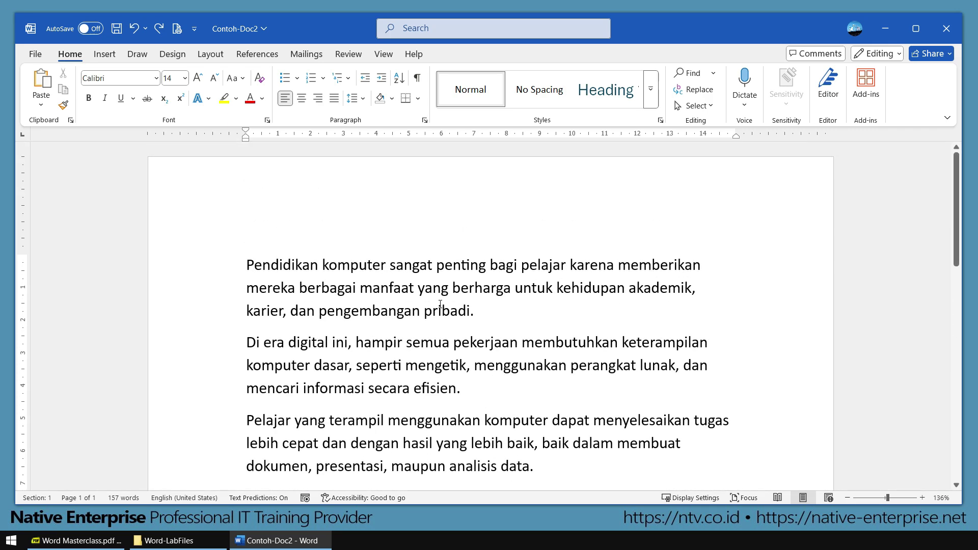
- Enter "Laporan" in the page header and center it horizontally
{"action": "double_click", "coordinate": [421, 184]}
{"action": "type", "text": "Laporan"}
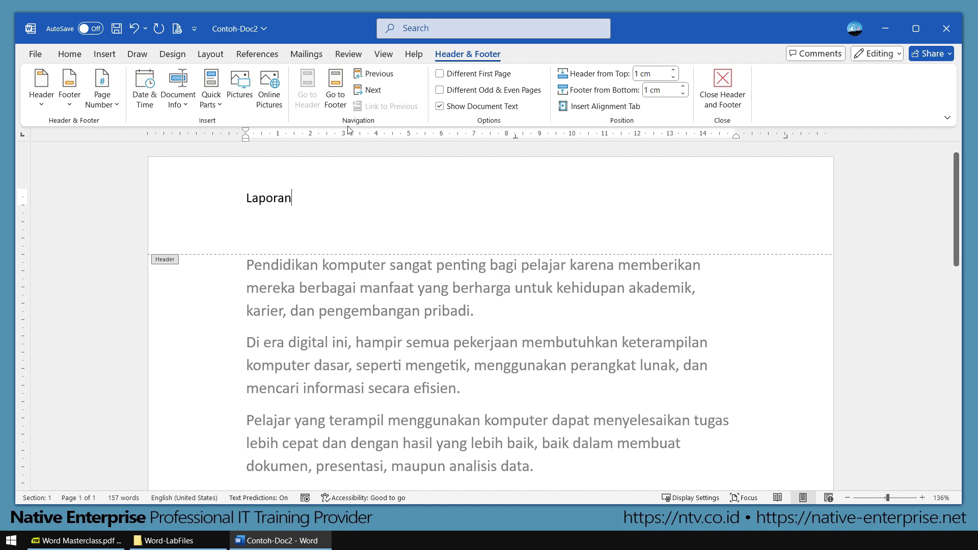
{"action": "left_click", "coordinate": [74, 57]}
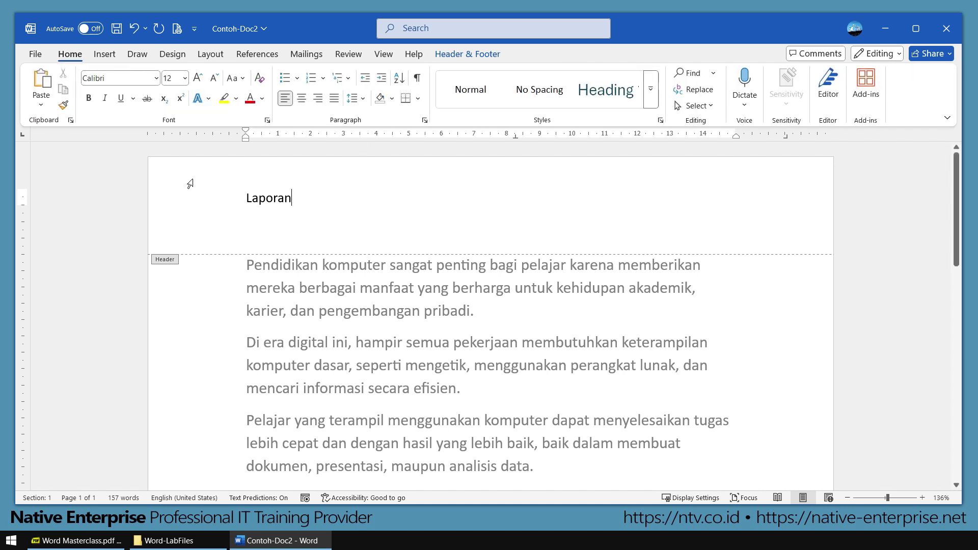
{"action": "left_click", "coordinate": [301, 97]}
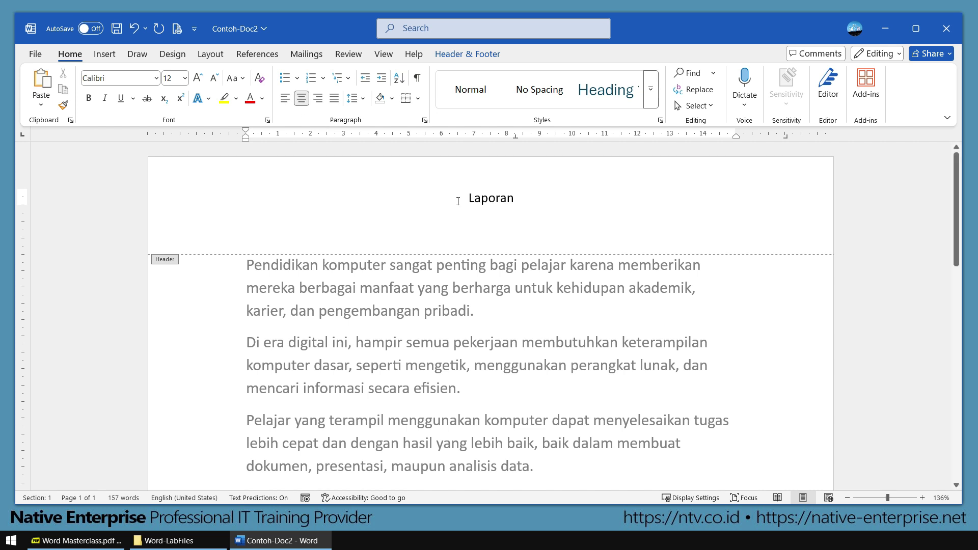
- Make the header text "Laporan" bold and return to the document body
{"action": "left_click_drag", "start_coordinate": [458, 202], "coordinate": [539, 199]}
{"action": "left_click", "coordinate": [89, 98]}
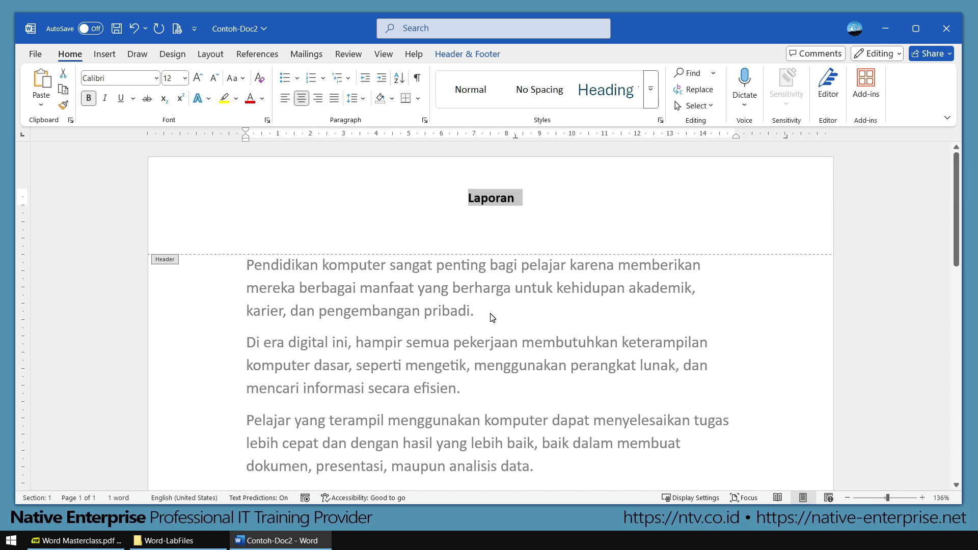
{"action": "double_click", "coordinate": [529, 324]}
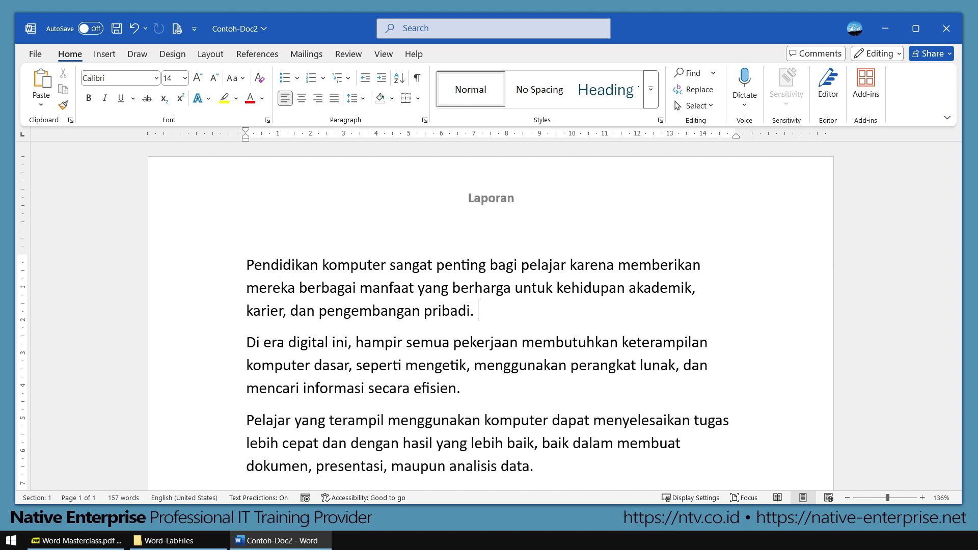
- Undo the bold formatting, the centering and the entry of the header text "Laporan"
{"action": "key", "text": "ctrl+z"}
{"action": "key", "text": "ctrl+z"}
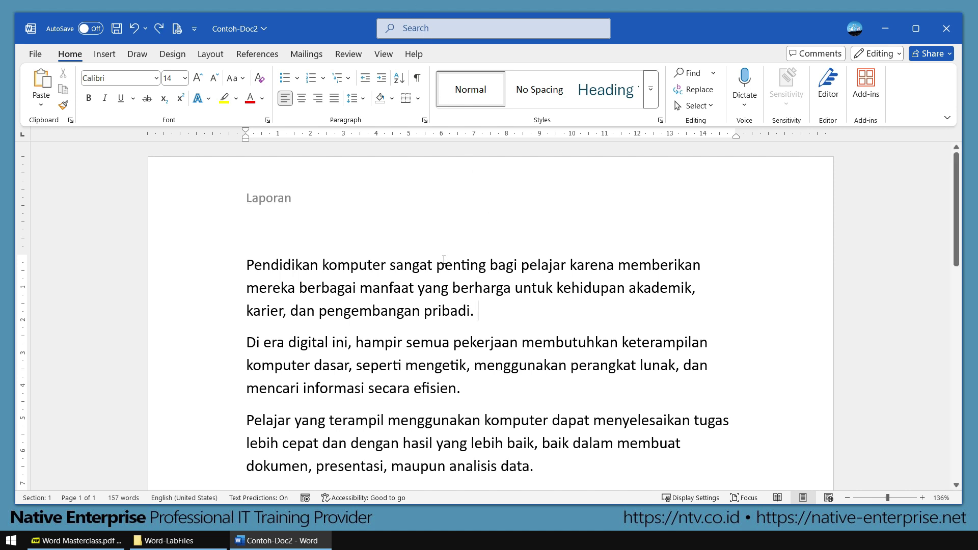
{"action": "key", "text": "ctrl+z"}
- Insert a Next Page section break before the paragraph that begins "Pelajar yang terampil"
{"action": "scroll", "coordinate": [341, 256], "scroll_direction": "down", "scroll_amount": 3}
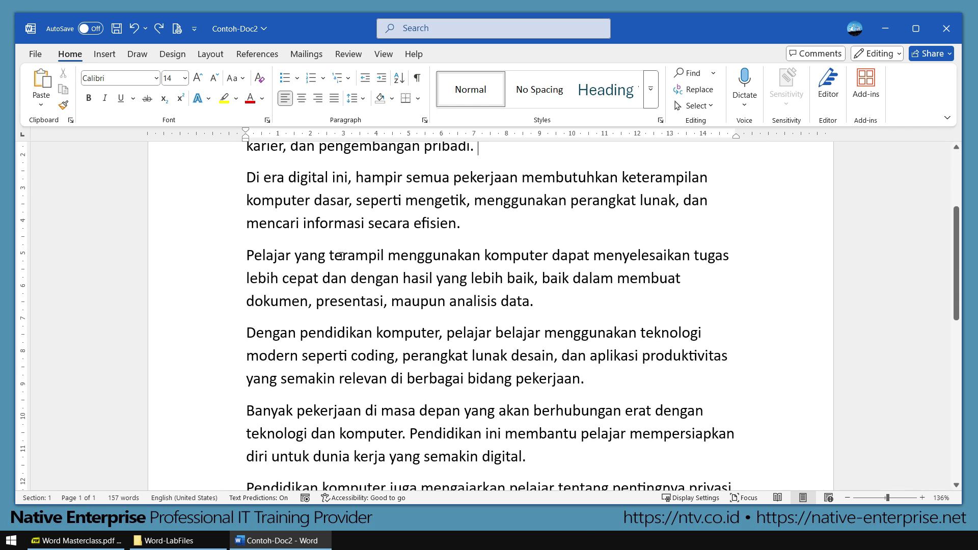
{"action": "left_click", "coordinate": [247, 255]}
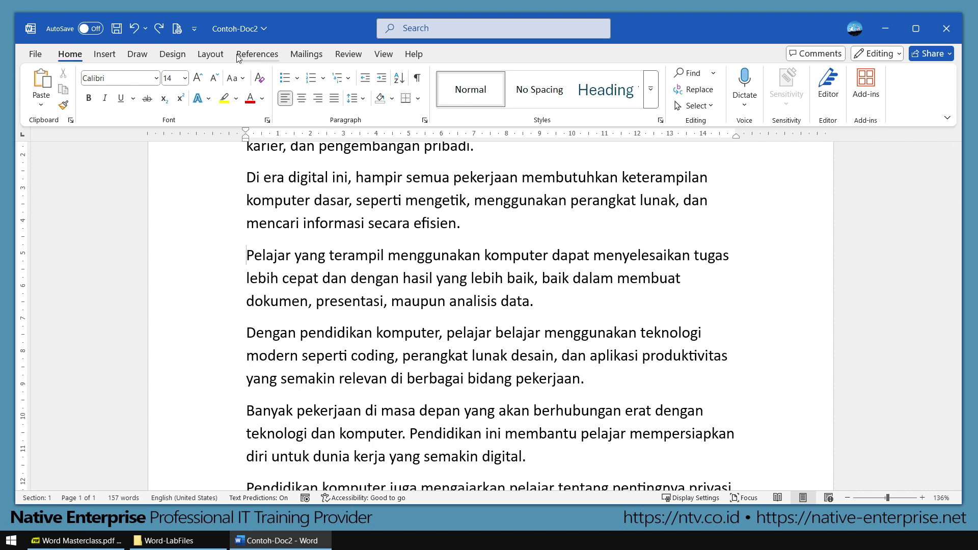
{"action": "left_click", "coordinate": [211, 56]}
{"action": "left_click", "coordinate": [200, 75]}
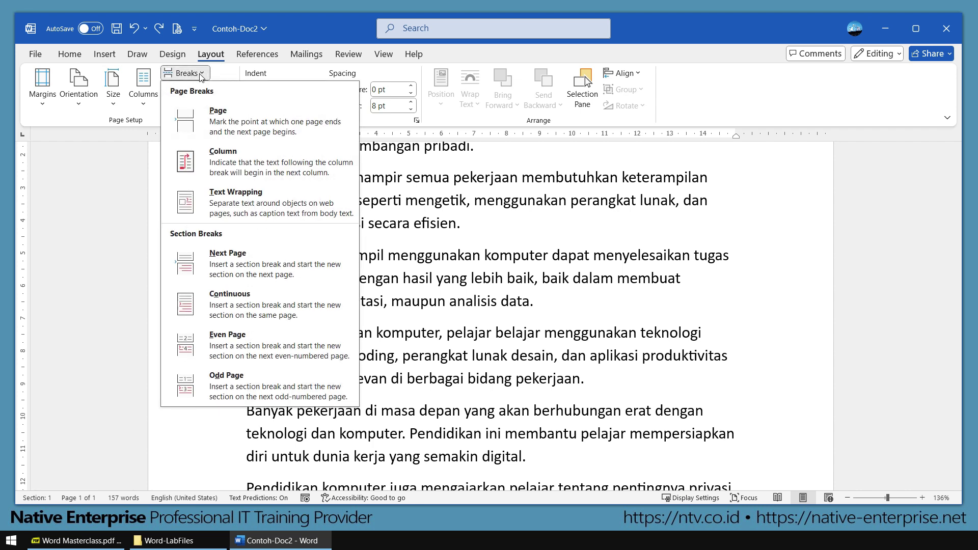
{"action": "left_click", "coordinate": [274, 267]}
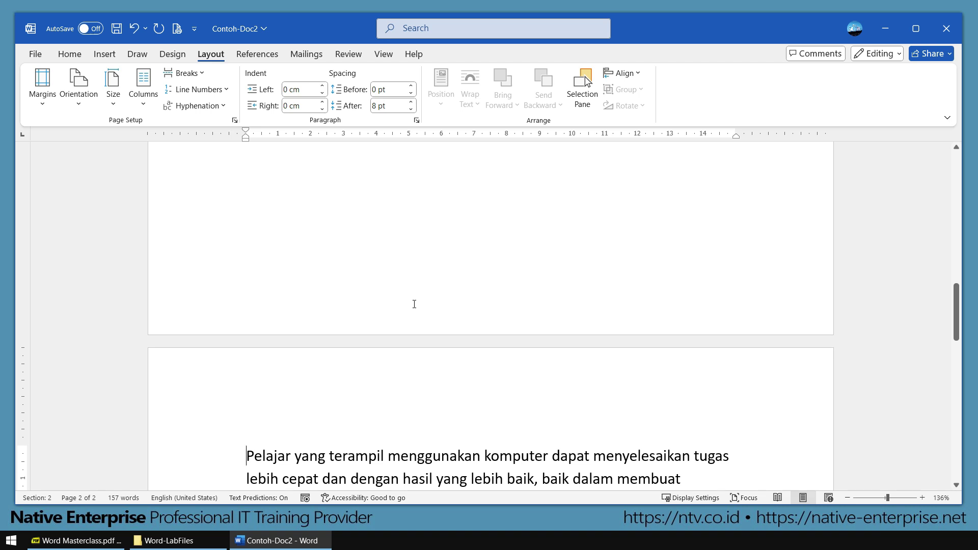
- Inspect the section break at the end of the first page's text by temporarily showing the formatting marks
{"action": "scroll", "coordinate": [376, 395], "scroll_direction": "down", "scroll_amount": 5}
{"action": "scroll", "coordinate": [338, 343], "scroll_direction": "up", "scroll_amount": 10}
{"action": "scroll", "coordinate": [338, 344], "scroll_direction": "up", "scroll_amount": 6}
{"action": "left_click", "coordinate": [496, 313]}
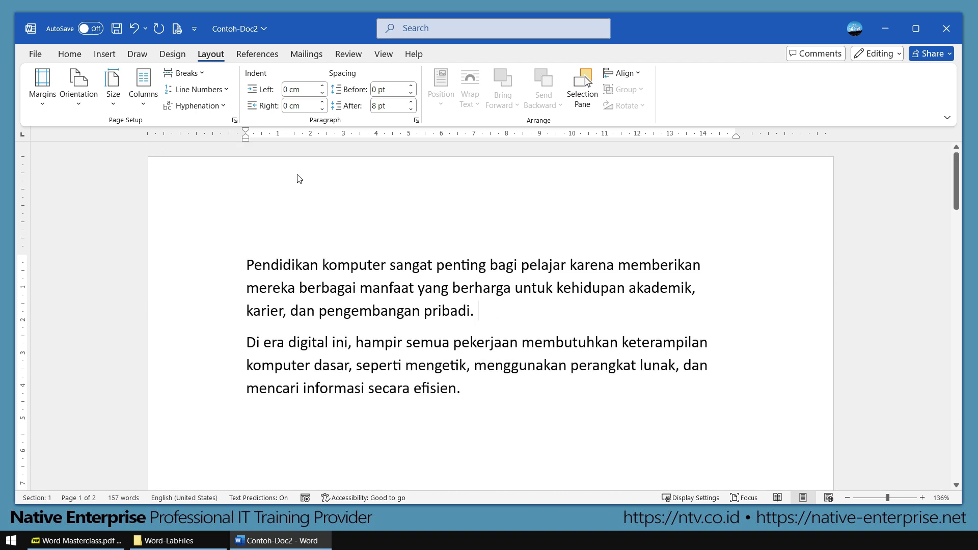
{"action": "left_click", "coordinate": [70, 53]}
{"action": "left_click", "coordinate": [416, 78]}
{"action": "key", "text": "ctrl+2"}
{"action": "left_click_drag", "start_coordinate": [460, 373], "coordinate": [740, 411]}
{"action": "left_click_drag", "start_coordinate": [679, 406], "coordinate": [730, 437]}
{"action": "key", "text": "Escape"}
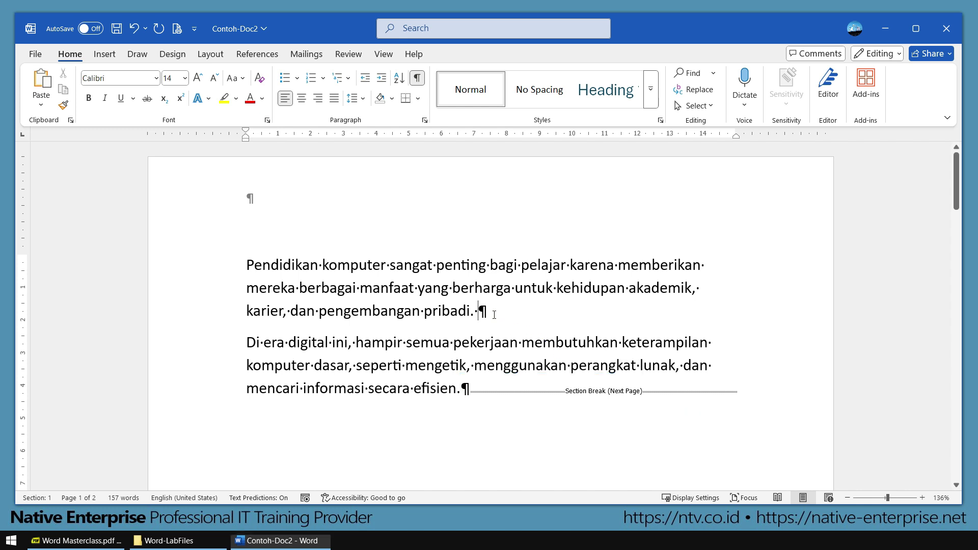
{"action": "left_click", "coordinate": [416, 78]}
- Enter "Laporan" in the Section 2 header while it is still linked to the previous section, and return to the body
{"action": "scroll", "coordinate": [413, 261], "scroll_direction": "down", "scroll_amount": 3}
{"action": "scroll", "coordinate": [414, 261], "scroll_direction": "down", "scroll_amount": 10}
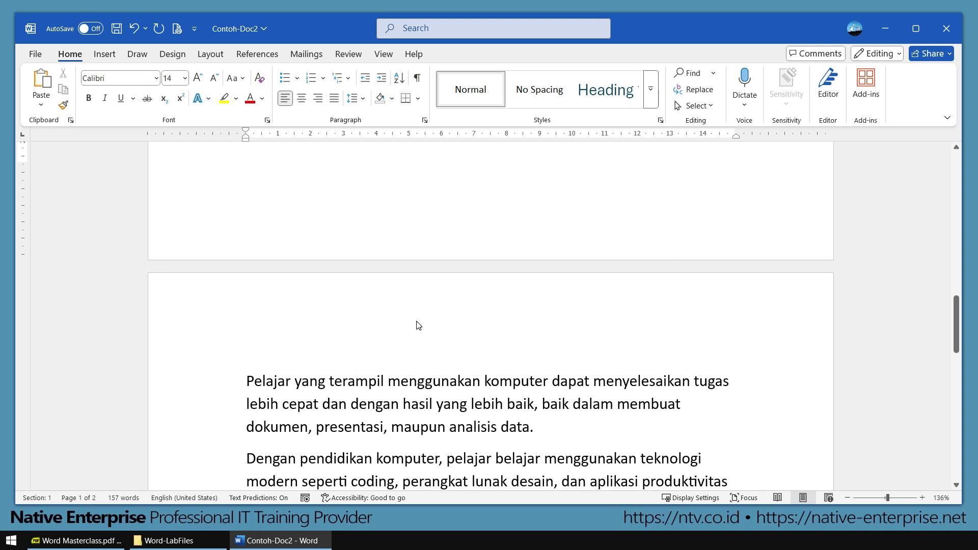
{"action": "scroll", "coordinate": [417, 325], "scroll_direction": "down", "scroll_amount": 2}
{"action": "double_click", "coordinate": [448, 233]}
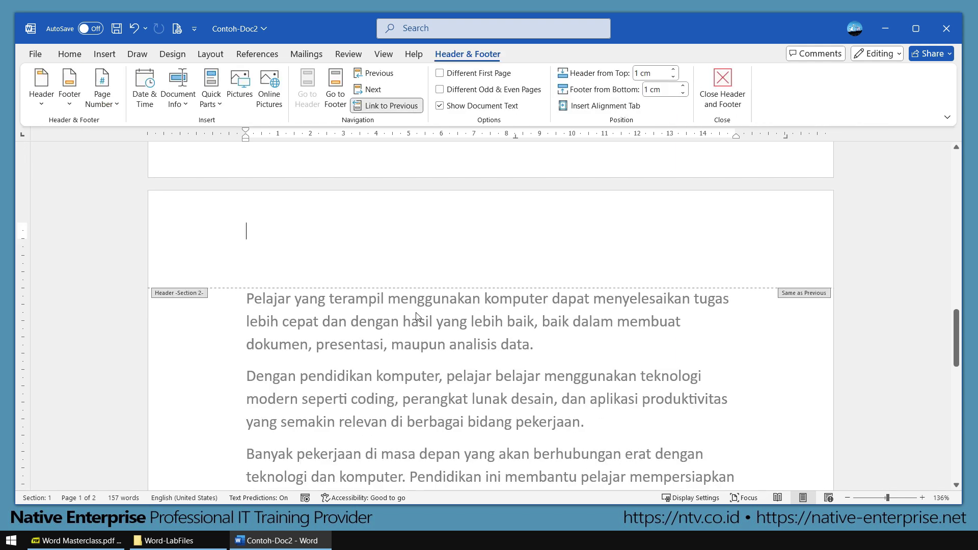
{"action": "type", "text": "Laporan"}
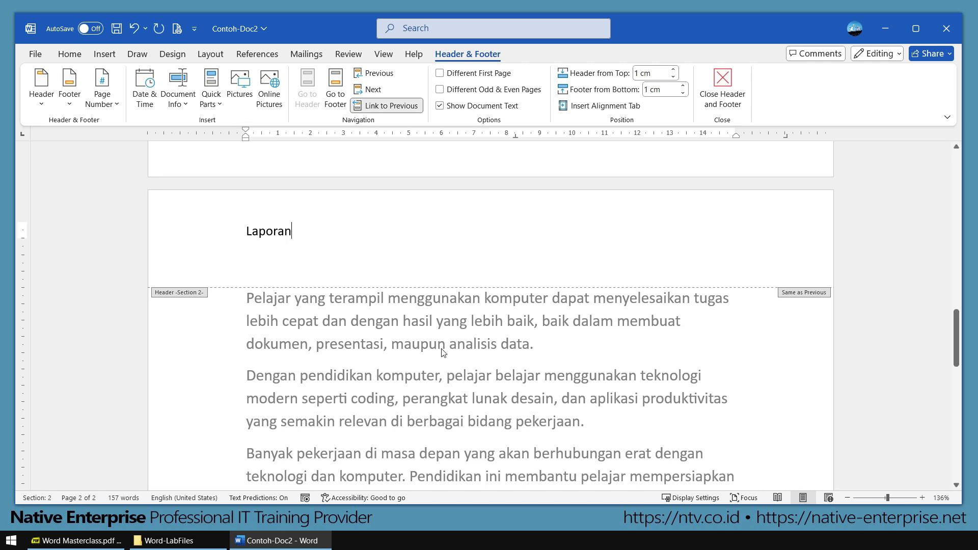
{"action": "double_click", "coordinate": [492, 353]}
- Compare the headers of both pages and undo the entry of the header text "Laporan"
{"action": "scroll", "coordinate": [493, 280], "scroll_direction": "up", "scroll_amount": 10}
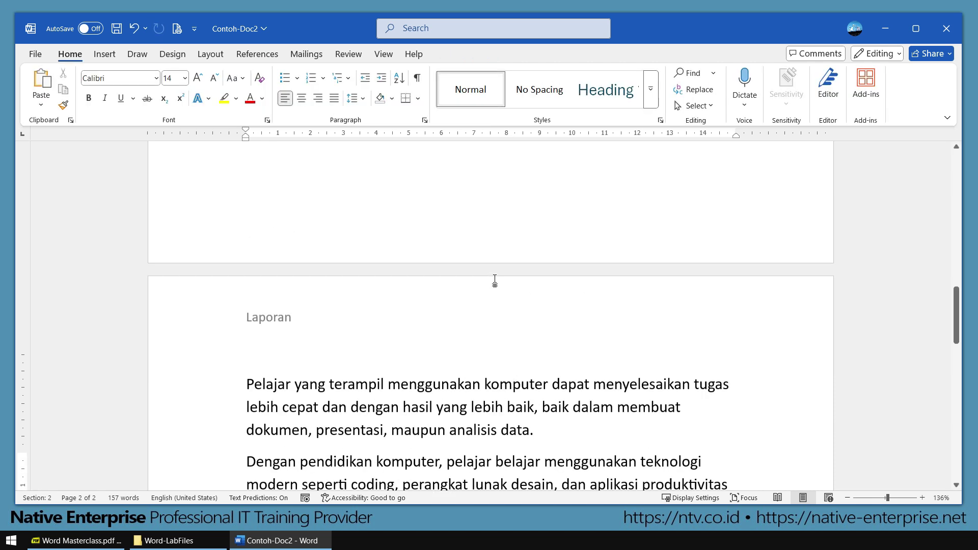
{"action": "scroll", "coordinate": [495, 279], "scroll_direction": "up", "scroll_amount": 1}
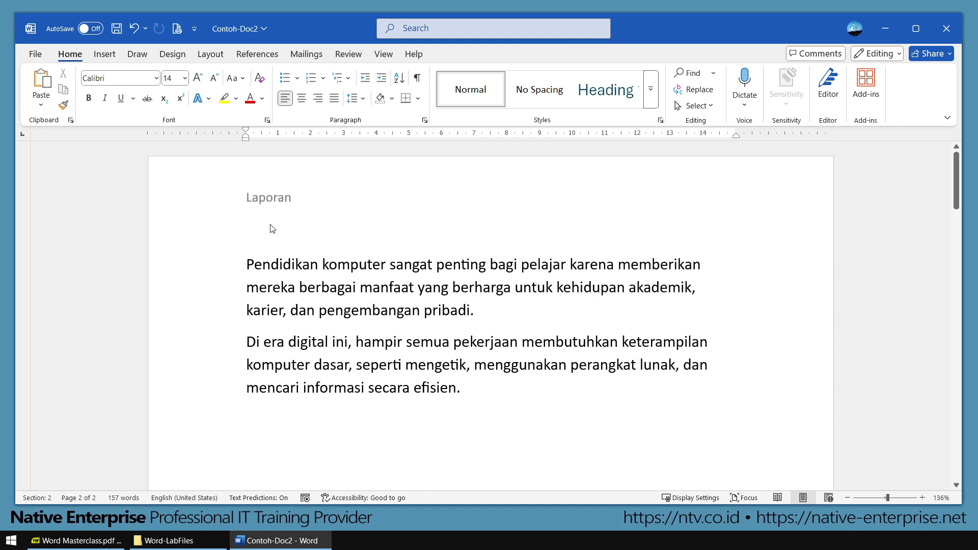
{"action": "scroll", "coordinate": [476, 300], "scroll_direction": "down", "scroll_amount": 15}
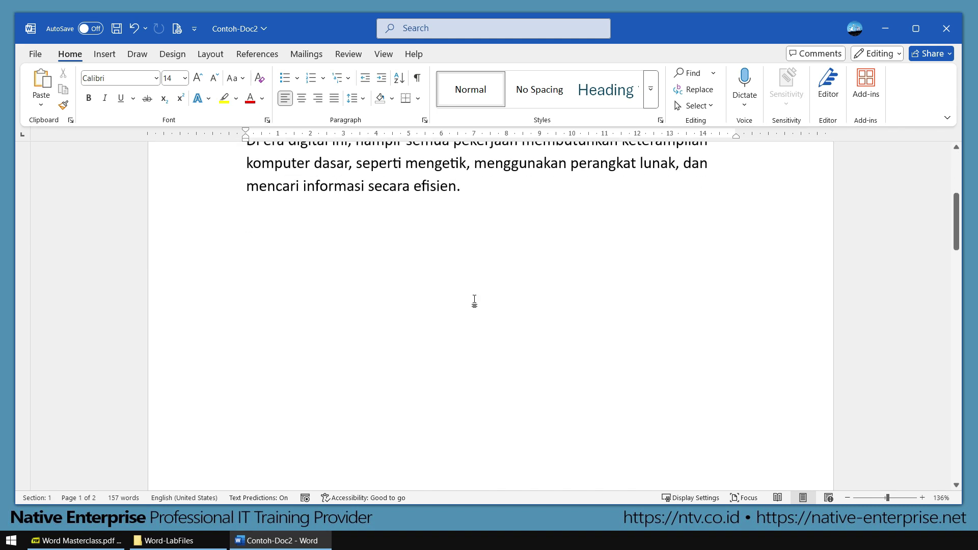
{"action": "scroll", "coordinate": [482, 307], "scroll_direction": "down", "scroll_amount": 2}
{"action": "scroll", "coordinate": [444, 299], "scroll_direction": "up", "scroll_amount": 3}
{"action": "key", "text": "ctrl+z"}
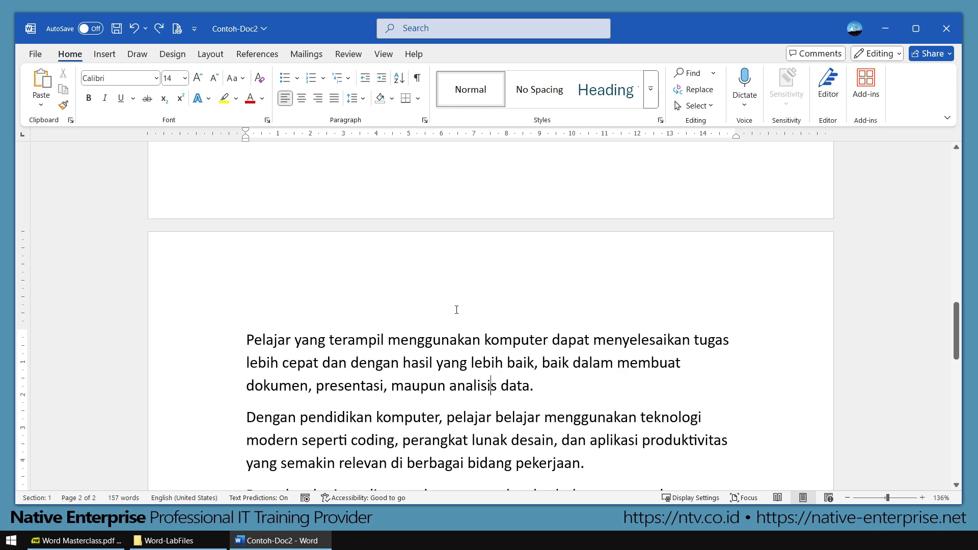
- Open the Section 2 header for editing and turn off its Link to Previous option
{"action": "scroll", "coordinate": [457, 310], "scroll_direction": "down", "scroll_amount": 3}
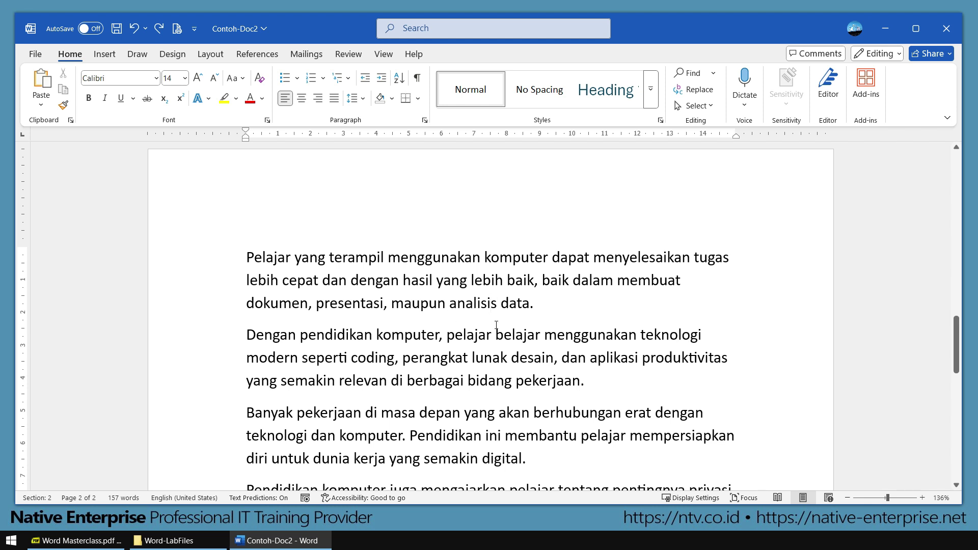
{"action": "double_click", "coordinate": [331, 188]}
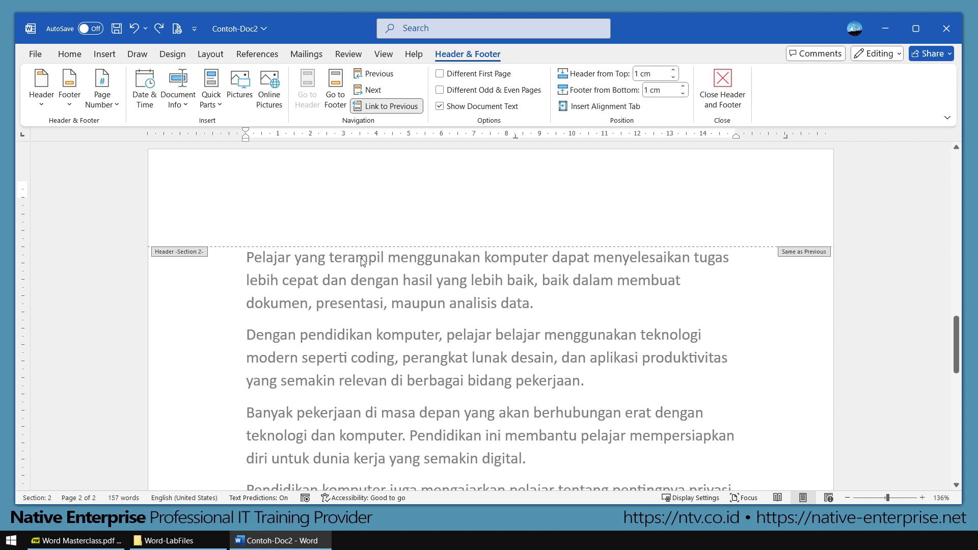
{"action": "mouse_move", "coordinate": [424, 35]}
{"action": "left_mouse_down"}
{"action": "mouse_move", "coordinate": [540, 74]}
{"action": "mouse_move", "coordinate": [535, 89]}
{"action": "mouse_move", "coordinate": [552, 104]}
{"action": "left_mouse_up"}
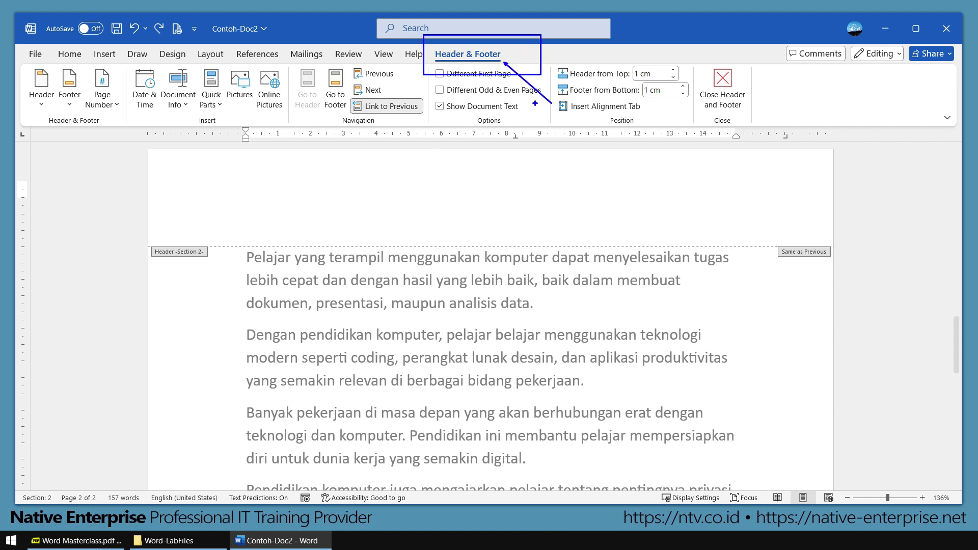
{"action": "key", "text": "e"}
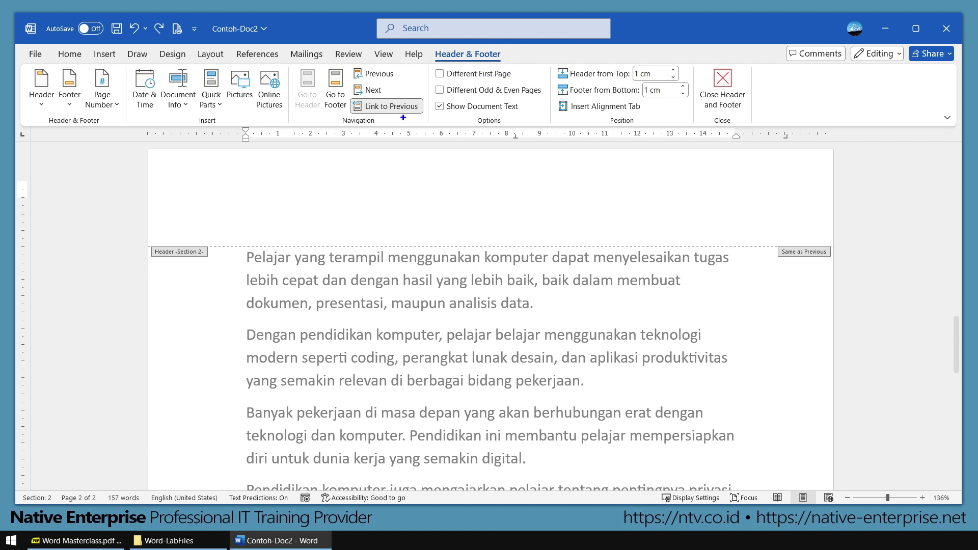
{"action": "mouse_move", "coordinate": [343, 91]}
{"action": "left_mouse_down"}
{"action": "mouse_move", "coordinate": [451, 121]}
{"action": "mouse_move", "coordinate": [423, 114]}
{"action": "mouse_move", "coordinate": [471, 152]}
{"action": "left_mouse_up"}
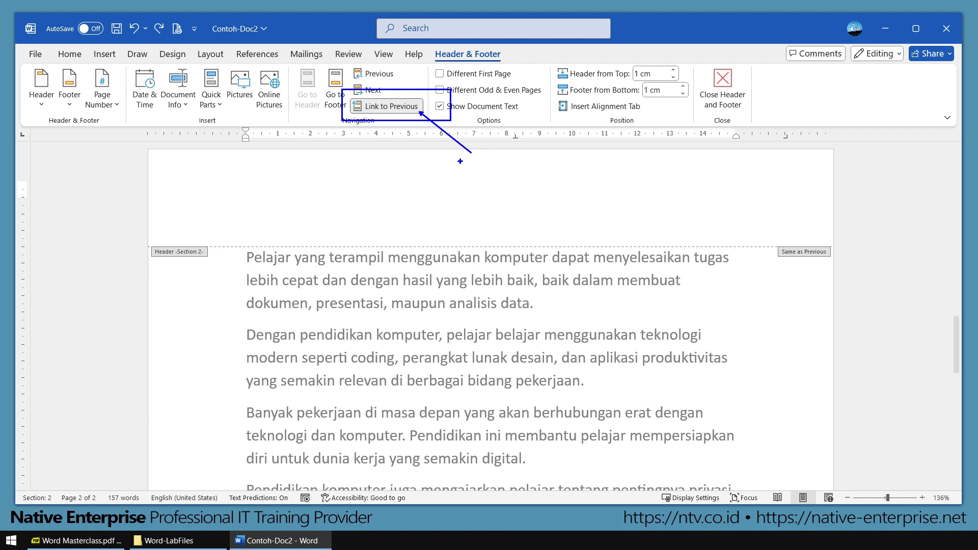
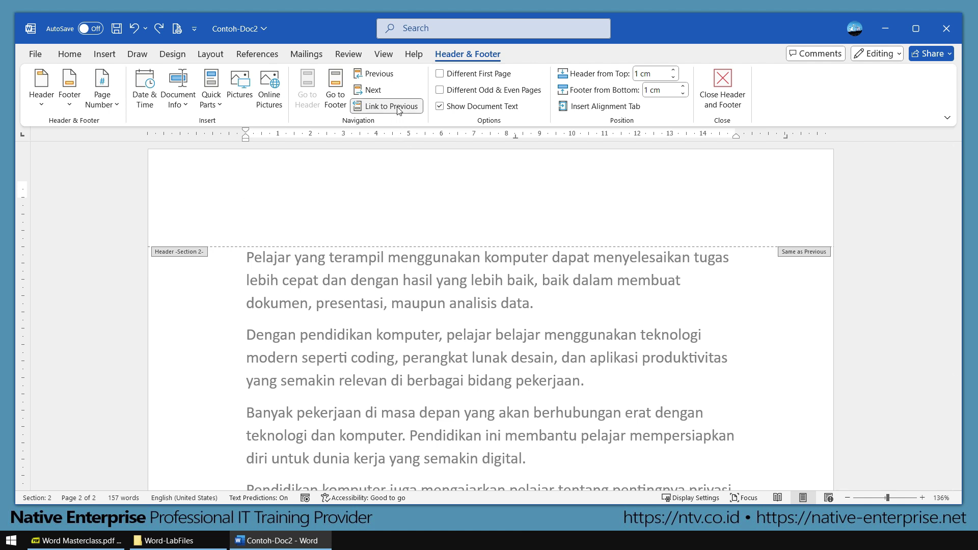
{"action": "left_click", "coordinate": [399, 109]}
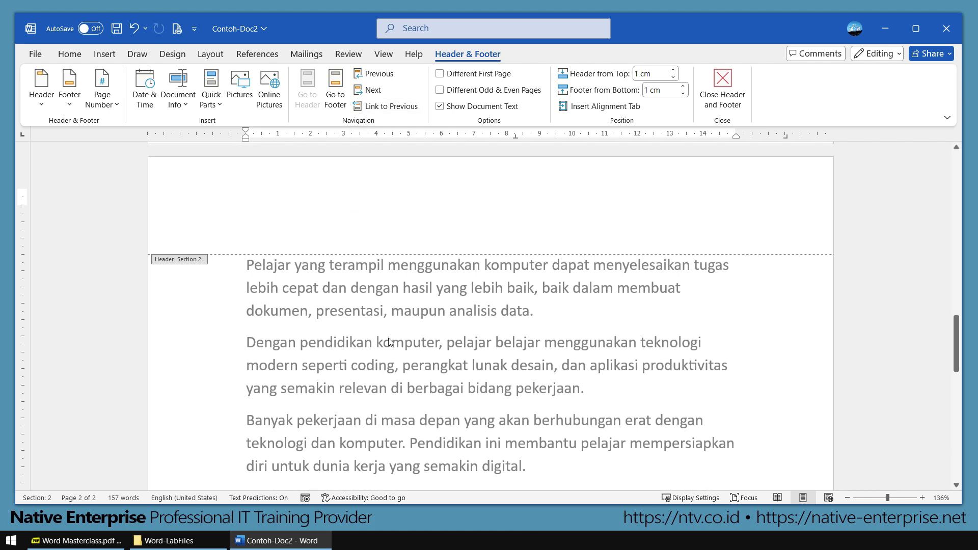
- Enter "Laporan" in the Section 2 header, return to the body and check the headers on both pages
{"action": "type", "text": "Laporan"}
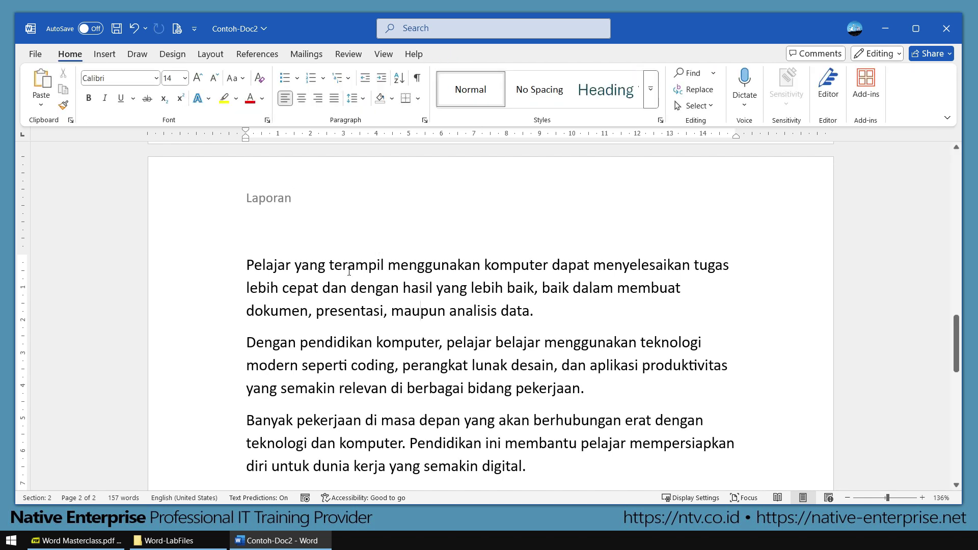
{"action": "scroll", "coordinate": [388, 279], "scroll_direction": "up", "scroll_amount": 8}
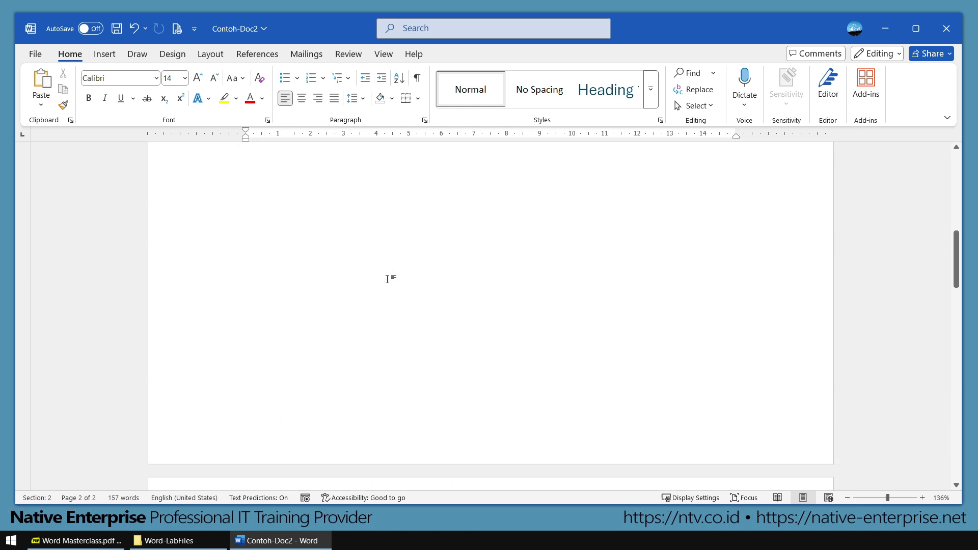
{"action": "scroll", "coordinate": [387, 279], "scroll_direction": "up", "scroll_amount": 4}
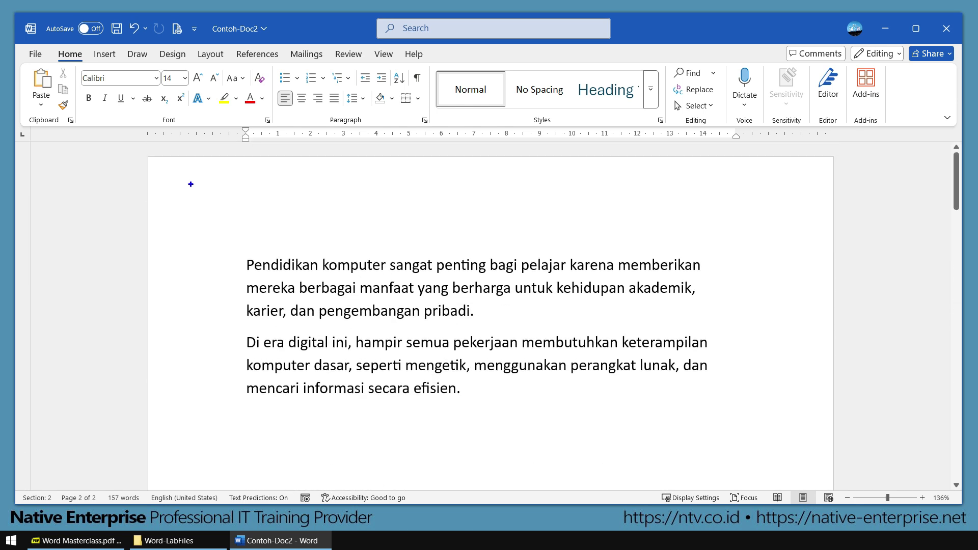
{"action": "left_click_drag", "start_coordinate": [145, 153], "coordinate": [518, 215]}
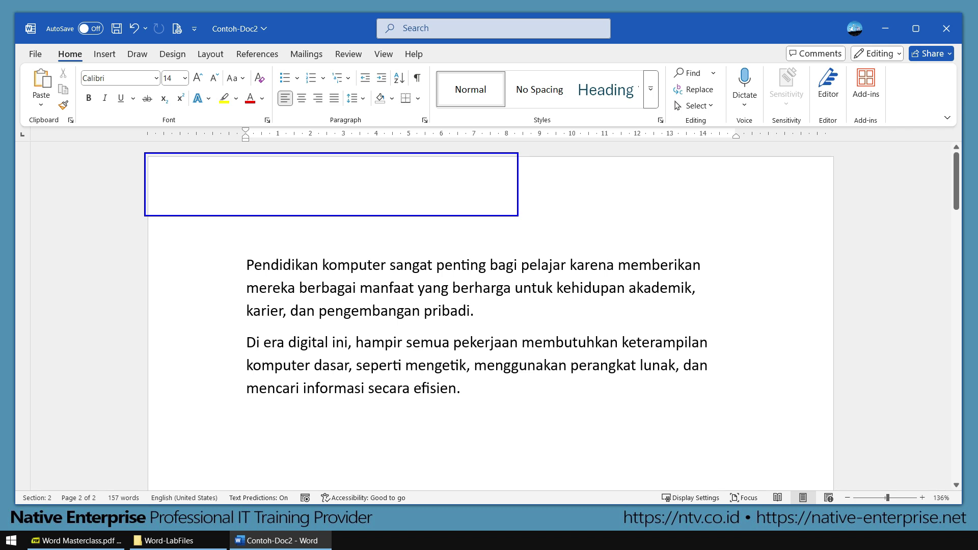
{"action": "key", "text": "Escape"}
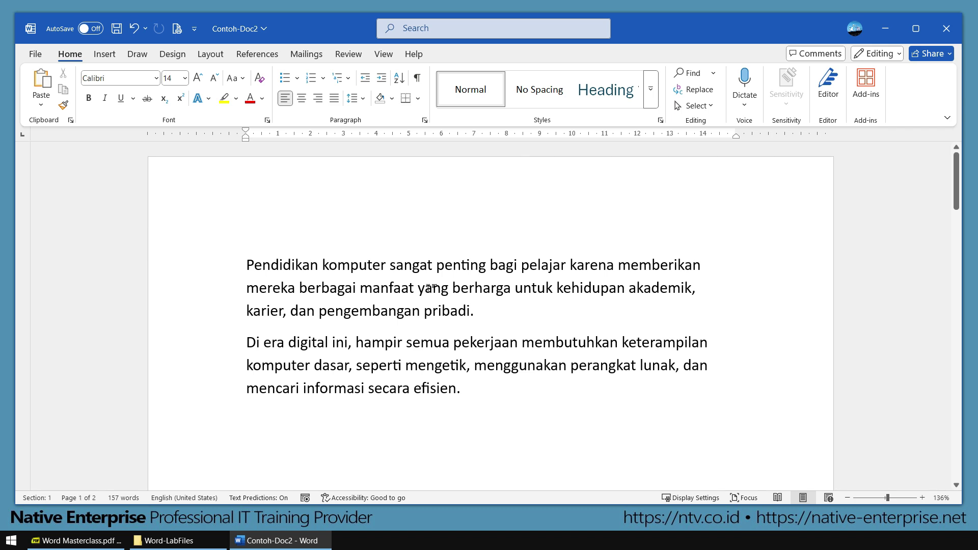
{"action": "scroll", "coordinate": [433, 284], "scroll_direction": "down", "scroll_amount": 10}
{"action": "scroll", "coordinate": [432, 283], "scroll_direction": "down", "scroll_amount": 7}
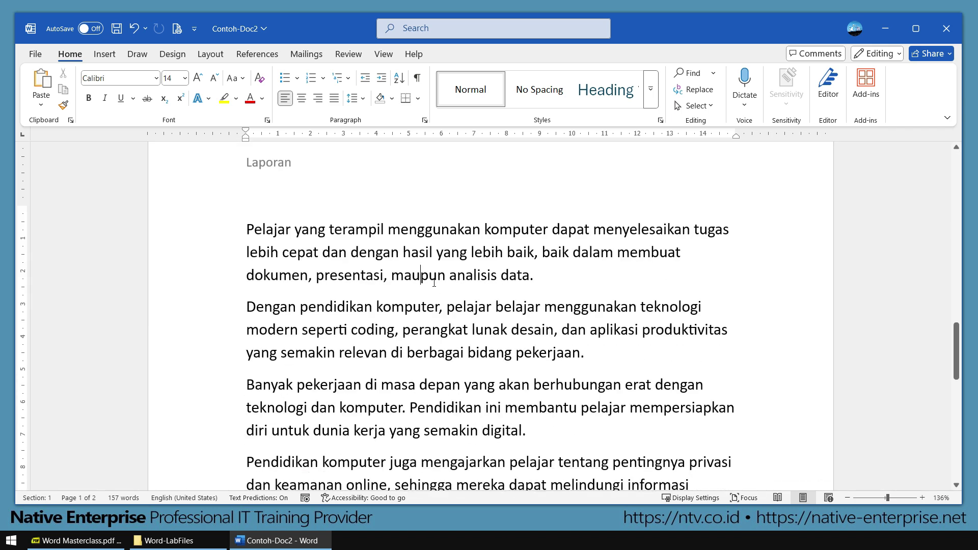
- Open the Section 2 footer for editing, try the text "Testing" in it and delete that text
{"action": "scroll", "coordinate": [382, 240], "scroll_direction": "down", "scroll_amount": 10}
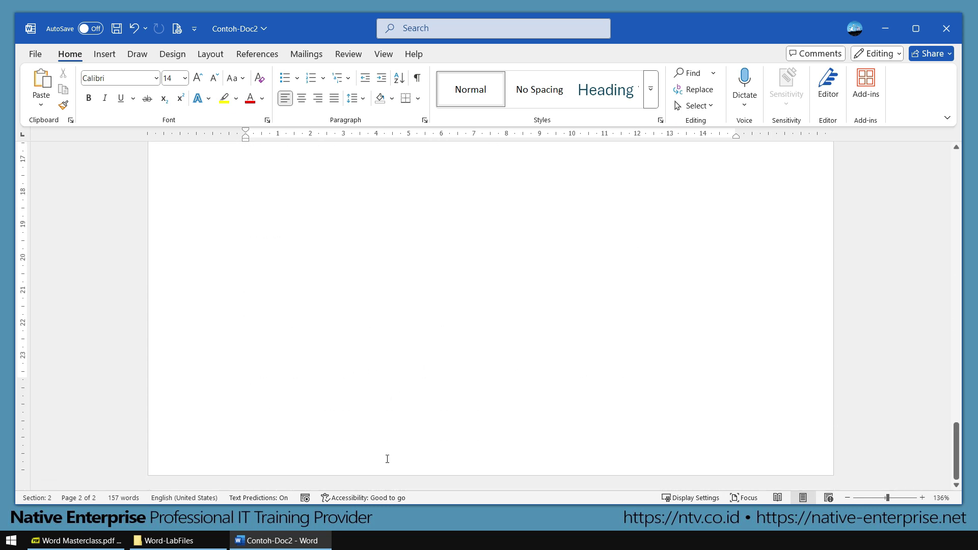
{"action": "double_click", "coordinate": [399, 432]}
{"action": "type", "text": "Testing"}
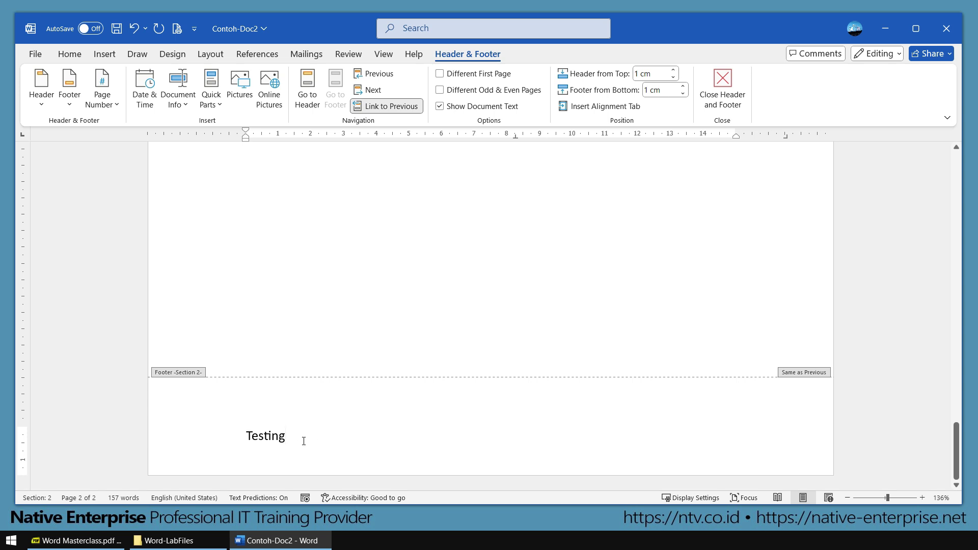
{"action": "left_click_drag", "start_coordinate": [304, 442], "coordinate": [223, 441]}
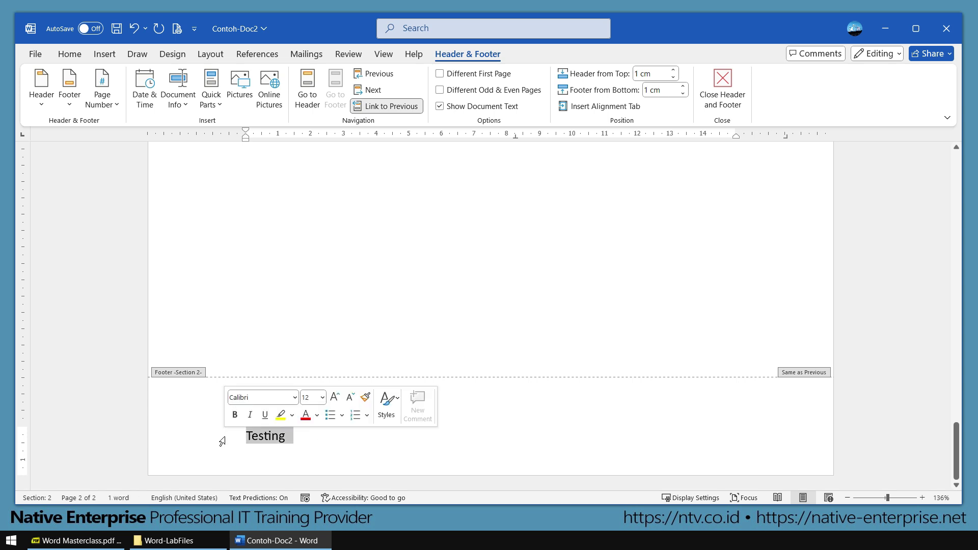
{"action": "key", "text": "Delete"}
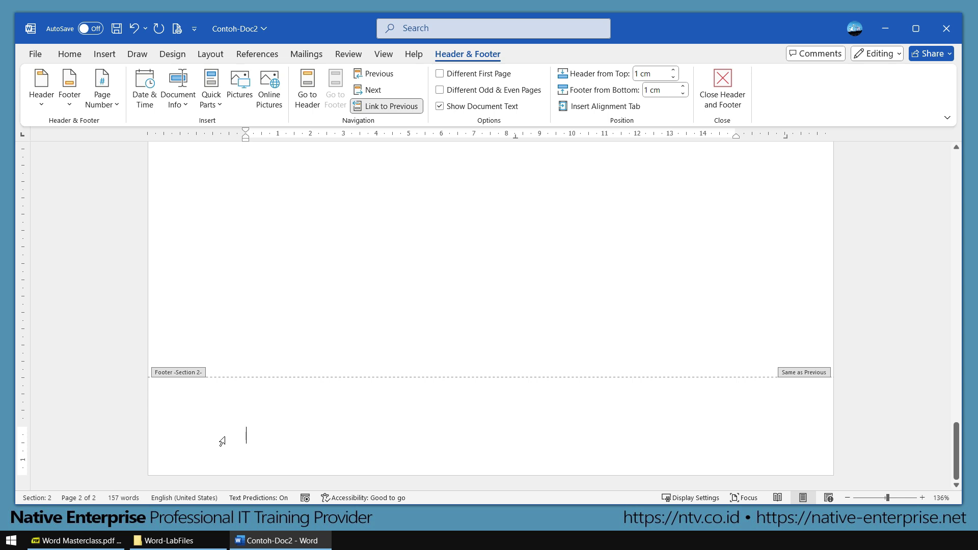
- Turn off Link to Previous for the Section 2 footer
{"action": "left_click_drag", "start_coordinate": [341, 85], "coordinate": [488, 135]}
{"action": "left_click_drag", "start_coordinate": [421, 118], "coordinate": [513, 185]}
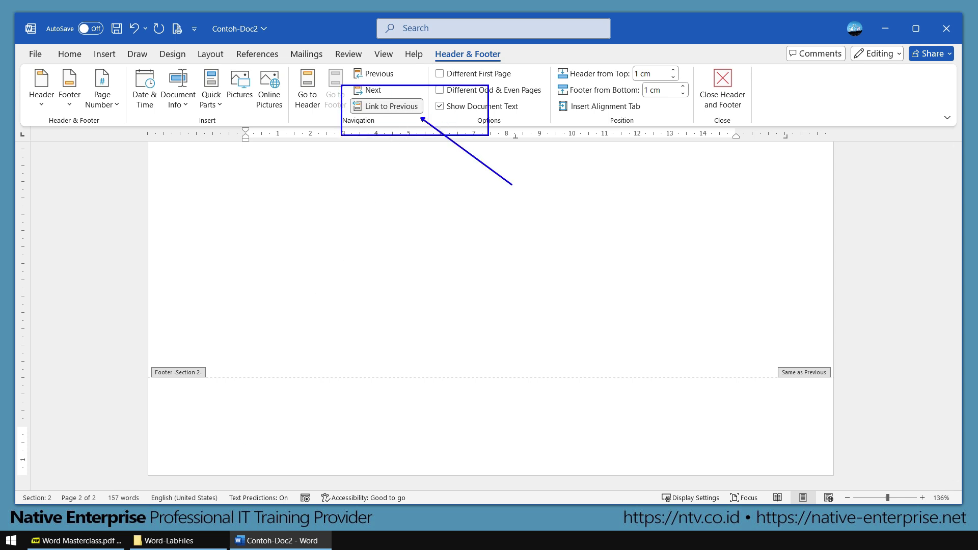
{"action": "left_click", "coordinate": [408, 107]}
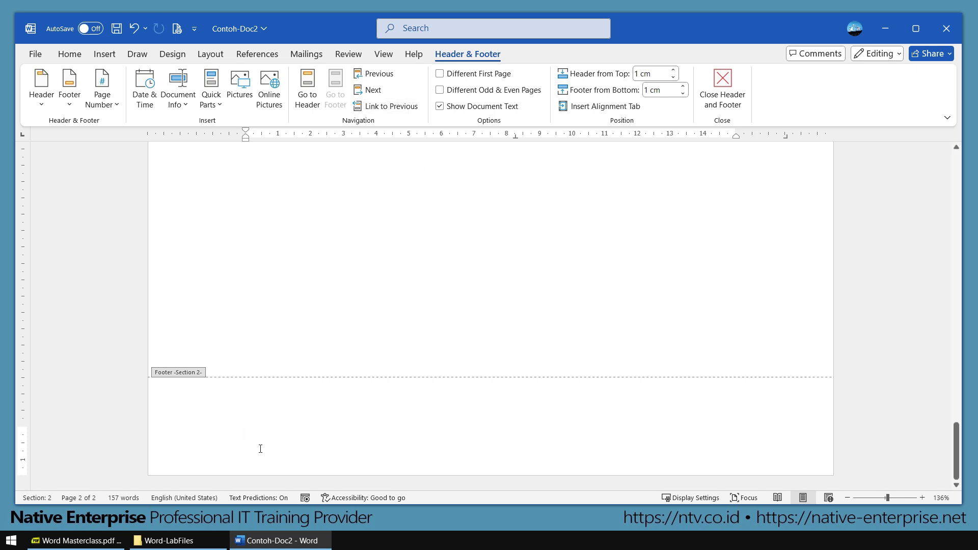
- Enter "Testing" in the Section 2 footer and return to the body text
{"action": "type", "text": "Testing"}
{"action": "double_click", "coordinate": [453, 223]}
{"action": "scroll", "coordinate": [445, 235], "scroll_direction": "up", "scroll_amount": 10}
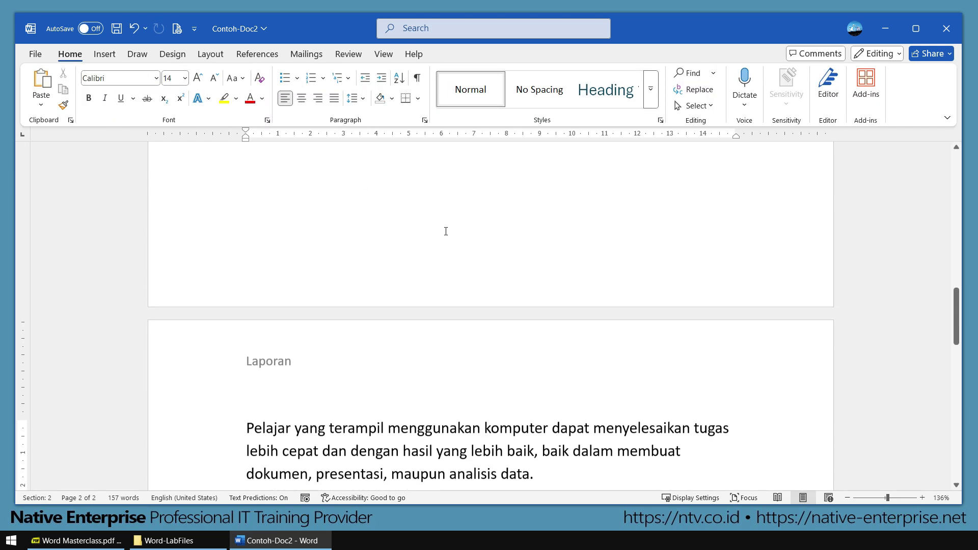
- Examine the headers and footers on both pages to compare Section 1 with Section 2
{"action": "scroll", "coordinate": [413, 238], "scroll_direction": "up", "scroll_amount": 10}
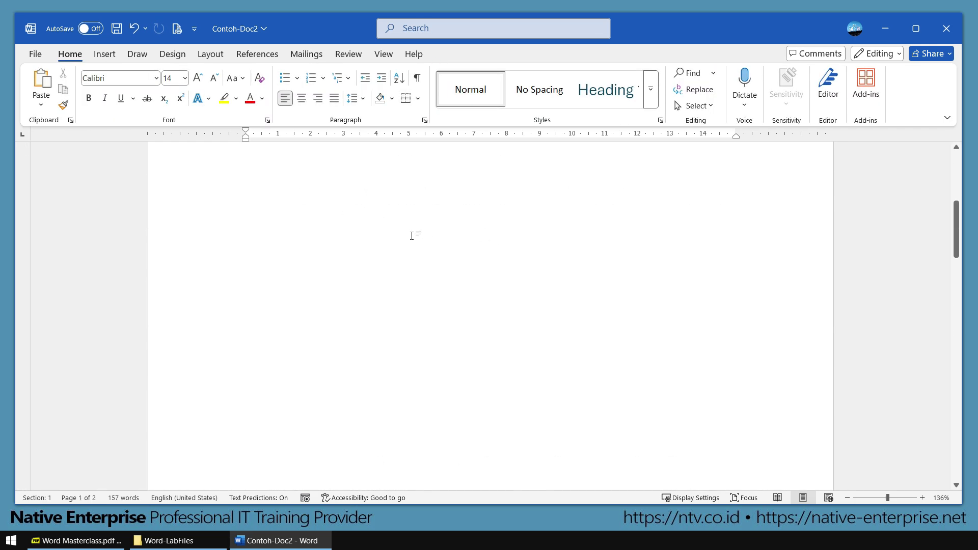
{"action": "scroll", "coordinate": [413, 236], "scroll_direction": "down", "scroll_amount": 10}
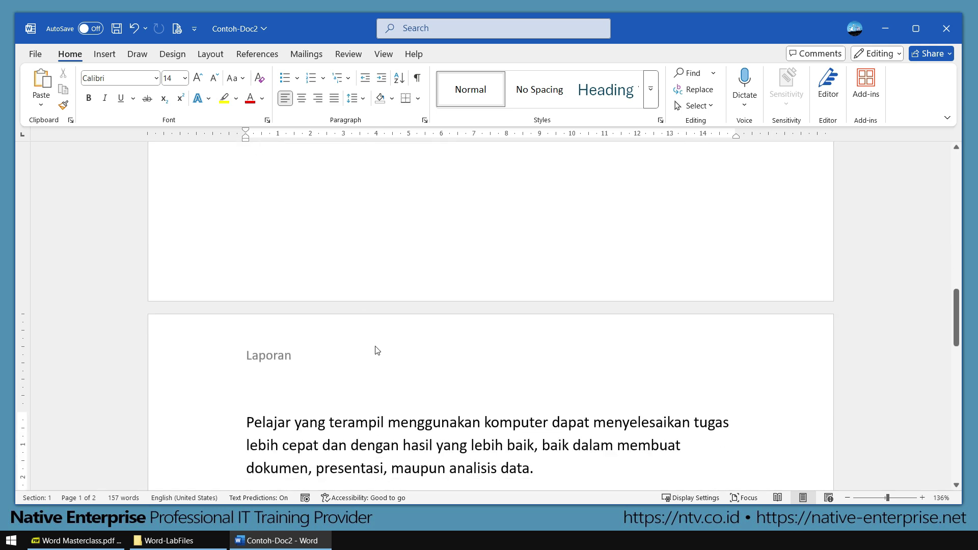
{"action": "scroll", "coordinate": [444, 338], "scroll_direction": "down", "scroll_amount": 3}
{"action": "scroll", "coordinate": [453, 326], "scroll_direction": "down", "scroll_amount": 10}
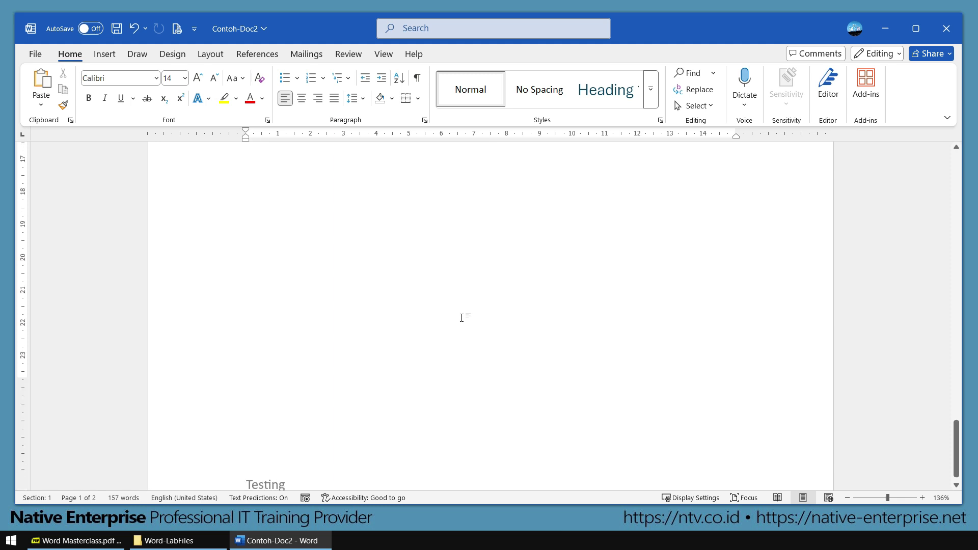
{"action": "scroll", "coordinate": [463, 316], "scroll_direction": "up", "scroll_amount": 4}
{"action": "scroll", "coordinate": [463, 317], "scroll_direction": "up", "scroll_amount": 10}
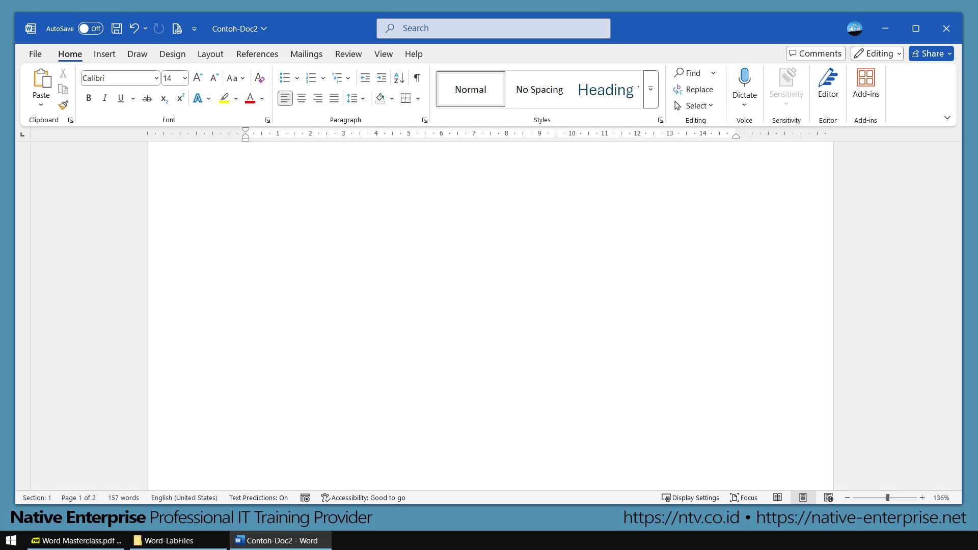
{"action": "scroll", "coordinate": [491, 227], "scroll_direction": "up", "scroll_amount": 5}
{"action": "scroll", "coordinate": [493, 225], "scroll_direction": "up", "scroll_amount": 3}
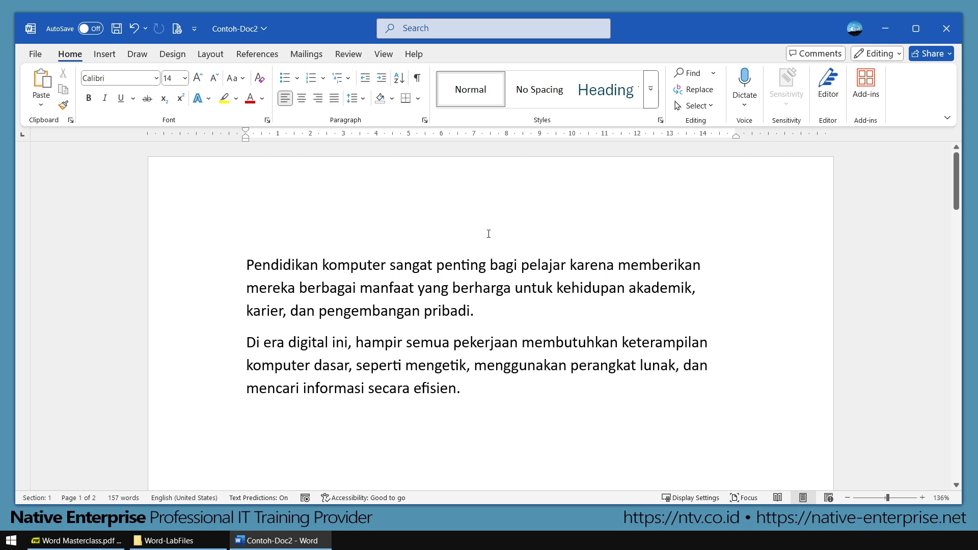
- Undo the section break and the header and footer edits made to the document
{"action": "scroll", "coordinate": [488, 233], "scroll_direction": "down", "scroll_amount": 8}
{"action": "scroll", "coordinate": [465, 245], "scroll_direction": "up", "scroll_amount": 6}
{"action": "scroll", "coordinate": [464, 245], "scroll_direction": "down", "scroll_amount": 6}
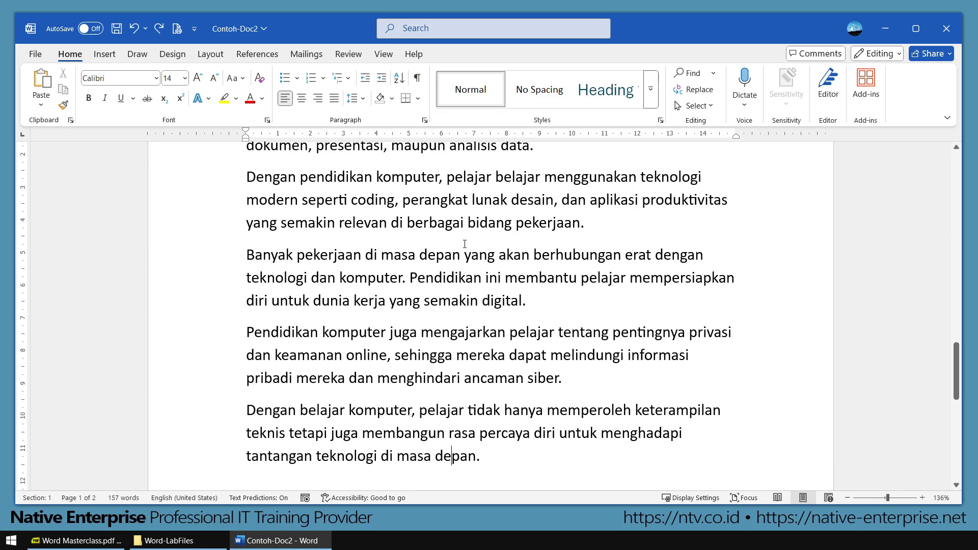
{"action": "scroll", "coordinate": [464, 243], "scroll_direction": "up", "scroll_amount": 5}
{"action": "scroll", "coordinate": [464, 243], "scroll_direction": "down", "scroll_amount": 3}
{"action": "scroll", "coordinate": [465, 255], "scroll_direction": "down", "scroll_amount": 7}
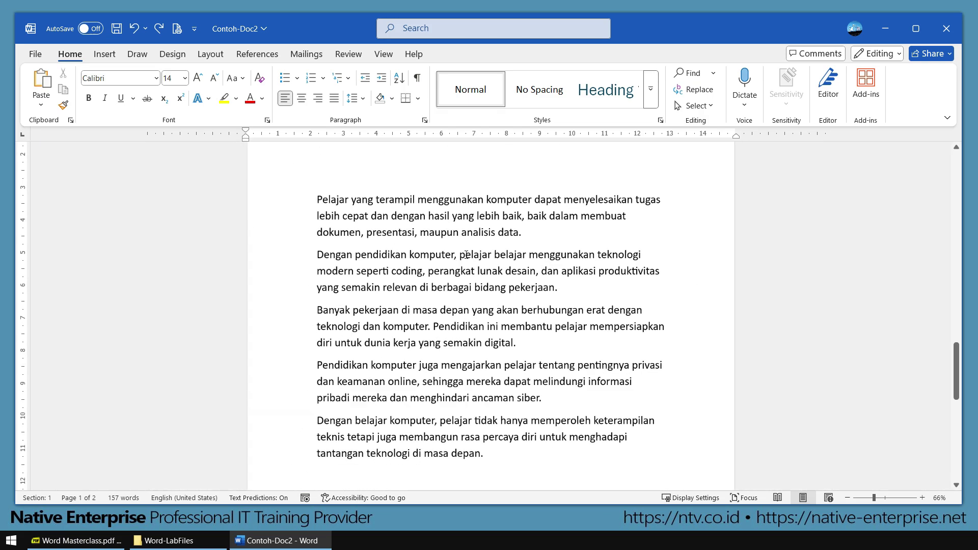
{"action": "scroll", "coordinate": [465, 254], "scroll_direction": "down", "scroll_amount": 6}
{"action": "scroll", "coordinate": [532, 300], "scroll_direction": "up", "scroll_amount": 8}
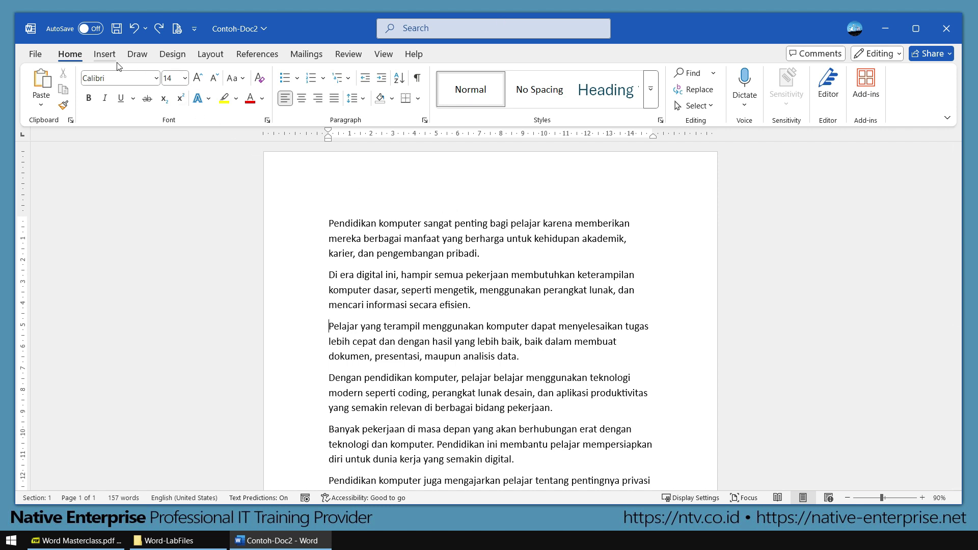
- Browse the page number designs for the top and bottom of the page without inserting one
{"action": "left_click", "coordinate": [105, 54]}
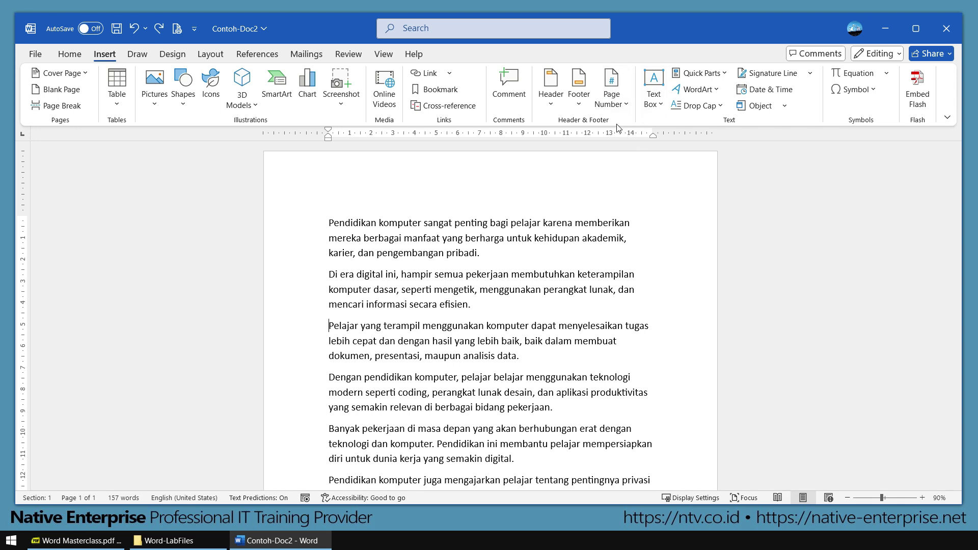
{"action": "mouse_move", "coordinate": [593, 53]}
{"action": "left_mouse_down"}
{"action": "mouse_move", "coordinate": [631, 91]}
{"action": "mouse_move", "coordinate": [646, 123]}
{"action": "mouse_move", "coordinate": [630, 117]}
{"action": "mouse_move", "coordinate": [692, 179]}
{"action": "left_mouse_up"}
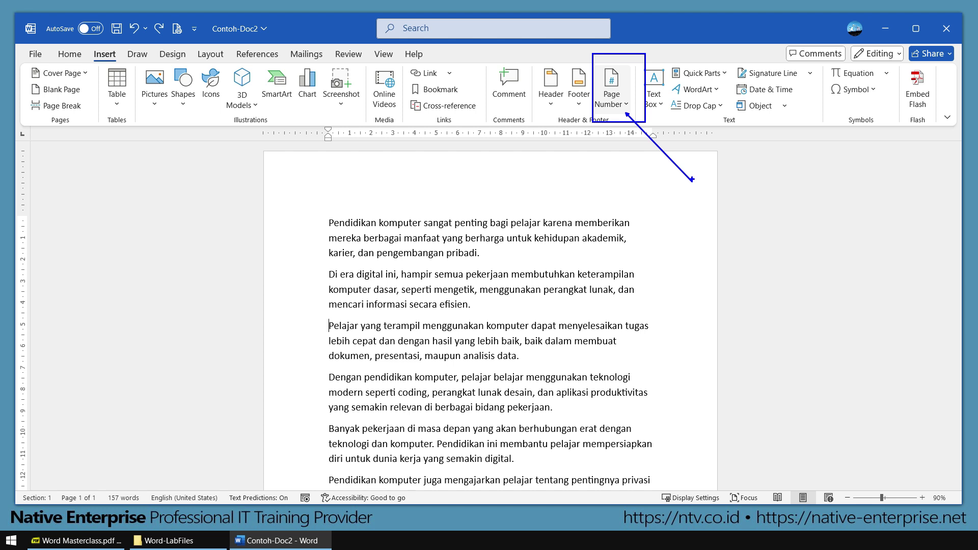
{"action": "key", "text": "Escape"}
{"action": "left_click", "coordinate": [626, 107]}
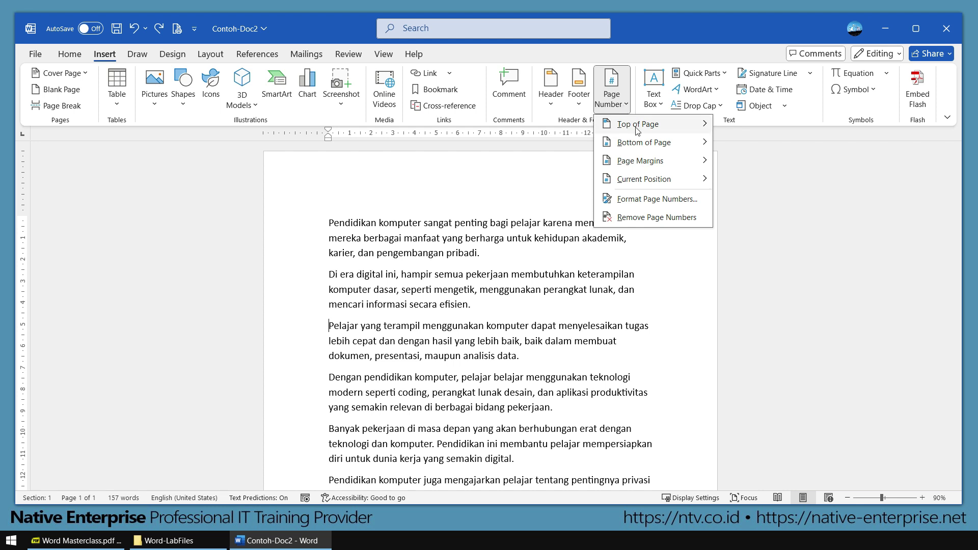
{"action": "mouse_move", "coordinate": [637, 129]}
{"action": "scroll", "coordinate": [473, 232], "scroll_direction": "down", "scroll_amount": 10}
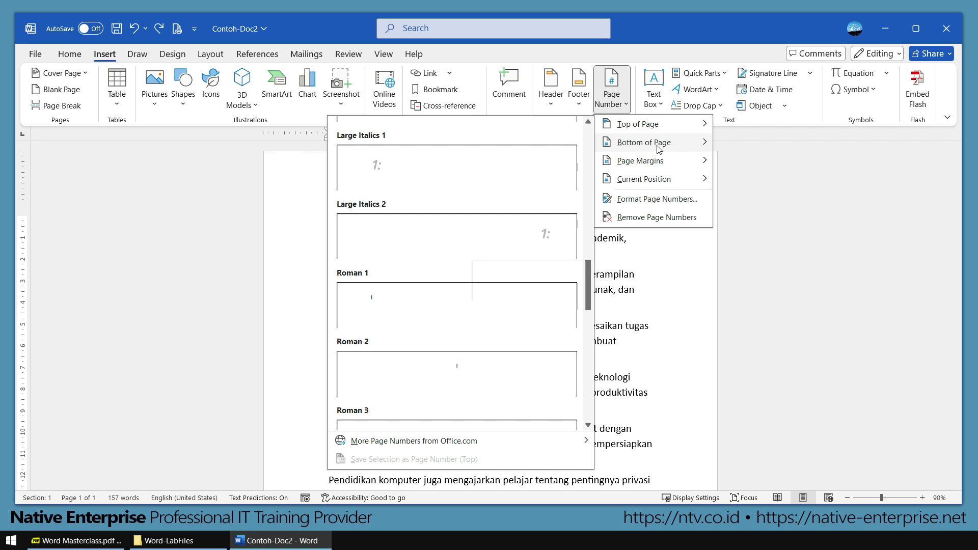
{"action": "mouse_move", "coordinate": [647, 148]}
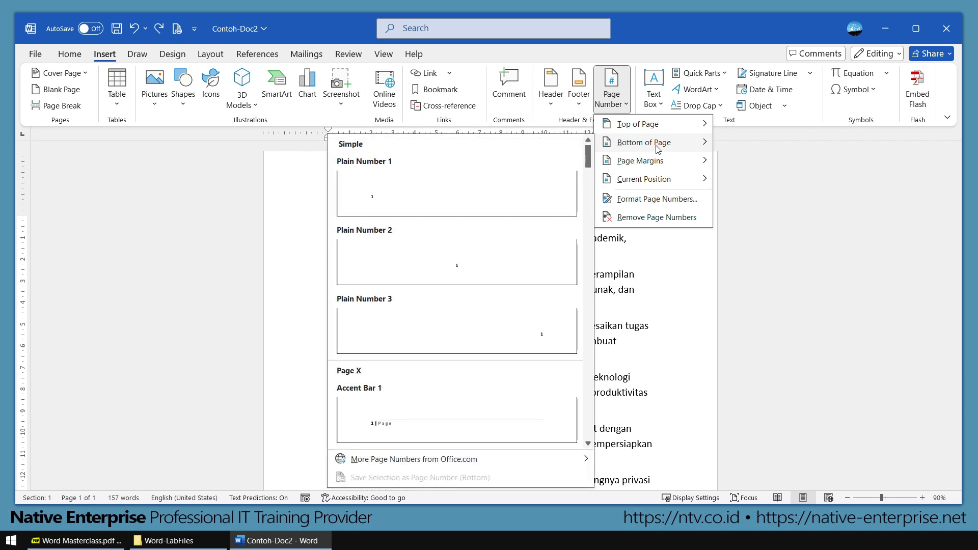
{"action": "left_click", "coordinate": [802, 289]}
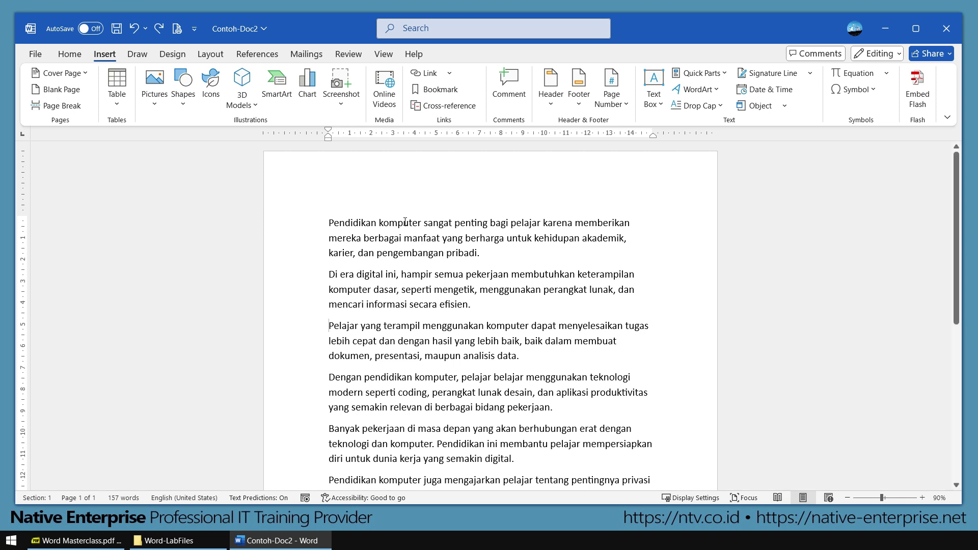
- Open the header for editing and enter the text "Halaman" followed by a space
{"action": "scroll", "coordinate": [427, 205], "scroll_direction": "up", "scroll_amount": 5, "text": "ctrl"}
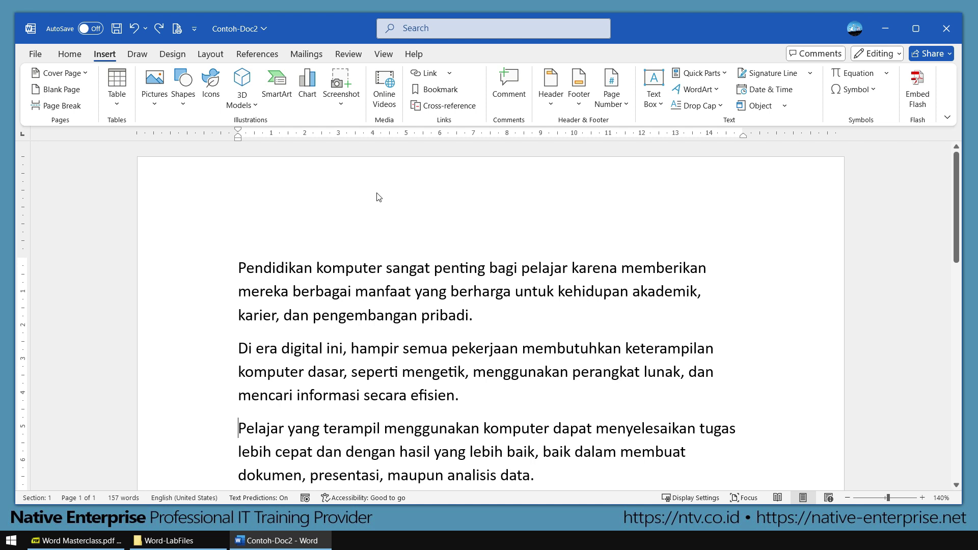
{"action": "left_click", "coordinate": [379, 198]}
{"action": "double_click", "coordinate": [378, 197]}
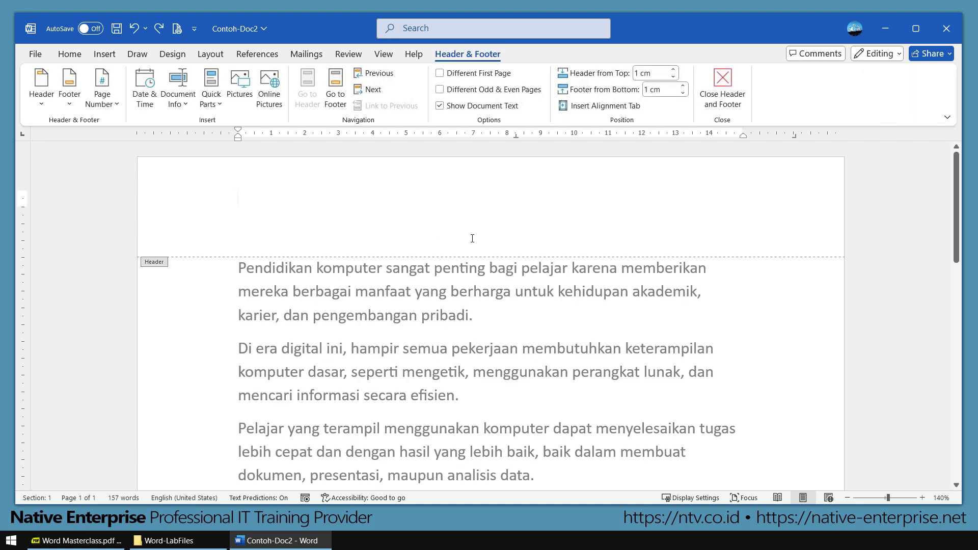
{"action": "type", "text": "Halaman"}
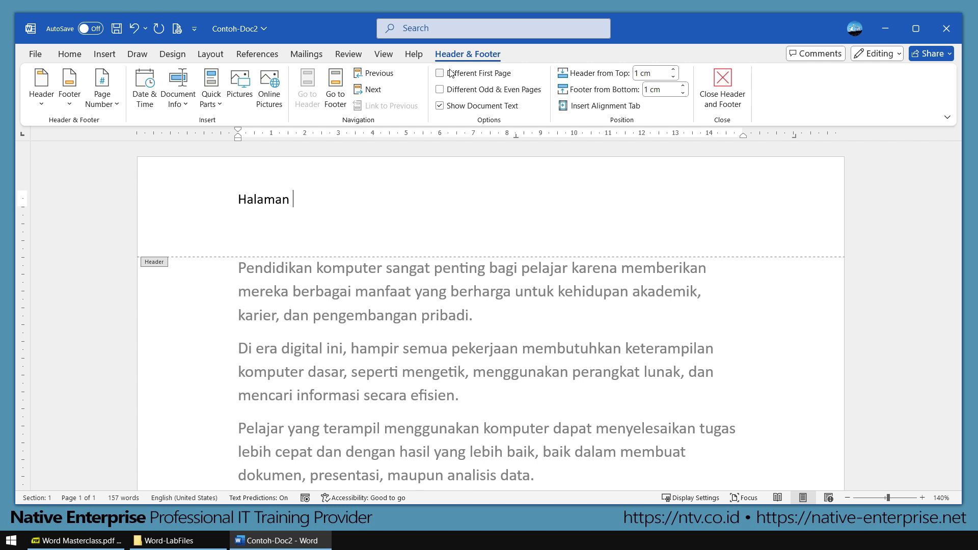
{"action": "mouse_move", "coordinate": [426, 39]}
{"action": "left_mouse_down"}
{"action": "mouse_move", "coordinate": [550, 76]}
{"action": "mouse_move", "coordinate": [517, 64]}
{"action": "mouse_move", "coordinate": [575, 129]}
{"action": "left_mouse_up"}
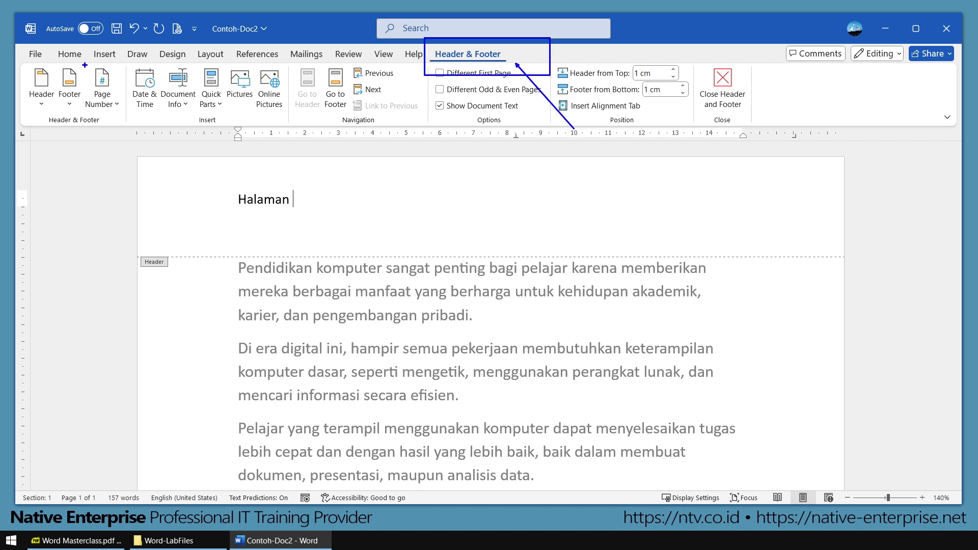
{"action": "mouse_move", "coordinate": [79, 59]}
{"action": "left_mouse_down"}
{"action": "mouse_move", "coordinate": [132, 127]}
{"action": "mouse_move", "coordinate": [143, 180]}
{"action": "left_mouse_up"}
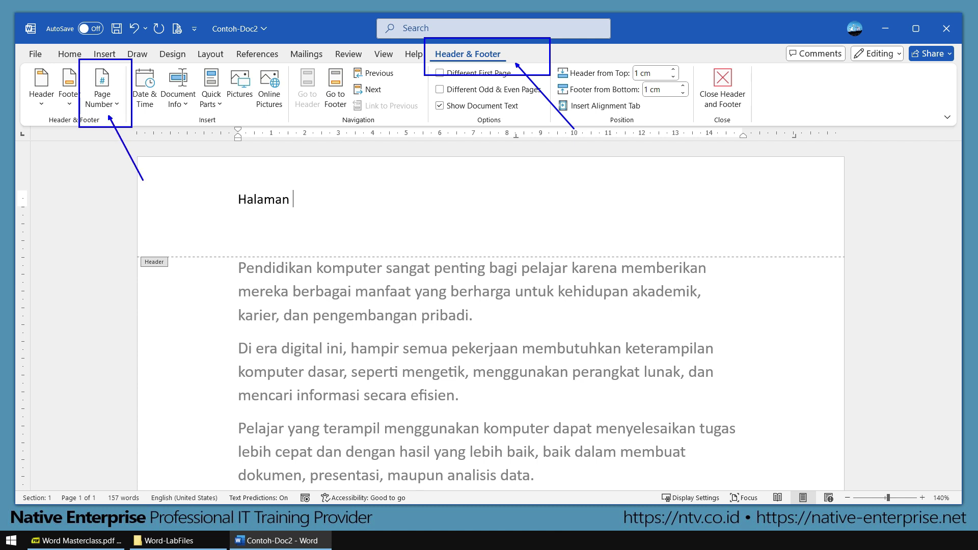
{"action": "key", "text": "Escape"}
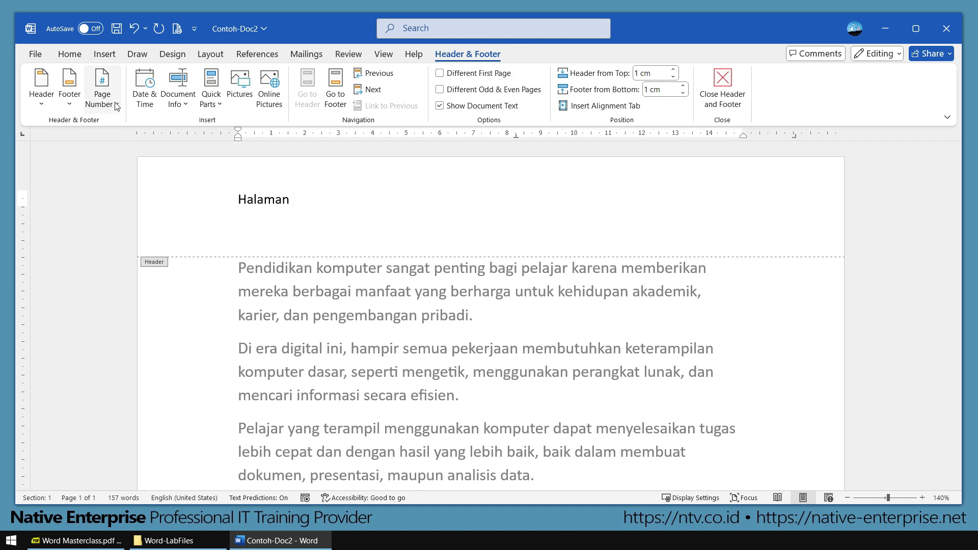
{"action": "left_click", "coordinate": [116, 106]}
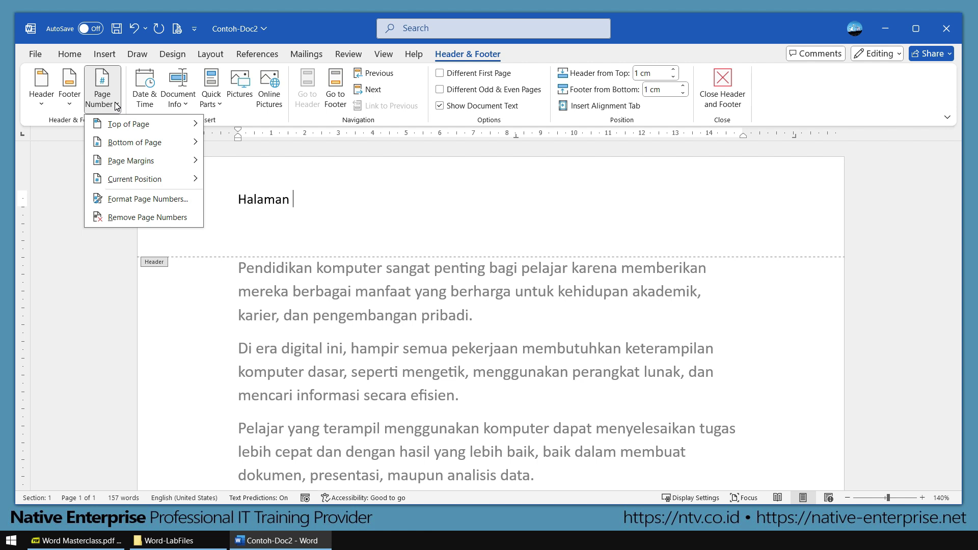
{"action": "mouse_move", "coordinate": [125, 182]}
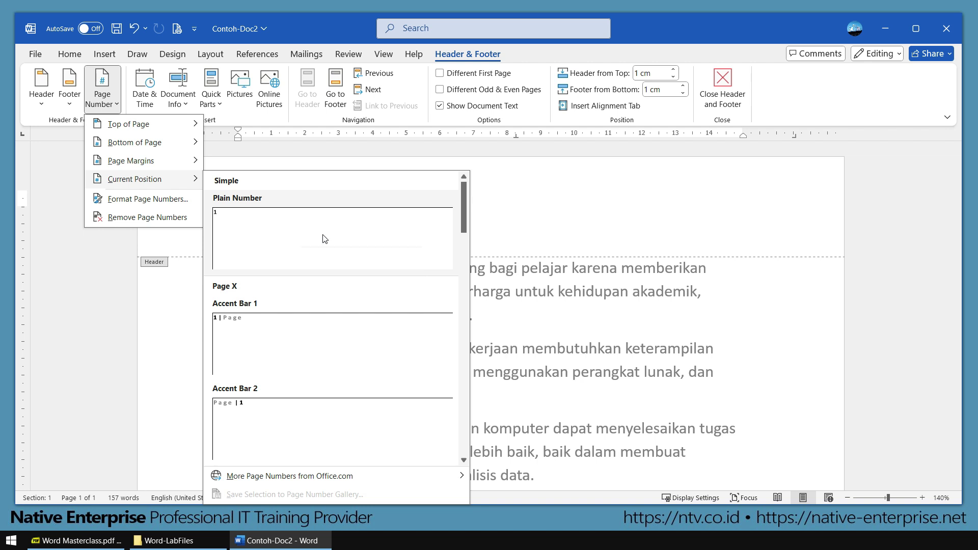
{"action": "key", "text": "Escape"}
{"action": "key", "text": "Escape"}
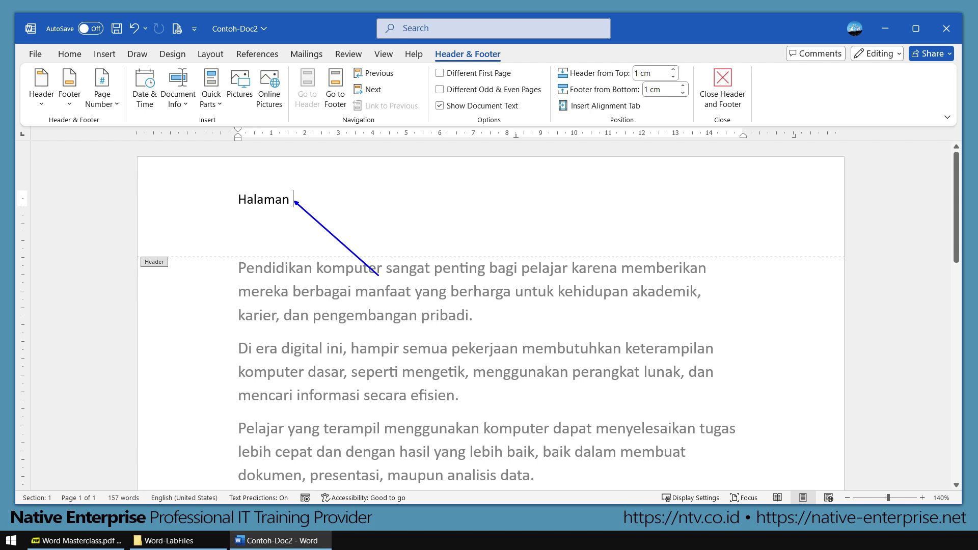
- Insert a Plain Number page number at the current position after "Halaman" and return to the body text
{"action": "left_click", "coordinate": [108, 101]}
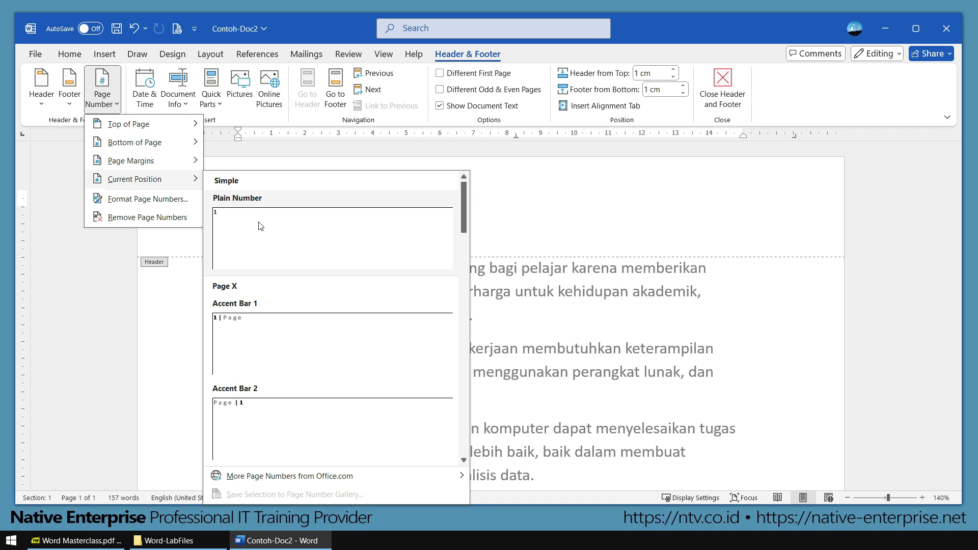
{"action": "left_click", "coordinate": [308, 232]}
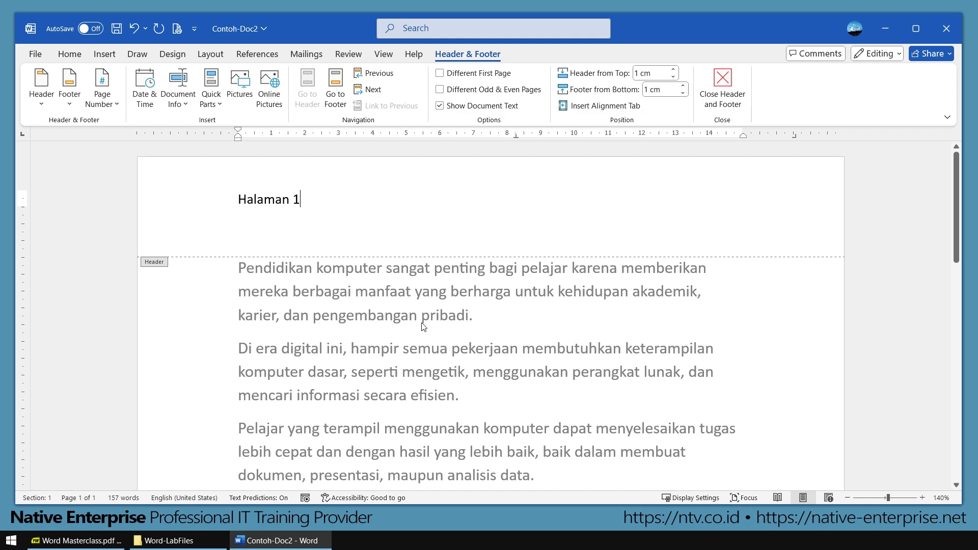
{"action": "double_click", "coordinate": [422, 337]}
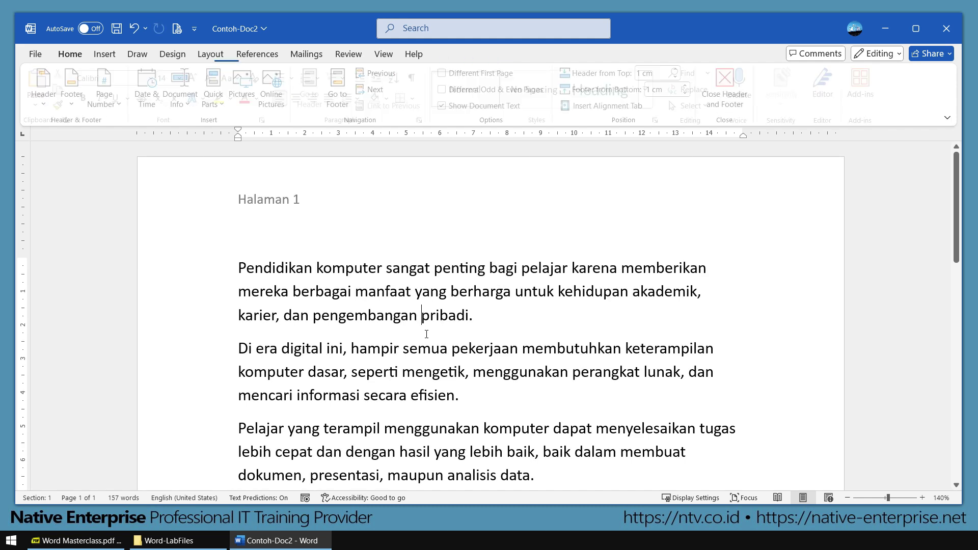
- Insert a page break before the paragraph starting "Pelajar yang terampil" and check the page numbers in both headers
{"action": "scroll", "coordinate": [430, 316], "scroll_direction": "down", "scroll_amount": 3}
{"action": "scroll", "coordinate": [431, 316], "scroll_direction": "up", "scroll_amount": 3}
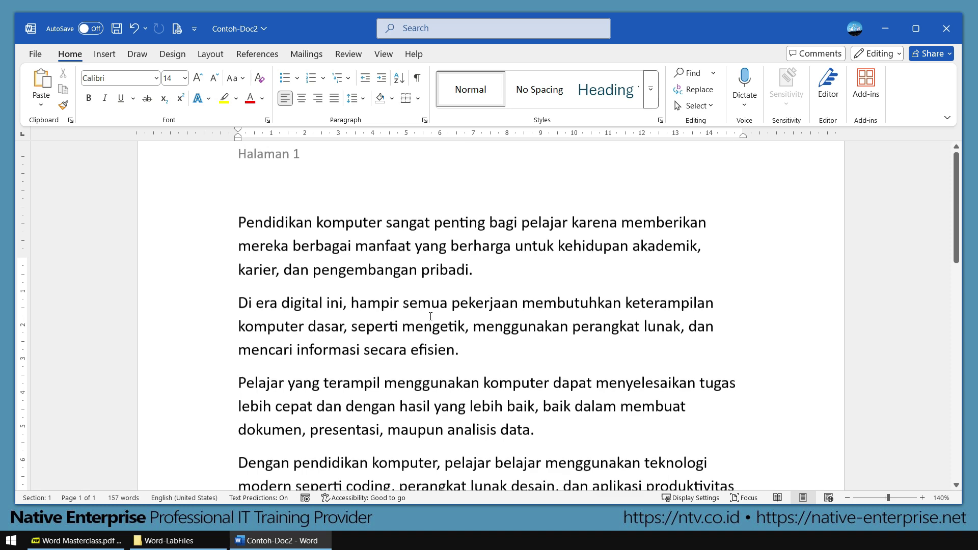
{"action": "scroll", "coordinate": [282, 300], "scroll_direction": "down", "scroll_amount": 3}
{"action": "left_click", "coordinate": [239, 257]}
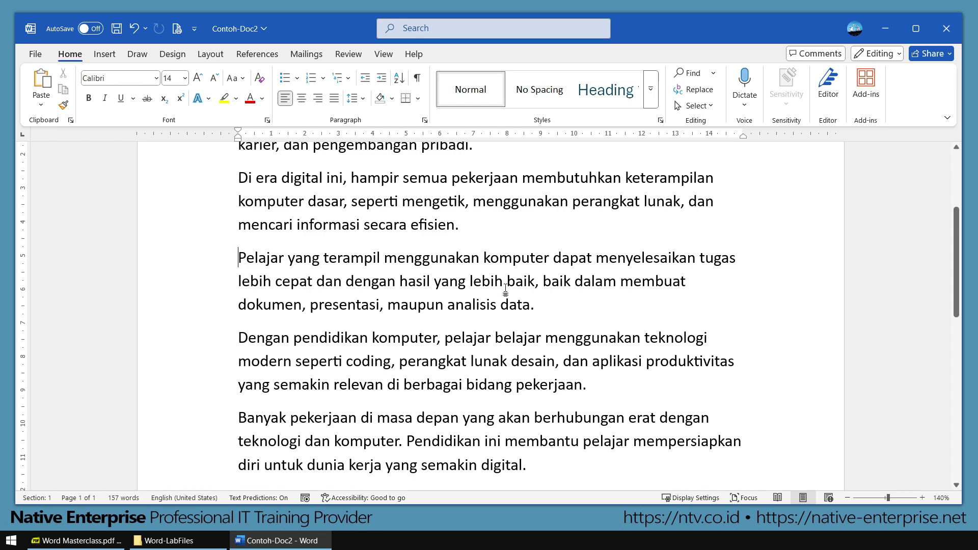
{"action": "key", "text": "ctrl+Return"}
{"action": "scroll", "coordinate": [426, 306], "scroll_direction": "down", "scroll_amount": 2}
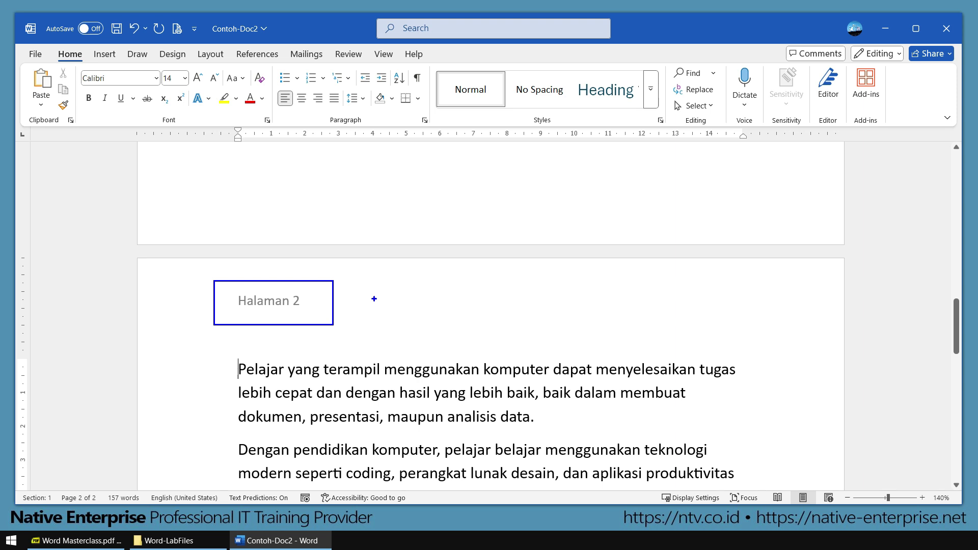
{"action": "scroll", "coordinate": [349, 255], "scroll_direction": "up", "scroll_amount": 6}
{"action": "scroll", "coordinate": [346, 257], "scroll_direction": "up", "scroll_amount": 5}
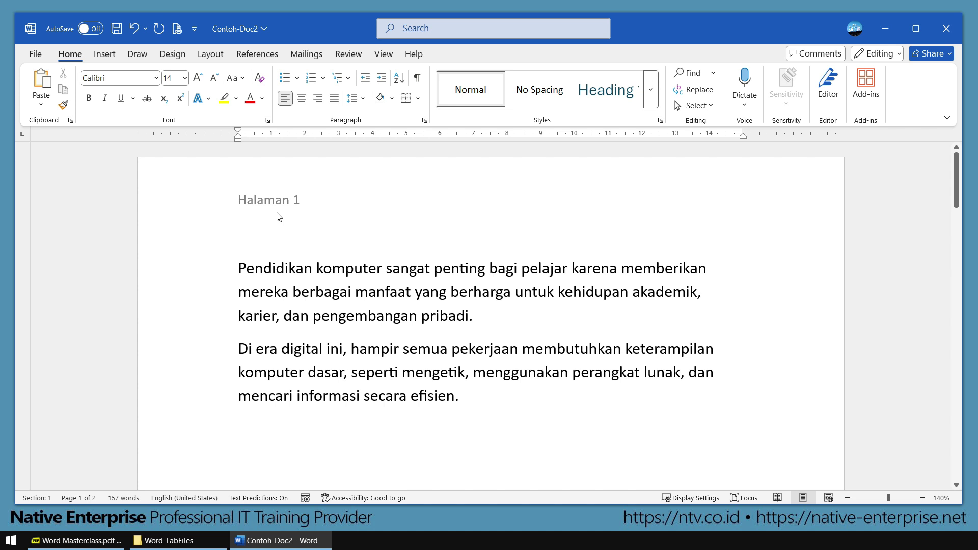
- Open the first page's header for editing, select the number after "Halaman" and open the page number format settings
{"action": "double_click", "coordinate": [354, 205]}
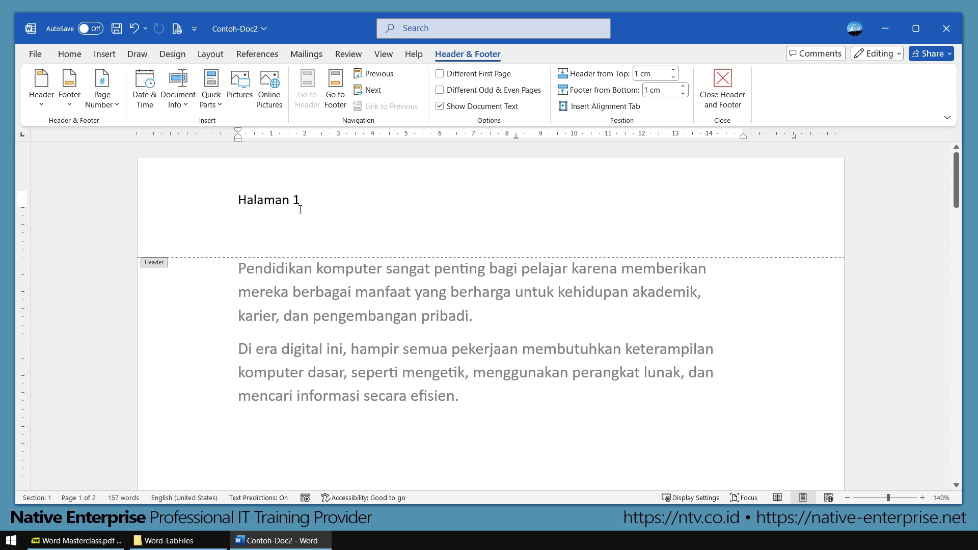
{"action": "scroll", "coordinate": [306, 218], "scroll_direction": "up", "scroll_amount": 5}
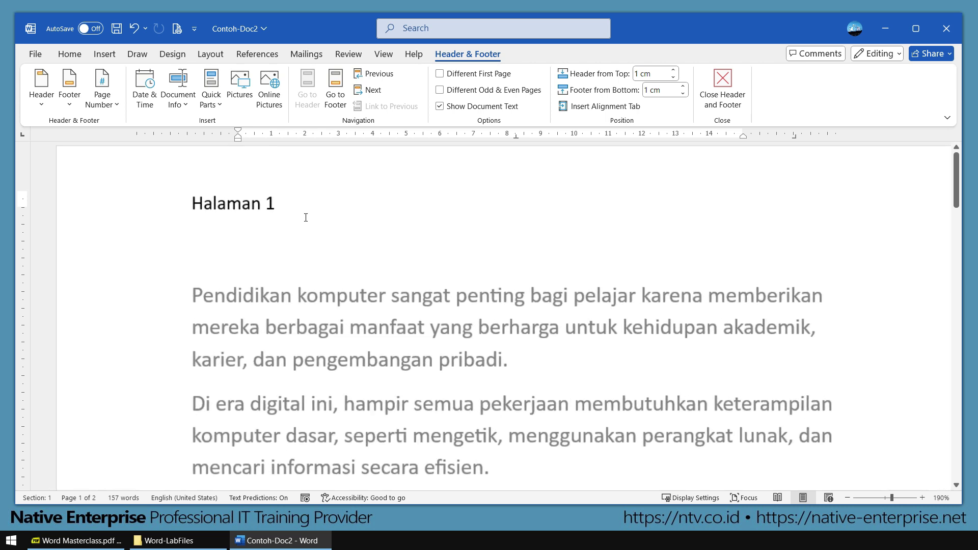
{"action": "double_click", "coordinate": [270, 203]}
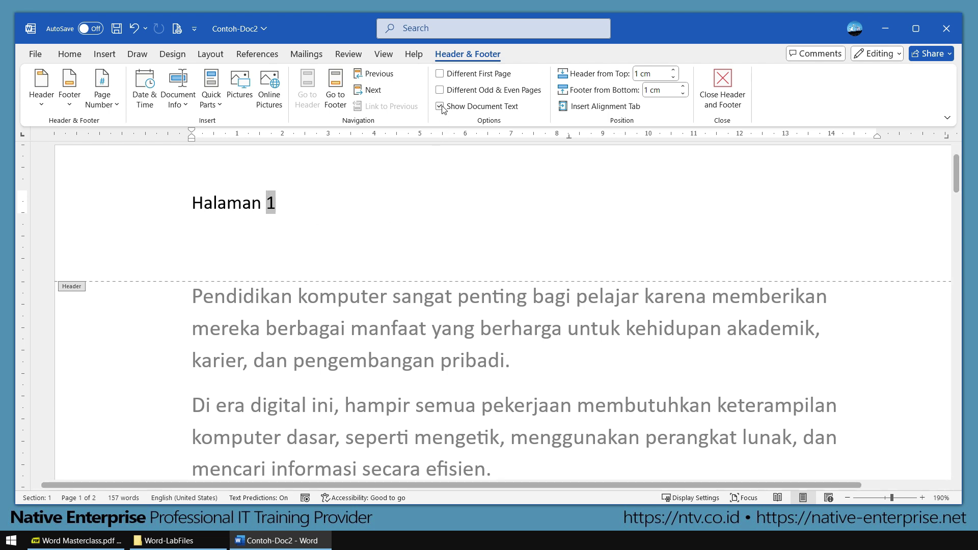
{"action": "mouse_move", "coordinate": [430, 41]}
{"action": "left_mouse_down"}
{"action": "mouse_move", "coordinate": [534, 76]}
{"action": "mouse_move", "coordinate": [566, 112]}
{"action": "left_mouse_up"}
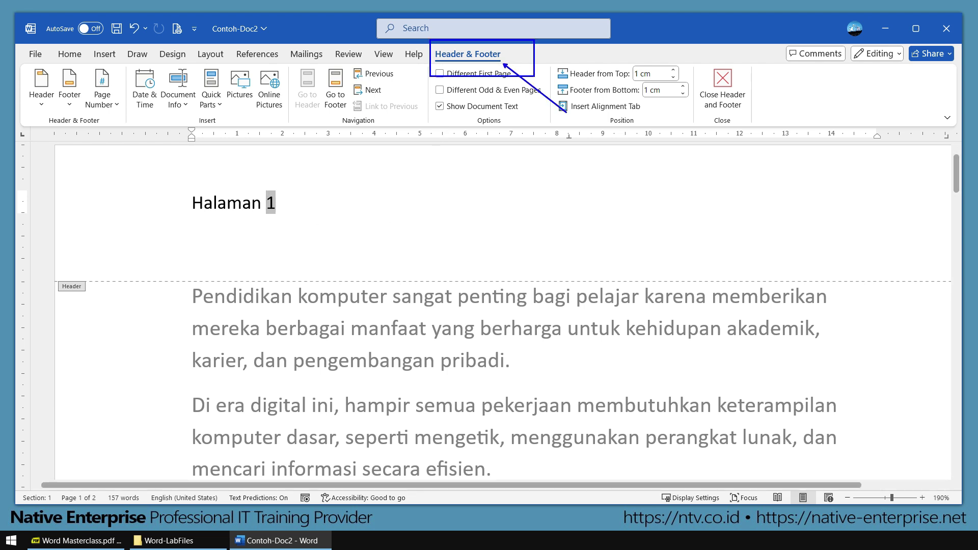
{"action": "key", "text": "e"}
{"action": "key", "text": "Escape"}
{"action": "left_click", "coordinate": [112, 107]}
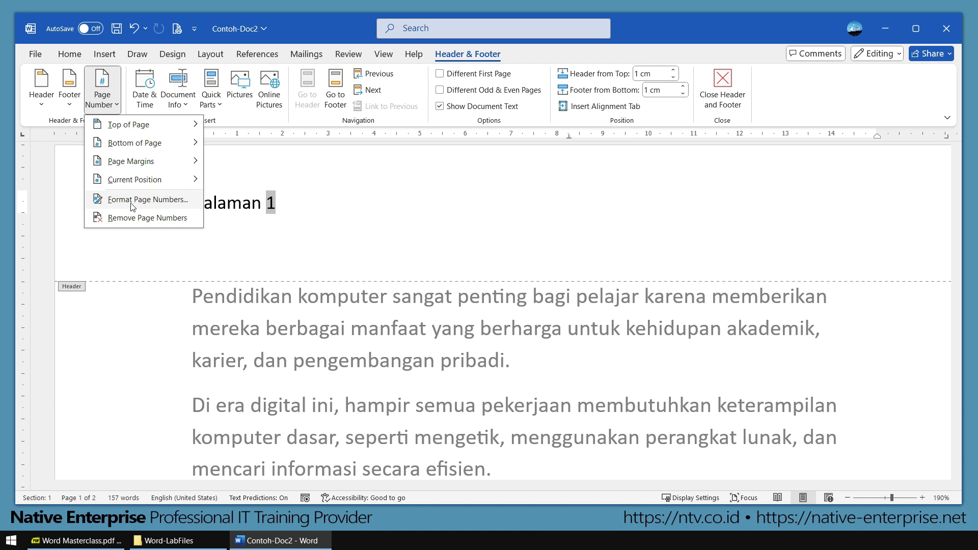
{"action": "left_click", "coordinate": [168, 206]}
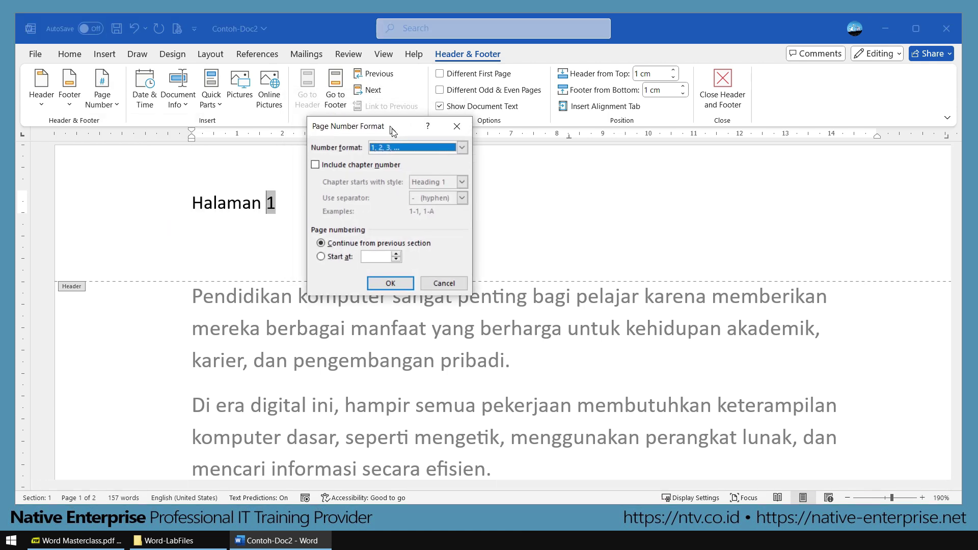
{"action": "left_click_drag", "start_coordinate": [394, 131], "coordinate": [403, 148]}
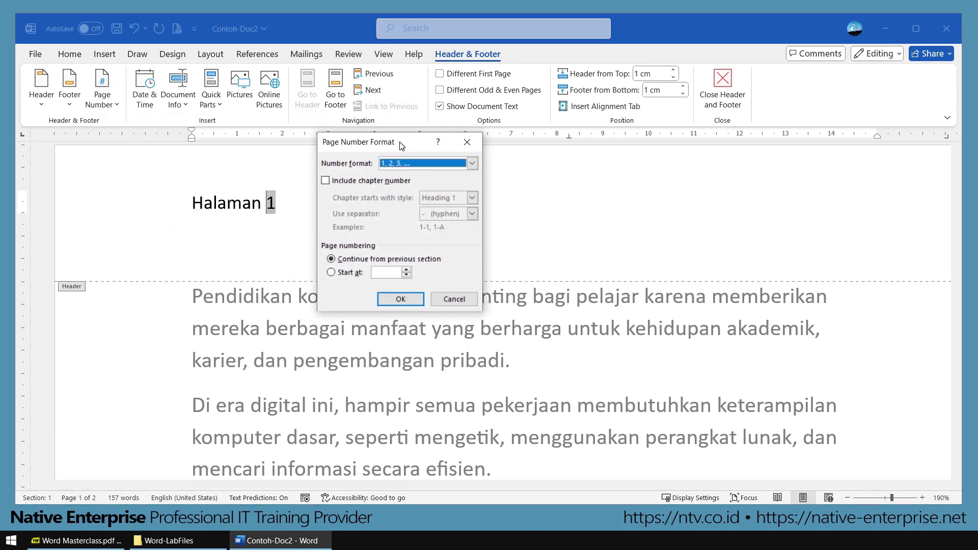
- Look through the available number formats and set the page number format to A, B, C
{"action": "left_click", "coordinate": [472, 166]}
{"action": "scroll", "coordinate": [429, 196], "scroll_direction": "up", "scroll_amount": 1}
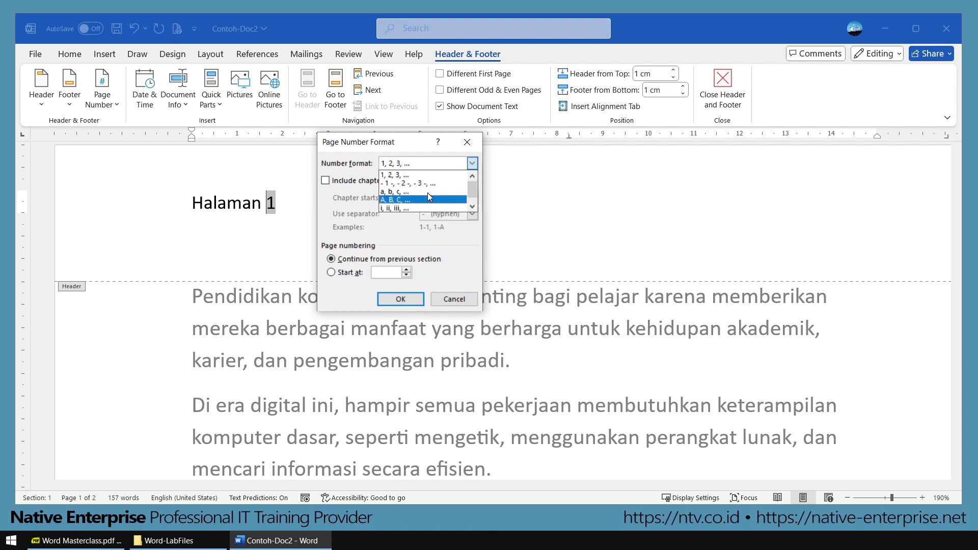
{"action": "scroll", "coordinate": [427, 196], "scroll_direction": "down", "scroll_amount": 1}
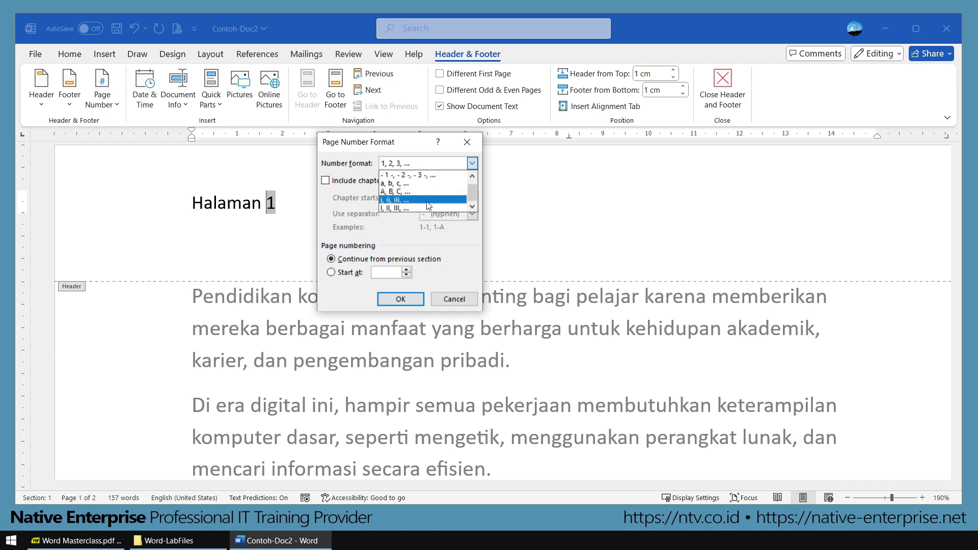
{"action": "left_click", "coordinate": [347, 206]}
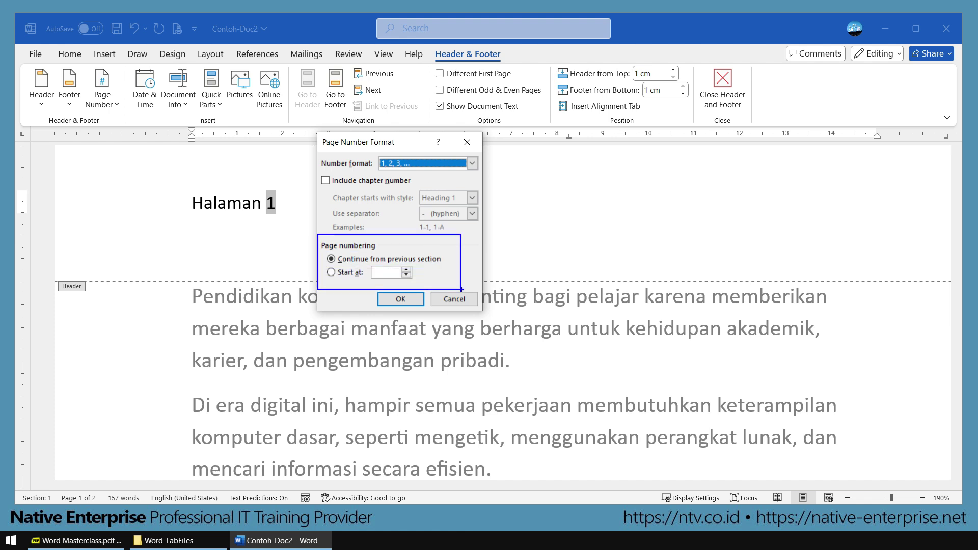
{"action": "left_click", "coordinate": [472, 163]}
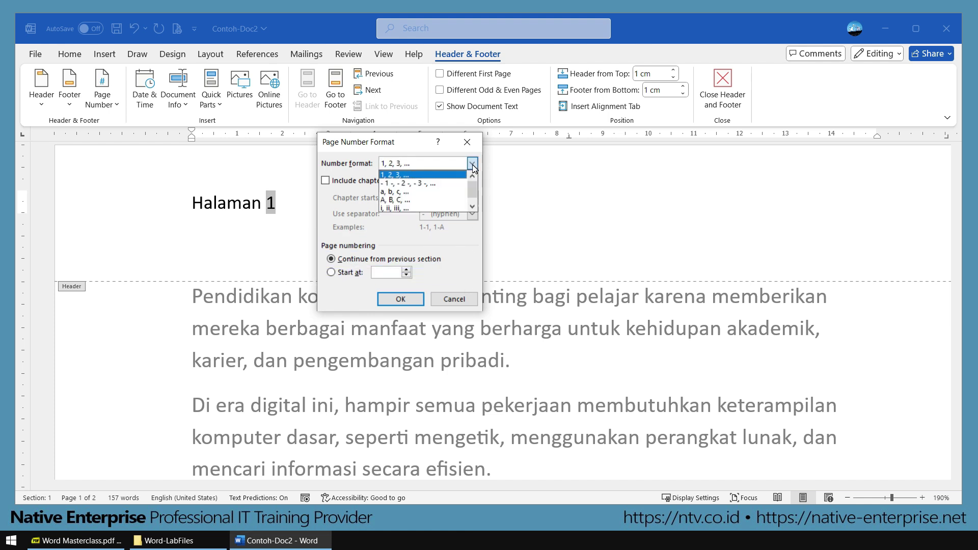
{"action": "left_click", "coordinate": [400, 200]}
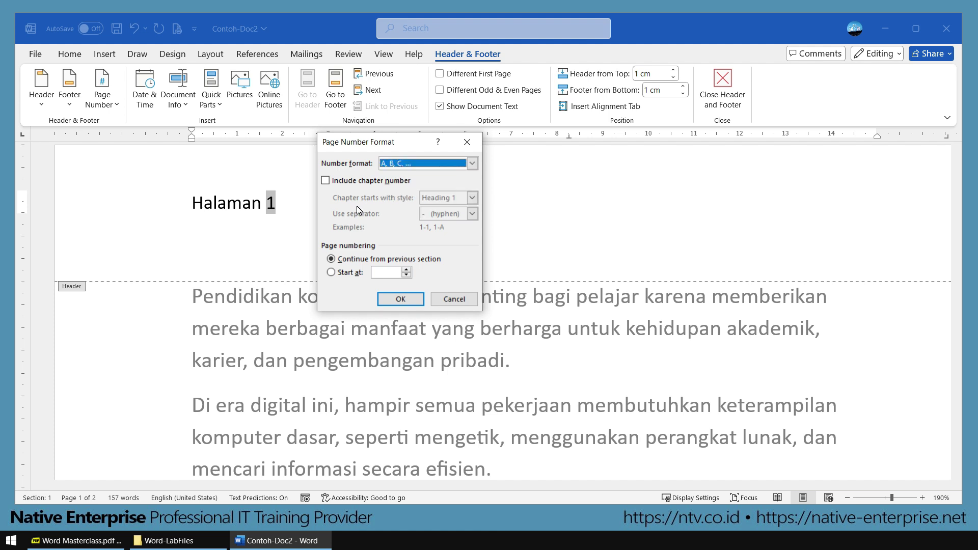
- Make the page numbering start at C and apply the new page number format
{"action": "left_click", "coordinate": [349, 273]}
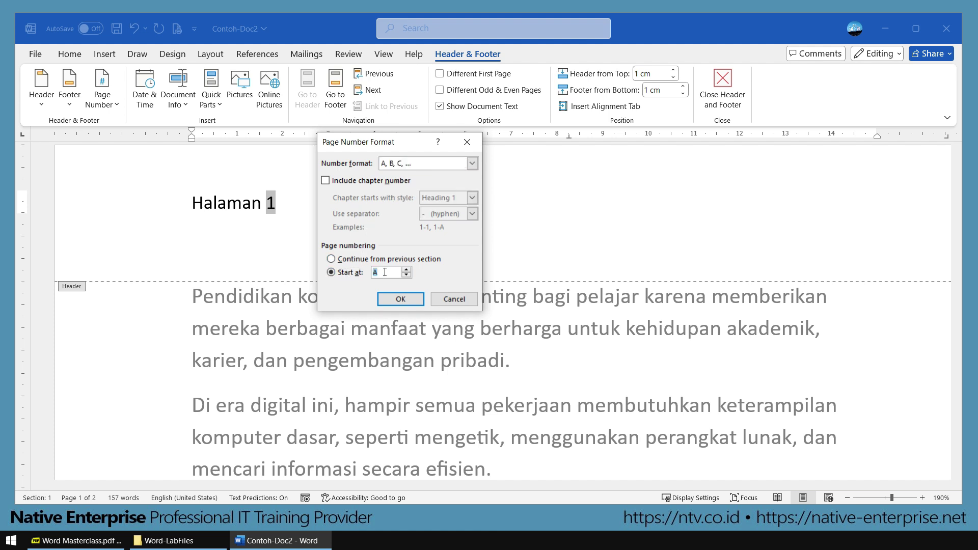
{"action": "type", "text": "C"}
{"action": "key", "text": "ctrl+1"}
{"action": "left_click", "coordinate": [371, 210]}
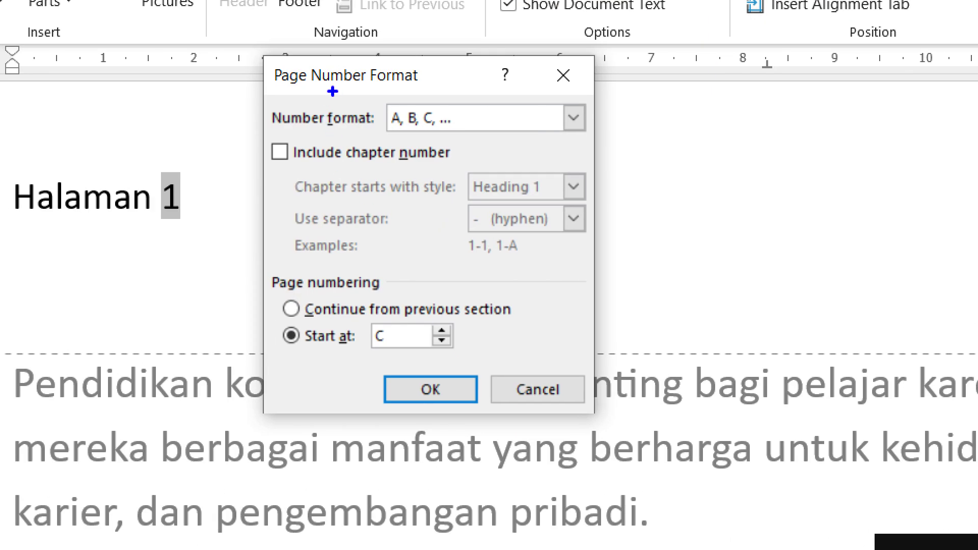
{"action": "left_click_drag", "start_coordinate": [265, 87], "coordinate": [482, 143]}
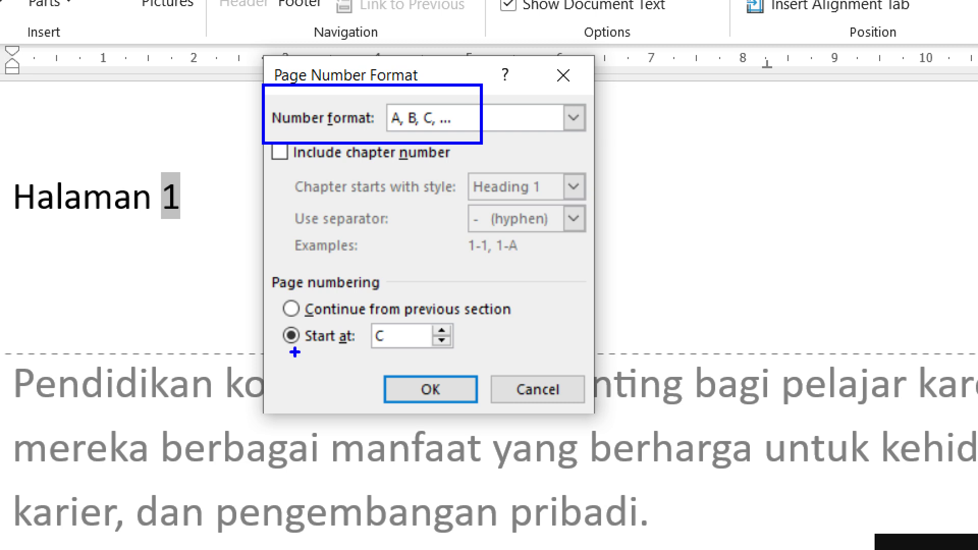
{"action": "left_click_drag", "start_coordinate": [282, 318], "coordinate": [488, 360]}
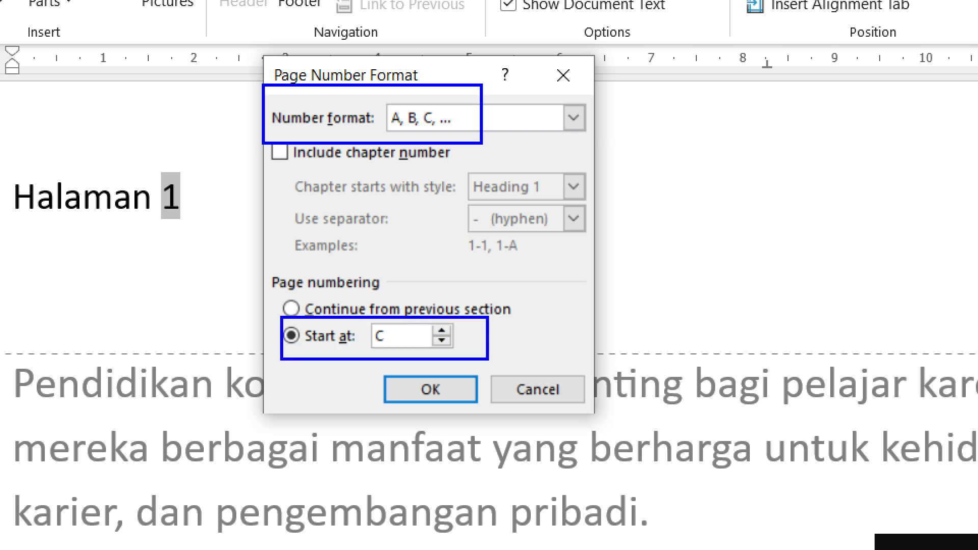
{"action": "key", "text": "Escape"}
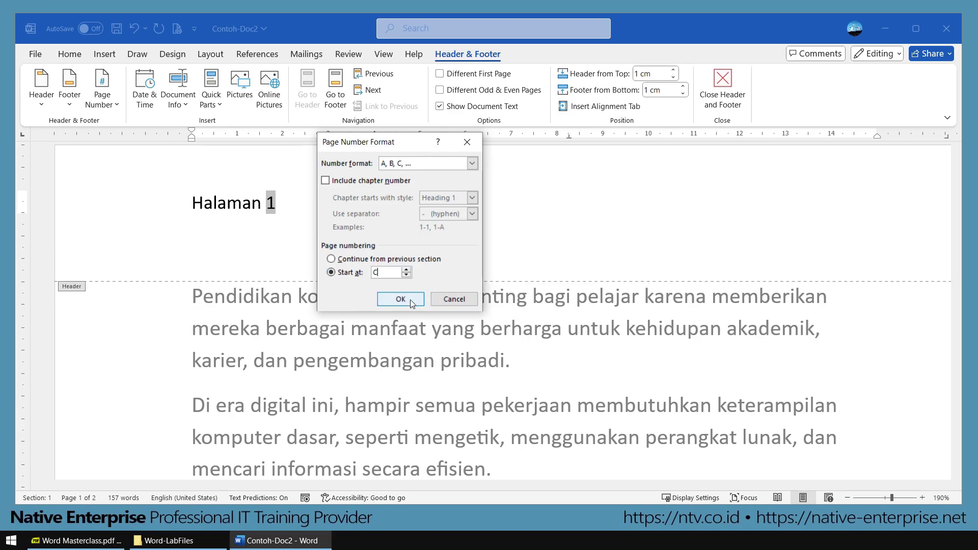
{"action": "left_click", "coordinate": [411, 300]}
{"action": "left_click_drag", "start_coordinate": [165, 197], "coordinate": [324, 257]}
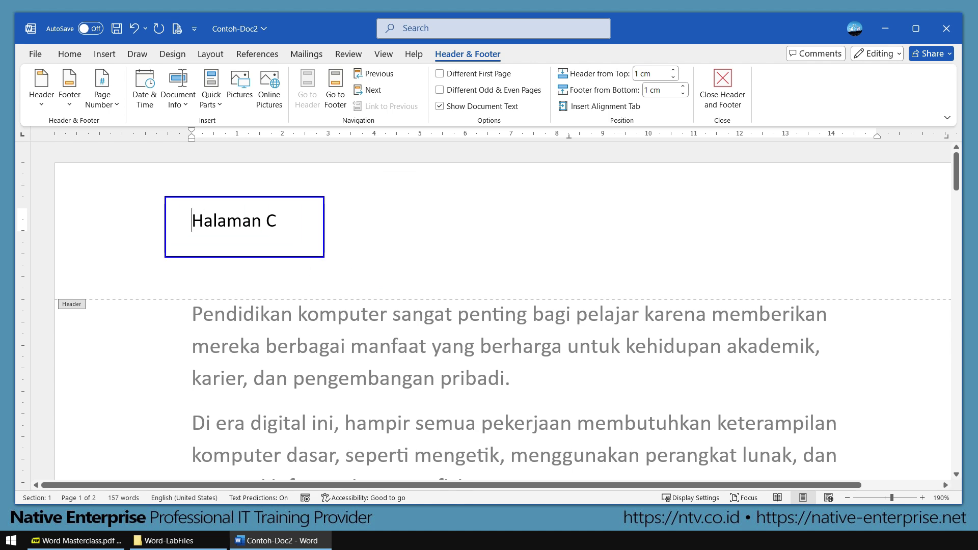
{"action": "key", "text": "Escape"}
- Return to the body text and check the page letters in the headers of both pages
{"action": "scroll", "coordinate": [395, 273], "scroll_direction": "down", "scroll_amount": 3}
{"action": "scroll", "coordinate": [396, 274], "scroll_direction": "up", "scroll_amount": 3}
{"action": "double_click", "coordinate": [406, 345]}
{"action": "scroll", "coordinate": [398, 318], "scroll_direction": "down", "scroll_amount": 4}
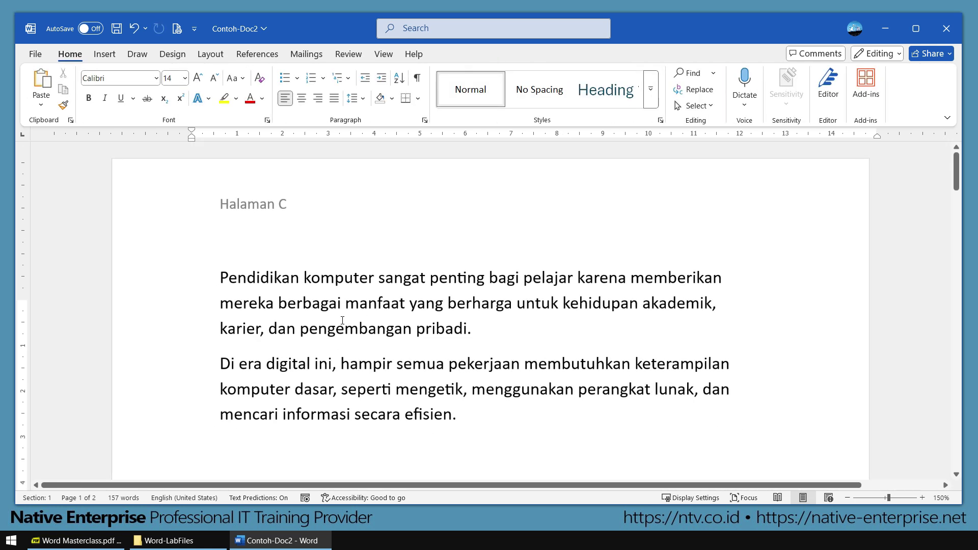
{"action": "scroll", "coordinate": [331, 320], "scroll_direction": "down", "scroll_amount": 10}
{"action": "scroll", "coordinate": [333, 322], "scroll_direction": "down", "scroll_amount": 1}
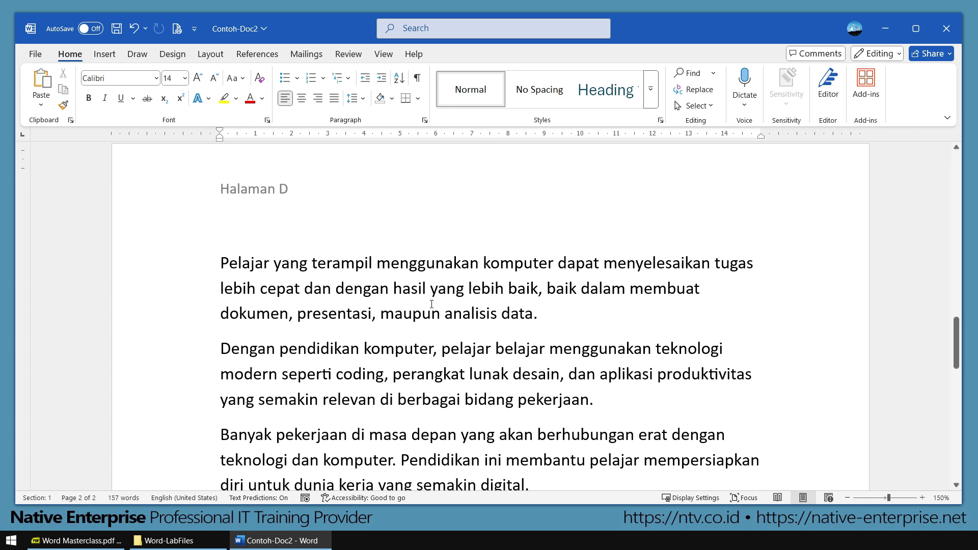
{"action": "scroll", "coordinate": [428, 301], "scroll_direction": "up", "scroll_amount": 1}
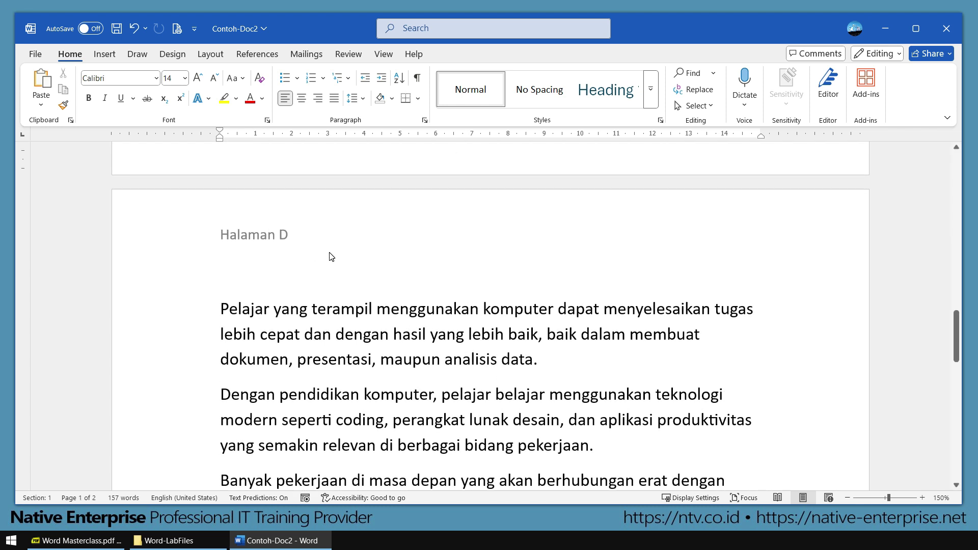
{"action": "scroll", "coordinate": [288, 241], "scroll_direction": "up", "scroll_amount": 2}
{"action": "scroll", "coordinate": [468, 263], "scroll_direction": "down", "scroll_amount": 1}
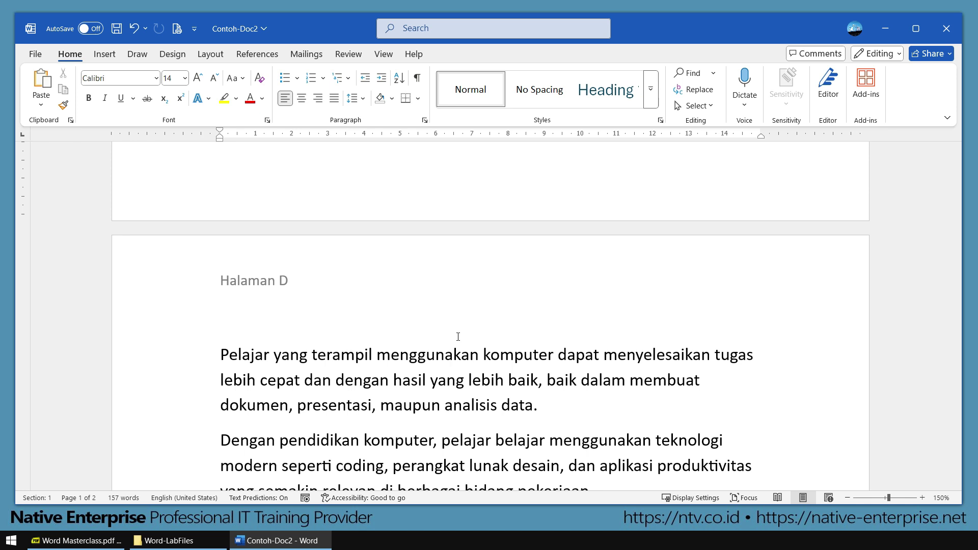
- Browse the preset watermarks and the custom watermark option without applying one
{"action": "left_click", "coordinate": [512, 405]}
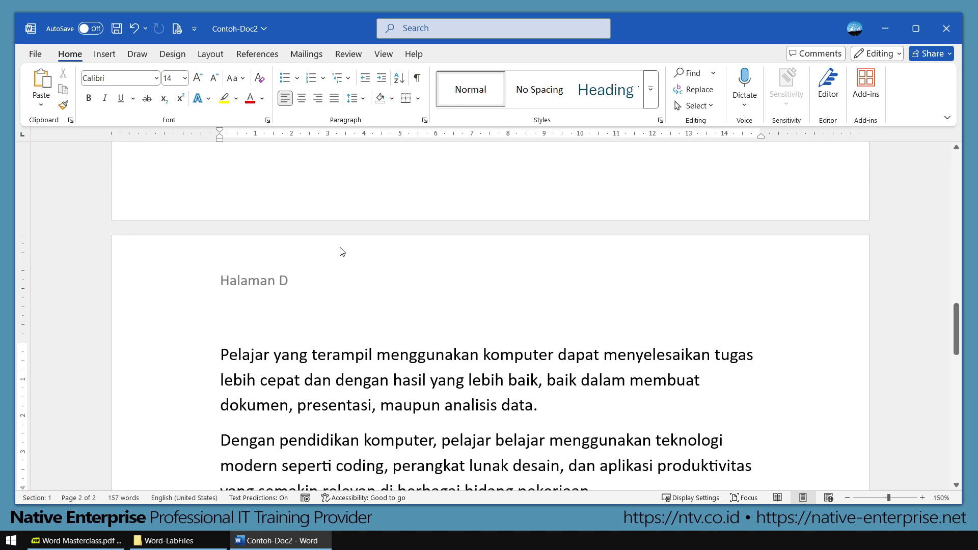
{"action": "left_click", "coordinate": [176, 55]}
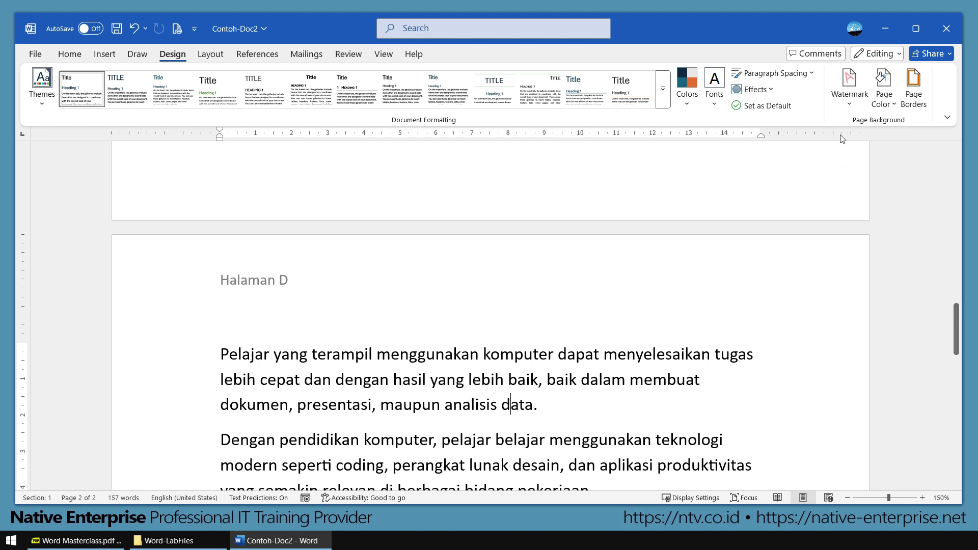
{"action": "left_click", "coordinate": [855, 103]}
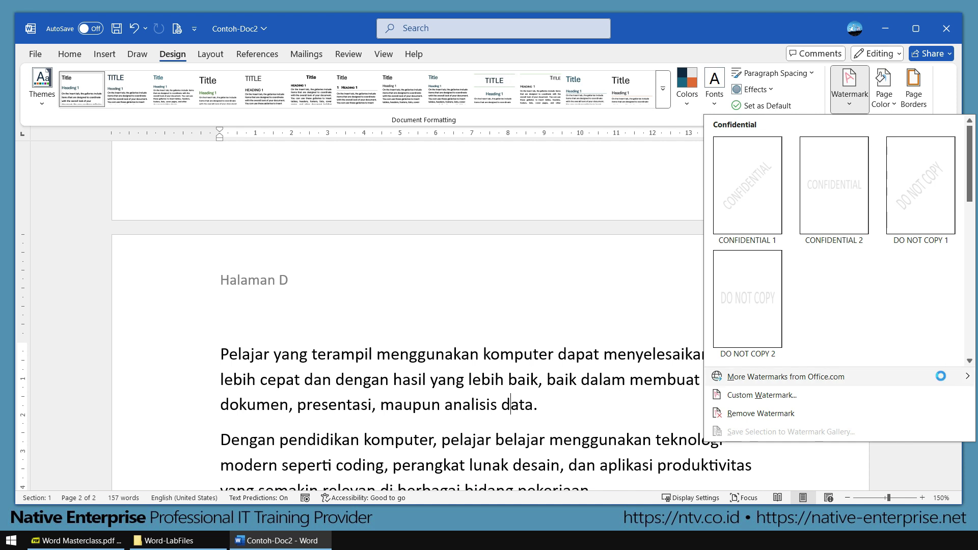
{"action": "mouse_move", "coordinate": [943, 380]}
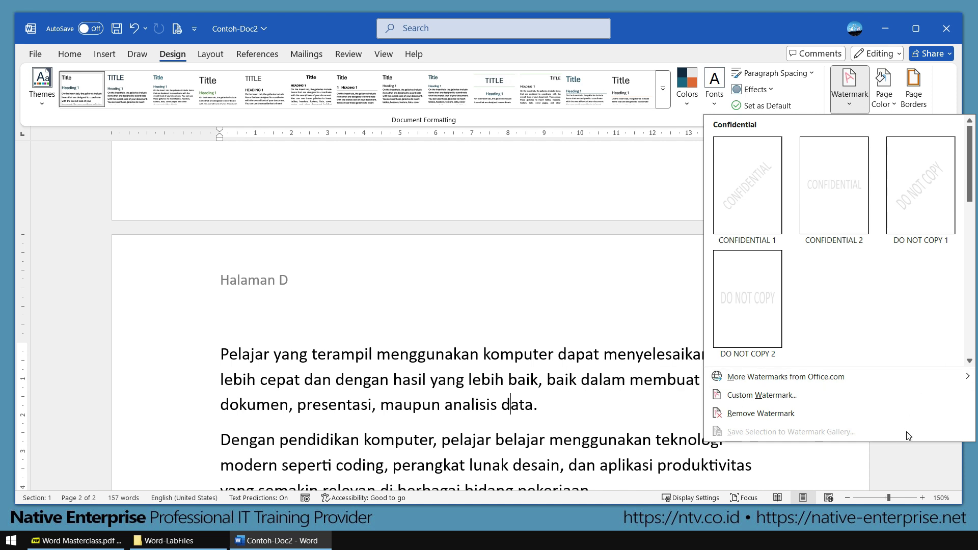
{"action": "mouse_move", "coordinate": [690, 383]}
{"action": "left_mouse_down"}
{"action": "mouse_move", "coordinate": [847, 411]}
{"action": "mouse_move", "coordinate": [815, 403]}
{"action": "mouse_move", "coordinate": [864, 438]}
{"action": "left_mouse_up"}
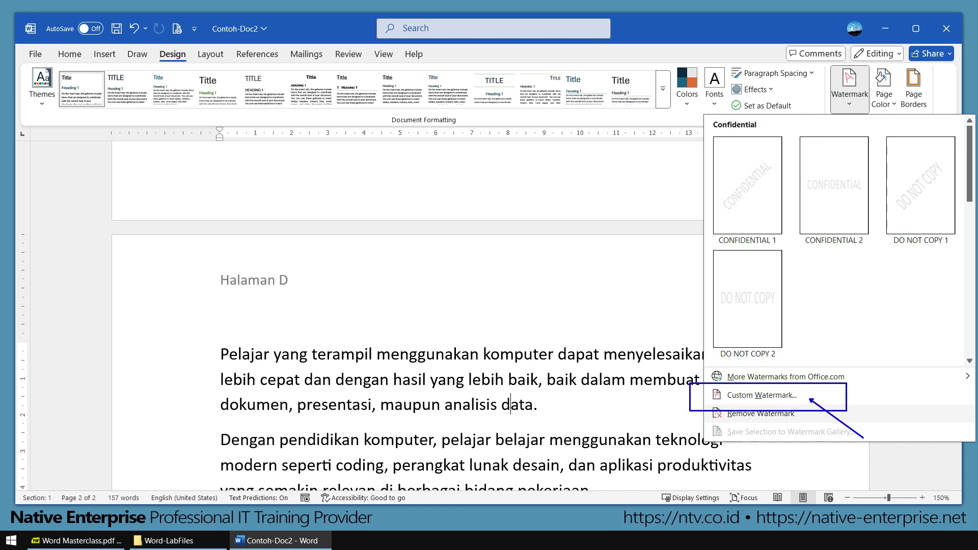
{"action": "key", "text": "Escape"}
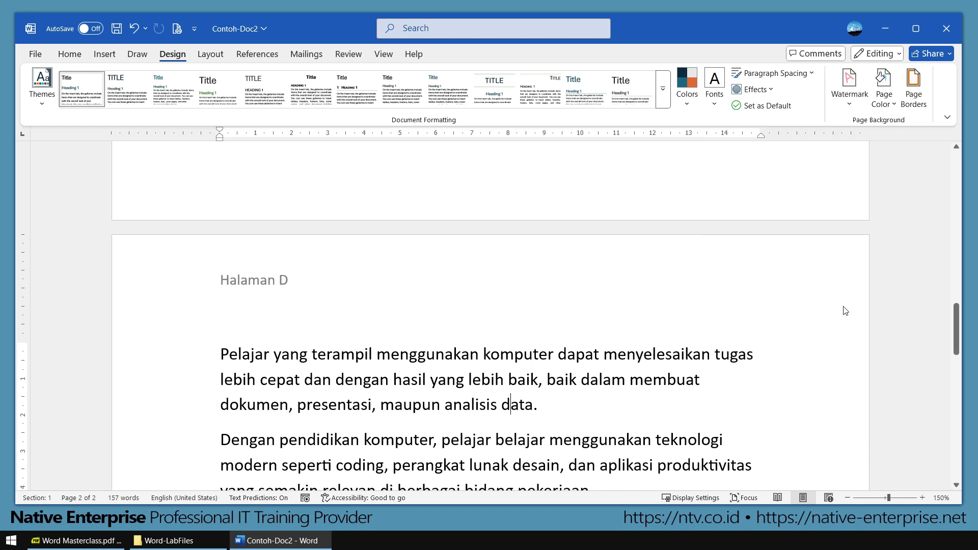
- Set up a custom text watermark with the text "RAHASIA"
{"action": "left_click", "coordinate": [854, 101]}
{"action": "left_click", "coordinate": [762, 396]}
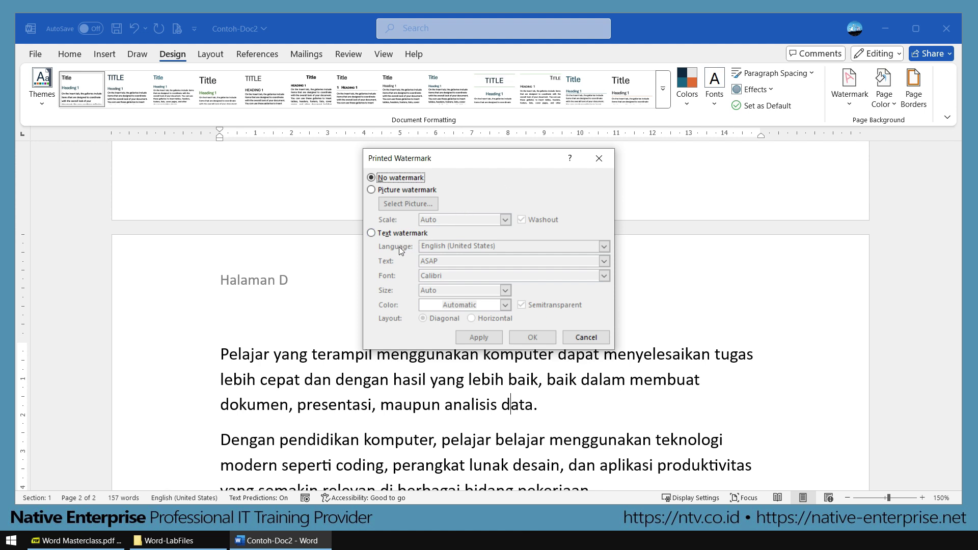
{"action": "left_click", "coordinate": [372, 233]}
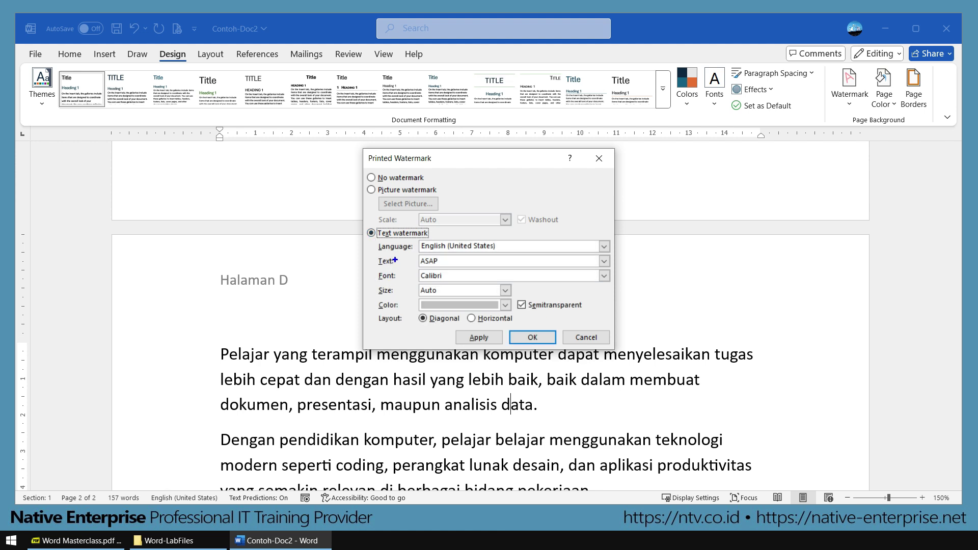
{"action": "left_click_drag", "start_coordinate": [400, 252], "coordinate": [560, 253]}
{"action": "key", "text": "Escape"}
{"action": "left_click_drag", "start_coordinate": [414, 251], "coordinate": [551, 270]}
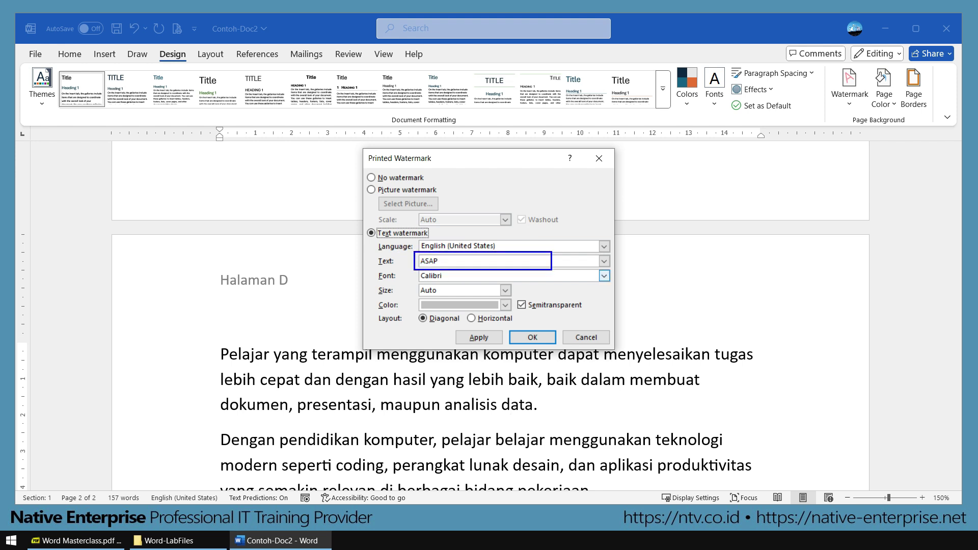
{"action": "key", "text": "Escape"}
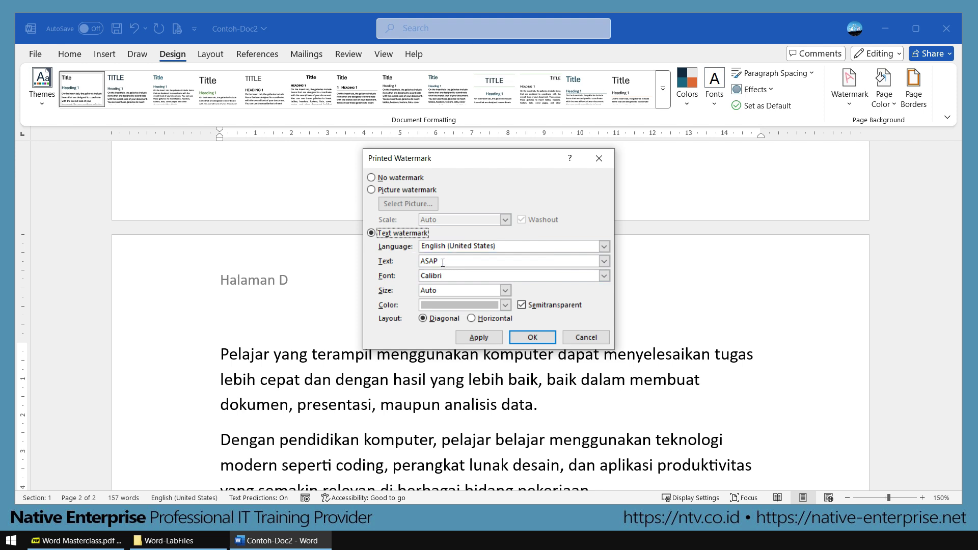
{"action": "double_click", "coordinate": [429, 261]}
{"action": "type", "text": "RAHASIA"}
- Review the watermark's font and size options, apply the watermark and view both pages side by side
{"action": "left_click", "coordinate": [604, 275]}
{"action": "left_click", "coordinate": [395, 287]}
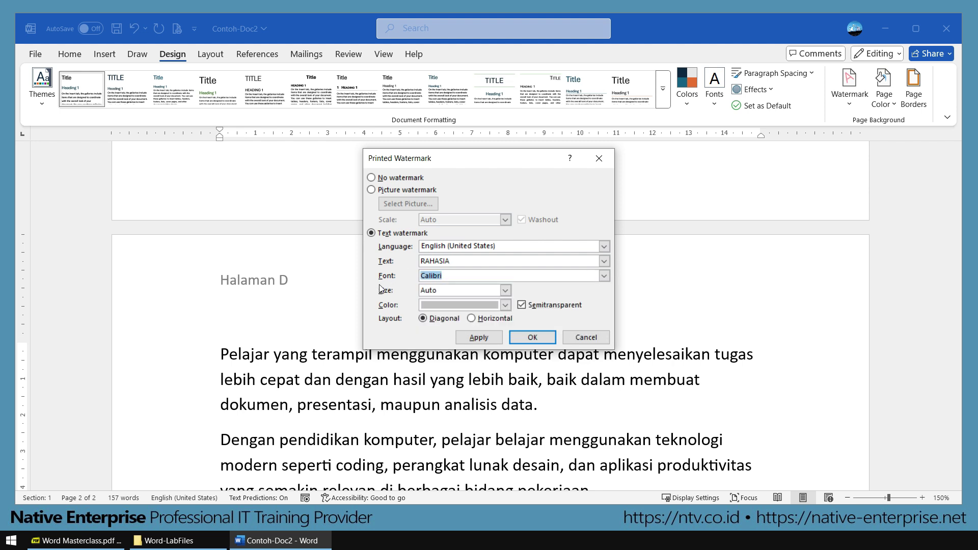
{"action": "left_click", "coordinate": [505, 291]}
{"action": "left_click", "coordinate": [453, 304]}
{"action": "left_click", "coordinate": [534, 337]}
{"action": "scroll", "coordinate": [514, 343], "scroll_direction": "down", "scroll_amount": 5}
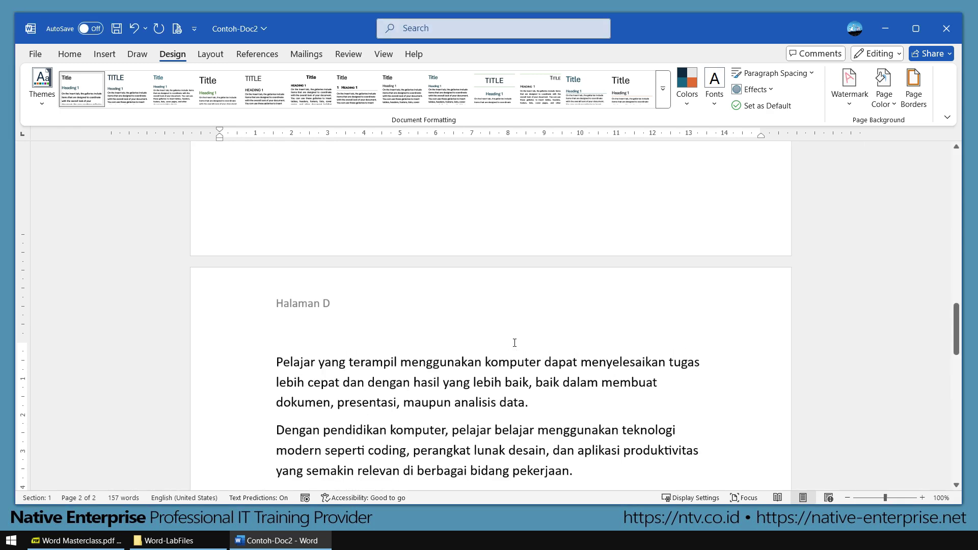
{"action": "scroll", "coordinate": [559, 334], "scroll_direction": "up", "scroll_amount": 3}
{"action": "scroll", "coordinate": [560, 333], "scroll_direction": "down", "scroll_amount": 5, "text": "ctrl"}
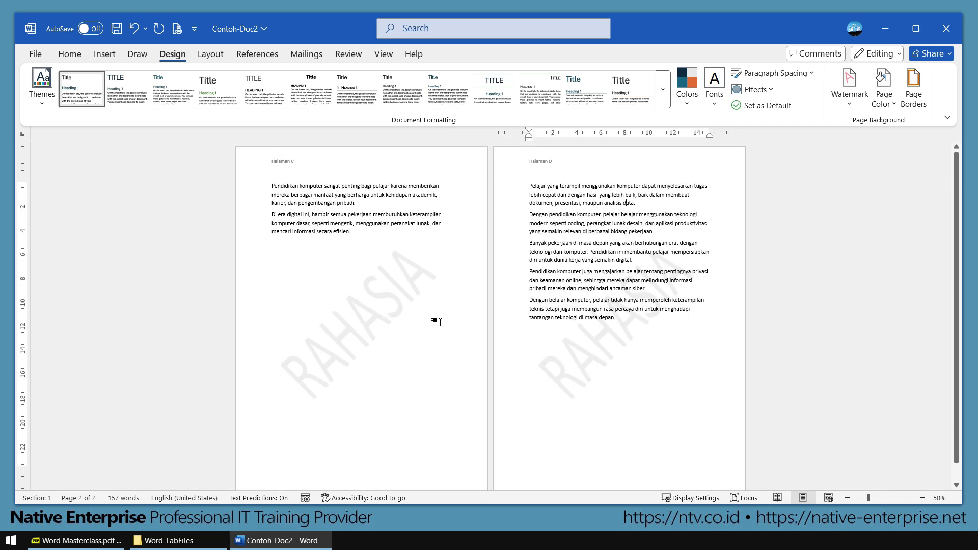
- Remove the RAHASIA watermark from the document
{"action": "scroll", "coordinate": [435, 321], "scroll_direction": "up", "scroll_amount": 6, "text": "ctrl"}
{"action": "scroll", "coordinate": [591, 312], "scroll_direction": "up", "scroll_amount": 3}
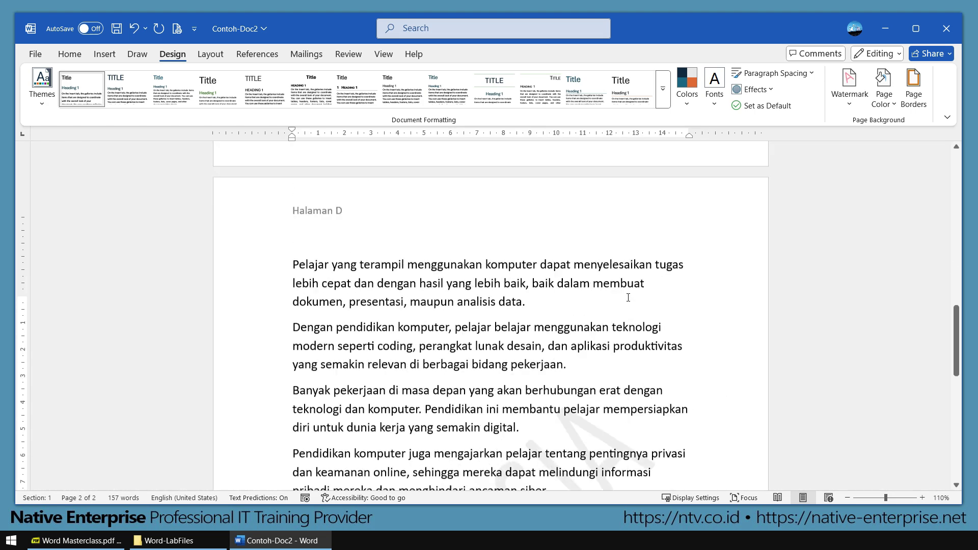
{"action": "scroll", "coordinate": [670, 262], "scroll_direction": "down", "scroll_amount": 3}
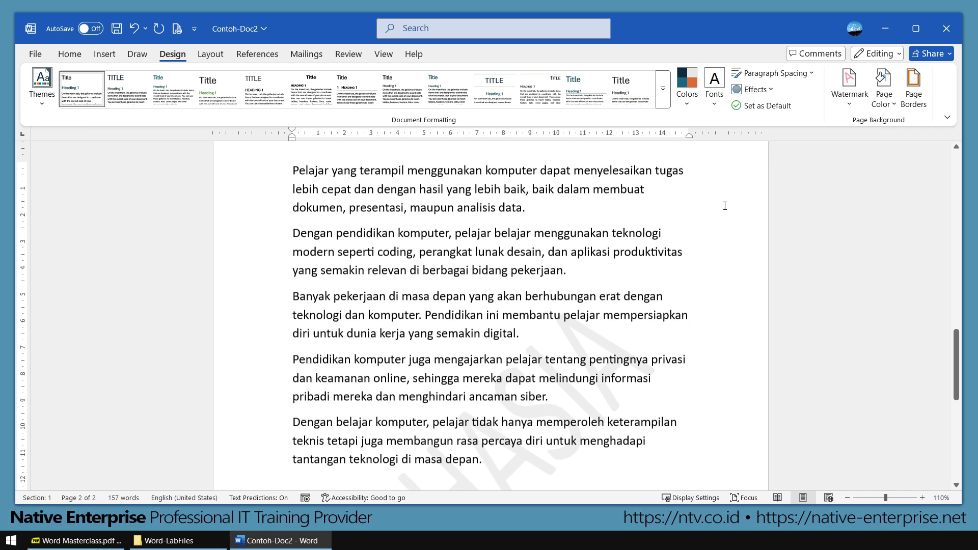
{"action": "left_click", "coordinate": [852, 101]}
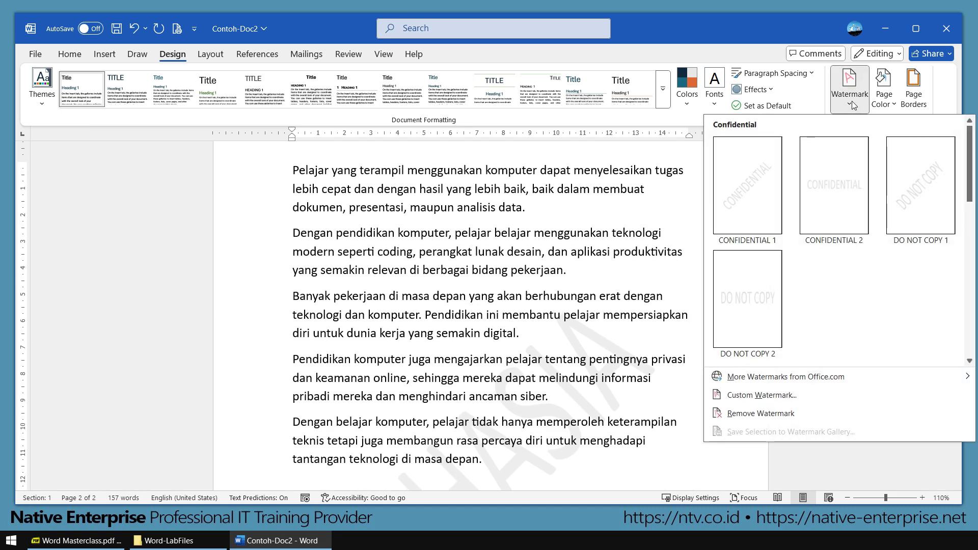
{"action": "left_click", "coordinate": [841, 418]}
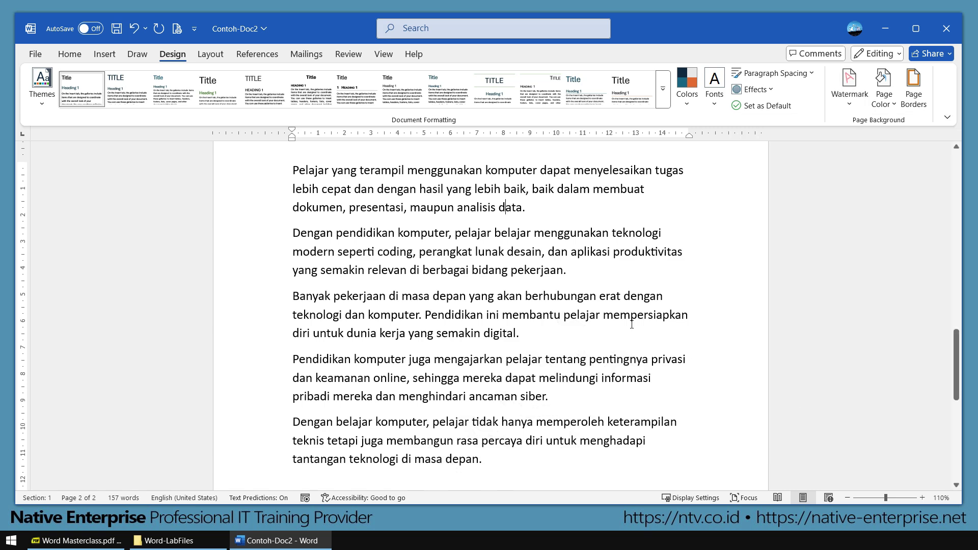
{"action": "scroll", "coordinate": [594, 303], "scroll_direction": "up", "scroll_amount": 3}
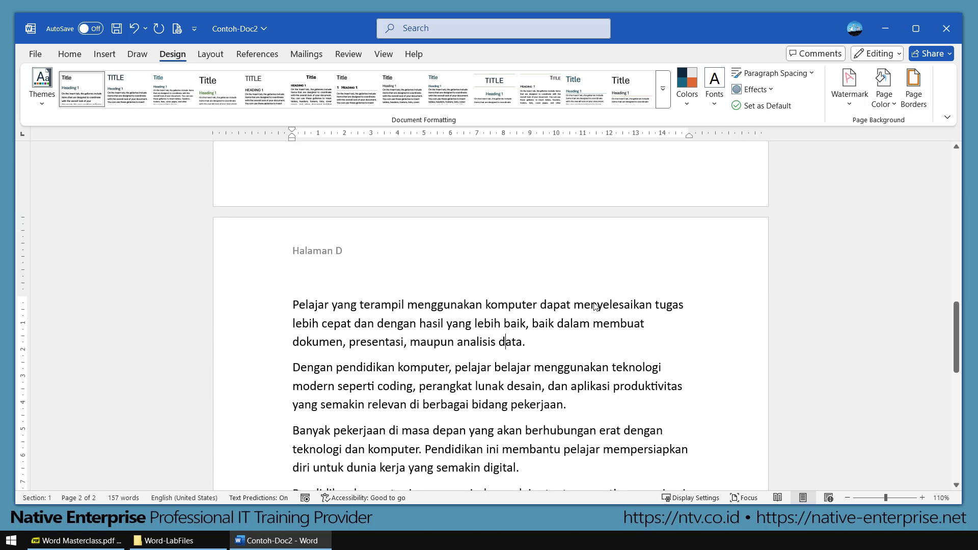
{"action": "scroll", "coordinate": [594, 303], "scroll_direction": "up", "scroll_amount": 5}
- Find the Contoh-Gbr2 picture in the Word-LabFiles folder and return to the start of the document
{"action": "left_click", "coordinate": [168, 541]}
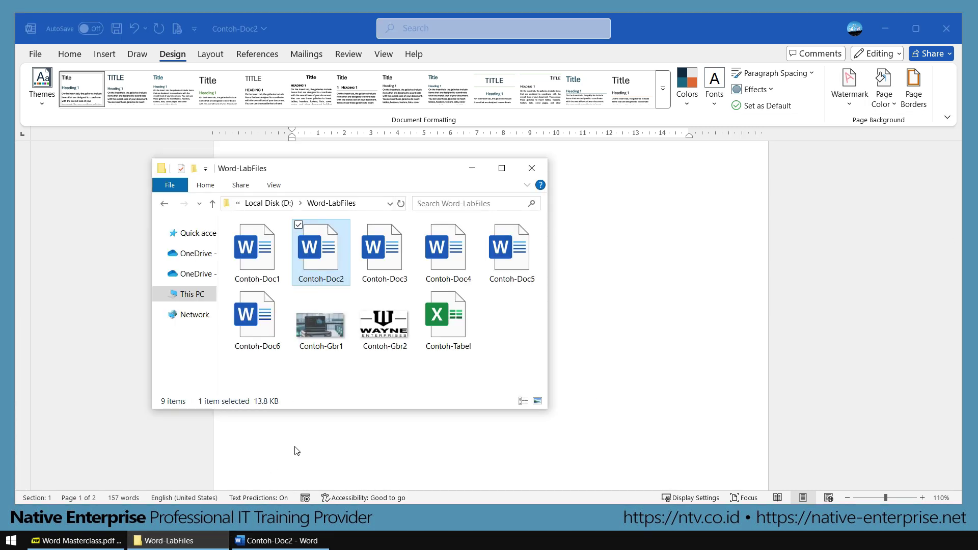
{"action": "left_click", "coordinate": [390, 335]}
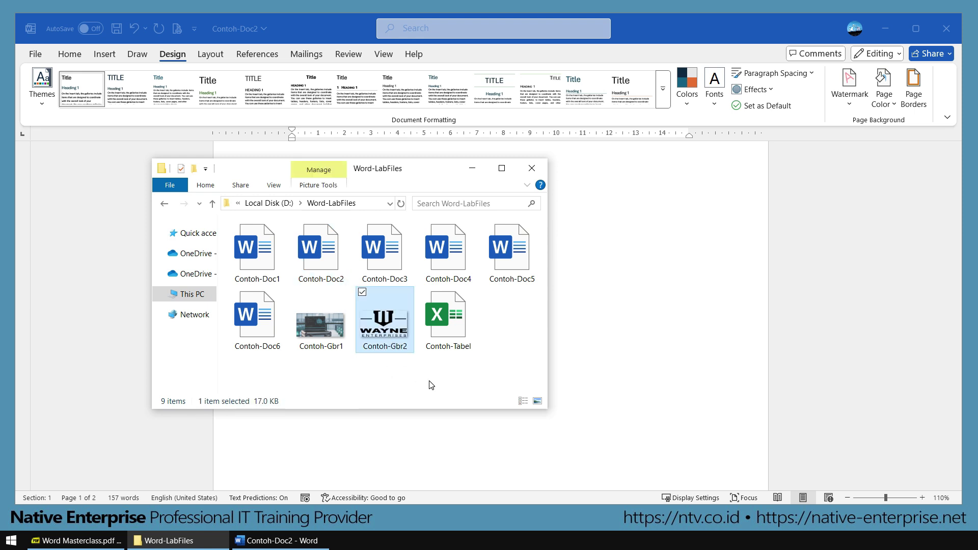
{"action": "left_click", "coordinate": [580, 341]}
{"action": "scroll", "coordinate": [610, 316], "scroll_direction": "up", "scroll_amount": 3}
{"action": "scroll", "coordinate": [610, 316], "scroll_direction": "up", "scroll_amount": 2}
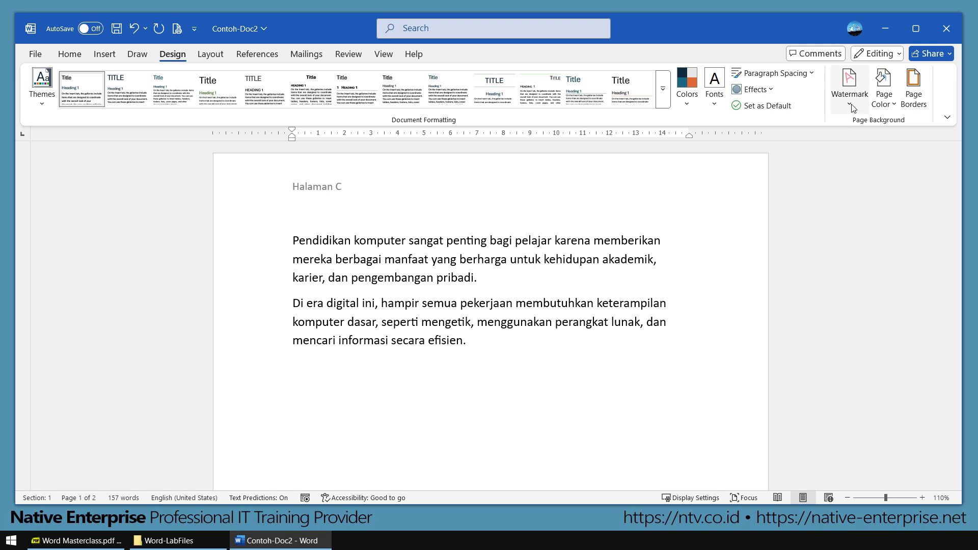
- Add Contoh-Gbr2 from Word-LabFiles as a picture watermark with Auto scale and Washout, and save the document
{"action": "left_click", "coordinate": [849, 86]}
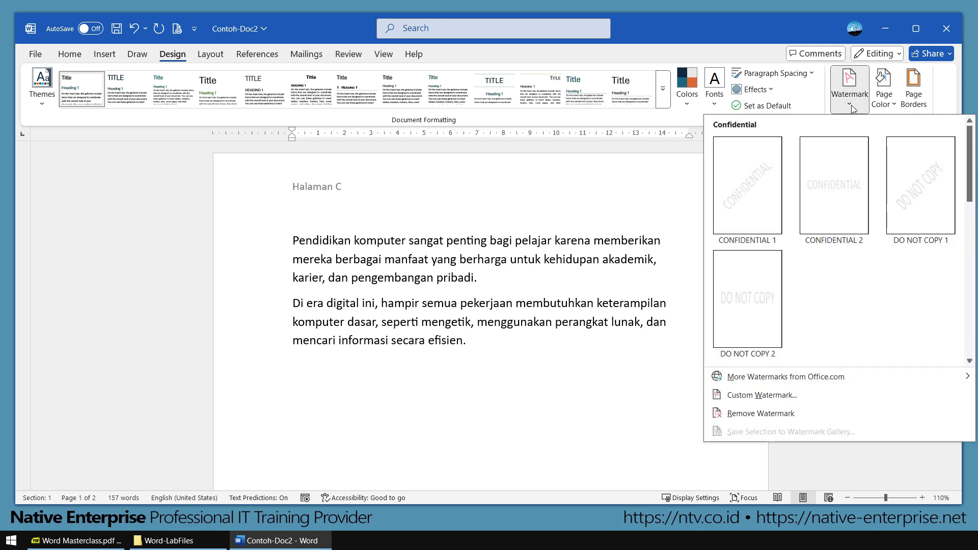
{"action": "left_click", "coordinate": [773, 397]}
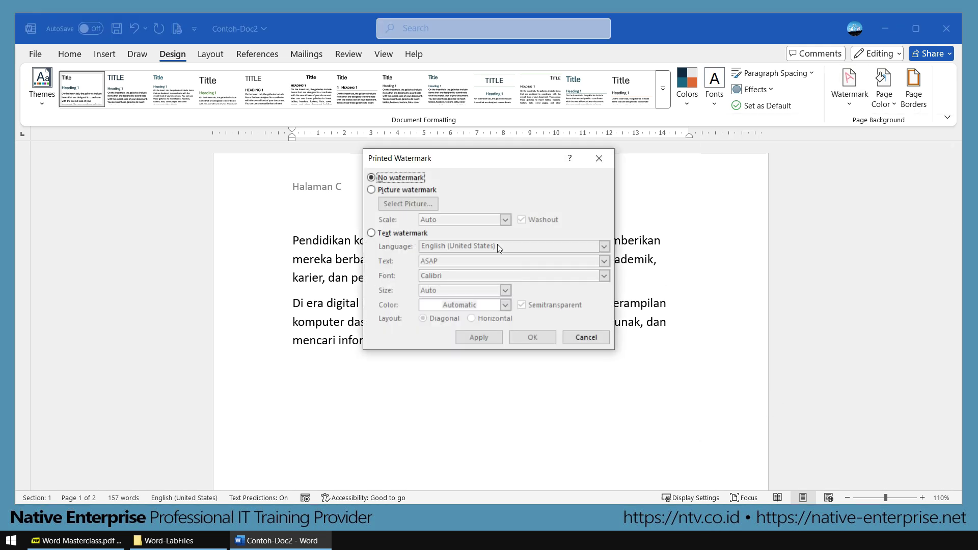
{"action": "left_click", "coordinate": [408, 190]}
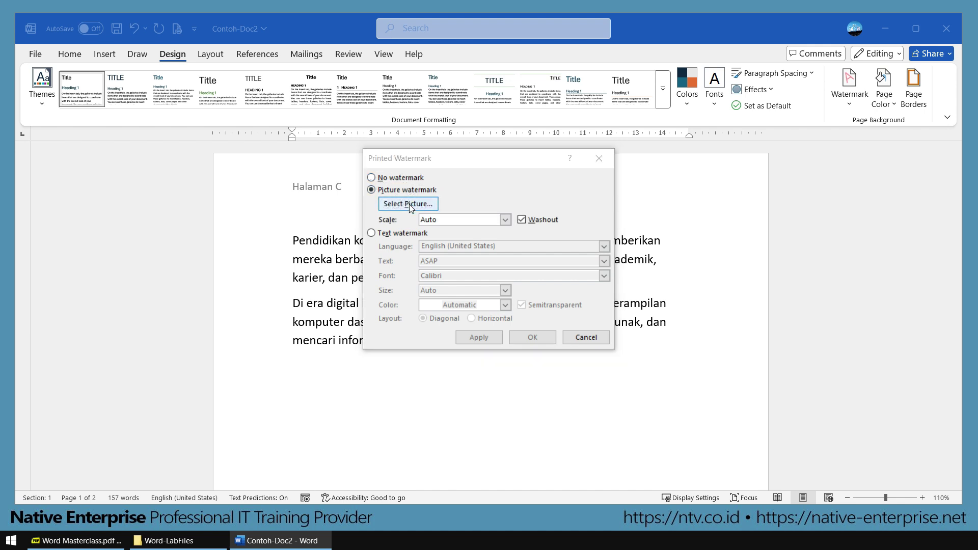
{"action": "left_click", "coordinate": [409, 205]}
{"action": "left_click", "coordinate": [544, 201]}
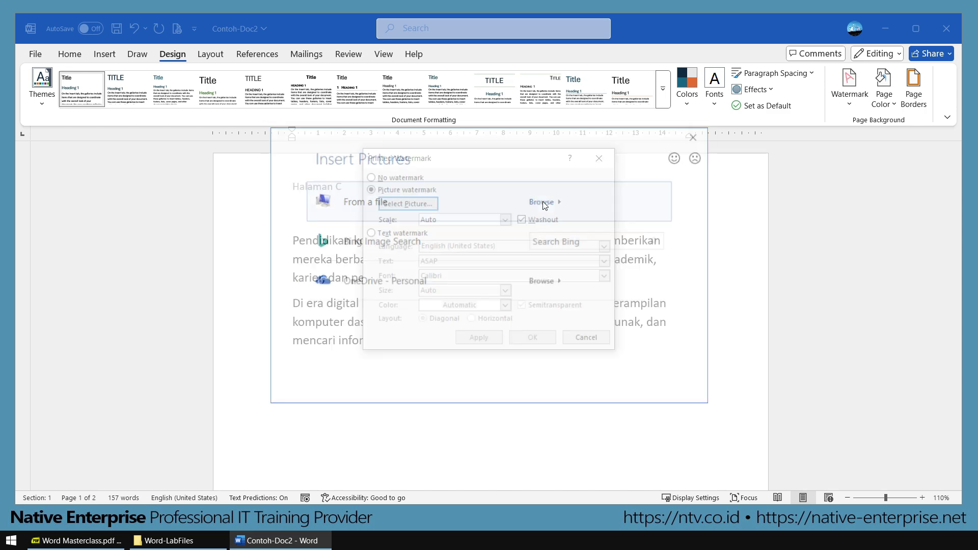
{"action": "left_click", "coordinate": [445, 192]}
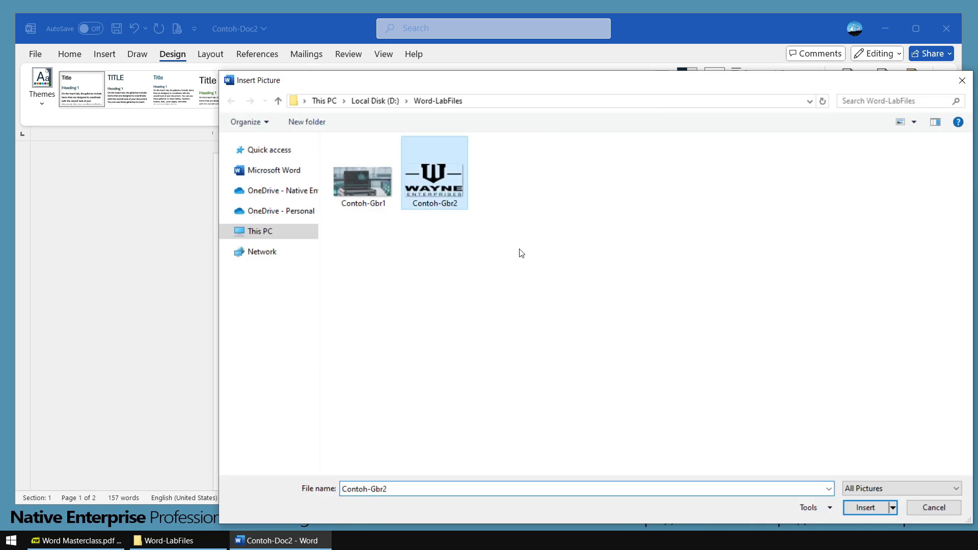
{"action": "left_click", "coordinate": [864, 506]}
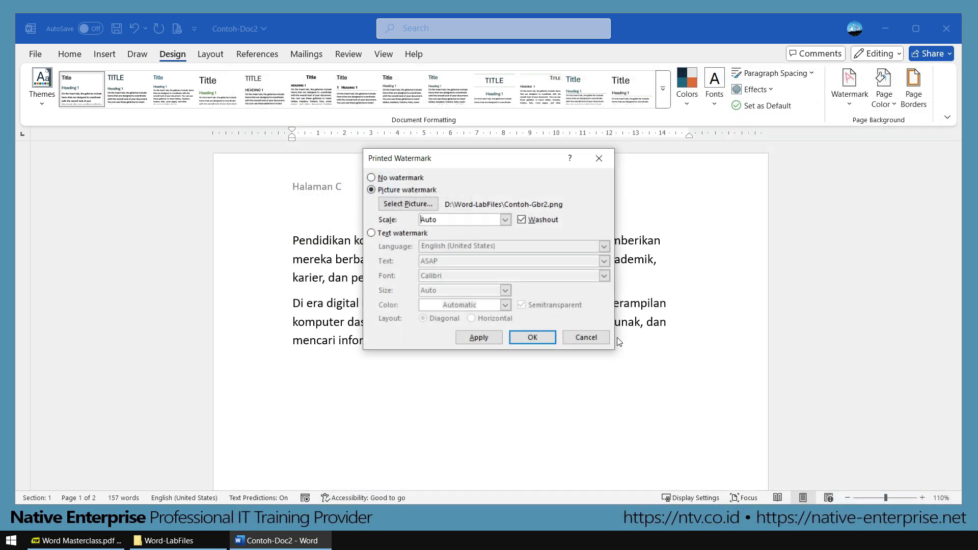
{"action": "left_click", "coordinate": [532, 338]}
{"action": "scroll", "coordinate": [541, 334], "scroll_direction": "down", "scroll_amount": 6}
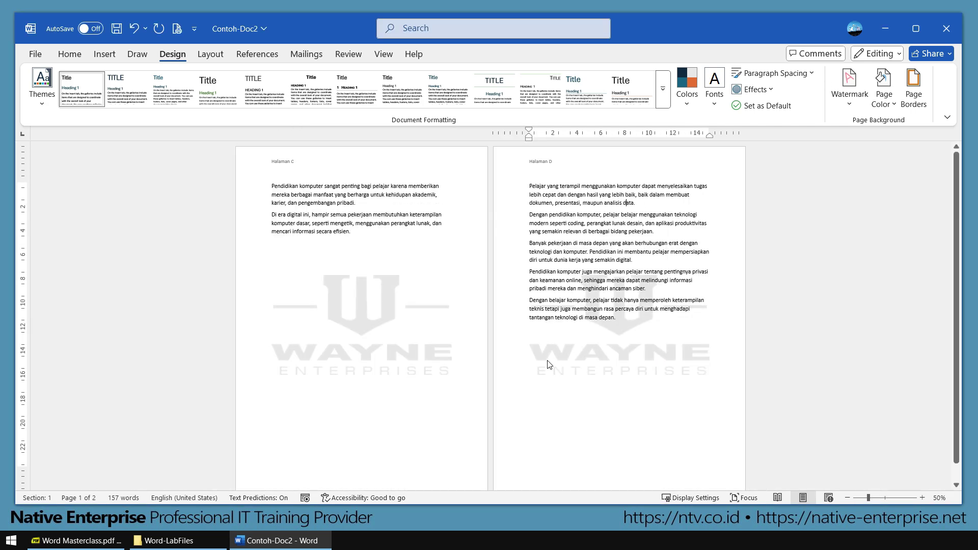
{"action": "key", "text": "ctrl+s"}
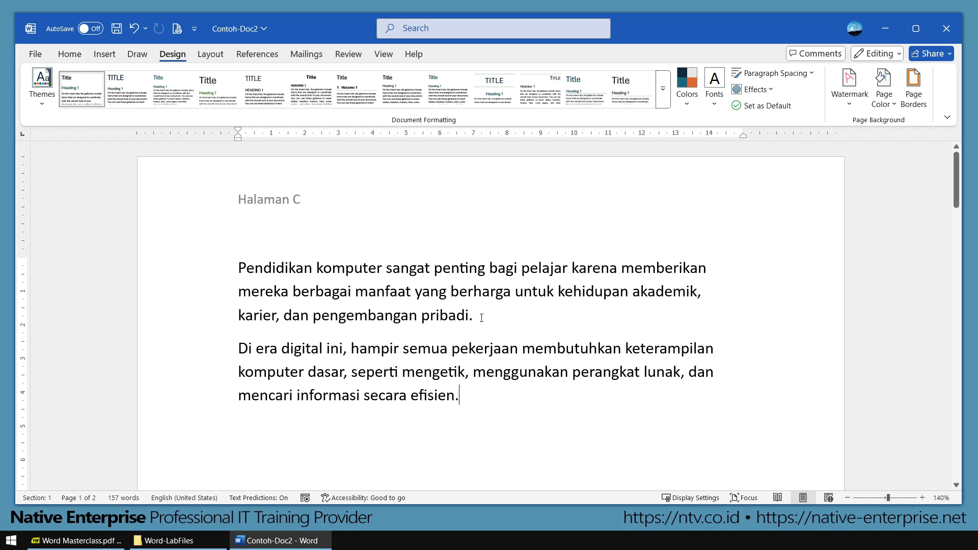
- Examine the extent of the two paragraphs under the Halaman C header and the spacing between their lines
{"action": "left_click_drag", "start_coordinate": [238, 267], "coordinate": [383, 340]}
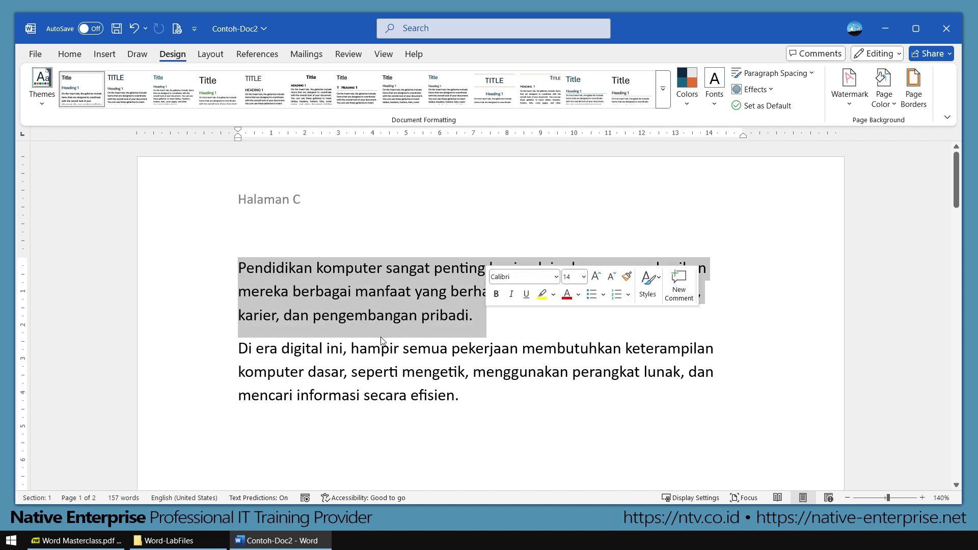
{"action": "double_click", "coordinate": [225, 357]}
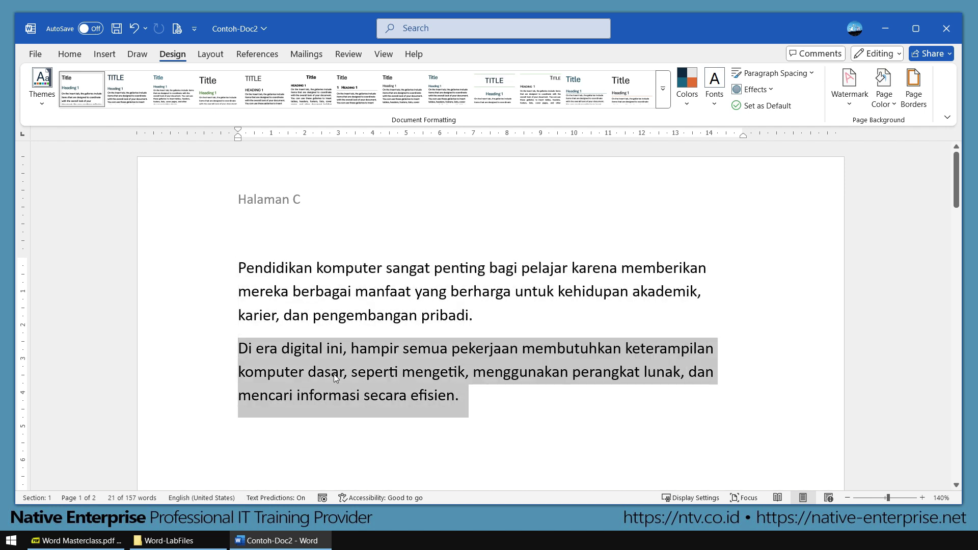
{"action": "left_click", "coordinate": [515, 327]}
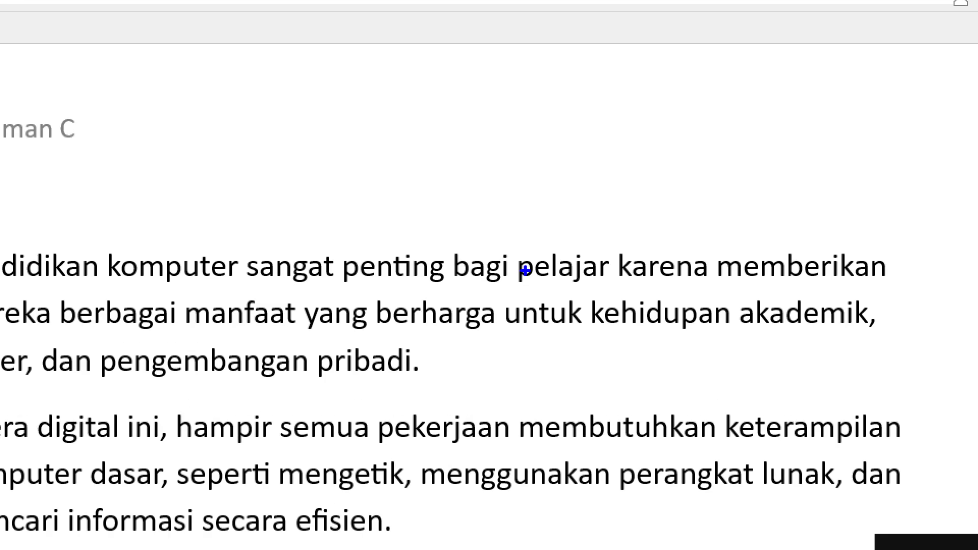
{"action": "left_click_drag", "start_coordinate": [707, 274], "coordinate": [705, 309]}
{"action": "mouse_move", "coordinate": [697, 287]}
{"action": "left_mouse_down"}
{"action": "mouse_move", "coordinate": [707, 275]}
{"action": "mouse_move", "coordinate": [715, 297]}
{"action": "left_mouse_up"}
{"action": "key", "text": "Escape"}
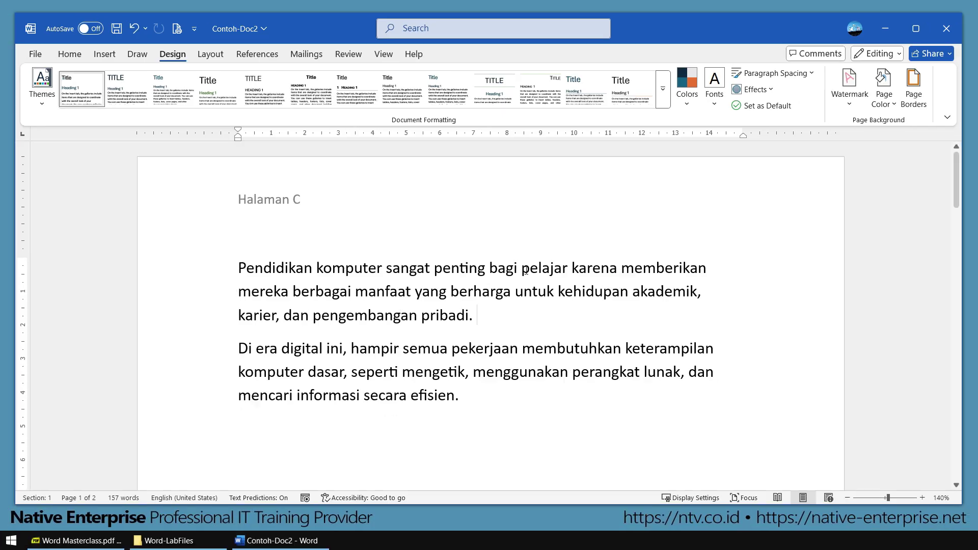
- Try line spacing 3.0 on the first paragraph and set it to 1.0
{"action": "left_click", "coordinate": [281, 291]}
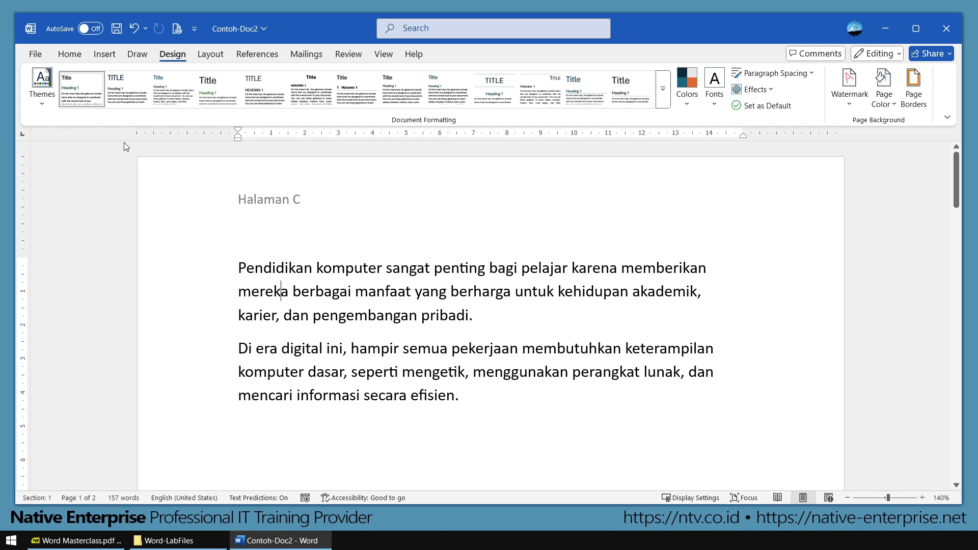
{"action": "left_click", "coordinate": [69, 54]}
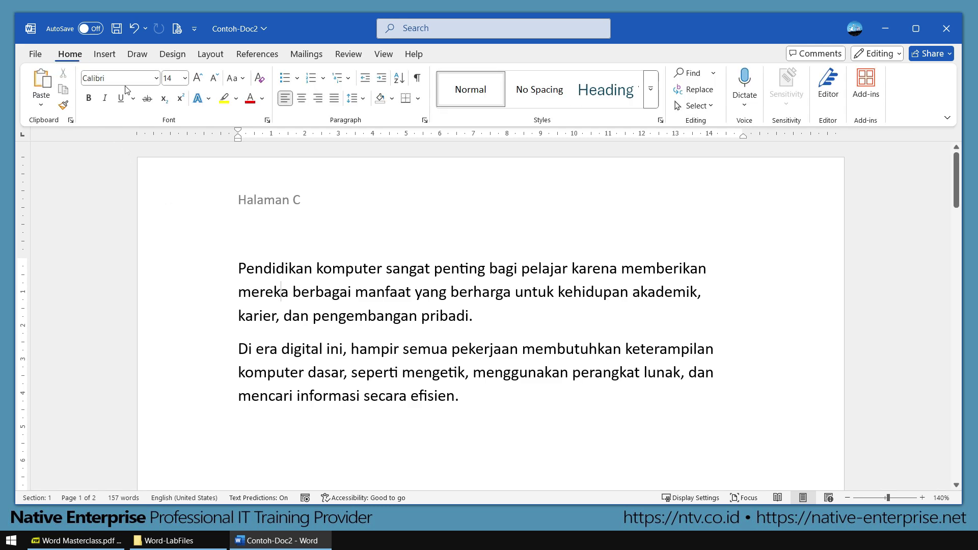
{"action": "key", "text": "ctrl+1"}
{"action": "left_click", "coordinate": [360, 126]}
{"action": "mouse_move", "coordinate": [322, 46]}
{"action": "left_mouse_down"}
{"action": "mouse_move", "coordinate": [381, 104]}
{"action": "mouse_move", "coordinate": [421, 170]}
{"action": "left_mouse_up"}
{"action": "key", "text": "Escape"}
{"action": "left_click_drag", "start_coordinate": [238, 268], "coordinate": [479, 315]}
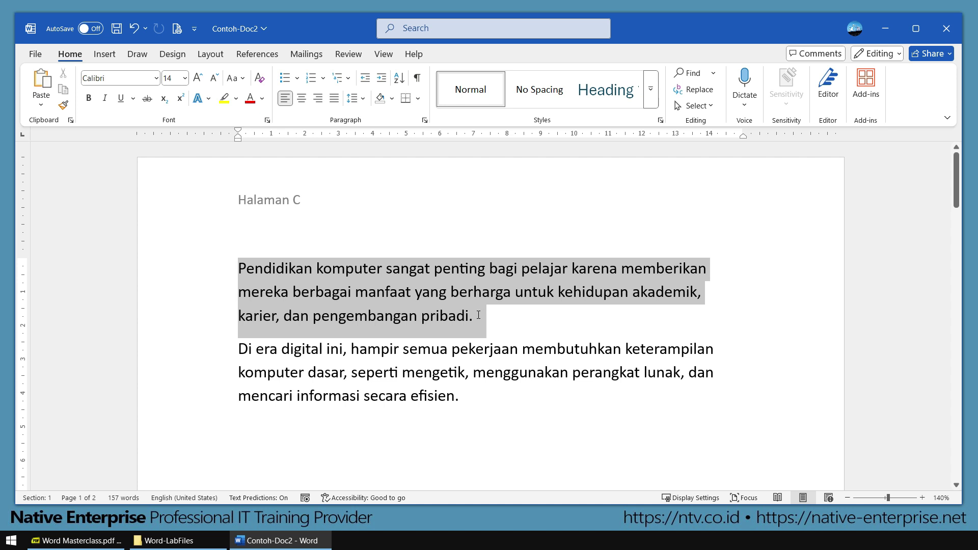
{"action": "left_click", "coordinate": [357, 103]}
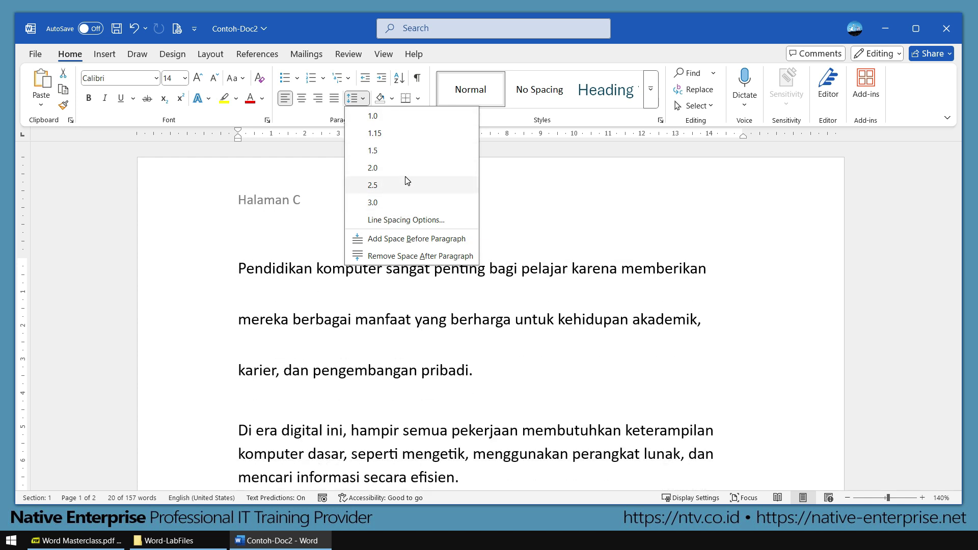
{"action": "left_click", "coordinate": [394, 203]}
{"action": "left_click", "coordinate": [356, 97]}
{"action": "left_click", "coordinate": [390, 127]}
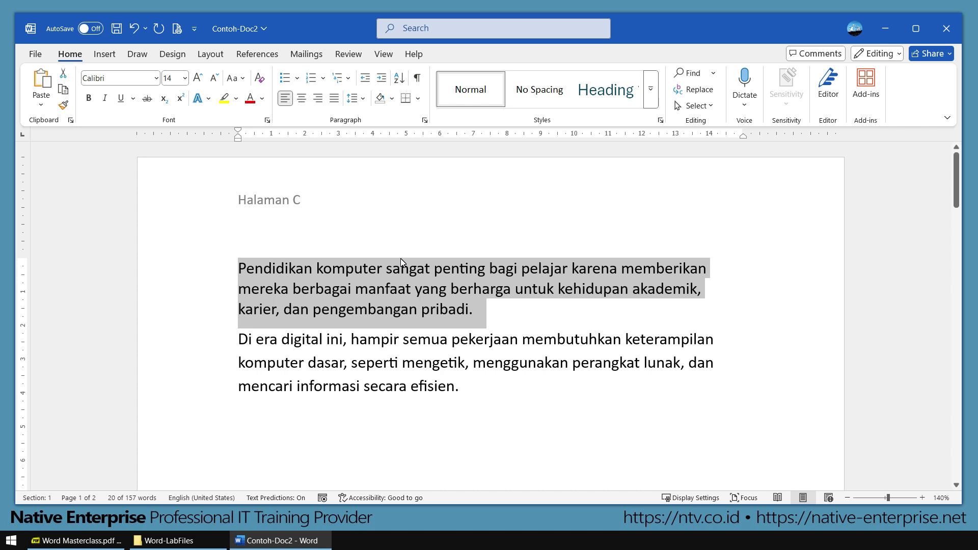
{"action": "left_click", "coordinate": [492, 328]}
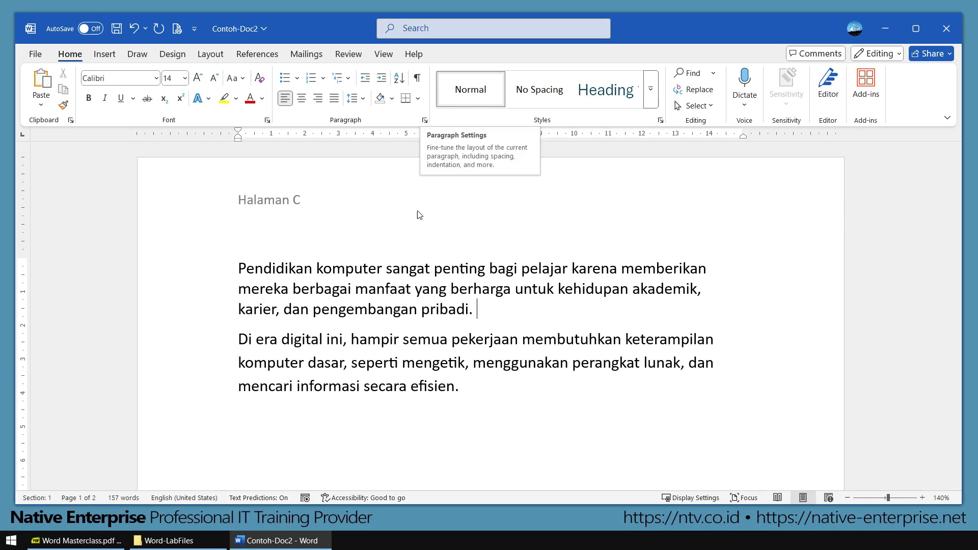
- Delete the page break and empty line after the second paragraph to bring the following text onto the first page
{"action": "scroll", "coordinate": [408, 342], "scroll_direction": "down", "scroll_amount": 1}
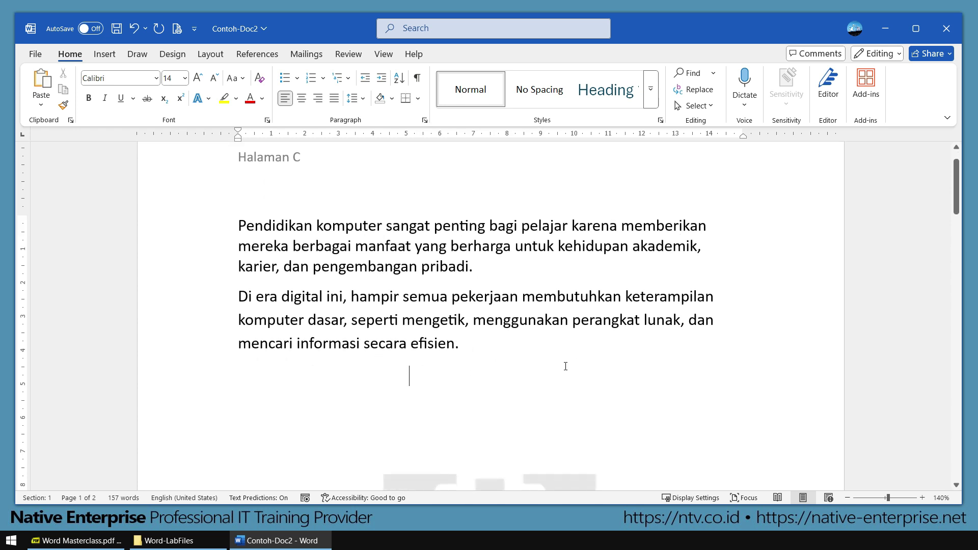
{"action": "key", "text": "Home"}
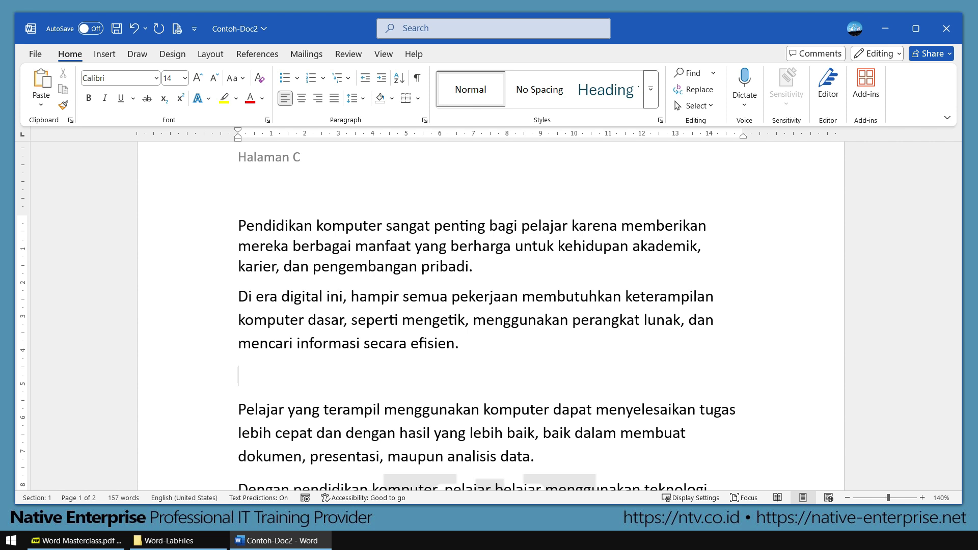
{"action": "key", "text": "Delete"}
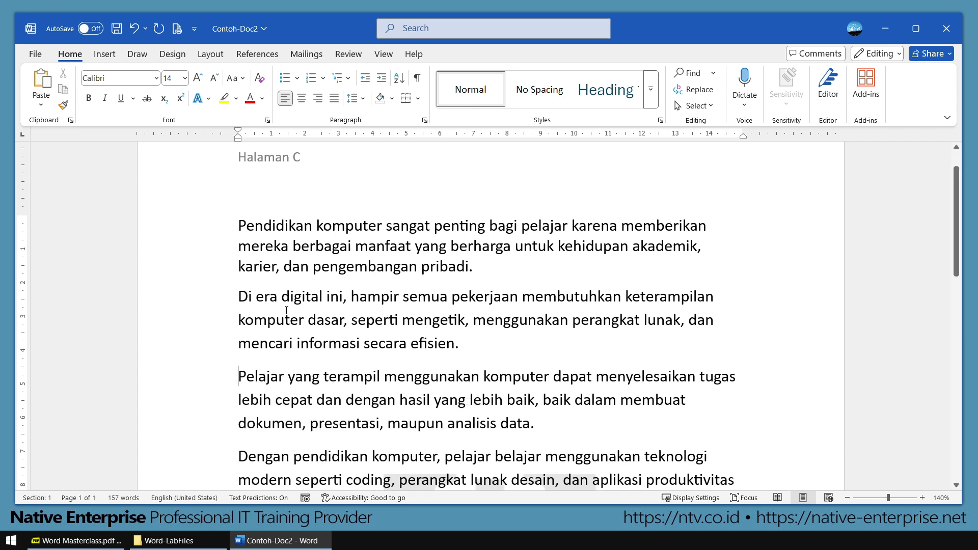
- Set the line spacing of the second paragraph, starting "Di era digital ini", to Single in its paragraph settings
{"action": "left_click_drag", "start_coordinate": [239, 298], "coordinate": [472, 345]}
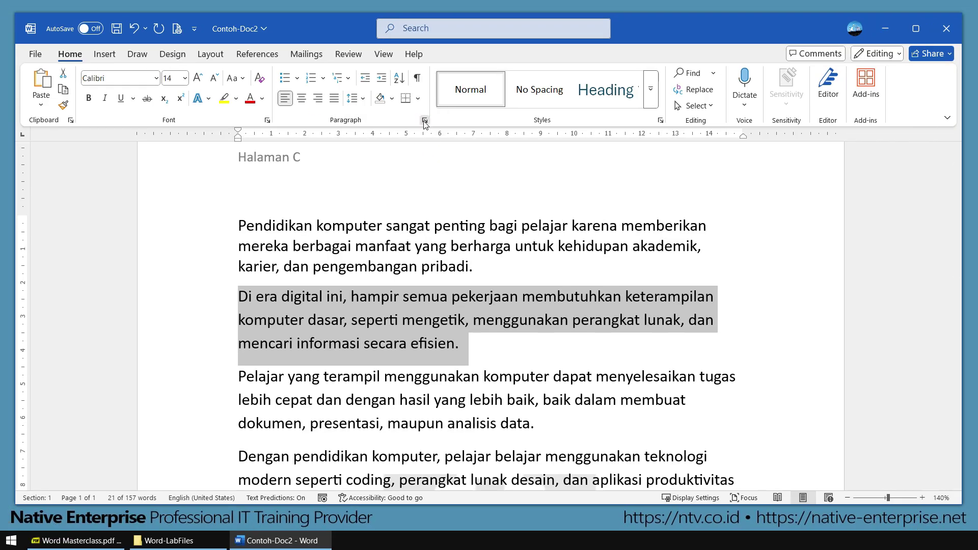
{"action": "left_click", "coordinate": [424, 119]}
{"action": "left_click_drag", "start_coordinate": [507, 146], "coordinate": [601, 108]}
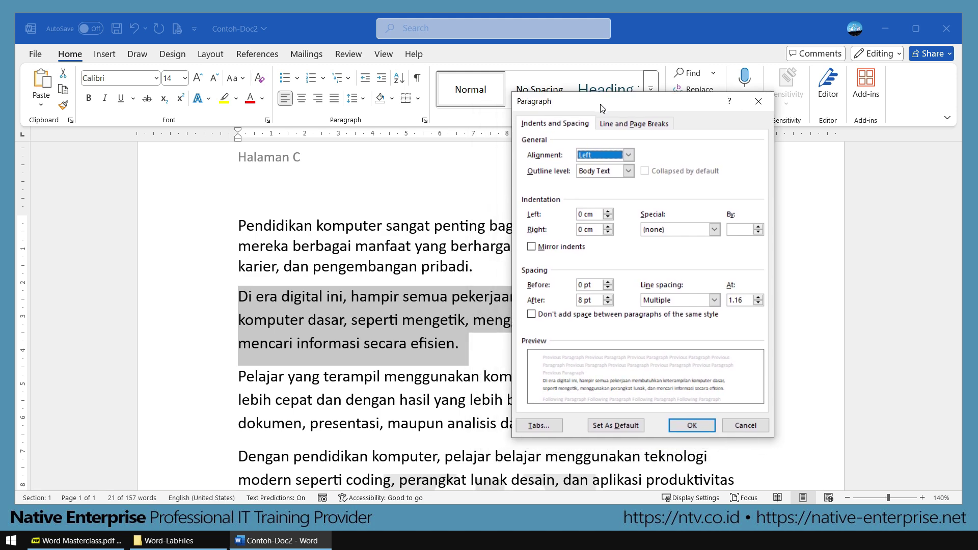
{"action": "key", "text": "ctrl+1"}
{"action": "left_click", "coordinate": [684, 340]}
{"action": "mouse_move", "coordinate": [576, 204]}
{"action": "left_mouse_down"}
{"action": "mouse_move", "coordinate": [684, 235]}
{"action": "mouse_move", "coordinate": [821, 310]}
{"action": "mouse_move", "coordinate": [850, 309]}
{"action": "left_mouse_up"}
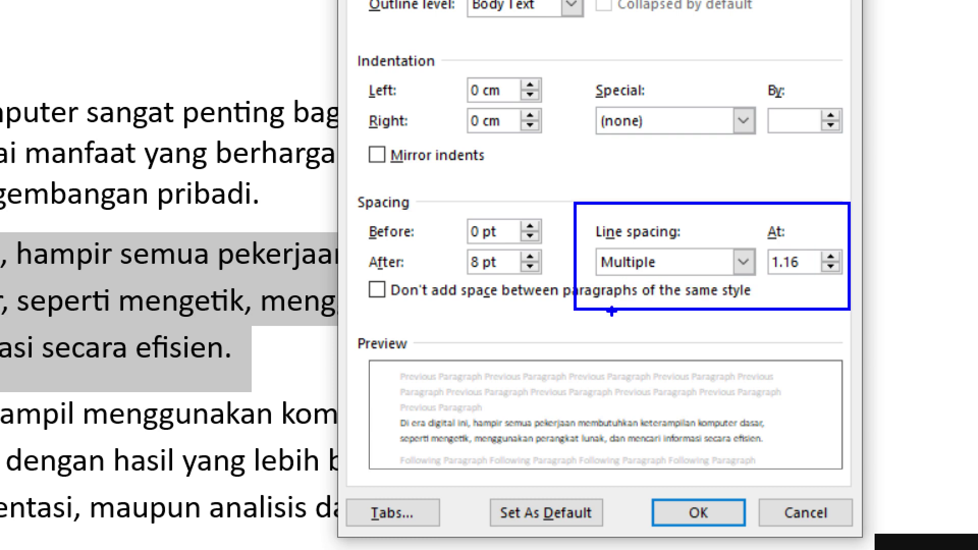
{"action": "key", "text": "Escape"}
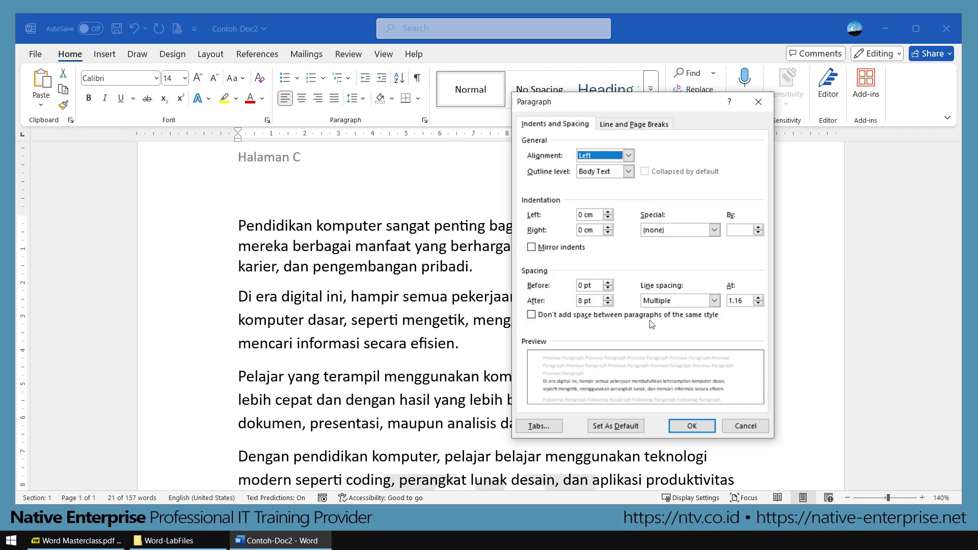
{"action": "left_click", "coordinate": [715, 301]}
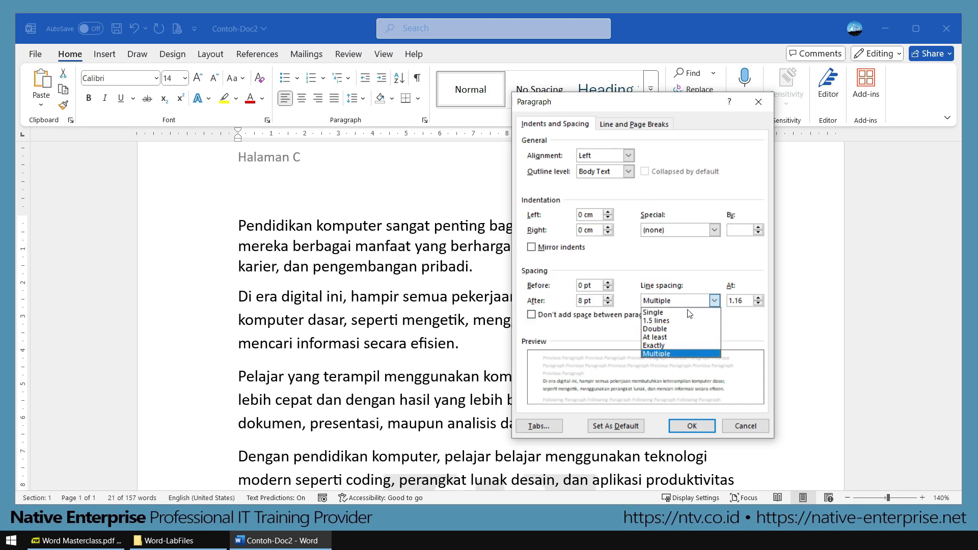
{"action": "left_click", "coordinate": [655, 312]}
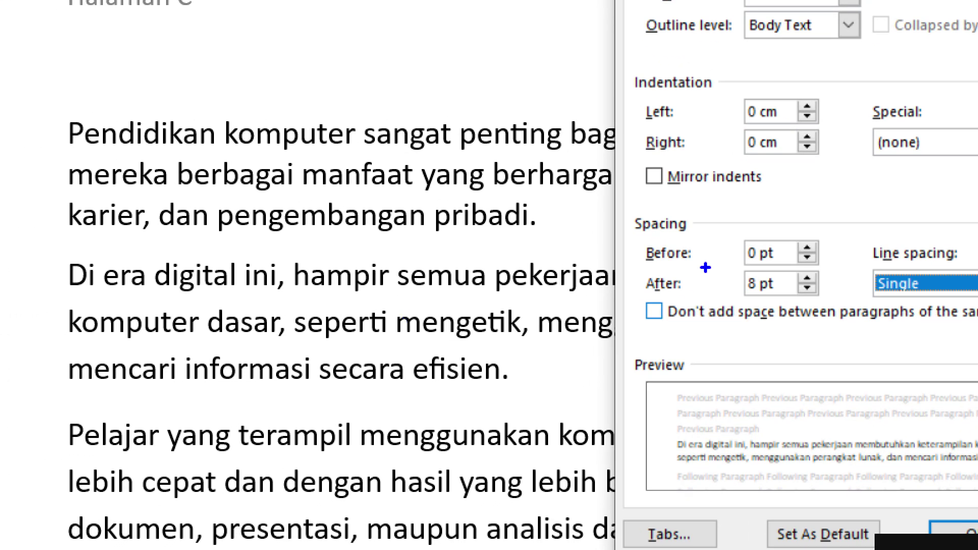
- Examine how the Before and After spacing settings relate to the gaps above and below the second paragraph
{"action": "left_click_drag", "start_coordinate": [836, 312], "coordinate": [839, 320]}
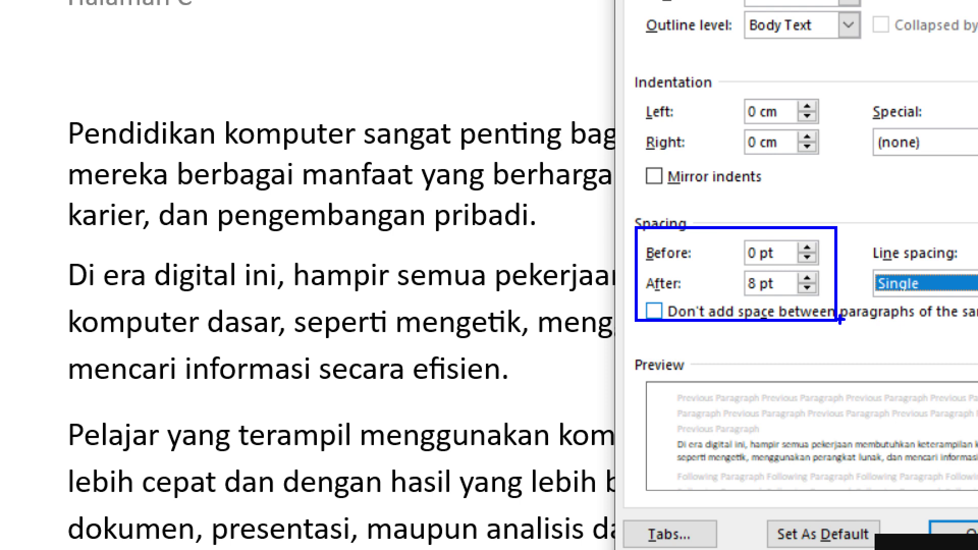
{"action": "mouse_move", "coordinate": [49, 255]}
{"action": "left_mouse_down"}
{"action": "mouse_move", "coordinate": [57, 388]}
{"action": "mouse_move", "coordinate": [263, 260]}
{"action": "mouse_move", "coordinate": [529, 256]}
{"action": "left_mouse_up"}
{"action": "left_click_drag", "start_coordinate": [82, 393], "coordinate": [506, 385]}
{"action": "left_click_drag", "start_coordinate": [715, 258], "coordinate": [547, 223]}
{"action": "mouse_move", "coordinate": [462, 252]}
{"action": "left_mouse_down"}
{"action": "mouse_move", "coordinate": [463, 212]}
{"action": "mouse_move", "coordinate": [476, 234]}
{"action": "left_mouse_up"}
{"action": "left_click_drag", "start_coordinate": [446, 238], "coordinate": [475, 236]}
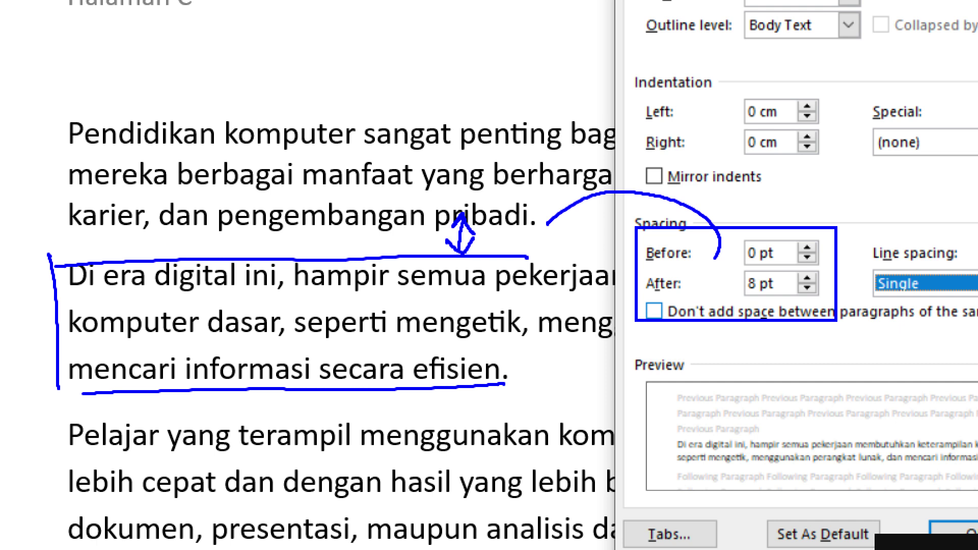
{"action": "mouse_move", "coordinate": [709, 288]}
{"action": "left_mouse_down"}
{"action": "mouse_move", "coordinate": [525, 407]}
{"action": "mouse_move", "coordinate": [492, 410]}
{"action": "mouse_move", "coordinate": [474, 427]}
{"action": "mouse_move", "coordinate": [471, 388]}
{"action": "mouse_move", "coordinate": [488, 408]}
{"action": "left_mouse_up"}
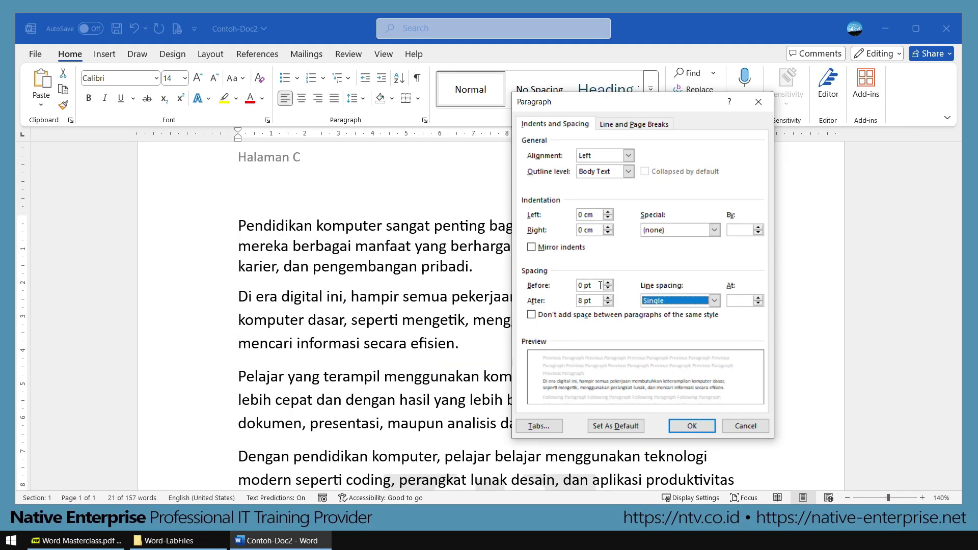
- Set the second paragraph's spacing to 20 pt before and 30 pt after, and apply the settings
{"action": "left_click_drag", "start_coordinate": [776, 253], "coordinate": [716, 252]}
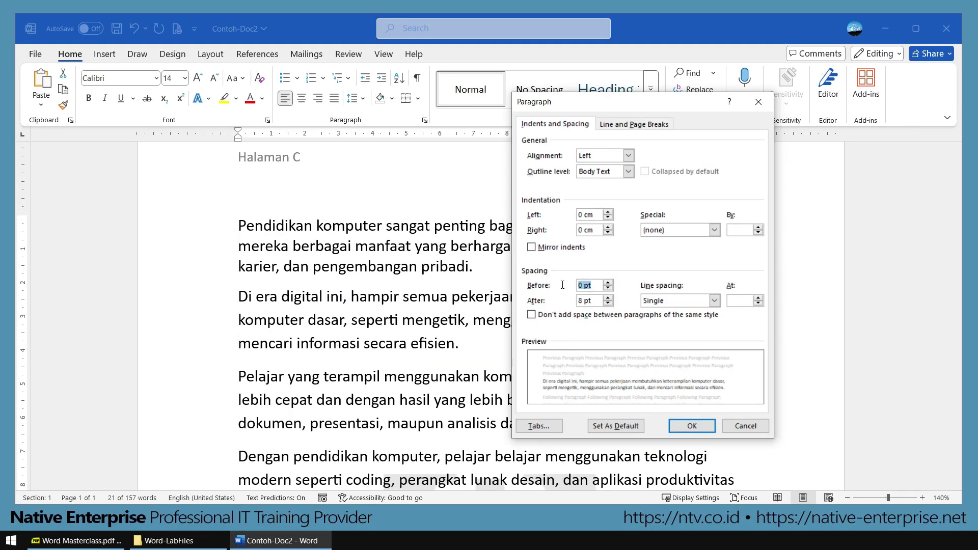
{"action": "type", "text": "20"}
{"action": "key", "text": "Tab"}
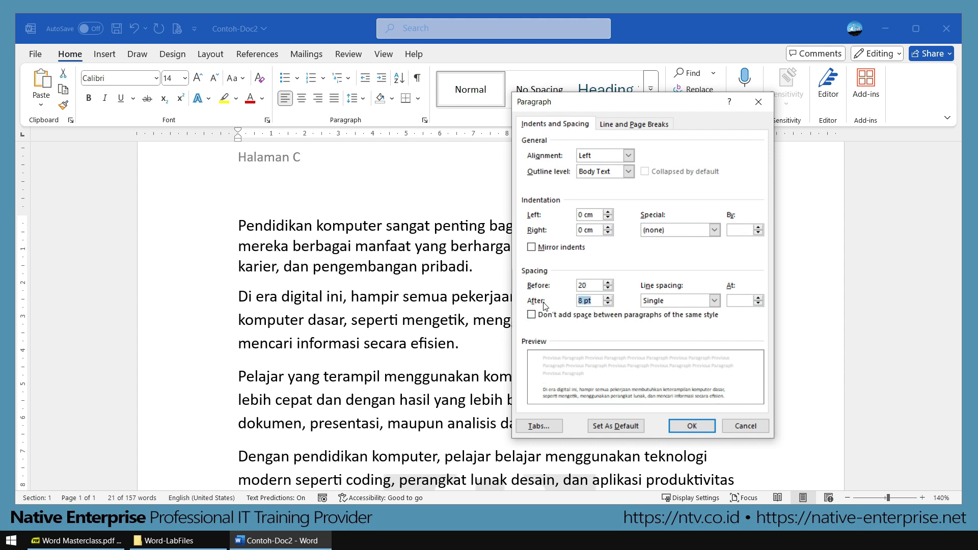
{"action": "type", "text": "30"}
{"action": "left_click", "coordinate": [692, 426]}
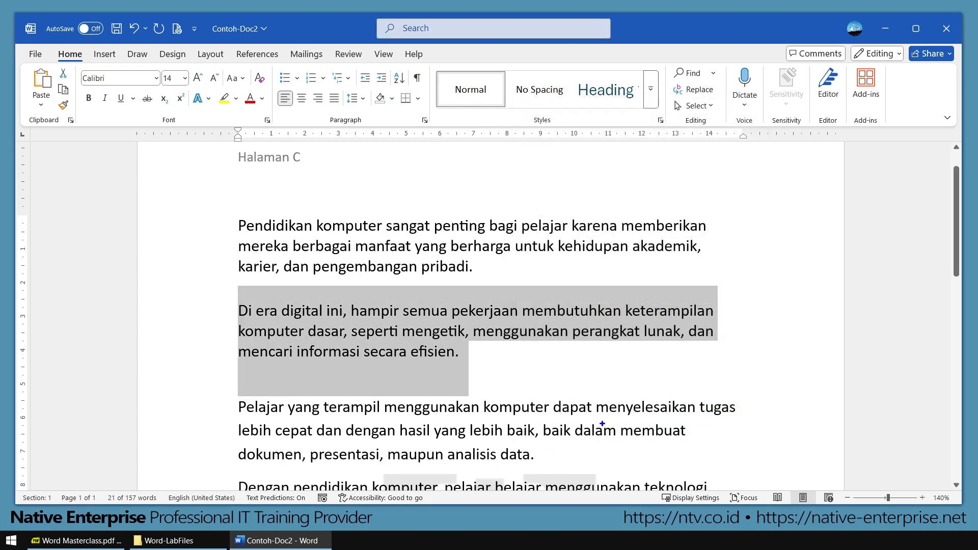
- Review the gaps above and below the second paragraph and undo its spacing change
{"action": "mouse_move", "coordinate": [438, 307]}
{"action": "left_mouse_down"}
{"action": "mouse_move", "coordinate": [443, 272]}
{"action": "mouse_move", "coordinate": [448, 284]}
{"action": "mouse_move", "coordinate": [430, 297]}
{"action": "mouse_move", "coordinate": [446, 301]}
{"action": "left_mouse_up"}
{"action": "mouse_move", "coordinate": [430, 393]}
{"action": "left_mouse_down"}
{"action": "mouse_move", "coordinate": [429, 360]}
{"action": "mouse_move", "coordinate": [437, 383]}
{"action": "left_mouse_up"}
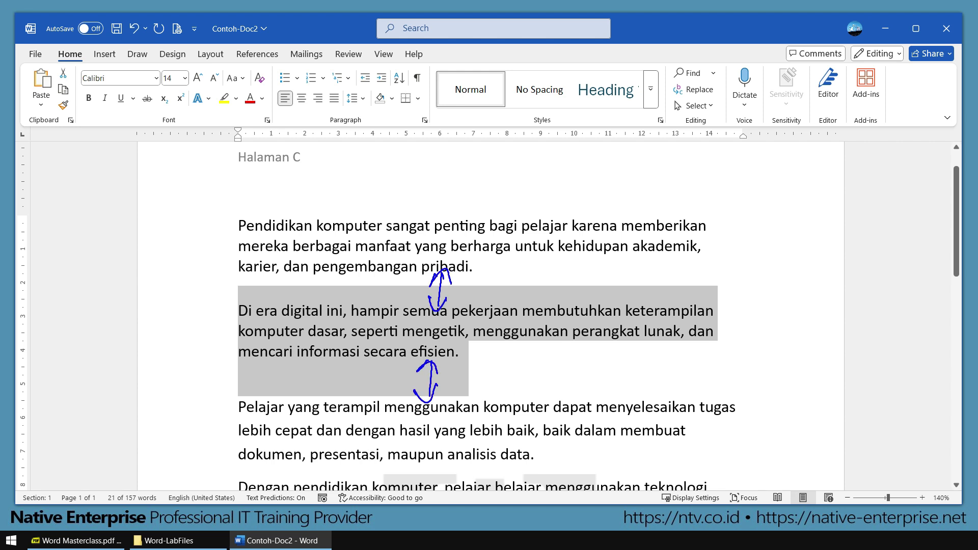
{"action": "key", "text": "Escape"}
{"action": "left_click", "coordinate": [437, 269]}
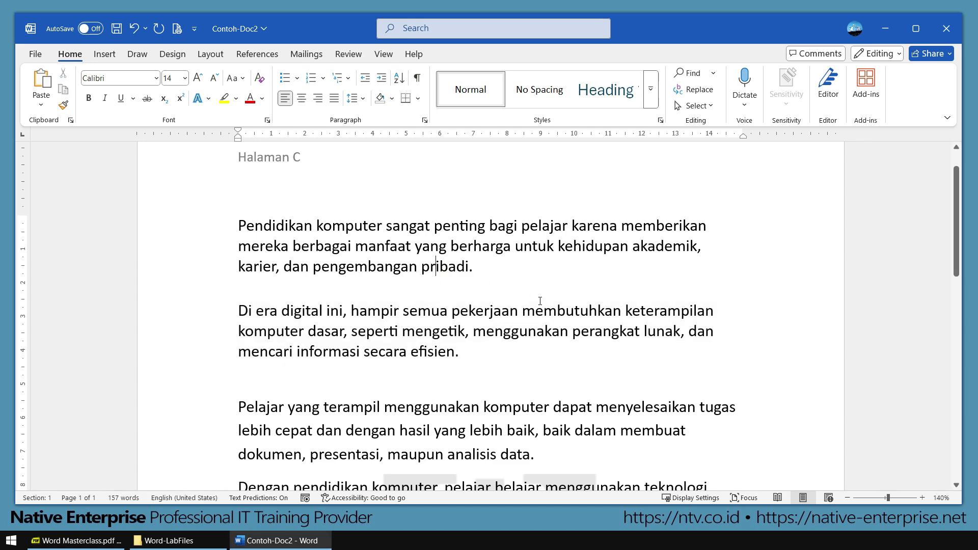
{"action": "key", "text": "ctrl+z"}
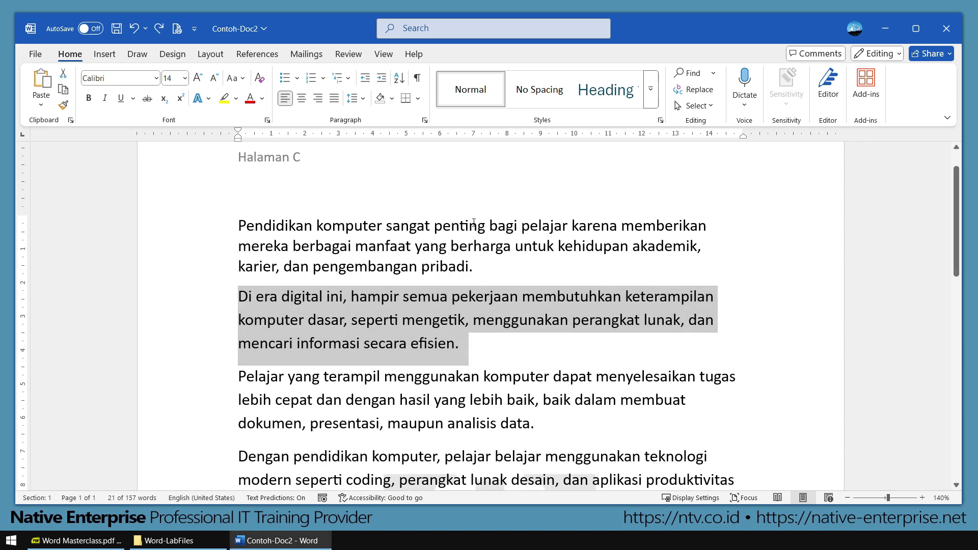
- Insert the title line "Bab 1 Pendahuluan" above the first paragraph
{"action": "left_click", "coordinate": [473, 222]}
{"action": "key", "text": "Home"}
{"action": "key", "text": "Return"}
{"action": "key", "text": "Up"}
{"action": "type", "text": "Judul"}
{"action": "key", "text": "BackSpace"}
{"action": "key", "text": "BackSpace"}
{"action": "key", "text": "BackSpace"}
{"action": "key", "text": "BackSpace"}
{"action": "key", "text": "BackSpace"}
{"action": "key", "text": "BackSpace"}
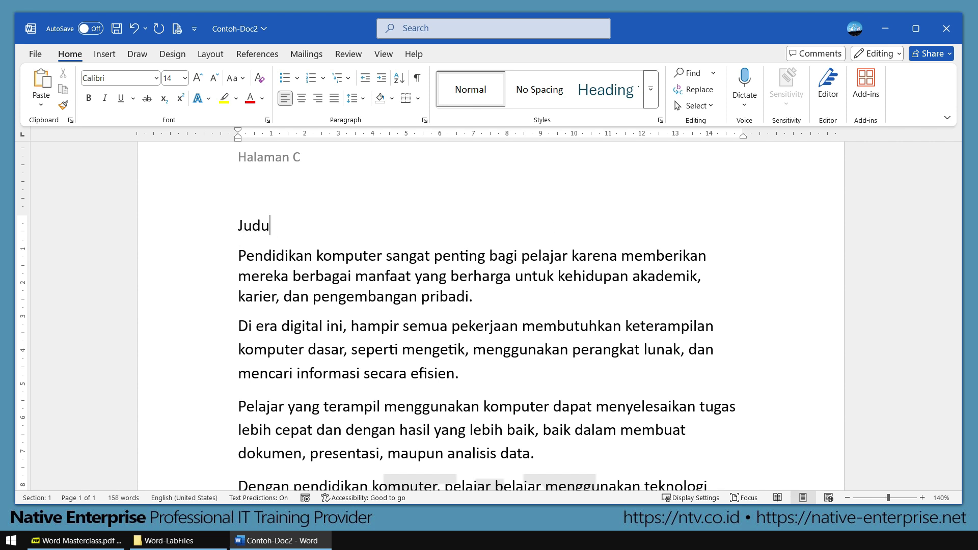
{"action": "type", "text": "Bab 1 Pendahuluan"}
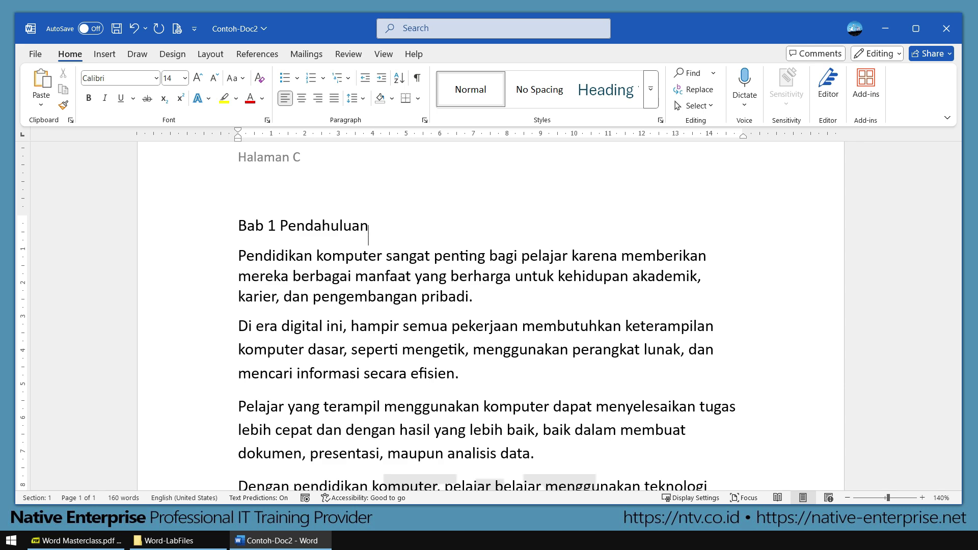
- Try separating the title from the first paragraph by adding several empty lines below it
{"action": "key", "text": "Return"}
{"action": "key", "text": "Return"}
{"action": "key", "text": "Return"}
{"action": "key", "text": "Return"}
{"action": "key", "text": "Return"}
{"action": "key", "text": "Return"}
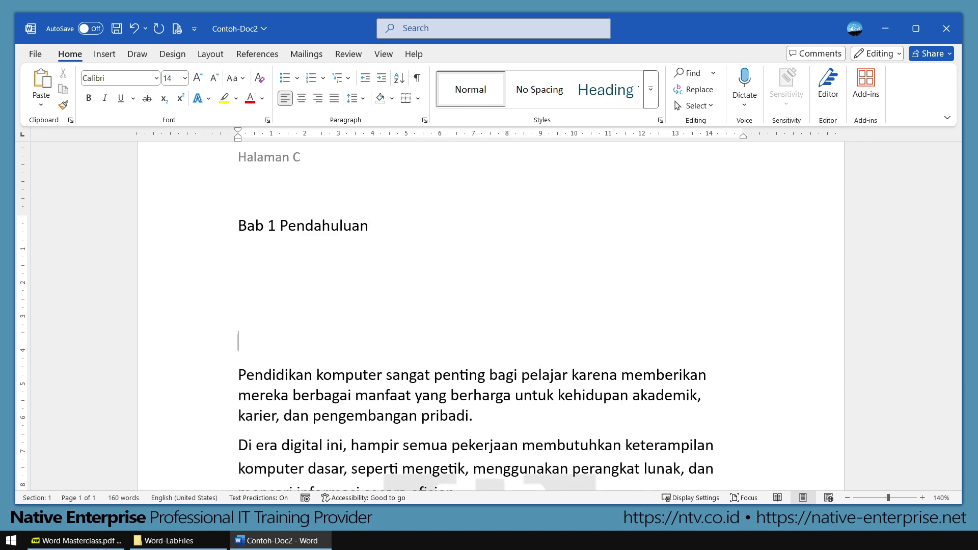
- Undo the empty lines inserted between the title and the first paragraph
{"action": "key", "text": "ctrl+z"}
{"action": "key", "text": "ctrl+z"}
{"action": "key", "text": "ctrl+z"}
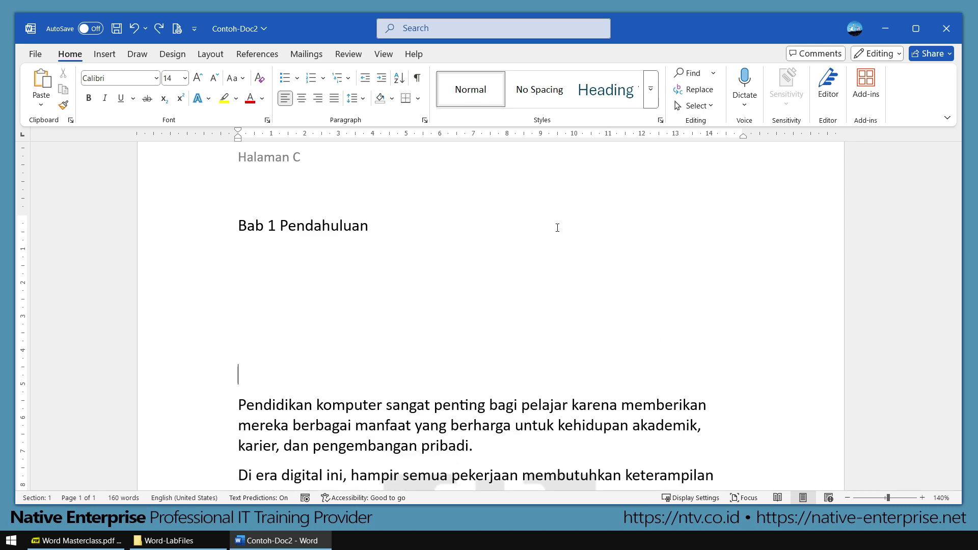
{"action": "key", "text": "ctrl+z"}
{"action": "key", "text": "ctrl+z"}
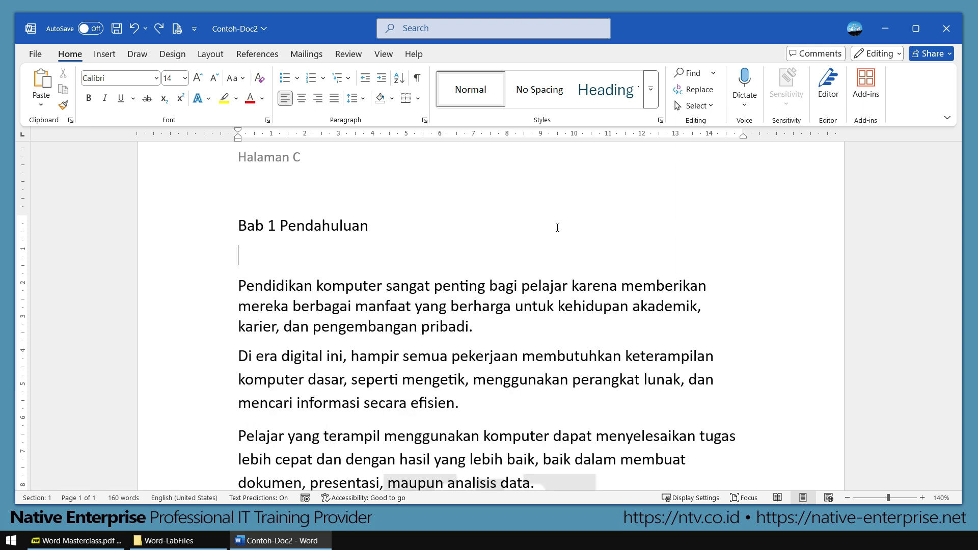
{"action": "key", "text": "ctrl+z"}
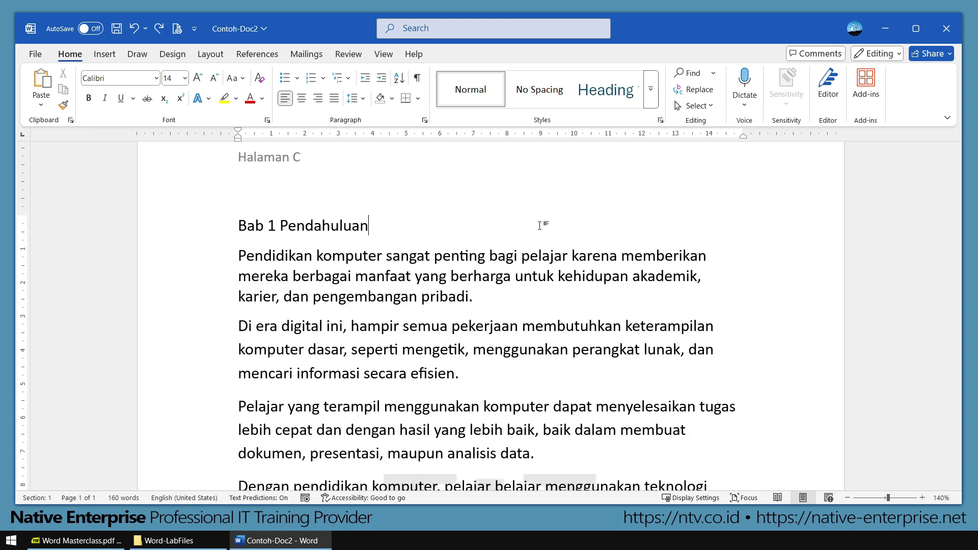
- Set the spacing after the "Bab 1 Pendahuluan" title to 60 pt in its paragraph settings
{"action": "left_click", "coordinate": [209, 228]}
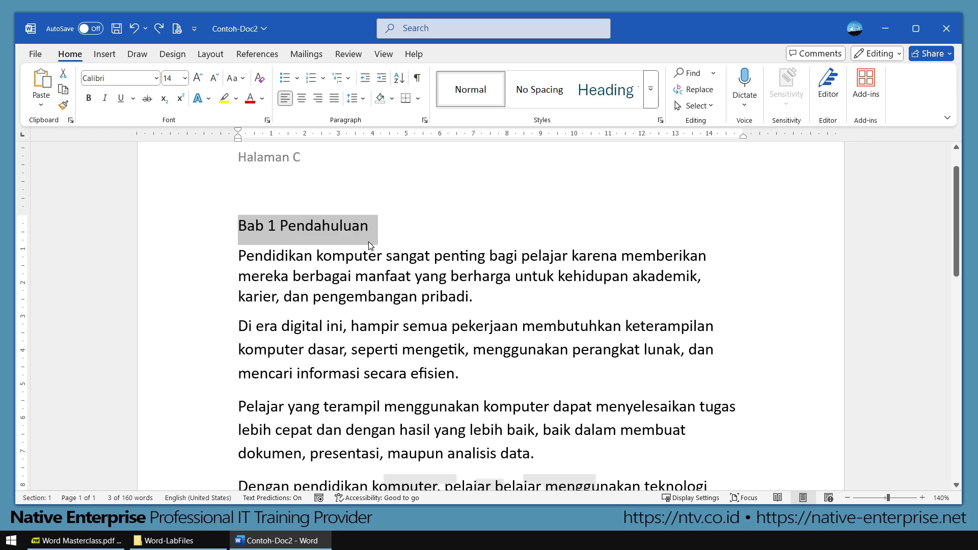
{"action": "left_click", "coordinate": [425, 120]}
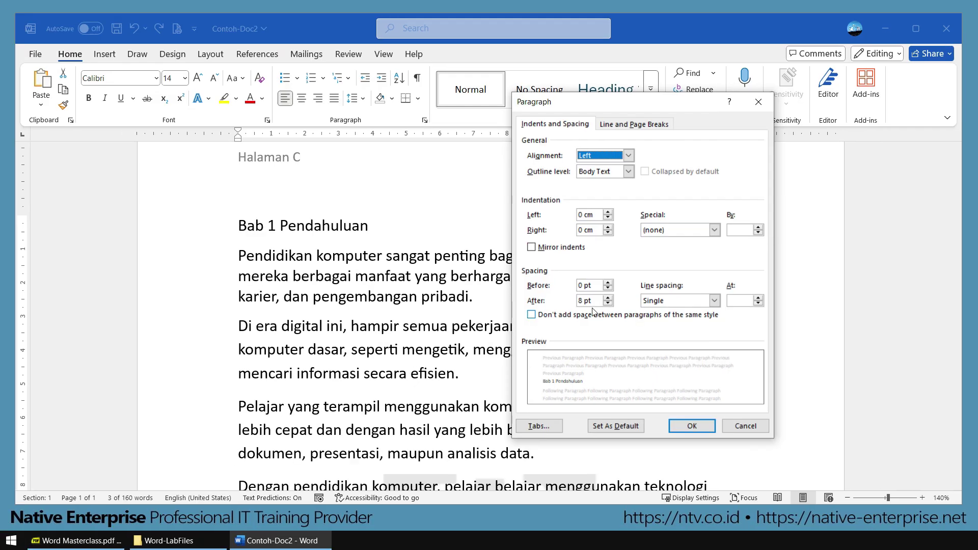
{"action": "left_click_drag", "start_coordinate": [598, 302], "coordinate": [578, 301]}
{"action": "type", "text": "60"}
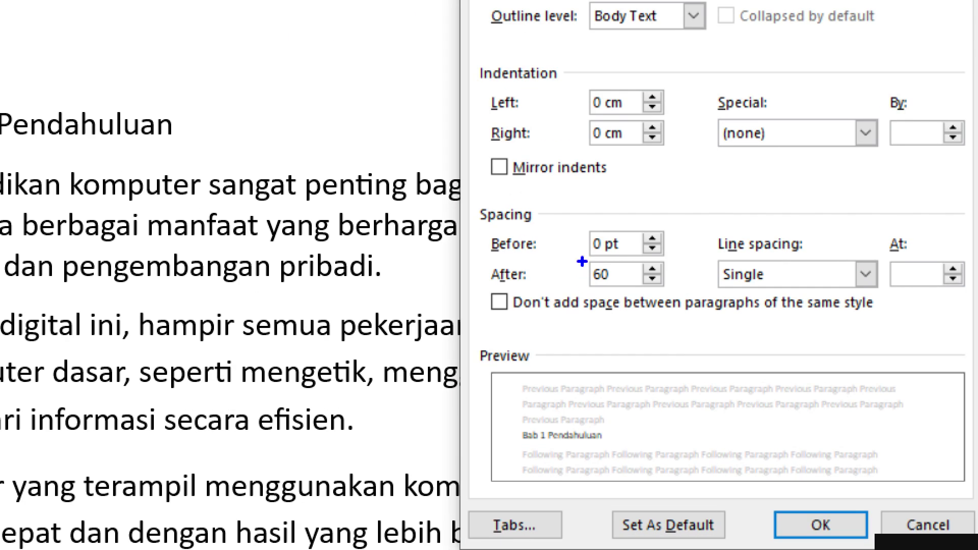
{"action": "left_click_drag", "start_coordinate": [579, 254], "coordinate": [723, 313]}
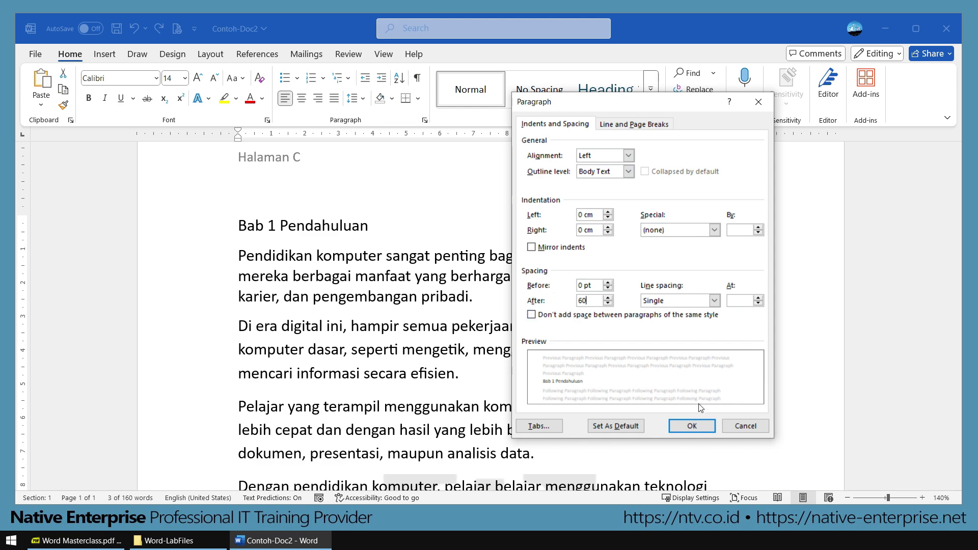
{"action": "left_click", "coordinate": [705, 424]}
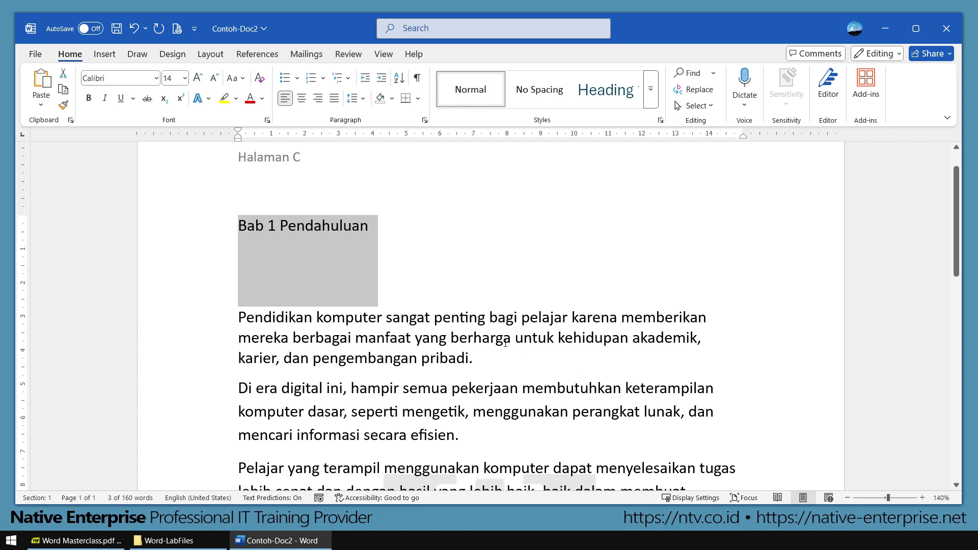
- Review the gap below the "Bab 1 Pendahuluan" title and undo its spacing change
{"action": "mouse_move", "coordinate": [317, 235]}
{"action": "left_mouse_down"}
{"action": "mouse_move", "coordinate": [321, 308]}
{"action": "mouse_move", "coordinate": [317, 237]}
{"action": "mouse_move", "coordinate": [328, 255]}
{"action": "left_mouse_up"}
{"action": "left_click_drag", "start_coordinate": [308, 297], "coordinate": [326, 294]}
{"action": "key", "text": "Escape"}
{"action": "left_click", "coordinate": [488, 366]}
{"action": "key", "text": "ctrl+z"}
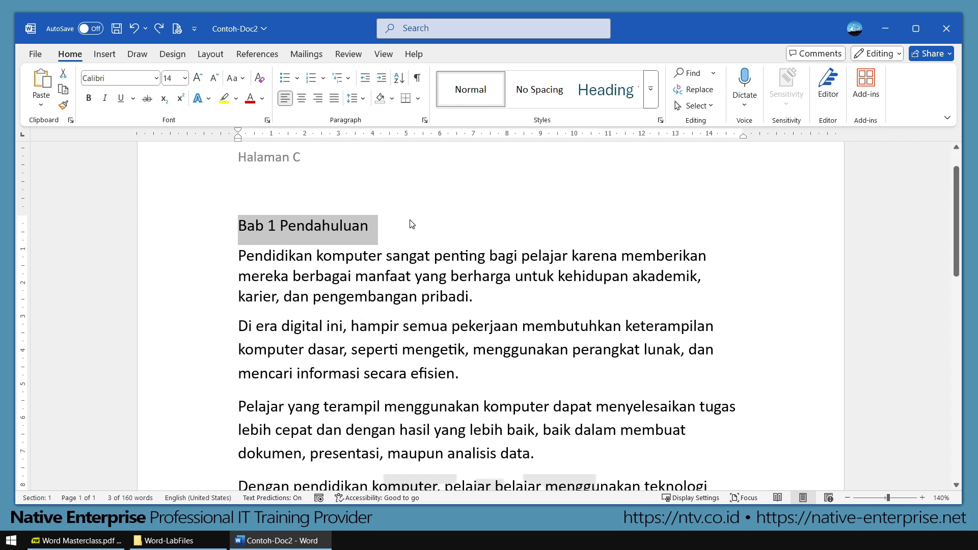
- Open the title's Line Spacing Options, examine the Before and After spacing settings, and close them without changes
{"action": "left_click", "coordinate": [367, 102]}
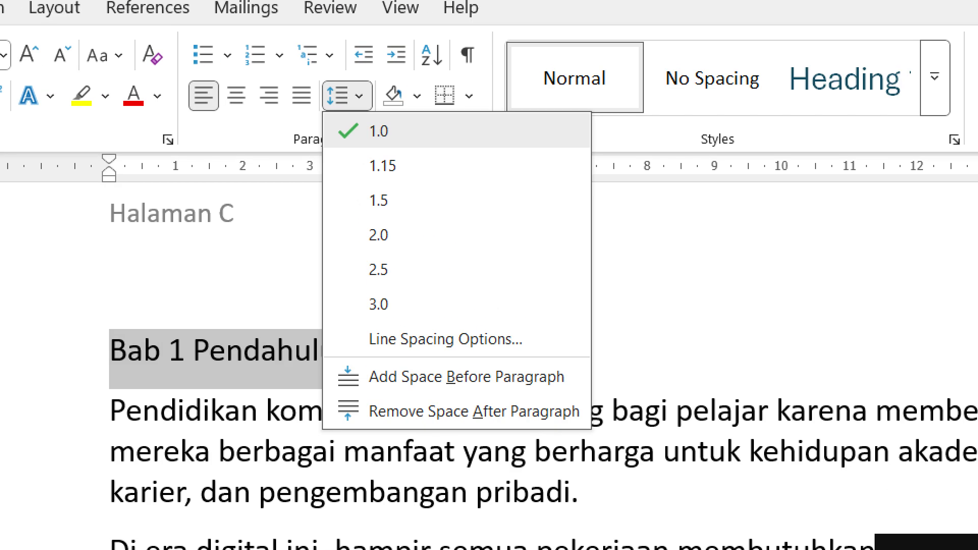
{"action": "left_click", "coordinate": [446, 339]}
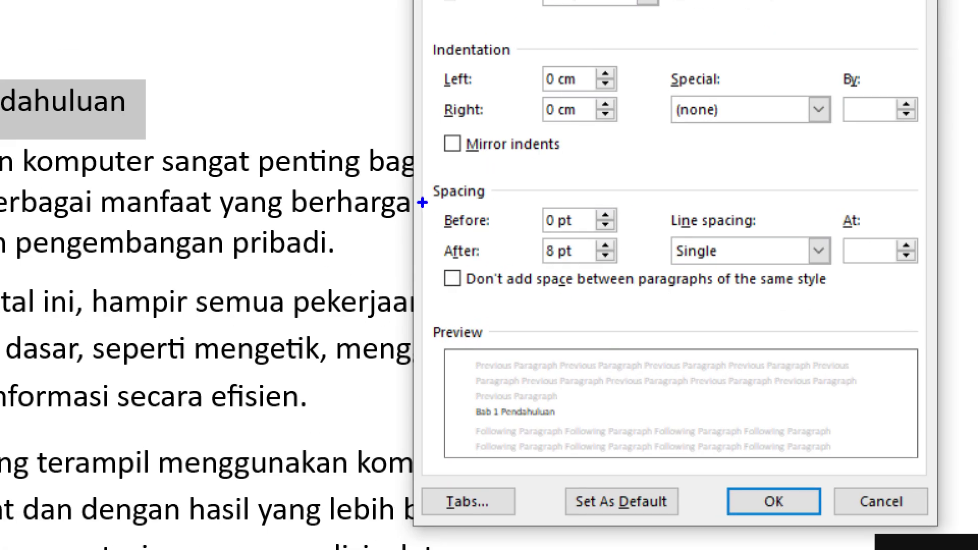
{"action": "mouse_move", "coordinate": [422, 197]}
{"action": "left_mouse_down"}
{"action": "mouse_move", "coordinate": [488, 201]}
{"action": "mouse_move", "coordinate": [647, 239]}
{"action": "left_mouse_up"}
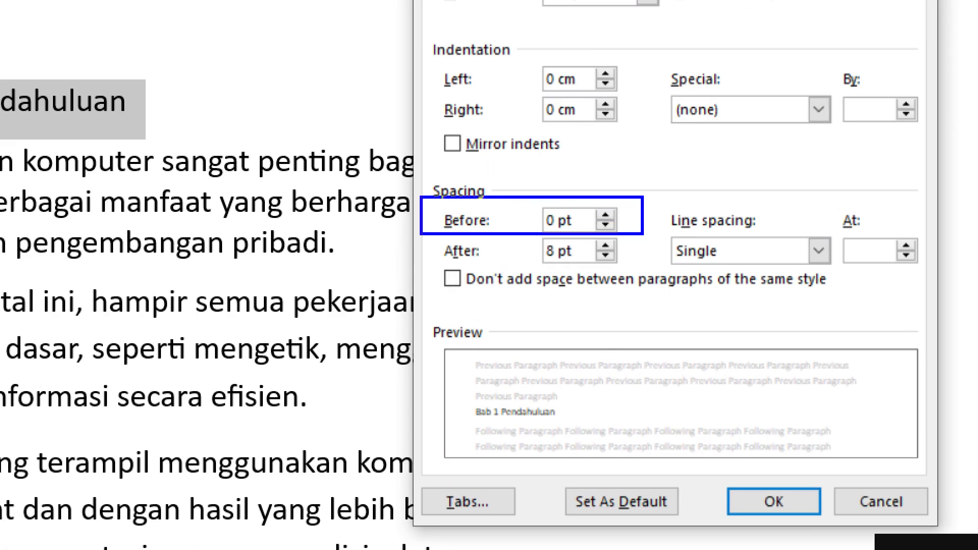
{"action": "left_click_drag", "start_coordinate": [440, 237], "coordinate": [647, 281]}
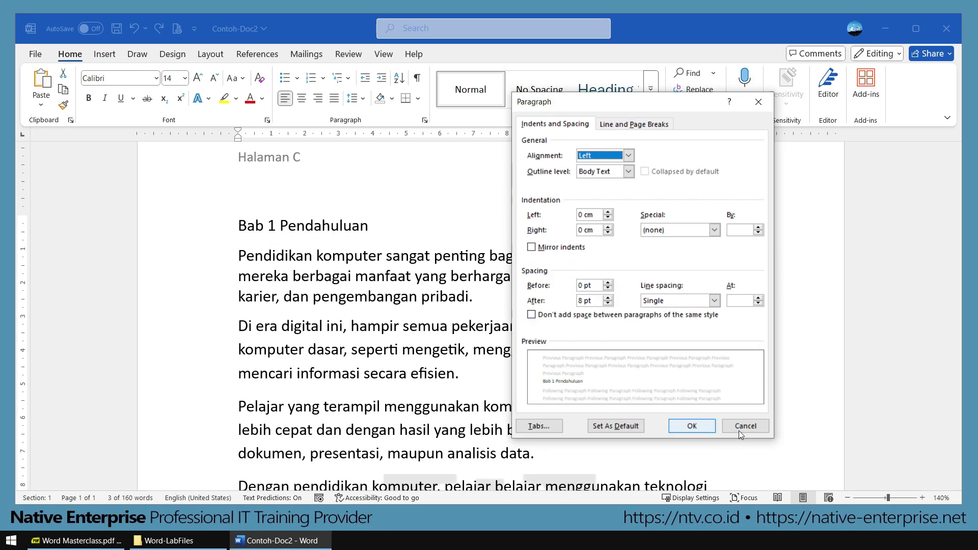
{"action": "left_click", "coordinate": [762, 428]}
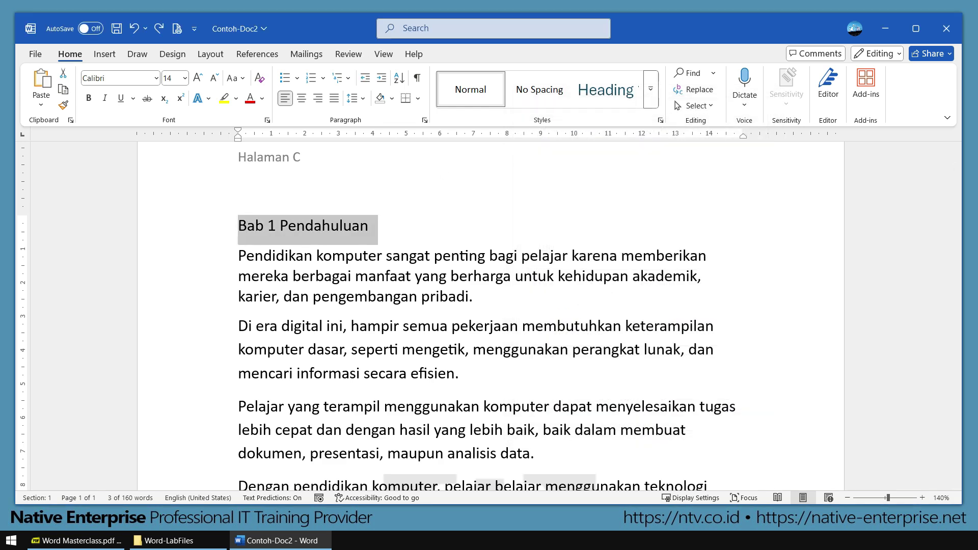
- Examine the left edge of the first paragraph under the title and the indent markers on the ruler
{"action": "left_click", "coordinate": [398, 342]}
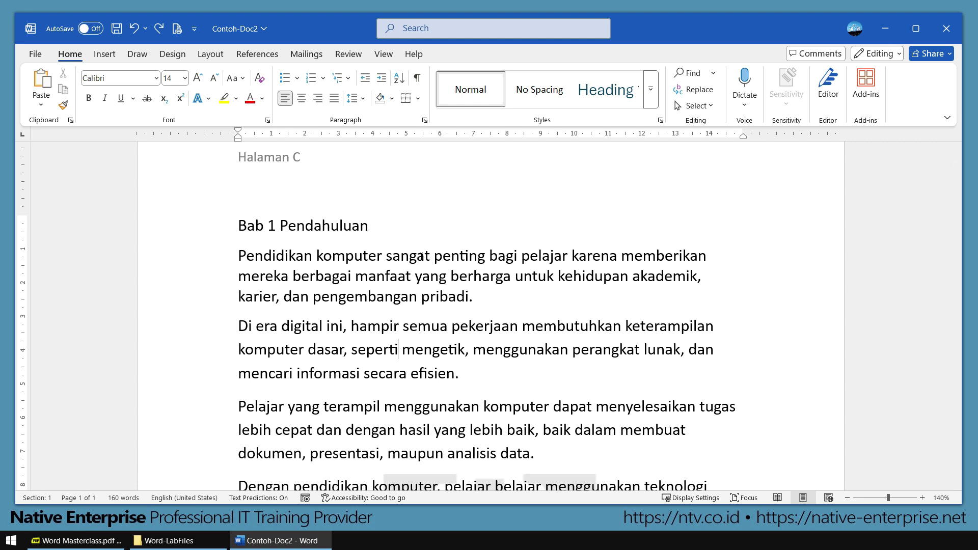
{"action": "left_click_drag", "start_coordinate": [235, 254], "coordinate": [242, 321]}
{"action": "left_click_drag", "start_coordinate": [149, 298], "coordinate": [224, 300]}
{"action": "left_click_drag", "start_coordinate": [209, 290], "coordinate": [219, 309]}
{"action": "left_click_drag", "start_coordinate": [158, 291], "coordinate": [162, 311]}
{"action": "key", "text": "Escape"}
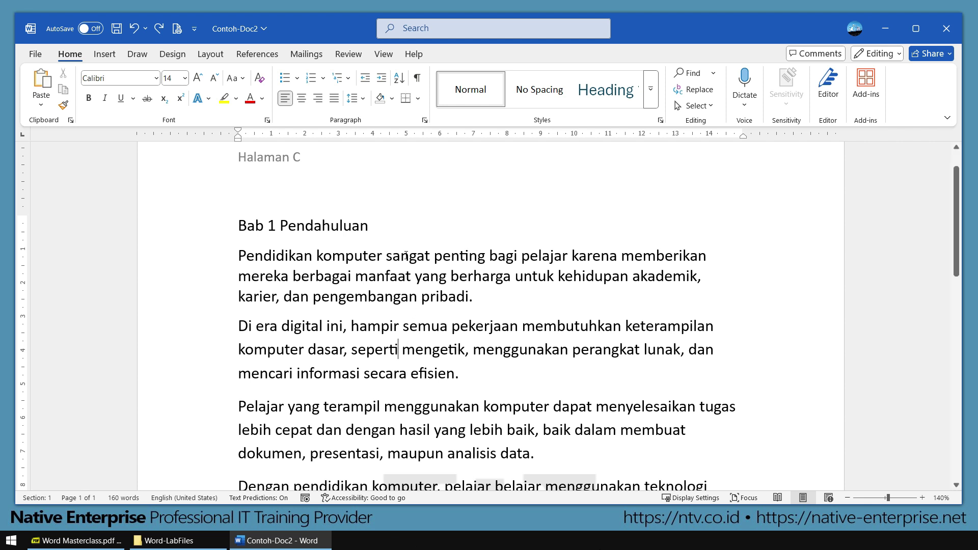
{"action": "scroll", "coordinate": [346, 223], "scroll_direction": "up", "scroll_amount": 2}
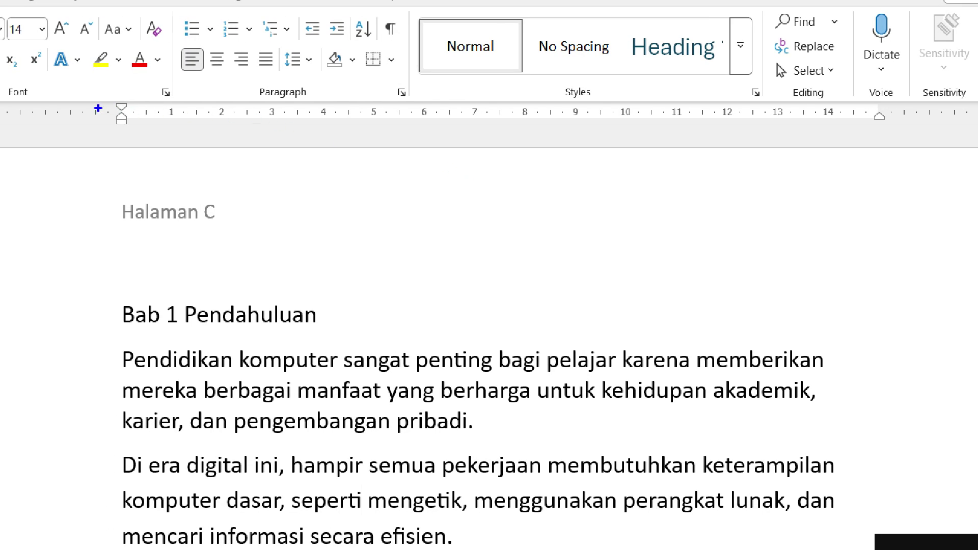
- Indent the first paragraph under the title 1 cm from the left with the ruler's Left Indent marker
{"action": "left_click_drag", "start_coordinate": [97, 109], "coordinate": [153, 133]}
{"action": "left_click_drag", "start_coordinate": [859, 104], "coordinate": [899, 134]}
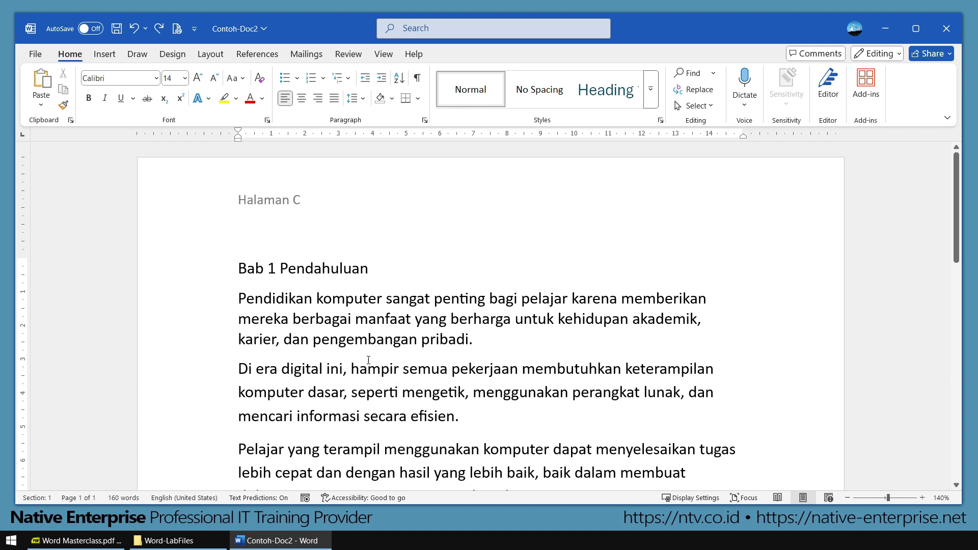
{"action": "left_click", "coordinate": [368, 360]}
{"action": "left_click_drag", "start_coordinate": [237, 298], "coordinate": [482, 342]}
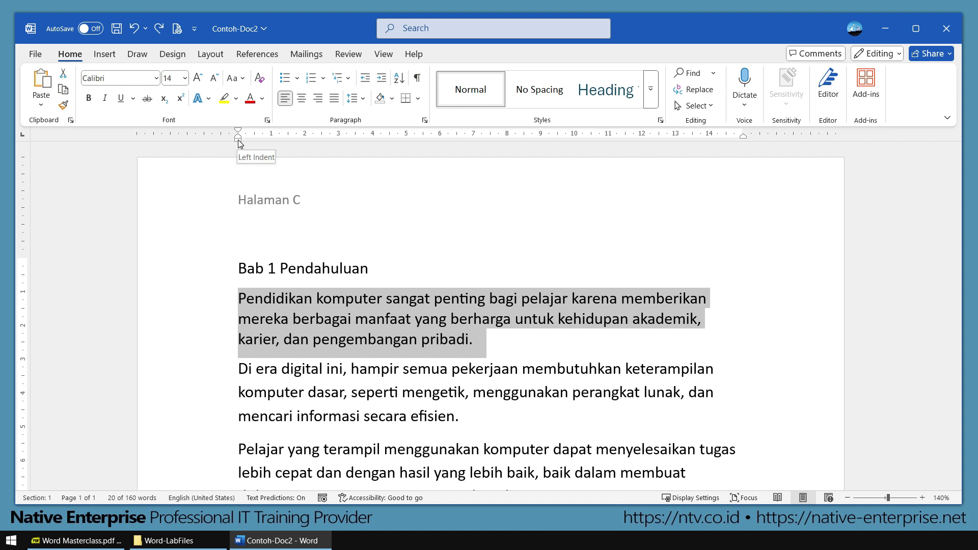
{"action": "left_click_drag", "start_coordinate": [238, 141], "coordinate": [274, 142]}
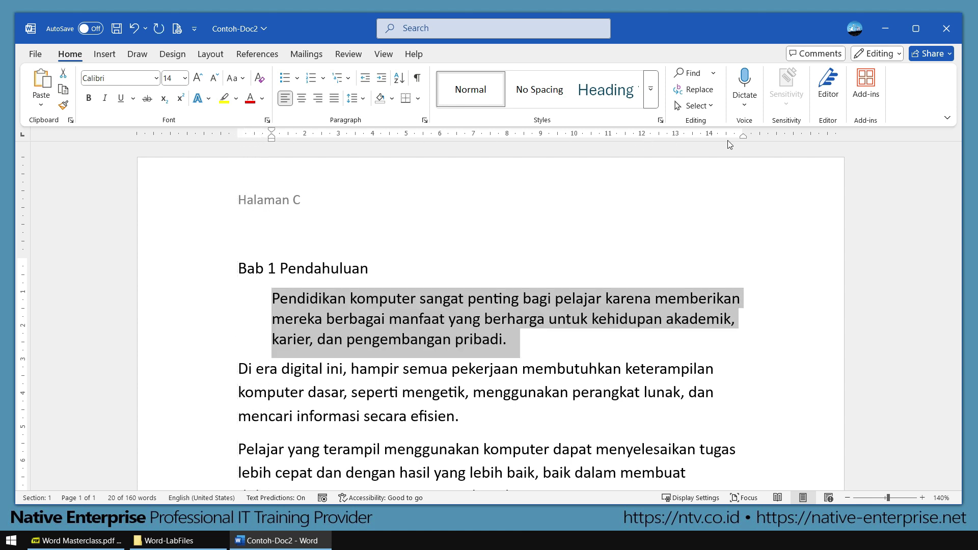
- Move the first paragraph's right indent to about 10 cm on the ruler, and back out to about 12.75 cm
{"action": "left_click_drag", "start_coordinate": [743, 137], "coordinate": [571, 142]}
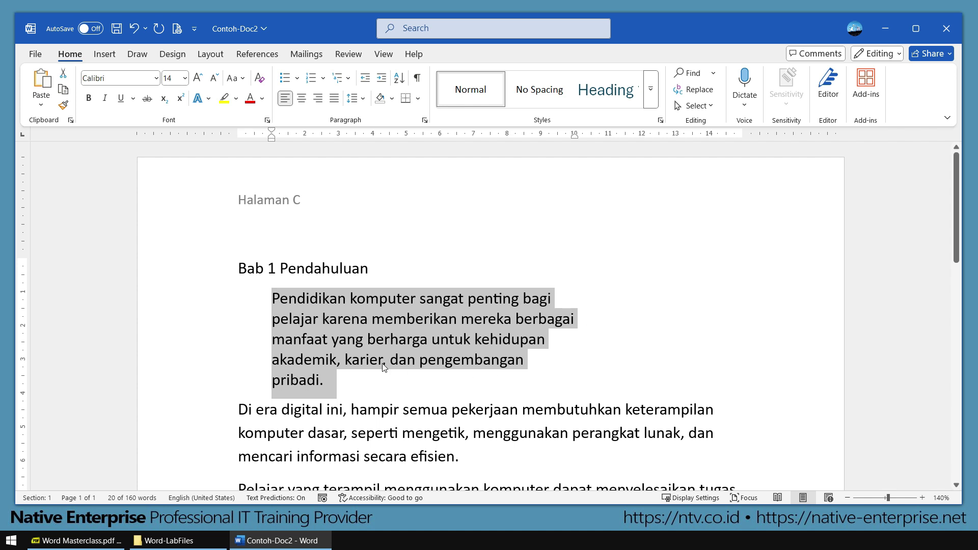
{"action": "left_click_drag", "start_coordinate": [575, 136], "coordinate": [670, 140]}
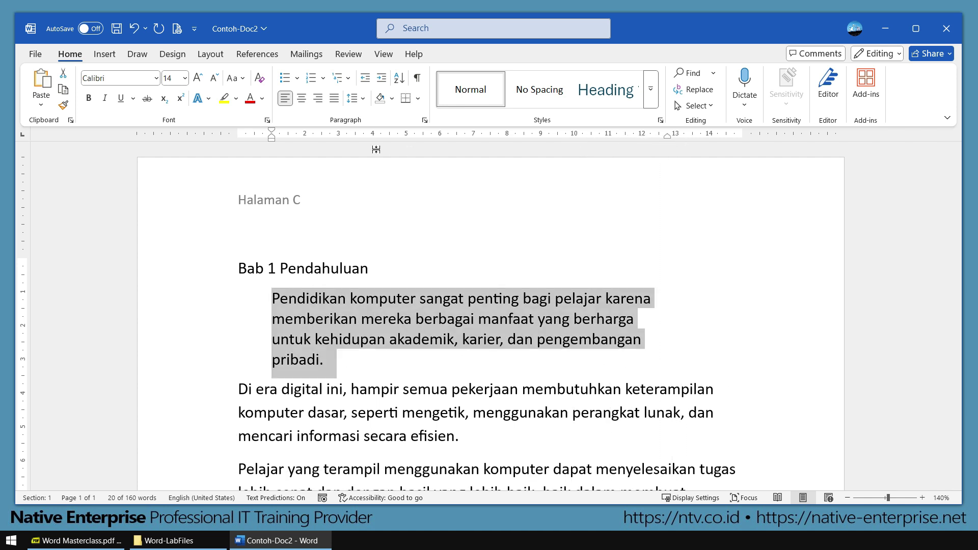
{"action": "left_click_drag", "start_coordinate": [273, 140], "coordinate": [268, 142]}
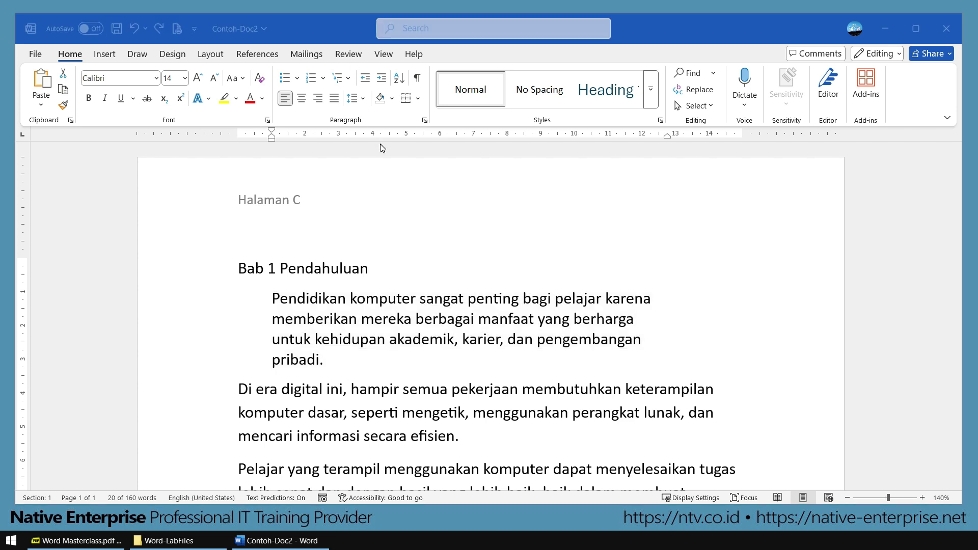
{"action": "left_click", "coordinate": [446, 324]}
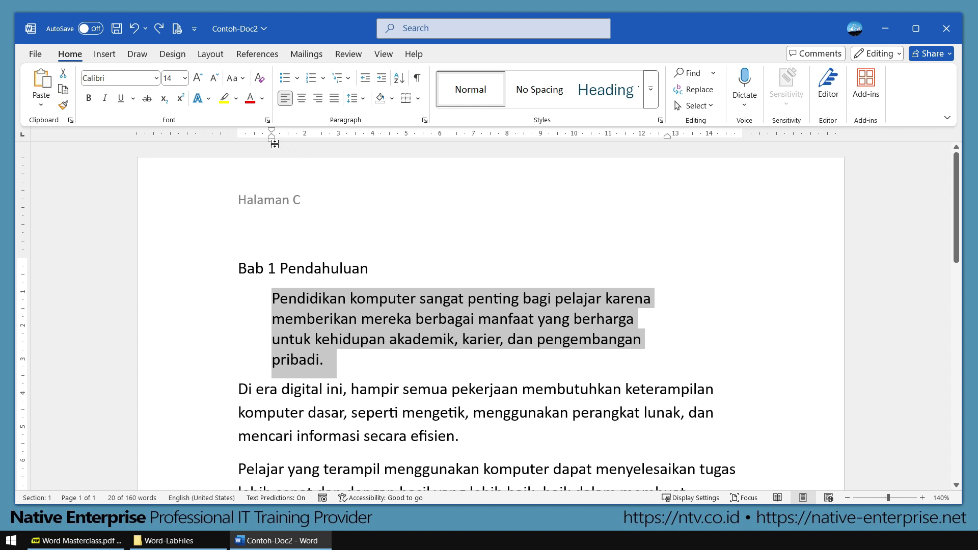
{"action": "mouse_move", "coordinate": [272, 140]}
{"action": "left_mouse_down"}
{"action": "mouse_move", "coordinate": [286, 141]}
{"action": "mouse_move", "coordinate": [275, 139]}
{"action": "left_mouse_up"}
- Undo the left and right indent changes made to the first paragraph on the ruler
{"action": "left_click", "coordinate": [429, 331]}
{"action": "key", "text": "ctrl+z"}
{"action": "key", "text": "ctrl+z"}
{"action": "key", "text": "ctrl+z"}
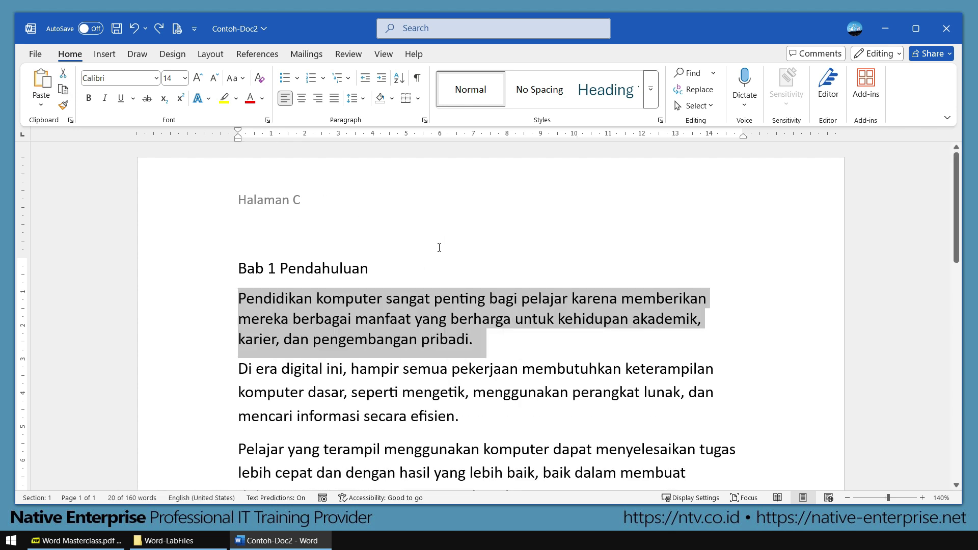
- Set the first paragraph's left indentation to 1.5 cm and its right indentation to 2 cm in the paragraph settings
{"action": "left_click", "coordinate": [420, 307]}
{"action": "left_click_drag", "start_coordinate": [499, 338], "coordinate": [238, 299]}
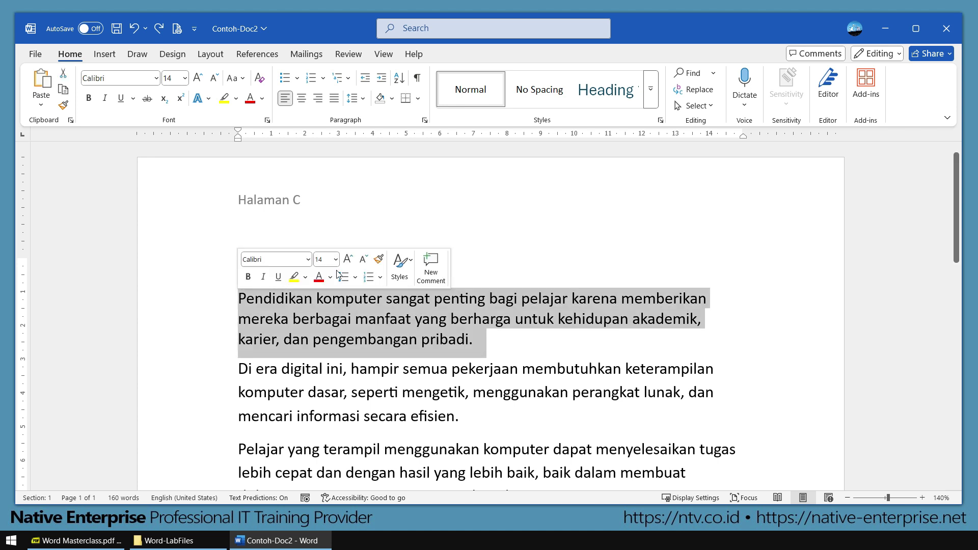
{"action": "left_click", "coordinate": [425, 120]}
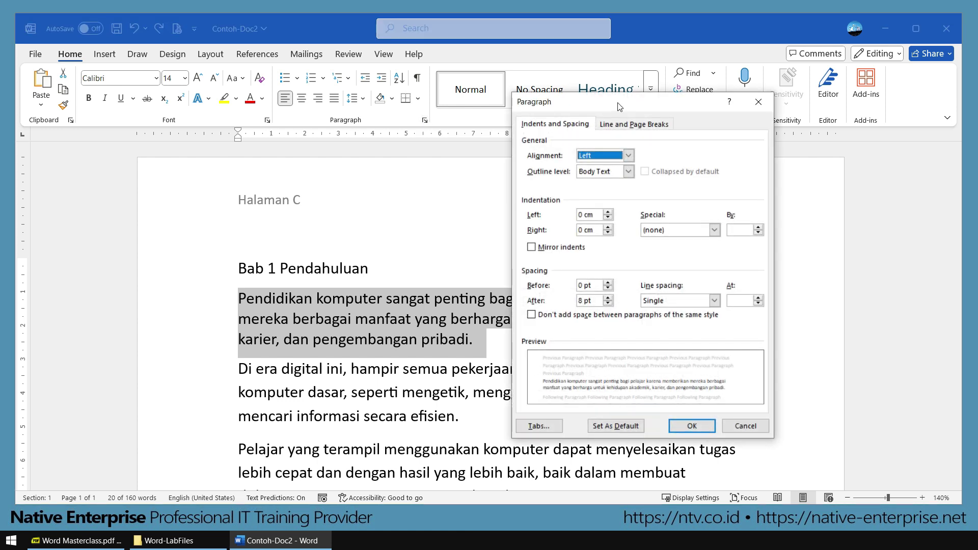
{"action": "left_click_drag", "start_coordinate": [620, 106], "coordinate": [574, 113]}
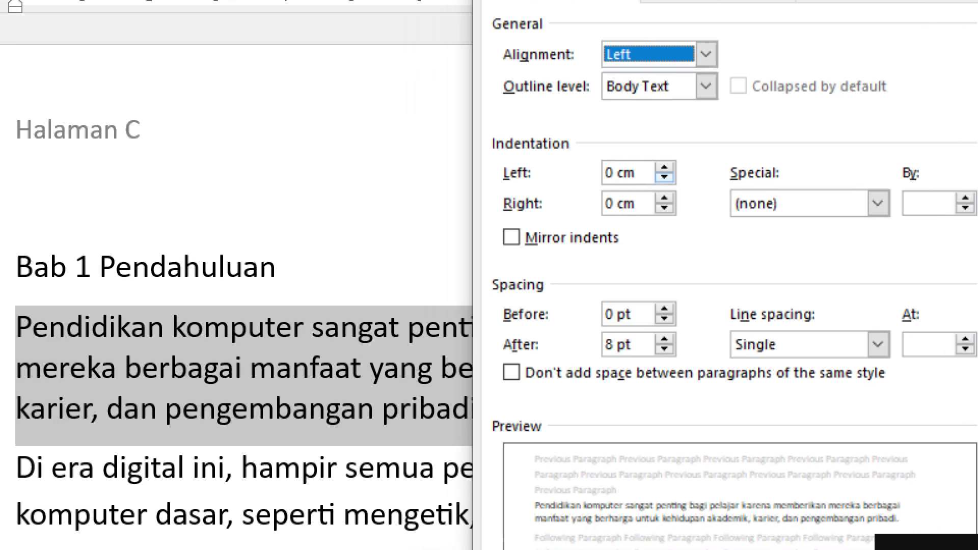
{"action": "mouse_move", "coordinate": [462, 110]}
{"action": "left_mouse_down"}
{"action": "mouse_move", "coordinate": [672, 191]}
{"action": "mouse_move", "coordinate": [719, 231]}
{"action": "mouse_move", "coordinate": [744, 234]}
{"action": "left_mouse_up"}
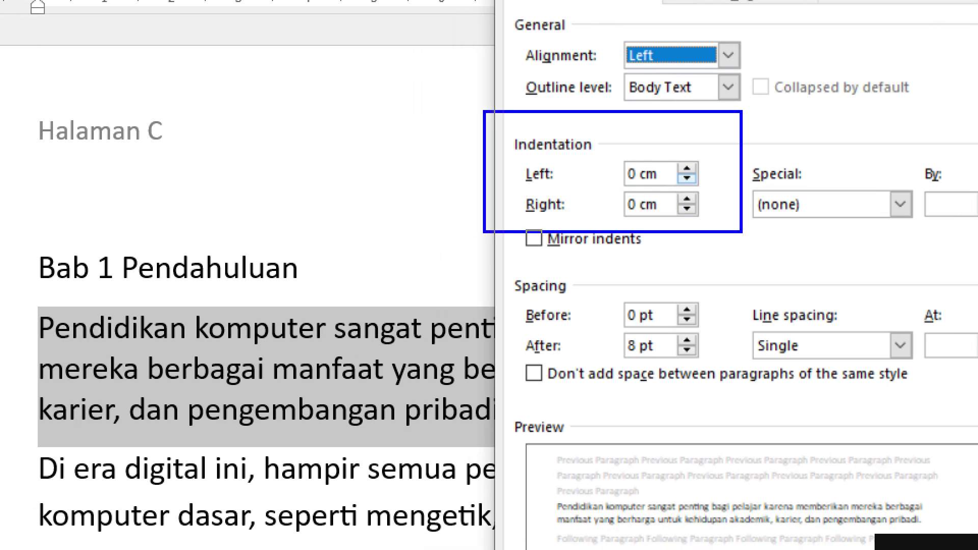
{"action": "mouse_move", "coordinate": [641, 151]}
{"action": "left_mouse_down"}
{"action": "mouse_move", "coordinate": [617, 186]}
{"action": "mouse_move", "coordinate": [633, 148]}
{"action": "left_mouse_up"}
{"action": "mouse_move", "coordinate": [672, 180]}
{"action": "left_mouse_down"}
{"action": "mouse_move", "coordinate": [628, 214]}
{"action": "mouse_move", "coordinate": [673, 180]}
{"action": "left_mouse_up"}
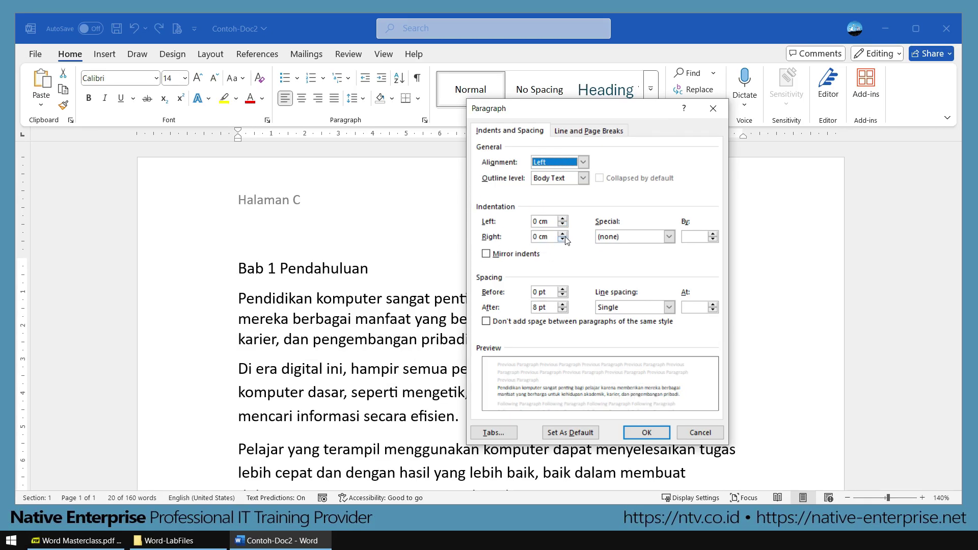
{"action": "left_click_drag", "start_coordinate": [551, 221], "coordinate": [533, 221]}
{"action": "type", "text": "1.5"}
{"action": "left_click", "coordinate": [563, 233]}
{"action": "left_click", "coordinate": [564, 233]}
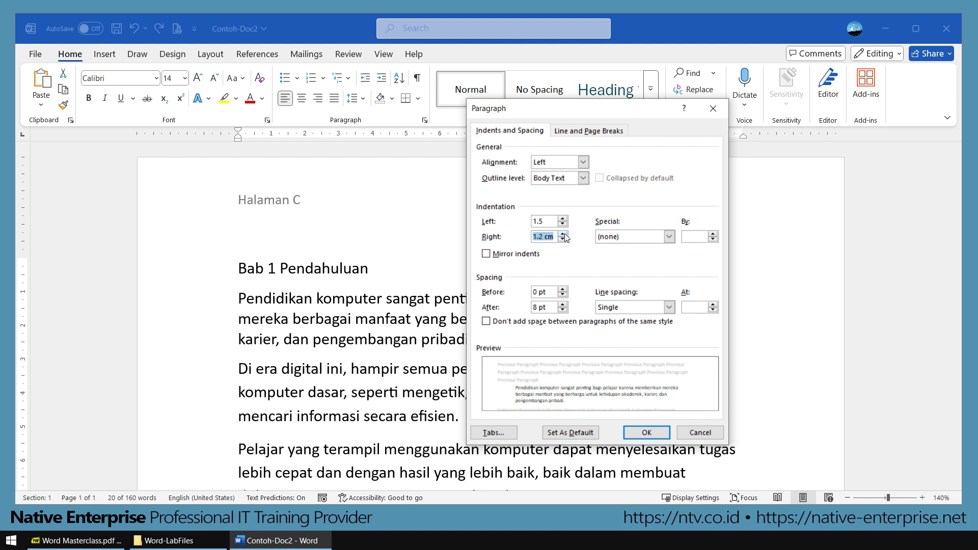
{"action": "type", "text": "2"}
{"action": "left_click", "coordinate": [655, 435]}
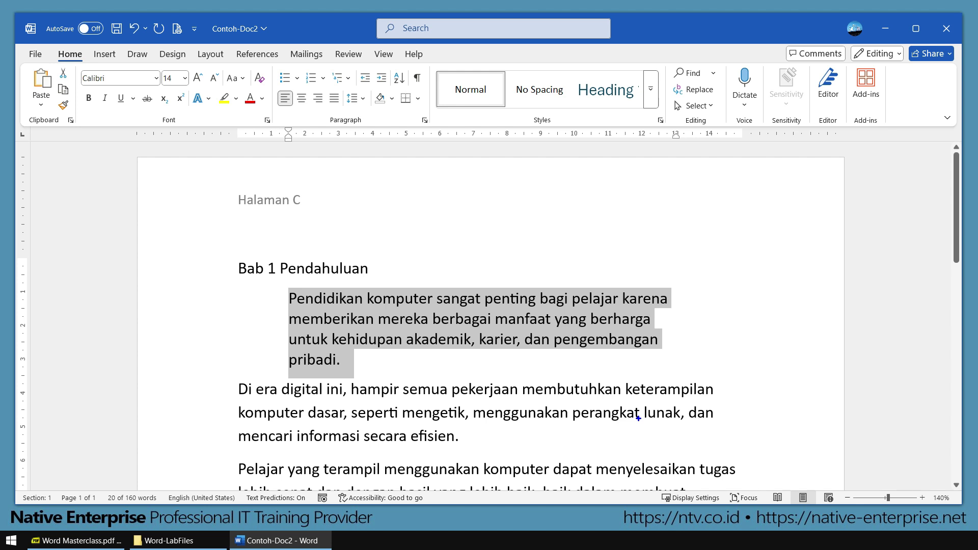
- Examine how far the first paragraph's left and right edges are set in from the page margins
{"action": "left_click_drag", "start_coordinate": [232, 126], "coordinate": [240, 428]}
{"action": "mouse_move", "coordinate": [236, 333]}
{"action": "left_mouse_down"}
{"action": "mouse_move", "coordinate": [281, 332]}
{"action": "mouse_move", "coordinate": [269, 345]}
{"action": "left_mouse_up"}
{"action": "mouse_move", "coordinate": [243, 310]}
{"action": "left_mouse_down"}
{"action": "mouse_move", "coordinate": [228, 334]}
{"action": "mouse_move", "coordinate": [251, 336]}
{"action": "left_mouse_up"}
{"action": "mouse_move", "coordinate": [266, 278]}
{"action": "left_mouse_down"}
{"action": "mouse_move", "coordinate": [263, 305]}
{"action": "mouse_move", "coordinate": [326, 222]}
{"action": "mouse_move", "coordinate": [334, 237]}
{"action": "left_mouse_up"}
{"action": "left_click_drag", "start_coordinate": [373, 196], "coordinate": [383, 236]}
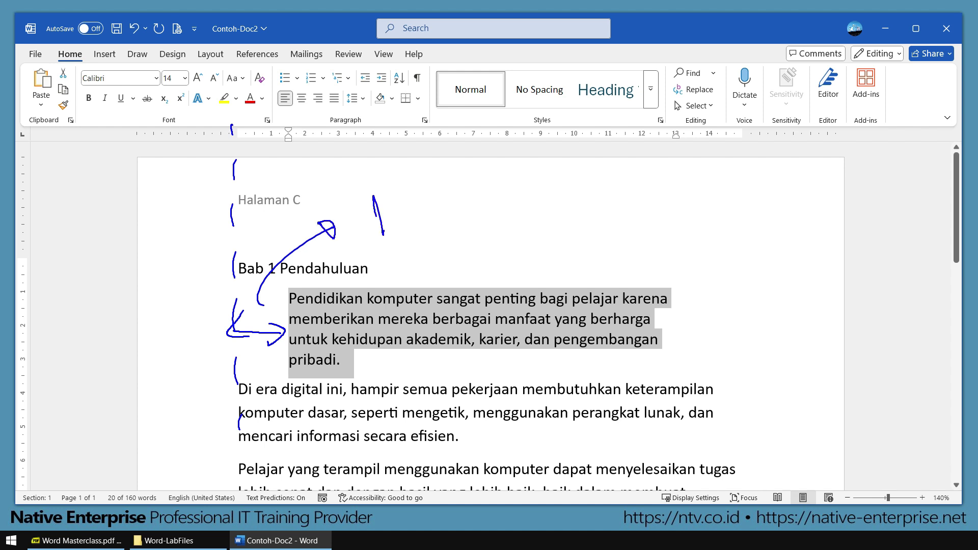
{"action": "mouse_move", "coordinate": [411, 206]}
{"action": "left_mouse_down"}
{"action": "mouse_move", "coordinate": [419, 237]}
{"action": "mouse_move", "coordinate": [433, 206]}
{"action": "left_mouse_up"}
{"action": "left_click_drag", "start_coordinate": [737, 122], "coordinate": [741, 243]}
{"action": "left_click_drag", "start_coordinate": [745, 274], "coordinate": [748, 402]}
{"action": "mouse_move", "coordinate": [746, 320]}
{"action": "left_mouse_down"}
{"action": "mouse_move", "coordinate": [668, 320]}
{"action": "mouse_move", "coordinate": [729, 331]}
{"action": "left_mouse_up"}
{"action": "mouse_move", "coordinate": [696, 293]}
{"action": "left_mouse_down"}
{"action": "mouse_move", "coordinate": [617, 208]}
{"action": "mouse_move", "coordinate": [639, 211]}
{"action": "left_mouse_up"}
{"action": "mouse_move", "coordinate": [507, 194]}
{"action": "left_mouse_down"}
{"action": "mouse_move", "coordinate": [540, 194]}
{"action": "mouse_move", "coordinate": [561, 209]}
{"action": "left_mouse_up"}
{"action": "key", "text": "Escape"}
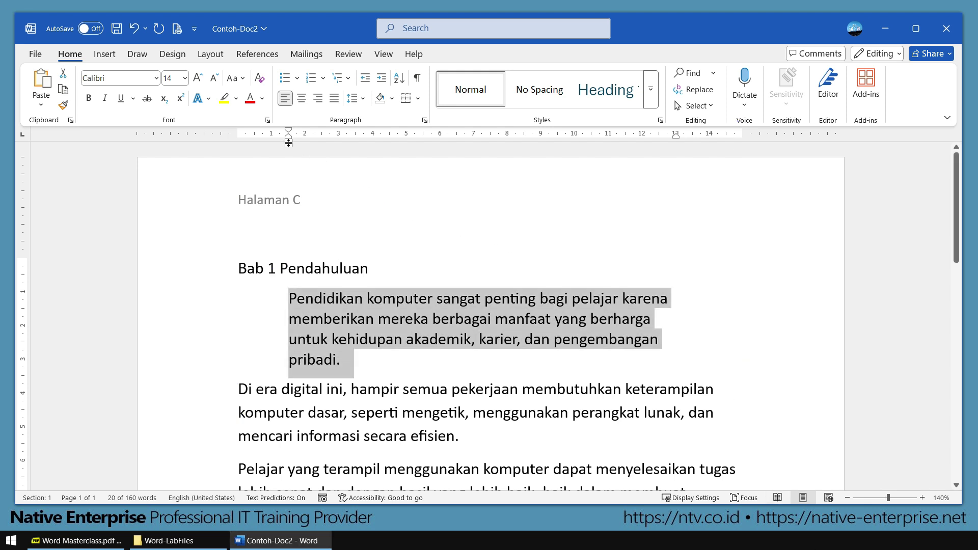
- Review the left and right indentation in the first paragraph's settings, close them, and undo the indentation change
{"action": "left_click", "coordinate": [424, 120]}
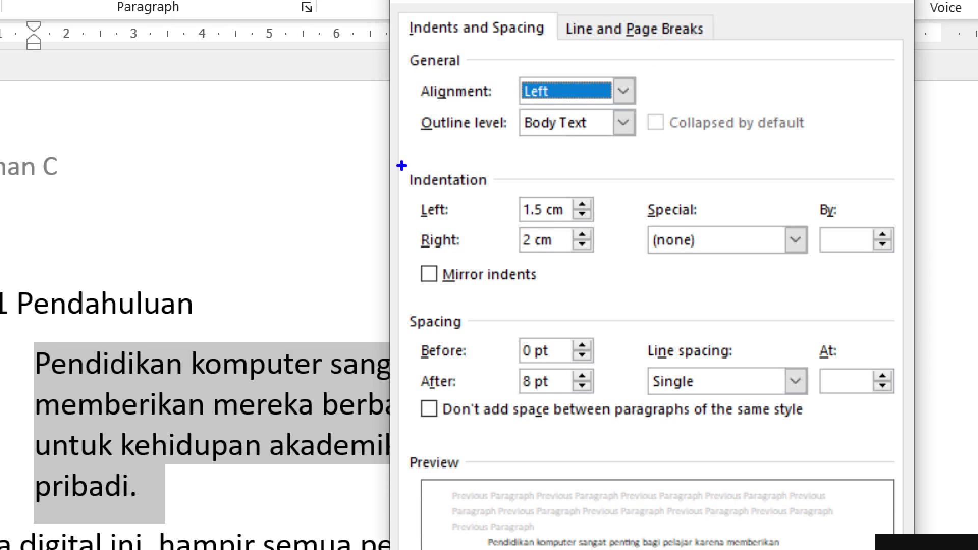
{"action": "left_click_drag", "start_coordinate": [458, 191], "coordinate": [620, 280]}
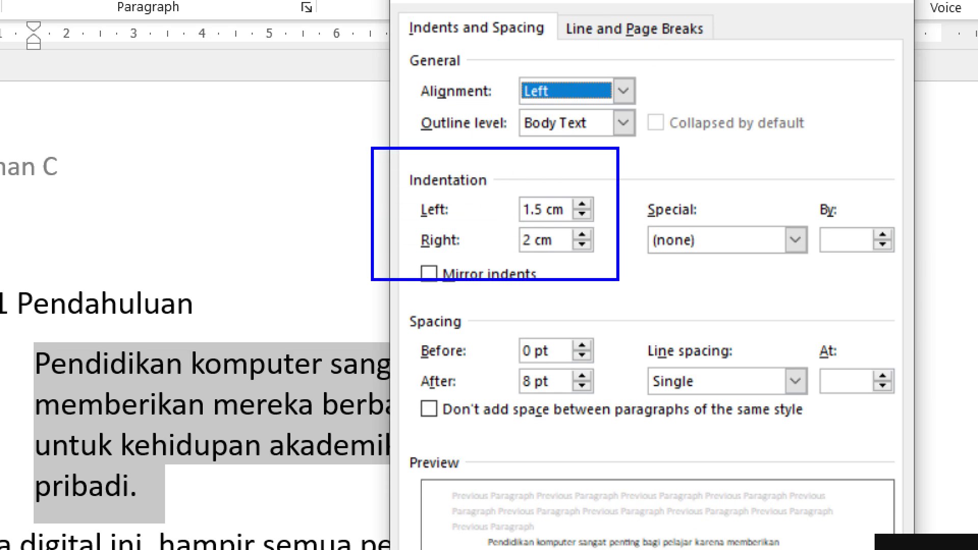
{"action": "key", "text": "Escape"}
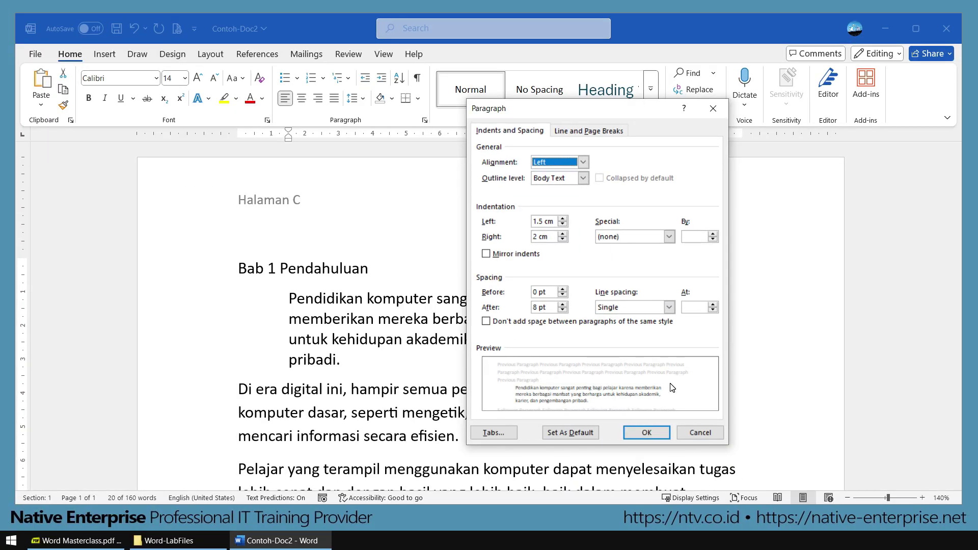
{"action": "left_click", "coordinate": [701, 433]}
{"action": "left_click", "coordinate": [469, 371]}
{"action": "key", "text": "ctrl+z"}
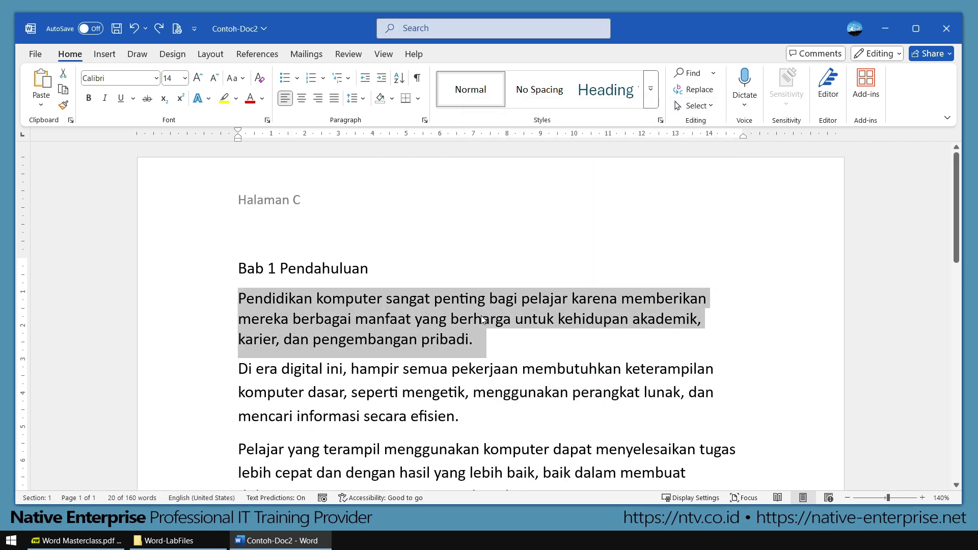
{"action": "left_click", "coordinate": [425, 121]}
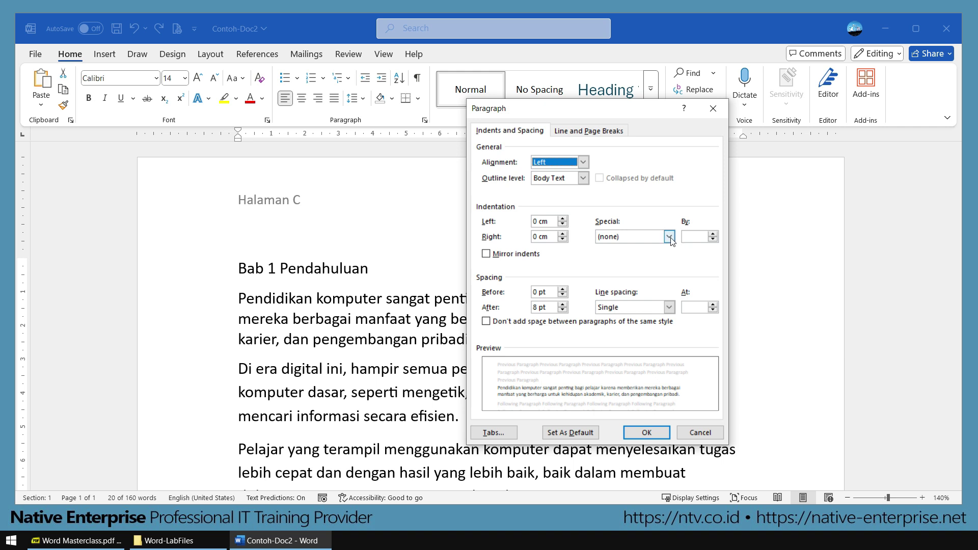
{"action": "left_click", "coordinate": [714, 208]}
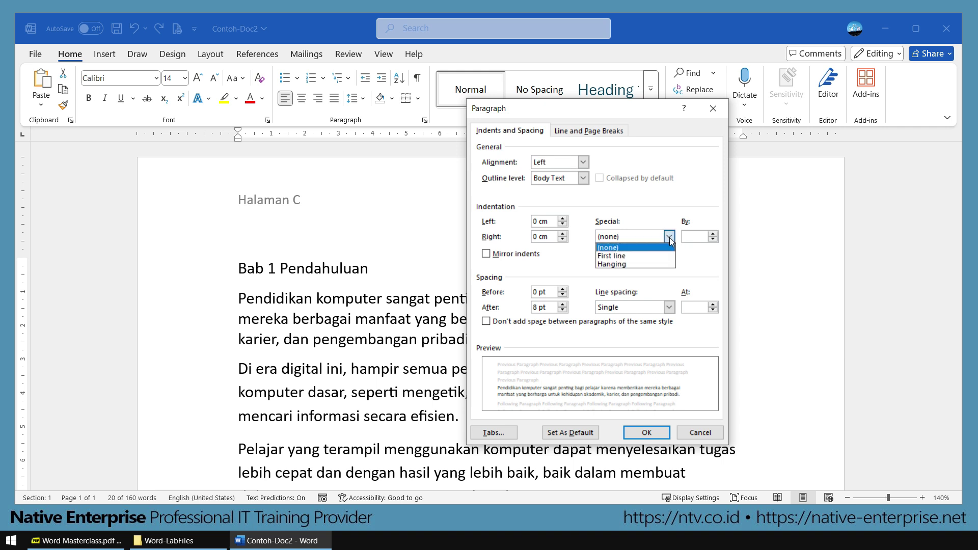
{"action": "left_click", "coordinate": [632, 258]}
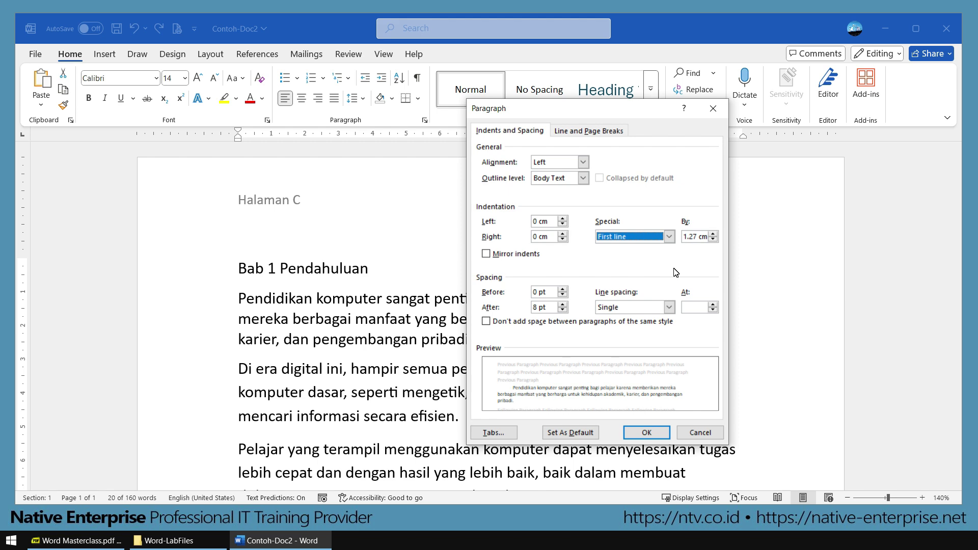
{"action": "left_click", "coordinate": [700, 432]}
- Apply a 3 cm First line special indentation to the first paragraph under the title, and undo it
{"action": "left_click", "coordinate": [340, 369]}
{"action": "left_click_drag", "start_coordinate": [237, 300], "coordinate": [534, 339]}
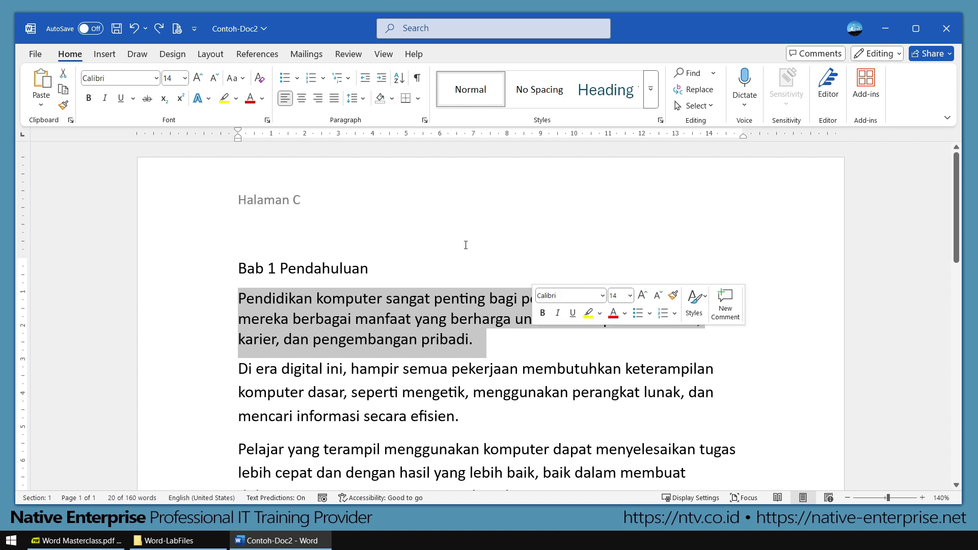
{"action": "left_click", "coordinate": [425, 121]}
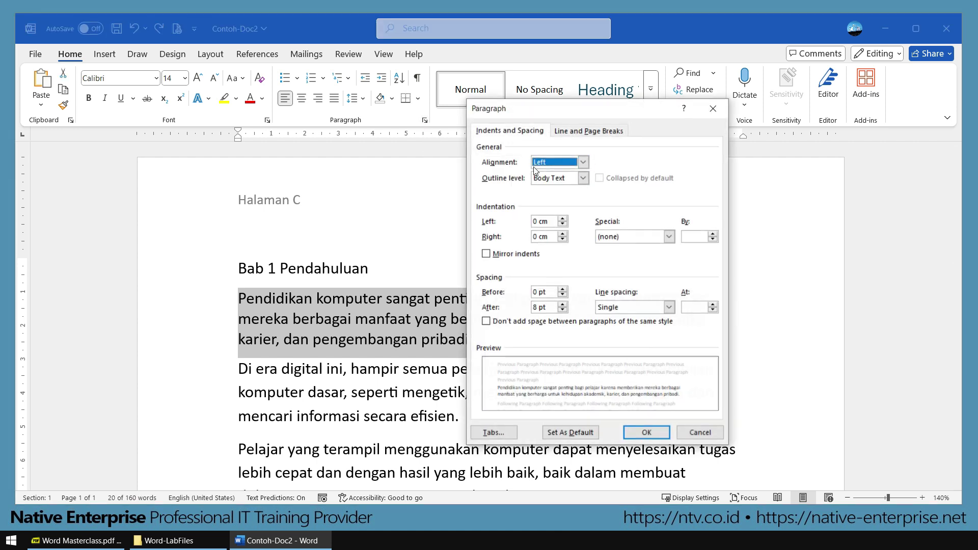
{"action": "left_click_drag", "start_coordinate": [587, 110], "coordinate": [656, 111]}
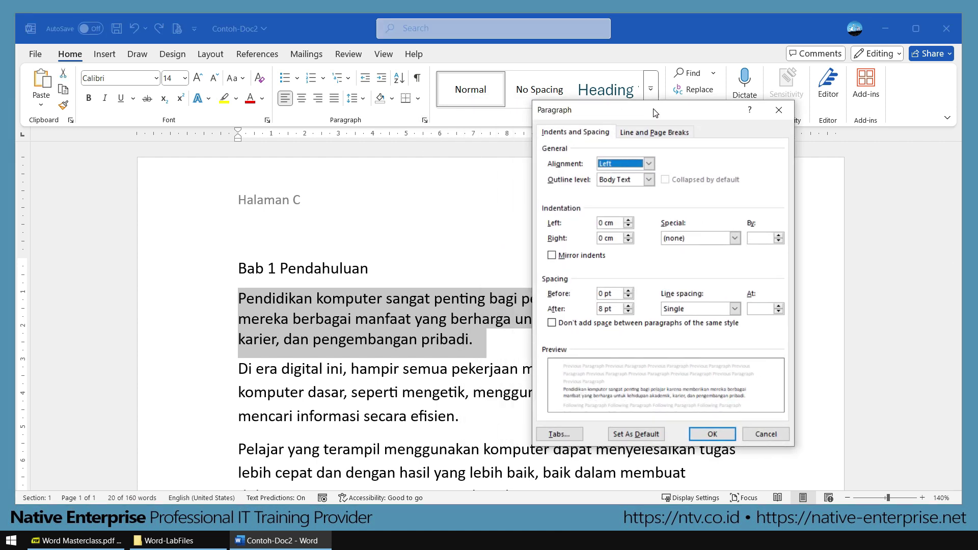
{"action": "left_click", "coordinate": [735, 238]}
{"action": "left_click", "coordinate": [714, 256]}
{"action": "left_click", "coordinate": [763, 242]}
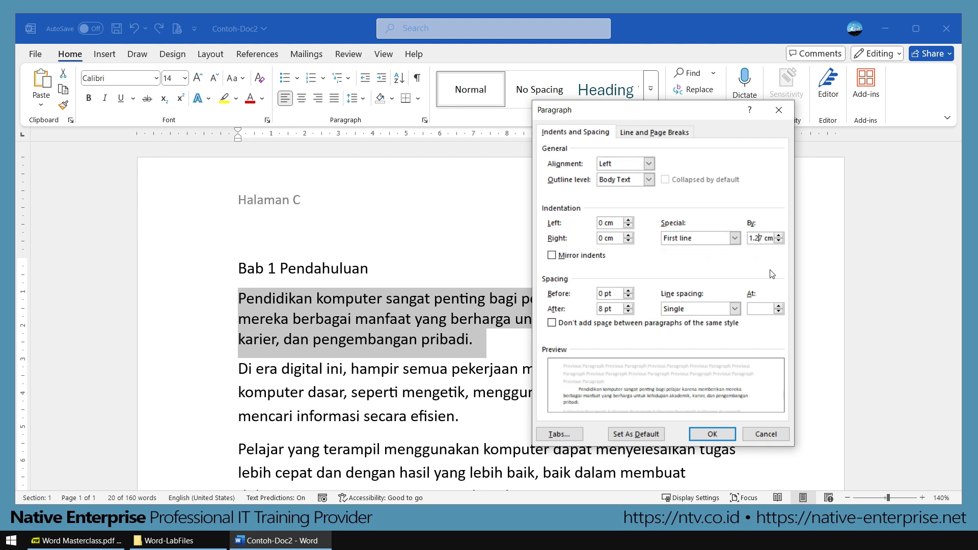
{"action": "key", "text": "ctrl+a"}
{"action": "type", "text": "3"}
{"action": "left_click", "coordinate": [720, 436]}
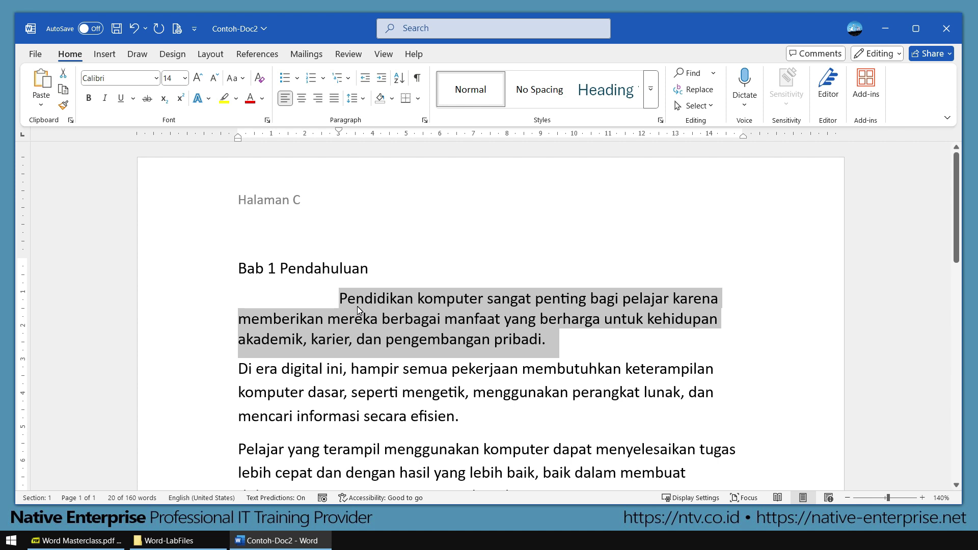
{"action": "left_click", "coordinate": [392, 318]}
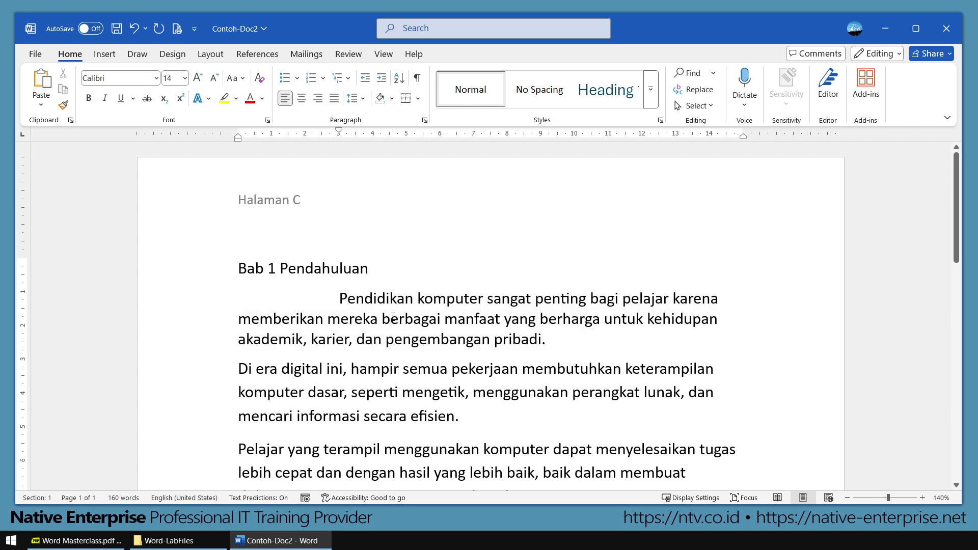
{"action": "key", "text": "ctrl+z"}
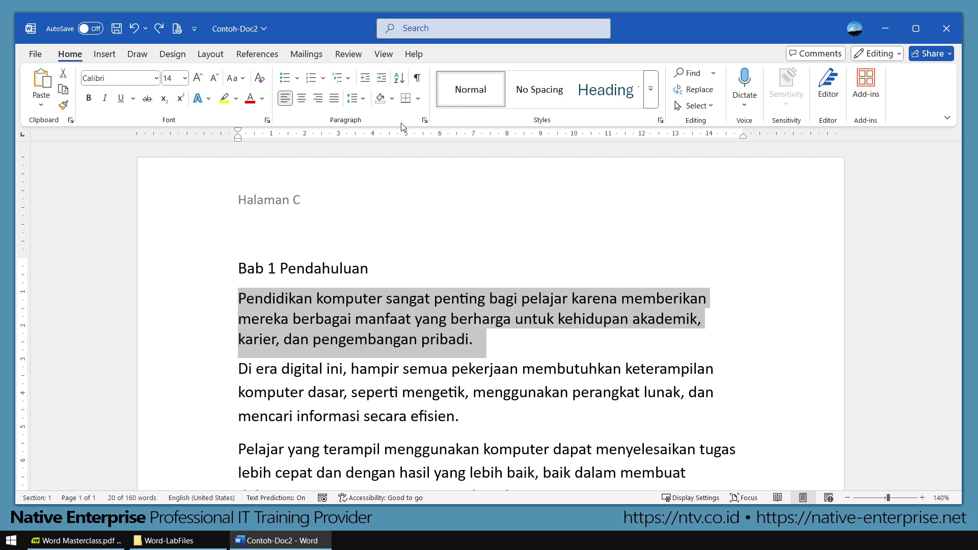
- Apply a 4 cm Hanging special indentation to the first paragraph under the title, and undo it
{"action": "left_click", "coordinate": [425, 120]}
{"action": "left_click", "coordinate": [735, 238]}
{"action": "left_click", "coordinate": [695, 269]}
{"action": "left_click", "coordinate": [751, 239]}
{"action": "key", "text": "ctrl+a"}
{"action": "type", "text": "4"}
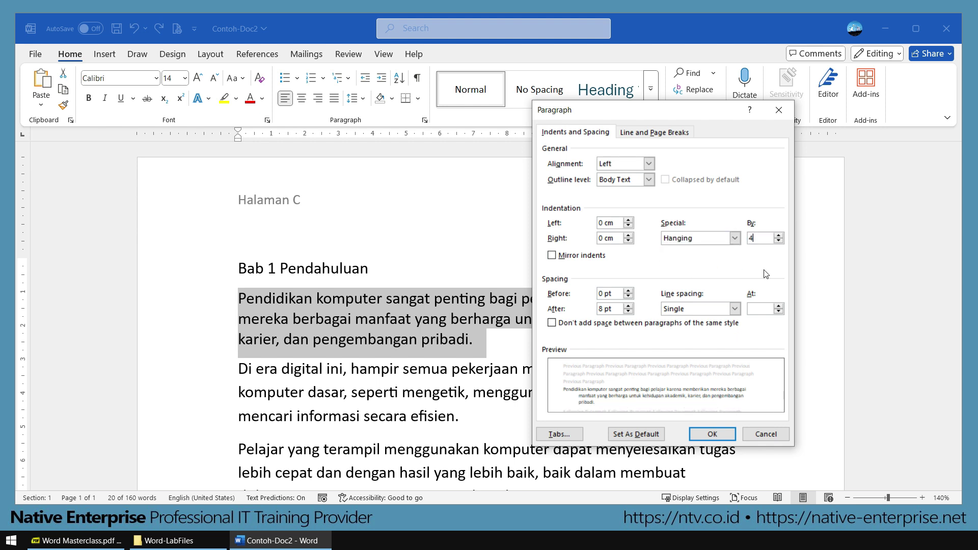
{"action": "left_click", "coordinate": [717, 435]}
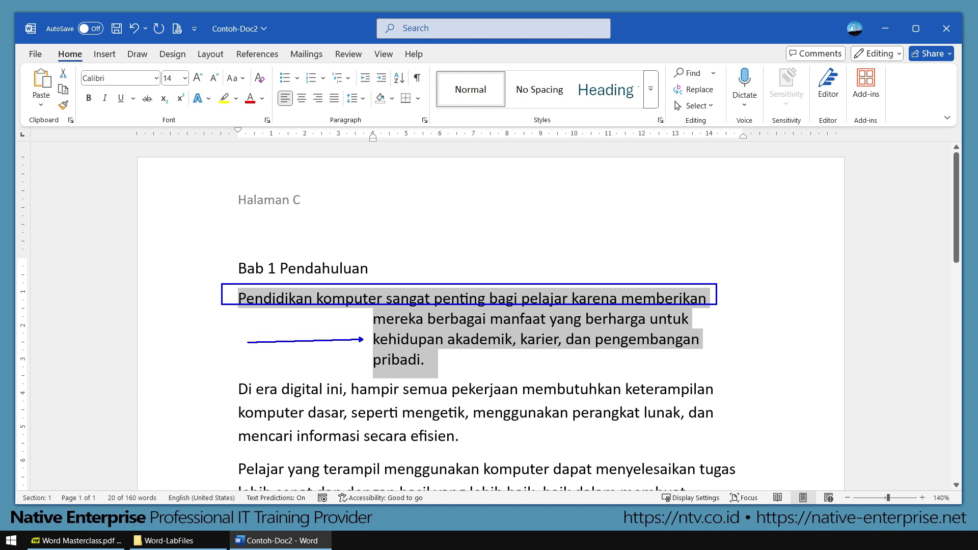
{"action": "left_click", "coordinate": [472, 357]}
{"action": "key", "text": "ctrl+z"}
- Review the Special indentation options in the "Bab 1 Pendahuluan" title's paragraph settings and close them without changes
{"action": "left_click", "coordinate": [462, 191]}
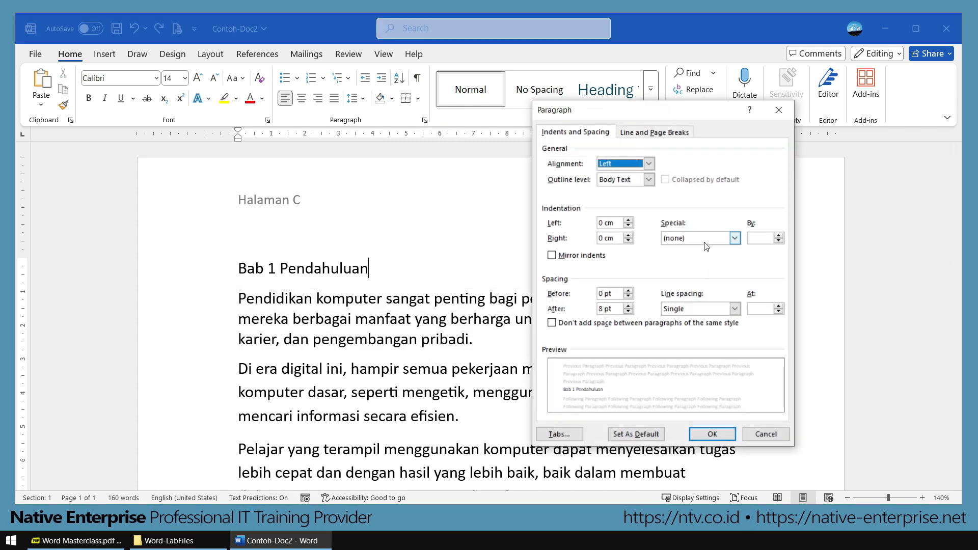
{"action": "left_click", "coordinate": [734, 238]}
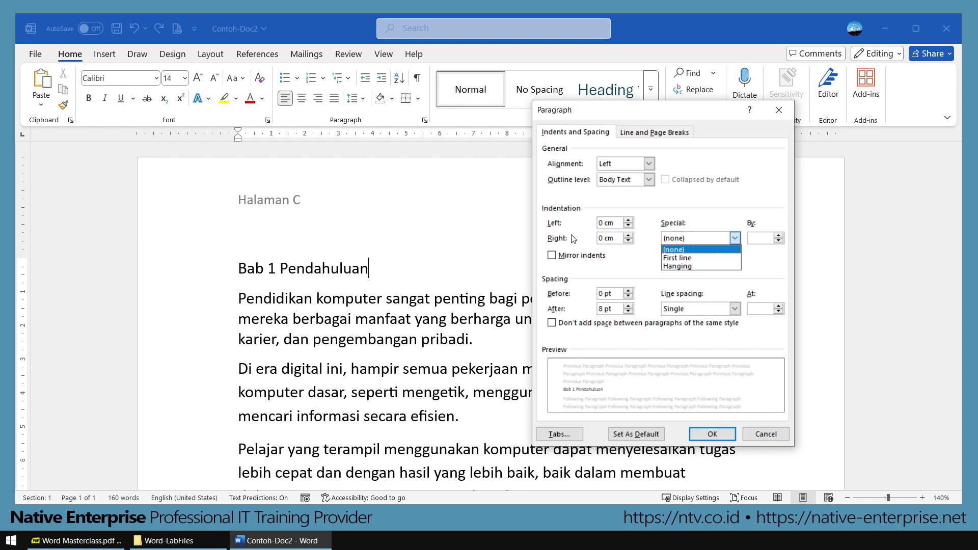
{"action": "left_click", "coordinate": [773, 438]}
{"action": "left_click", "coordinate": [773, 438]}
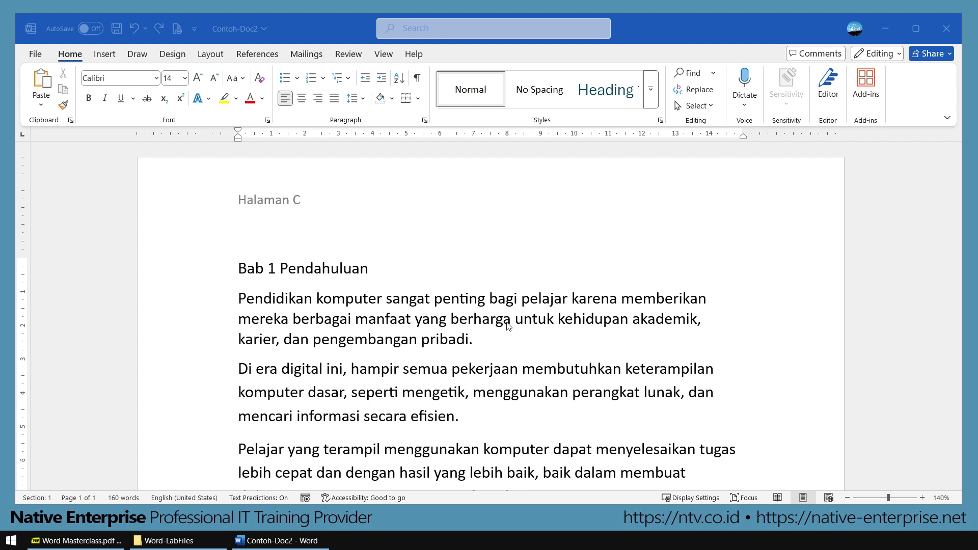
- Switch to the Word Masterclass.pdf slides in SumatraPDF
{"action": "mouse_move", "coordinate": [94, 542]}
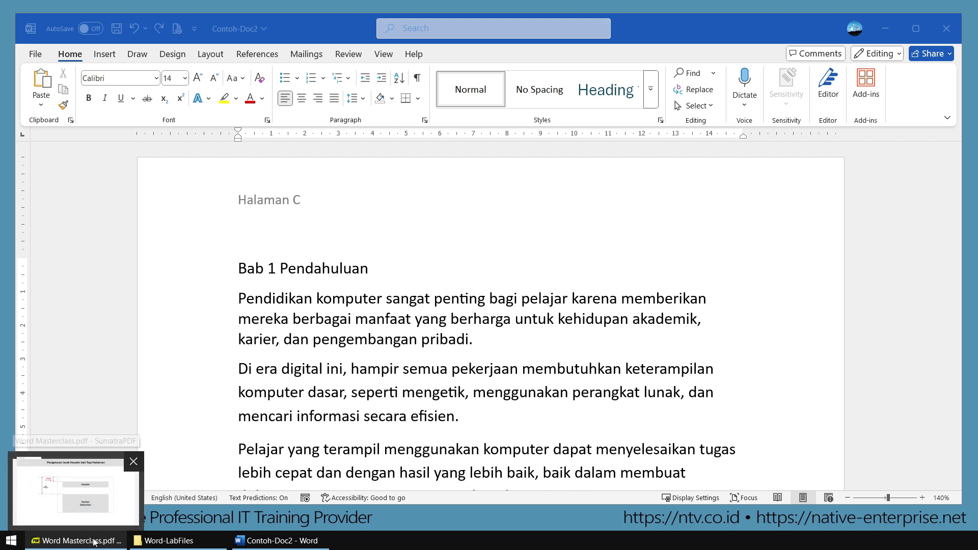
{"action": "left_click", "coordinate": [73, 499]}
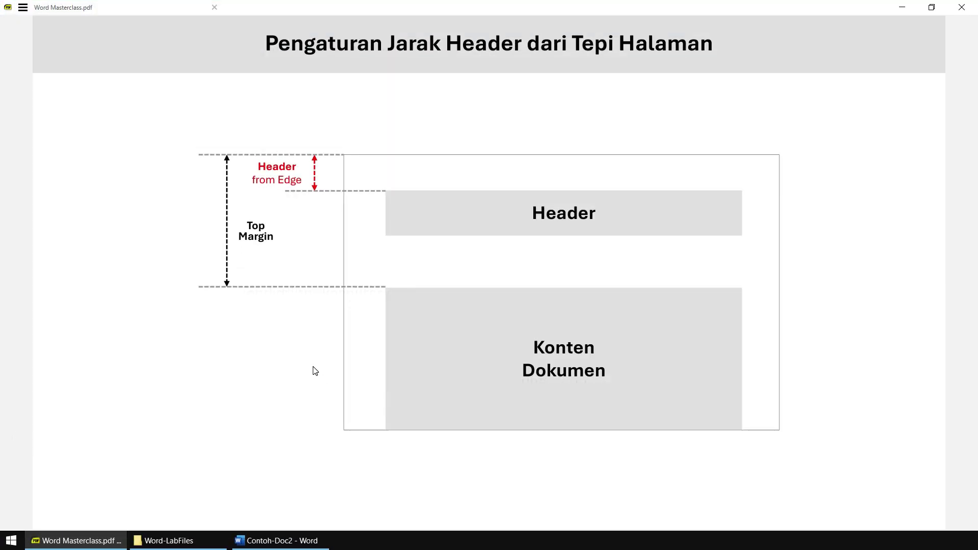